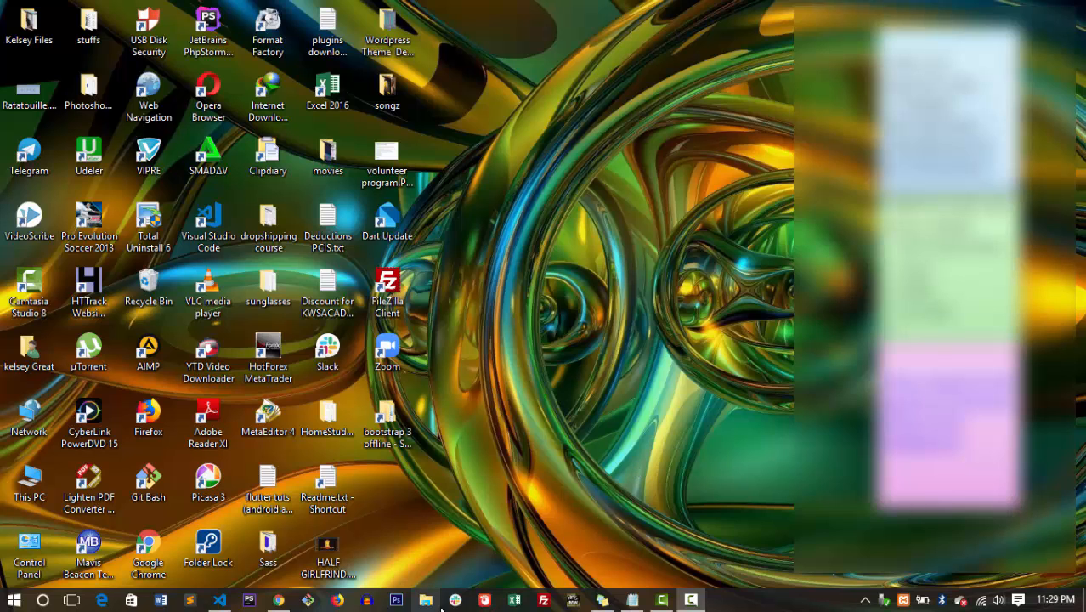
From the Mynaijapress Edit Page screen, open the live site in a new tab via the admin bar.
{"action": "left_click", "coordinate": [278, 600]}
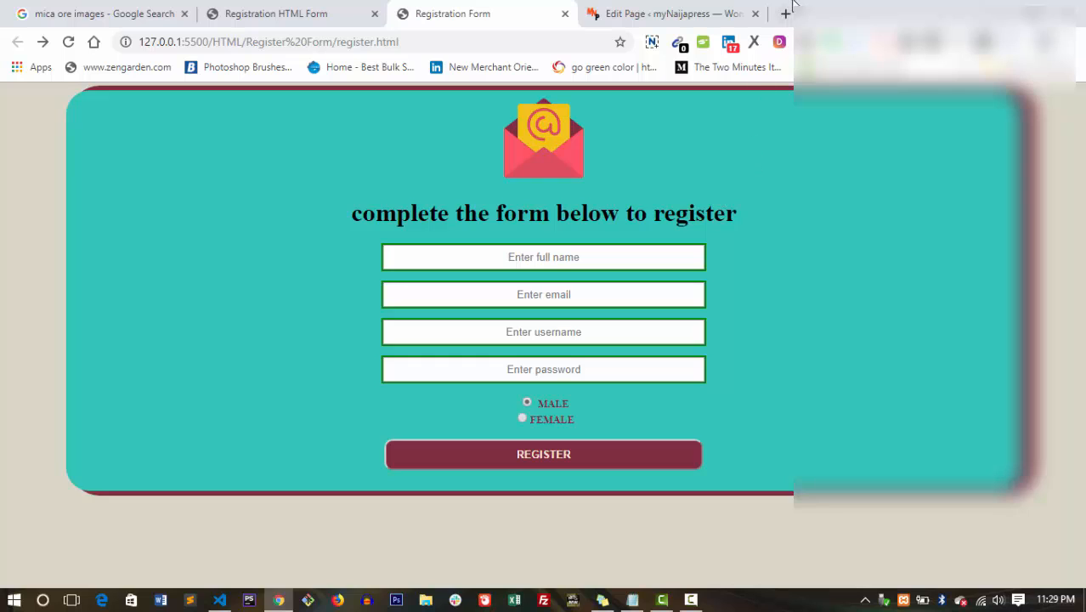
{"action": "left_click", "coordinate": [702, 11]}
{"action": "left_click", "coordinate": [784, 14]}
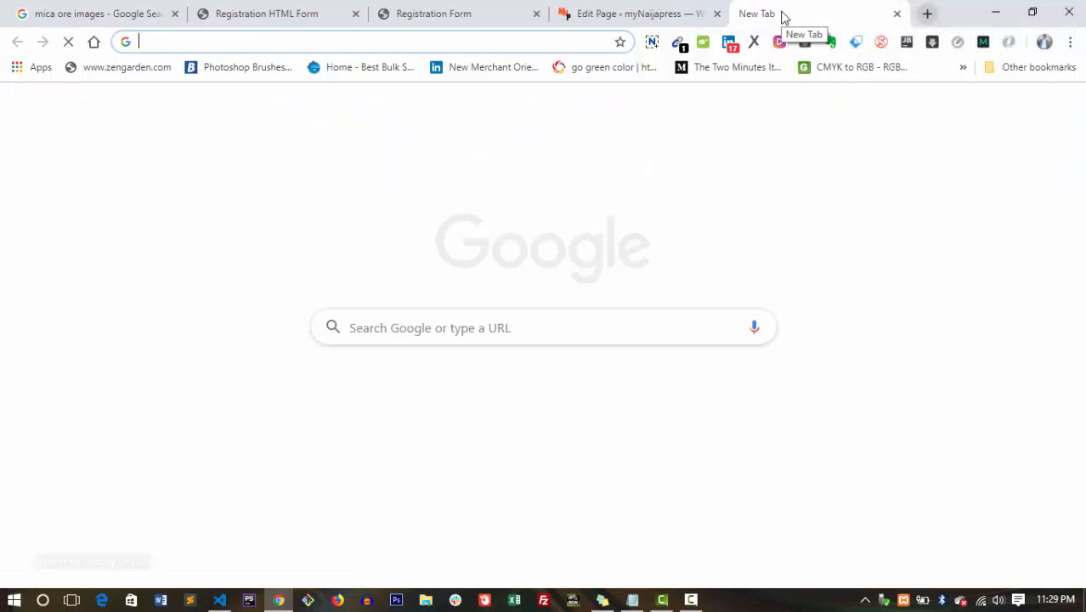
{"action": "left_click", "coordinate": [609, 6]}
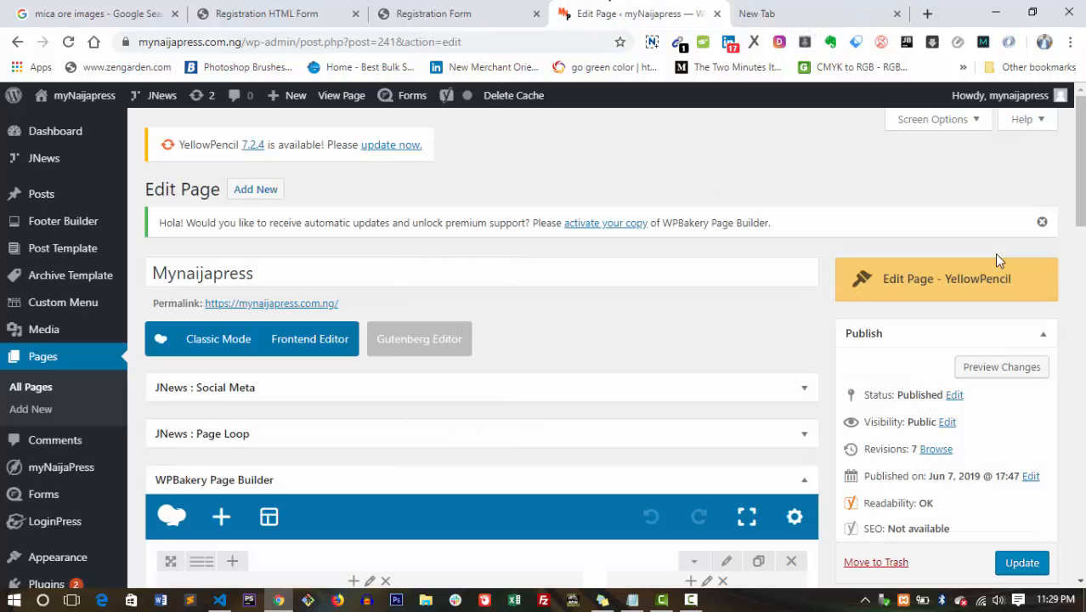
{"action": "left_click_drag", "start_coordinate": [1079, 209], "coordinate": [1077, 180]}
{"action": "mouse_move", "coordinate": [73, 102]}
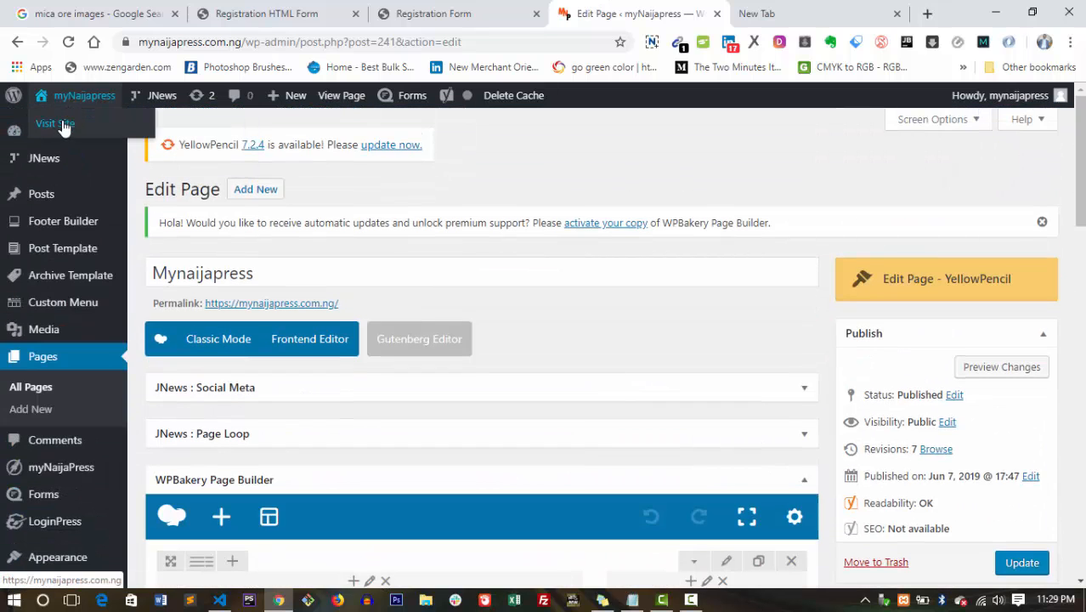
{"action": "right_click", "coordinate": [63, 127]}
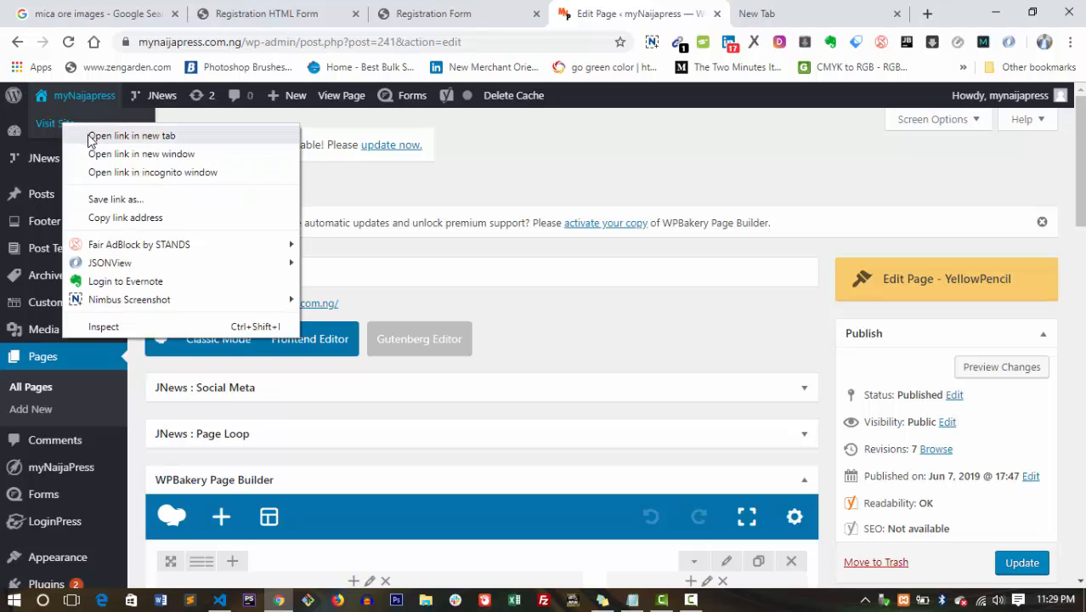
{"action": "left_click", "coordinate": [89, 137]}
{"action": "left_click", "coordinate": [646, 10]}
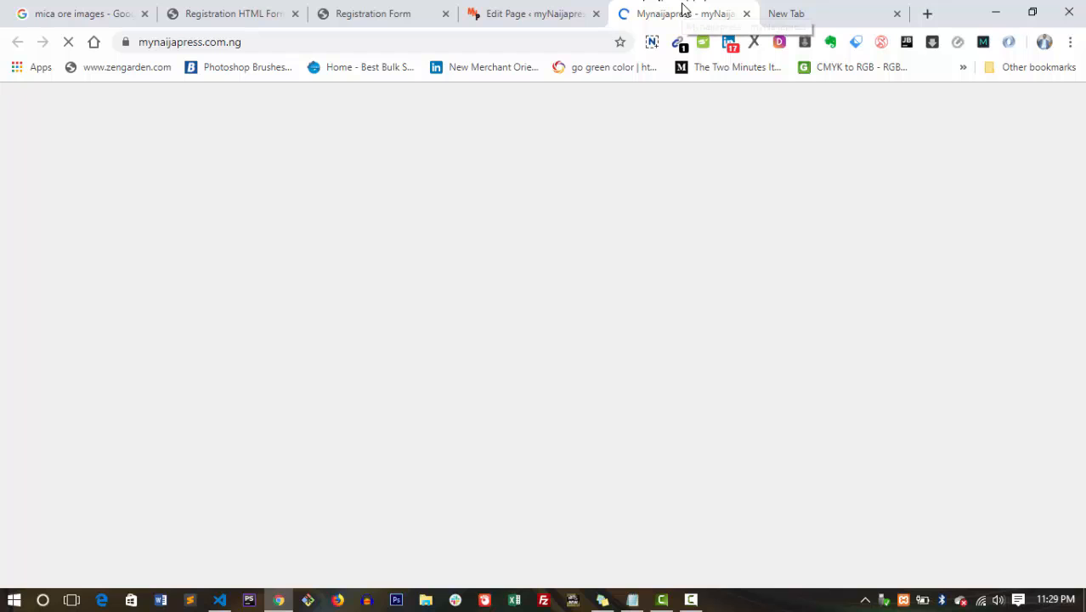
{"action": "left_click", "coordinate": [553, 10]}
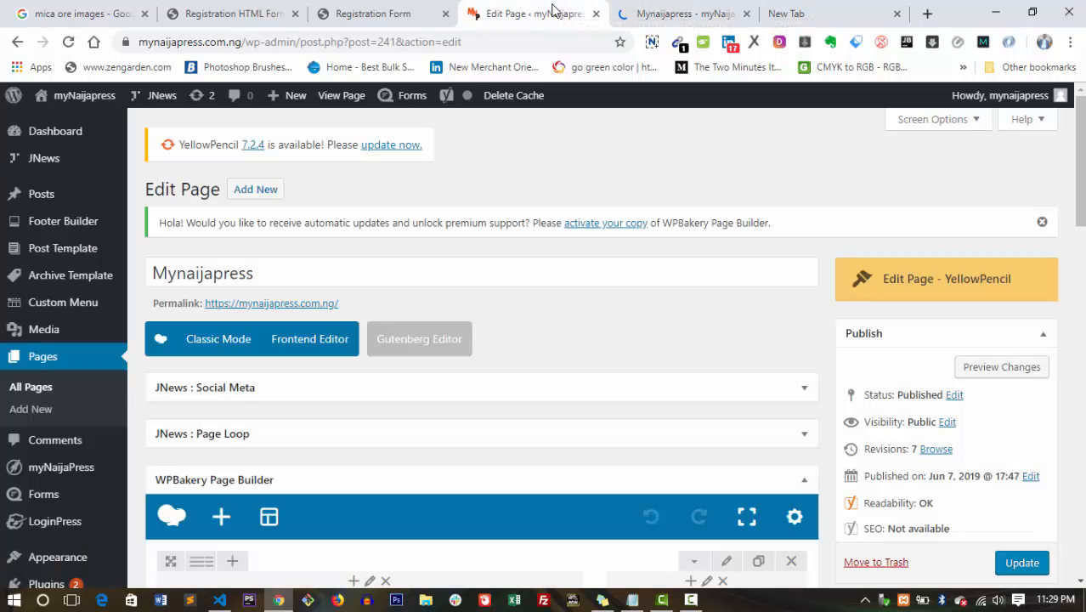
{"action": "left_click", "coordinate": [648, 9]}
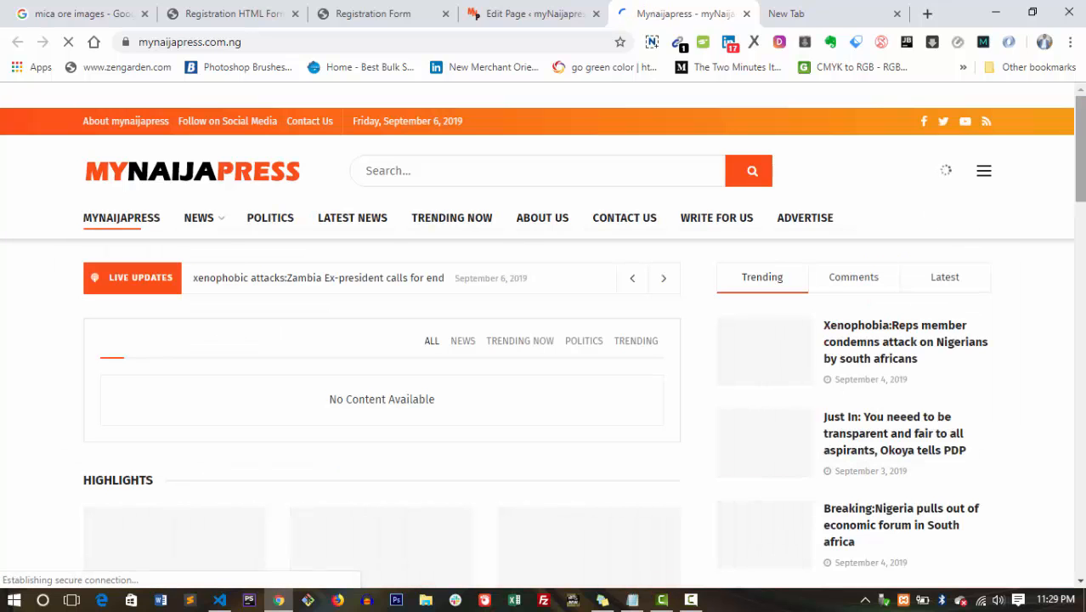
{"action": "scroll", "coordinate": [542, 335], "scroll_direction": "down", "scroll_amount": 3}
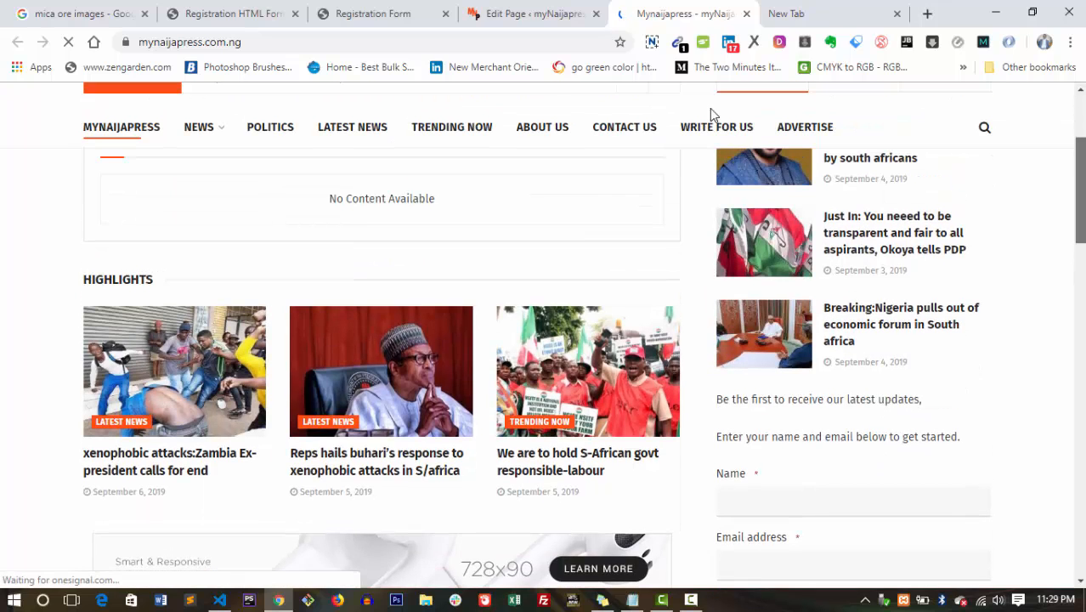
{"action": "left_click", "coordinate": [497, 10]}
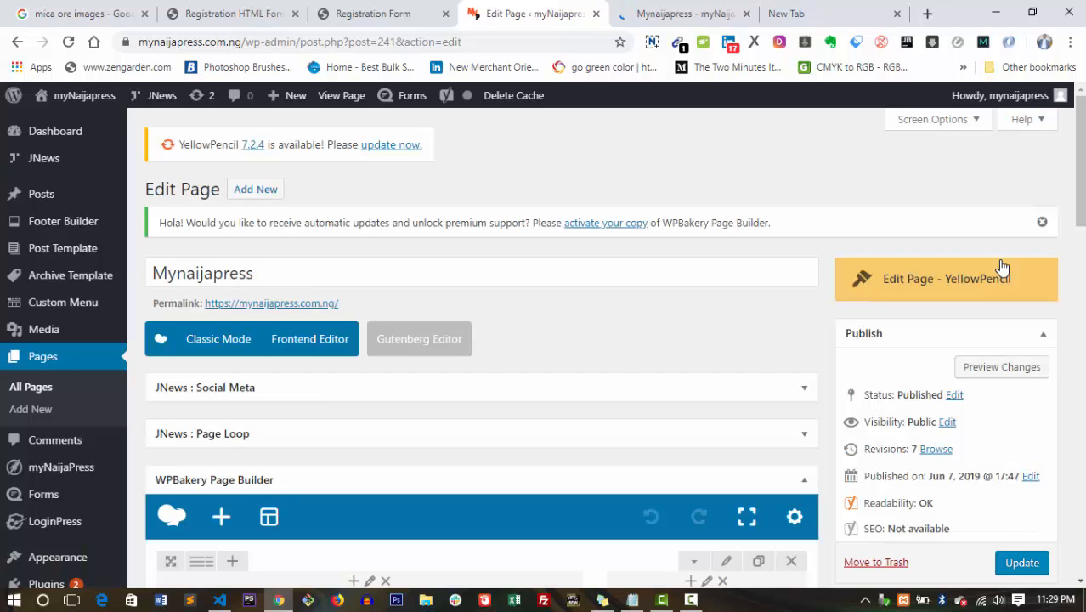
{"action": "left_click", "coordinate": [680, 7]}
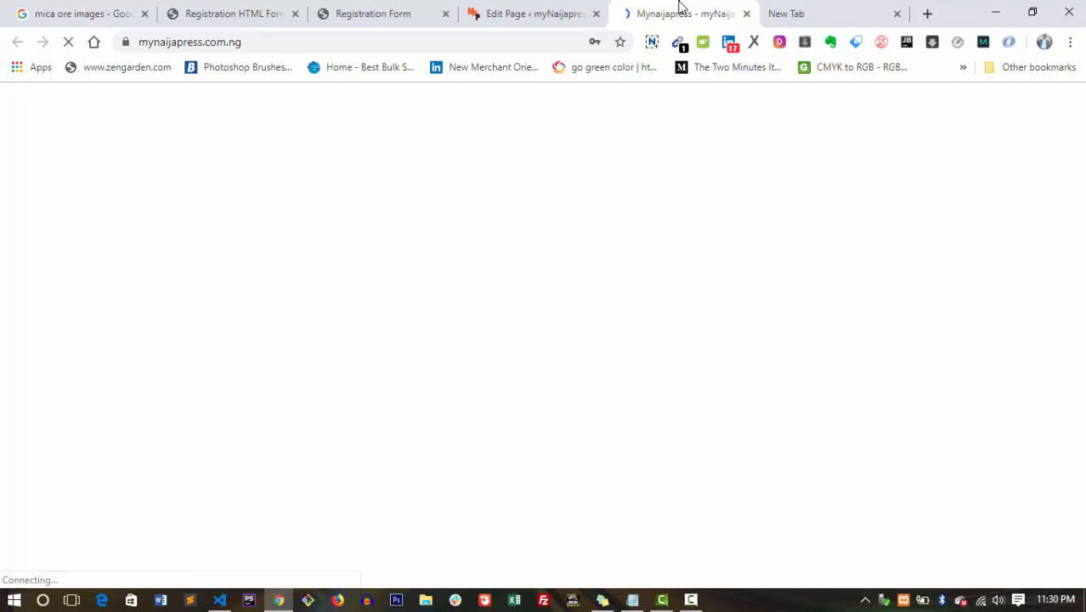
{"action": "left_click", "coordinate": [550, 7]}
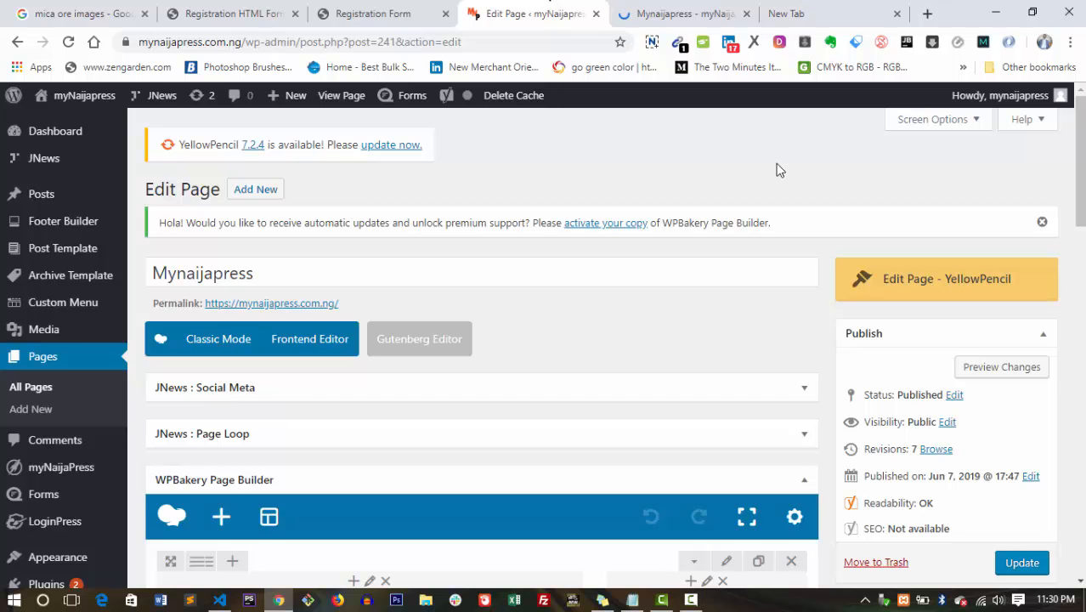
{"action": "scroll", "coordinate": [778, 168], "scroll_direction": "down", "scroll_amount": 3}
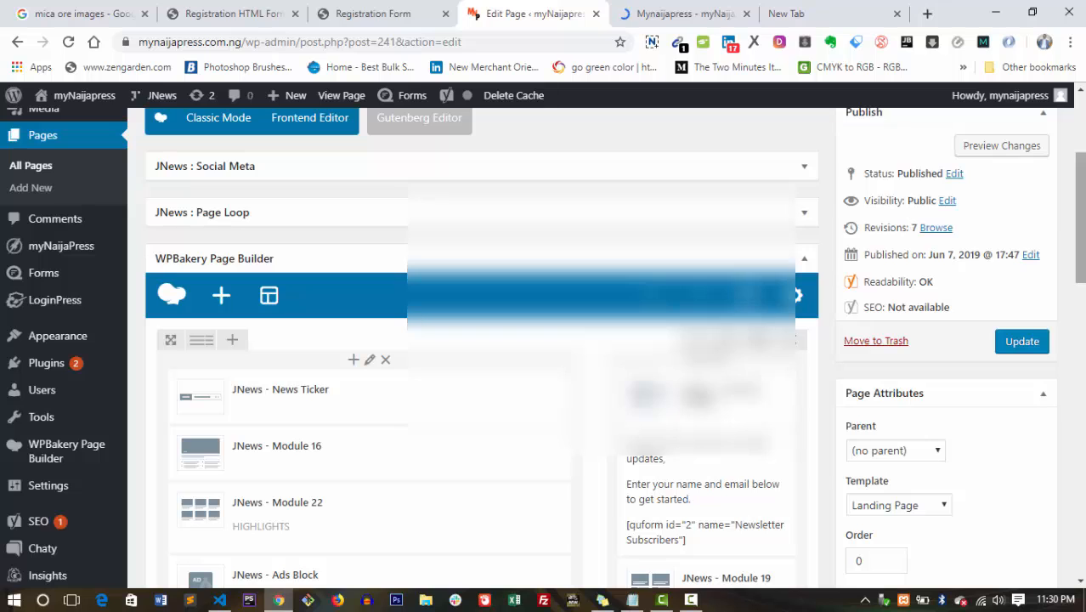
{"action": "mouse_move", "coordinate": [38, 485]}
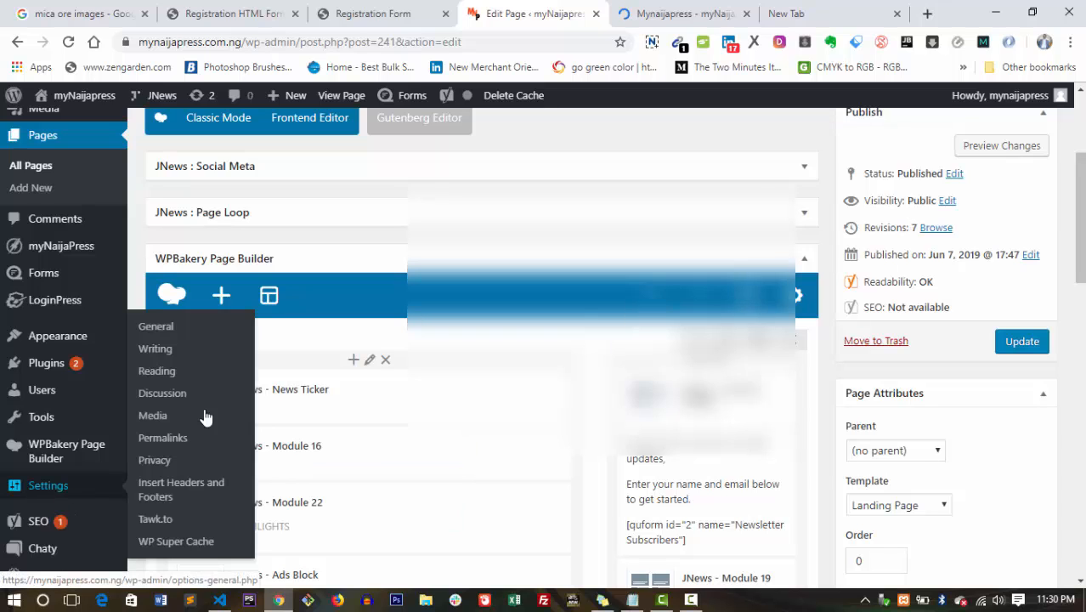
Open General Settings and look through its options.
{"action": "left_click", "coordinate": [168, 333]}
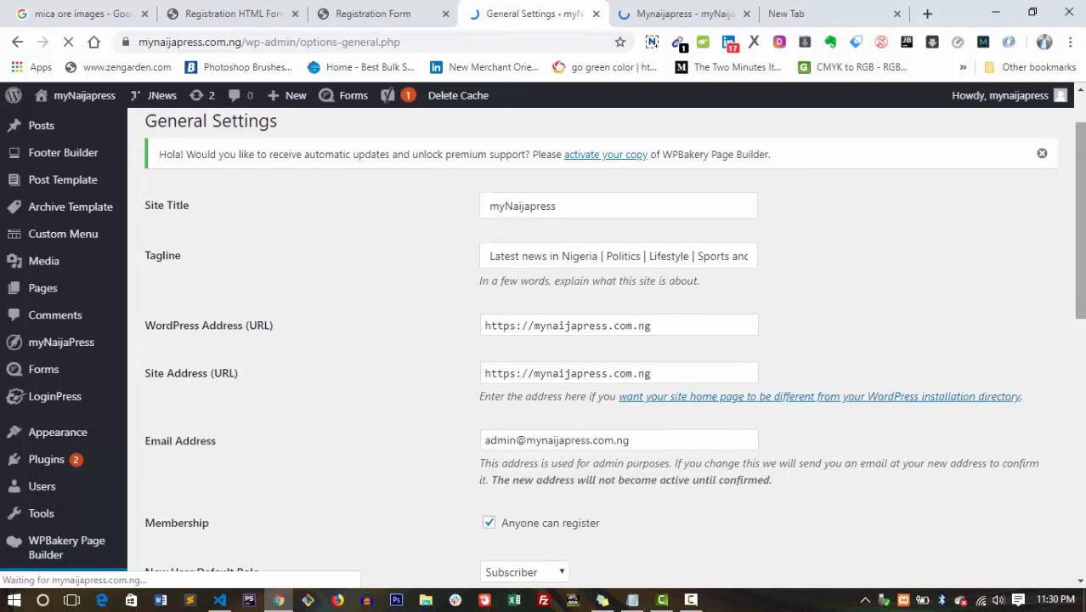
{"action": "scroll", "coordinate": [1081, 484], "scroll_direction": "down", "scroll_amount": 5}
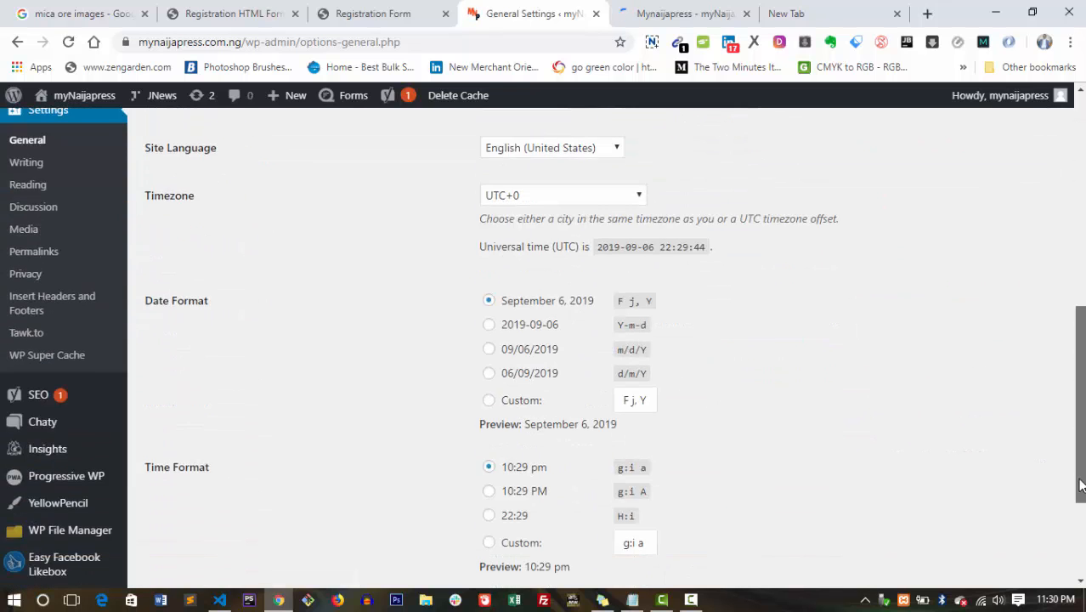
{"action": "left_click_drag", "start_coordinate": [1080, 484], "coordinate": [1082, 406]}
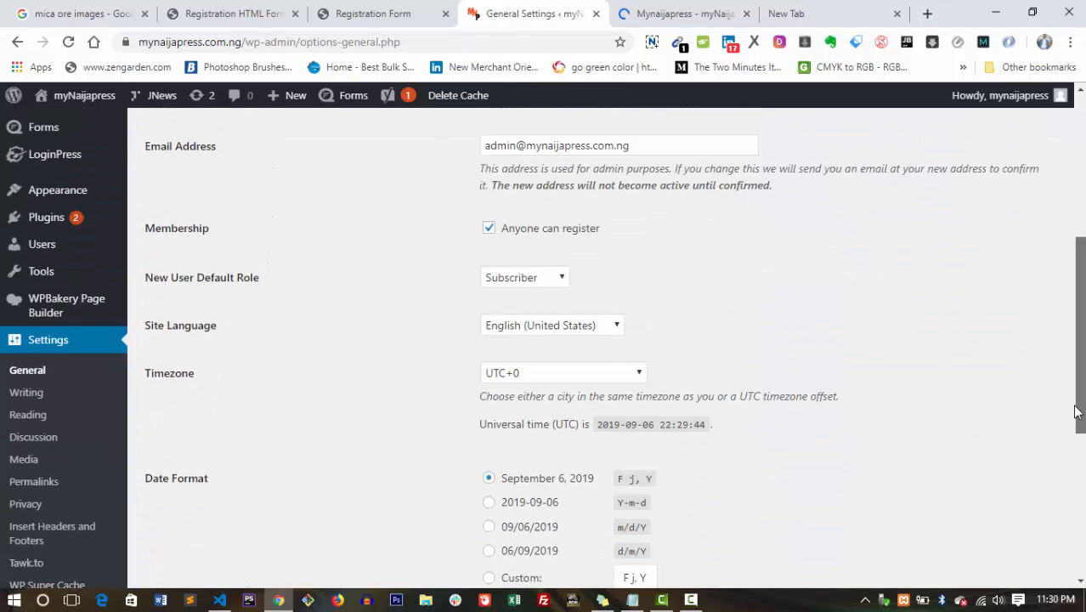
Open Writing Settings and scroll down through its options.
{"action": "left_click", "coordinate": [20, 403]}
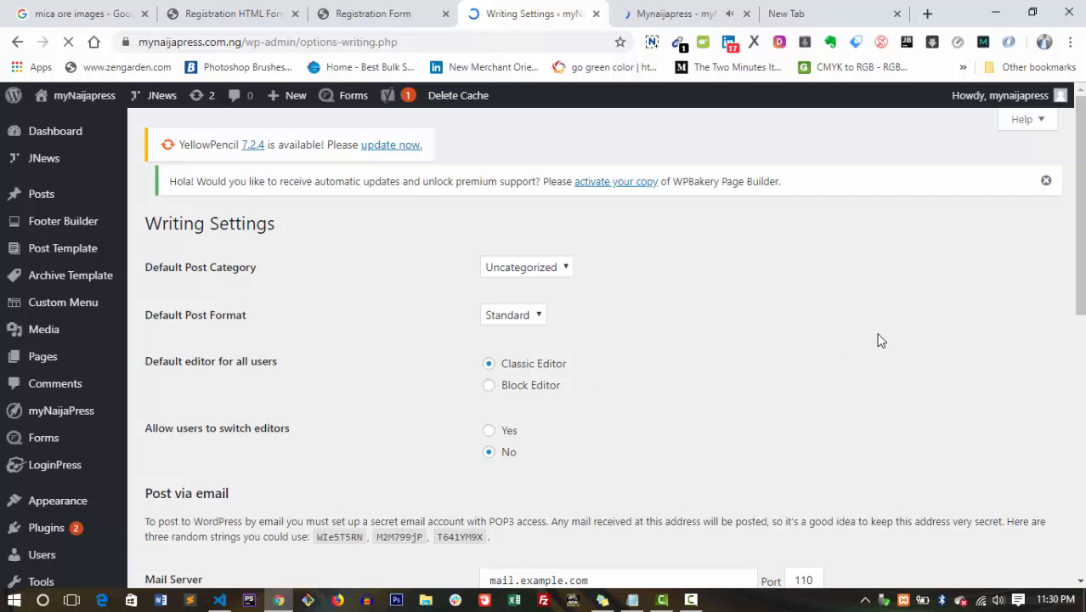
{"action": "mouse_move", "coordinate": [1079, 229]}
{"action": "left_mouse_down"}
{"action": "mouse_move", "coordinate": [1079, 489]}
{"action": "mouse_move", "coordinate": [1078, 229]}
{"action": "left_mouse_up"}
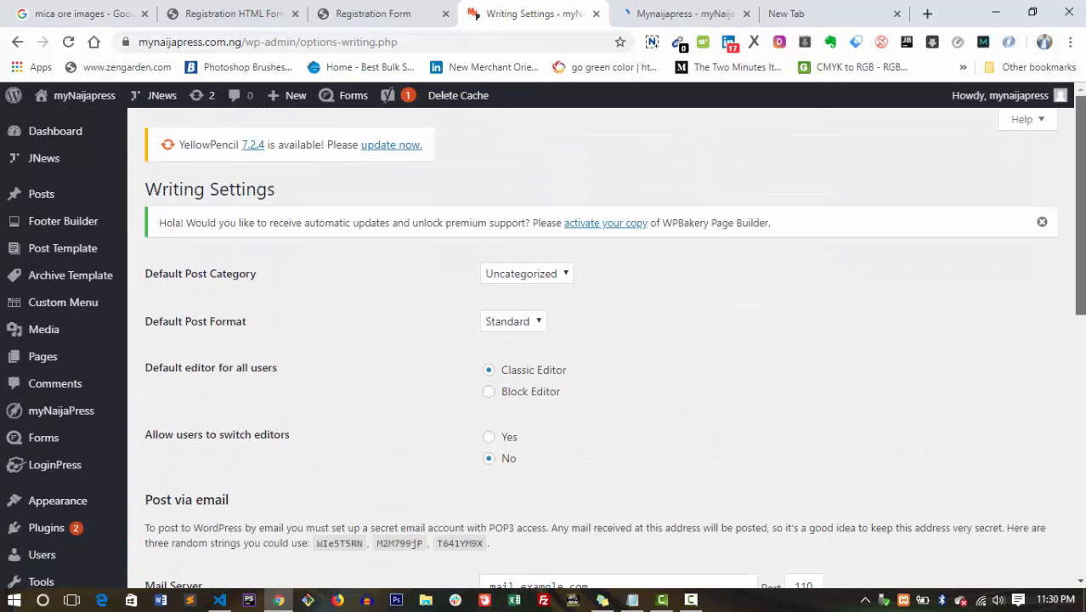
{"action": "scroll", "coordinate": [642, 390], "scroll_direction": "down", "scroll_amount": 4}
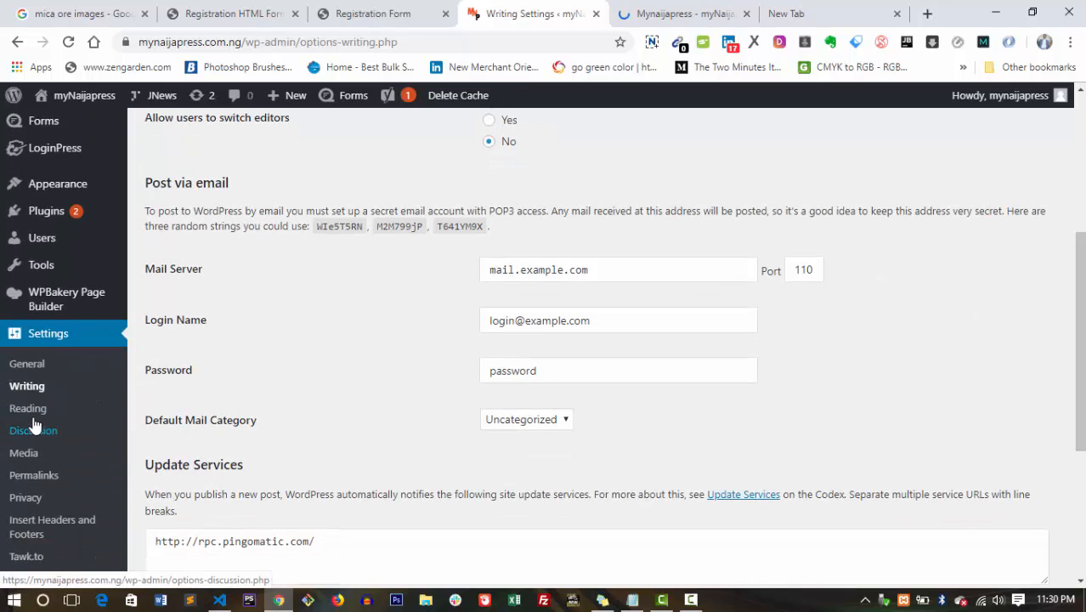
{"action": "left_click", "coordinate": [29, 411]}
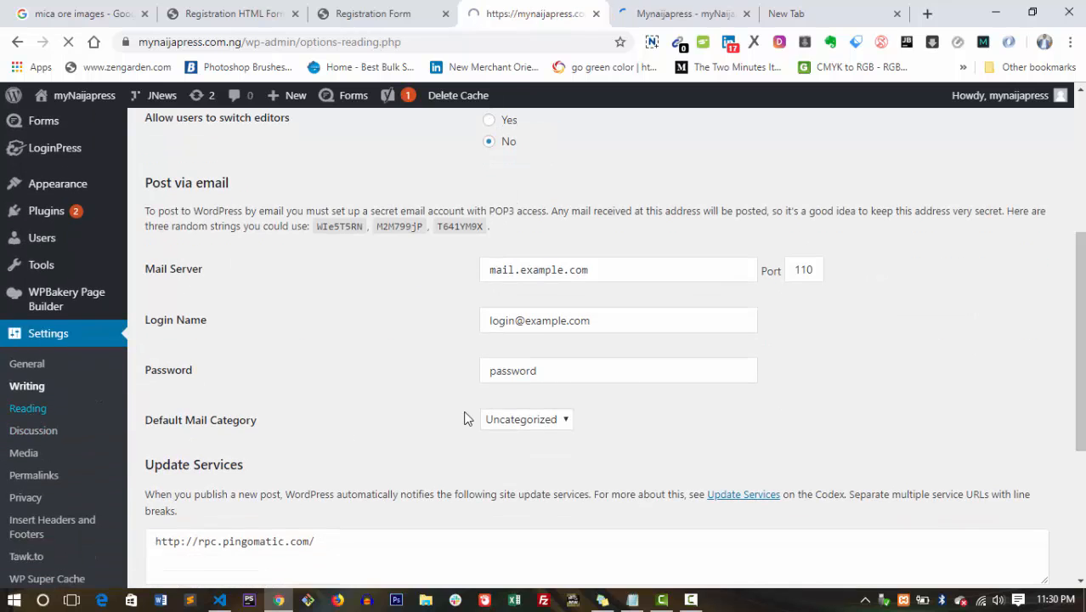
{"action": "scroll", "coordinate": [836, 425], "scroll_direction": "down", "scroll_amount": 6}
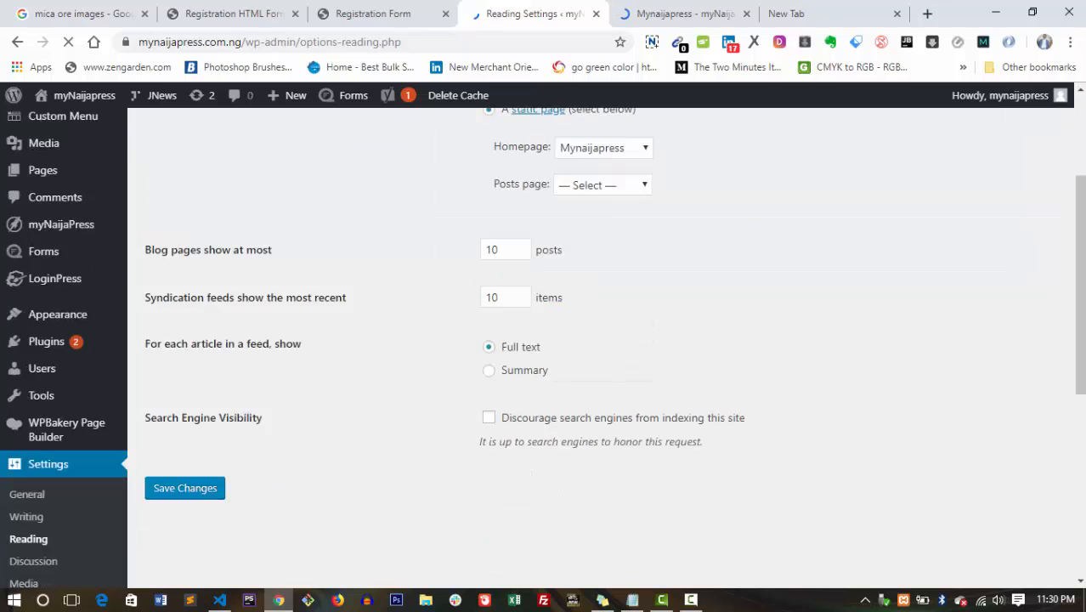
{"action": "scroll", "coordinate": [544, 340], "scroll_direction": "up", "scroll_amount": 3}
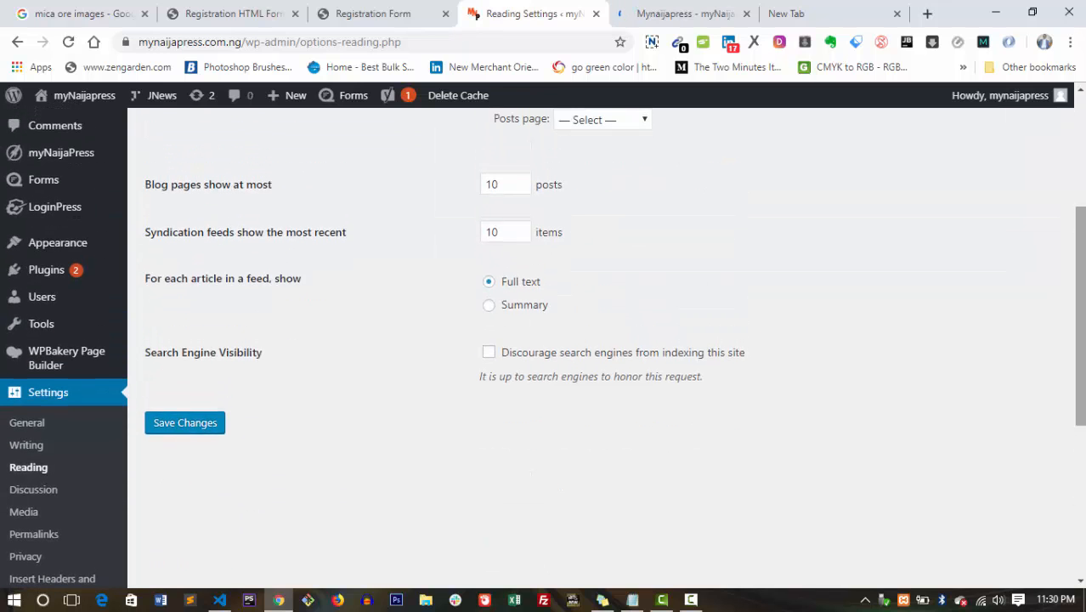
{"action": "scroll", "coordinate": [544, 339], "scroll_direction": "up", "scroll_amount": 1}
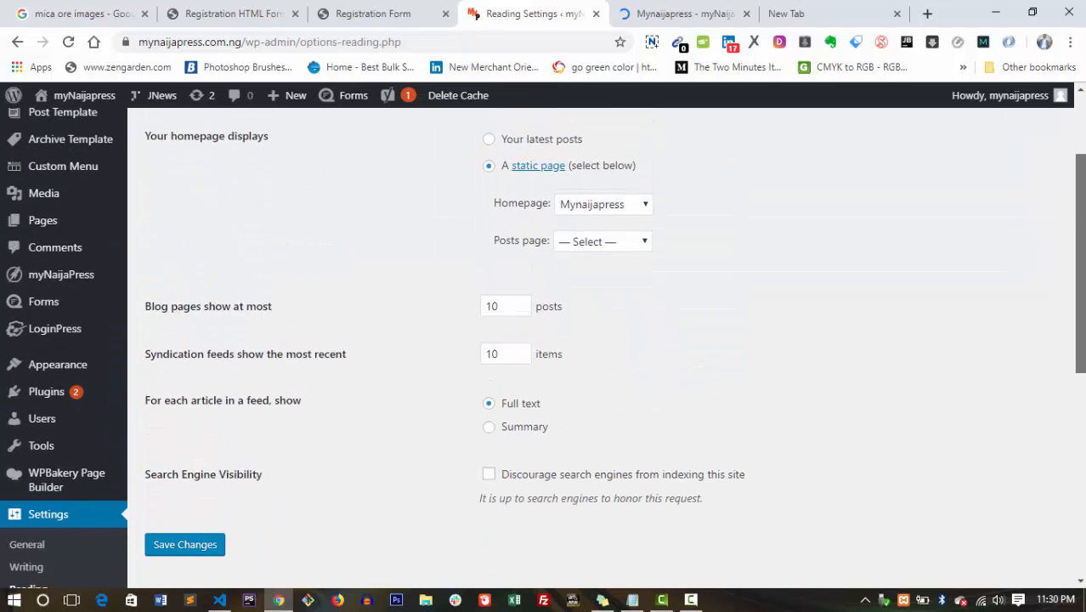
{"action": "scroll", "coordinate": [815, 338], "scroll_direction": "down", "scroll_amount": 1}
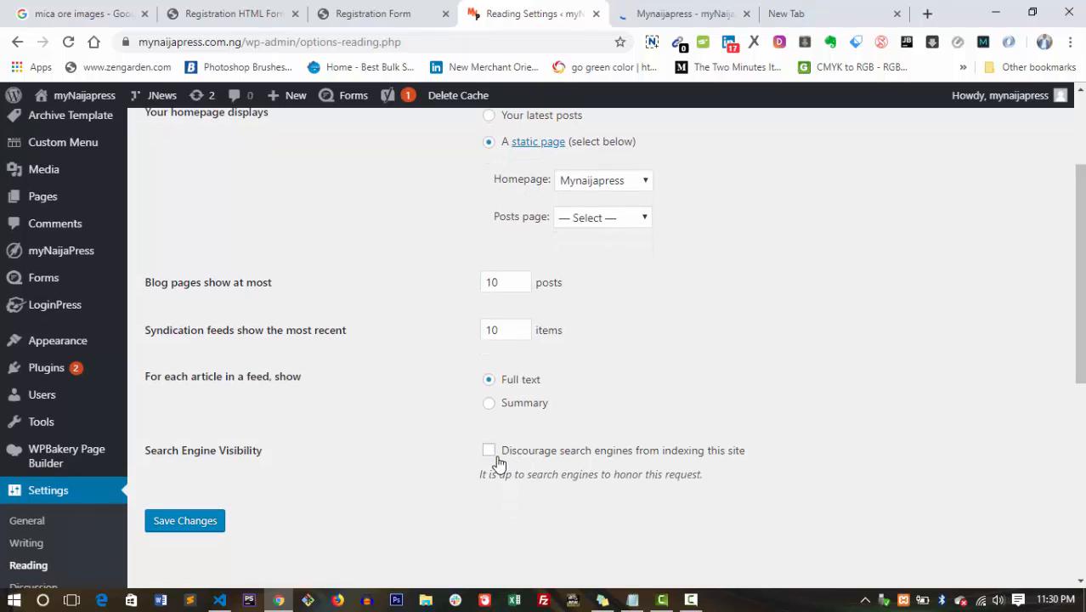
{"action": "left_click_drag", "start_coordinate": [153, 446], "coordinate": [243, 447]}
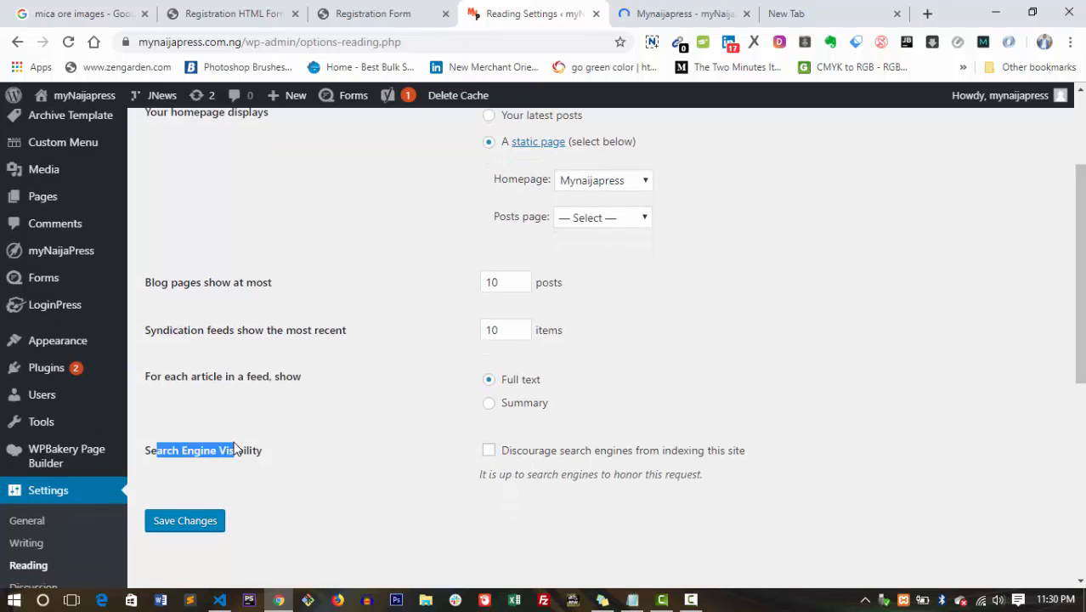
{"action": "left_click", "coordinate": [424, 441]}
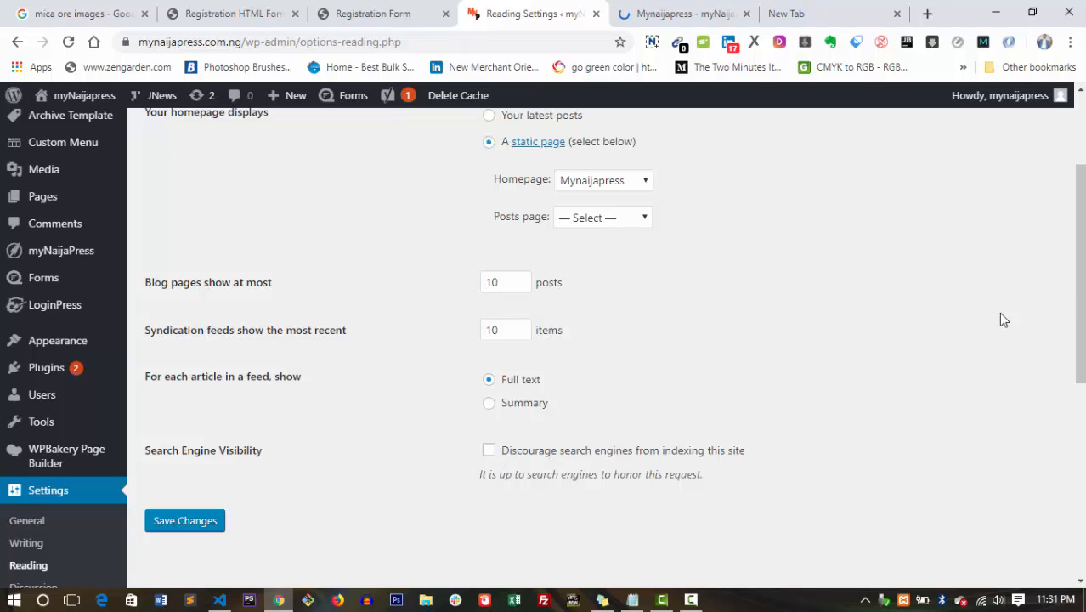
{"action": "scroll", "coordinate": [999, 314], "scroll_direction": "up", "scroll_amount": 3}
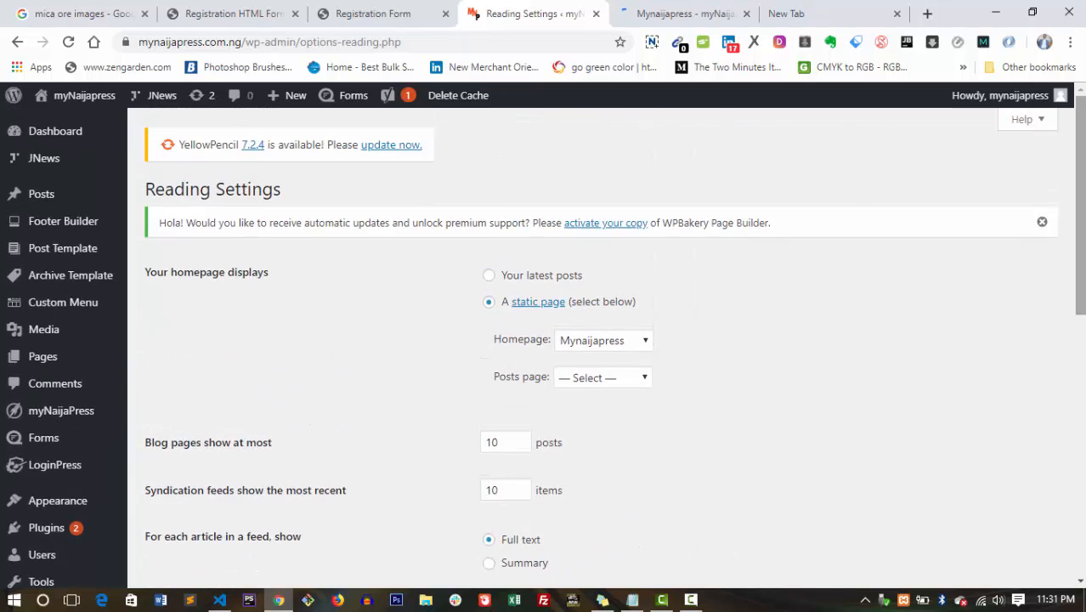
{"action": "scroll", "coordinate": [1083, 304], "scroll_direction": "down", "scroll_amount": 3}
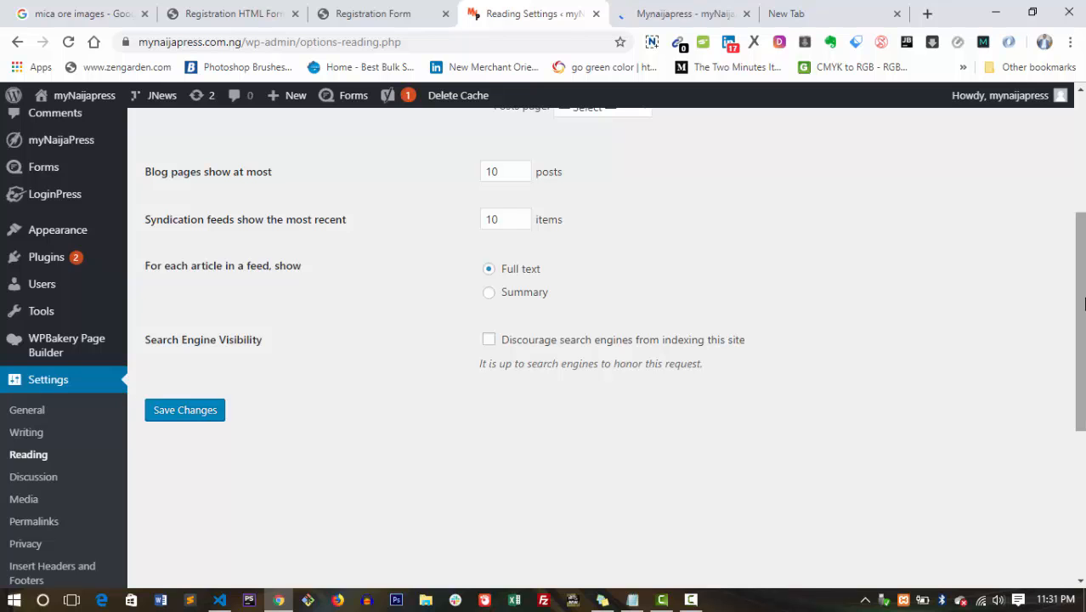
{"action": "left_click_drag", "start_coordinate": [1084, 304], "coordinate": [1084, 384]}
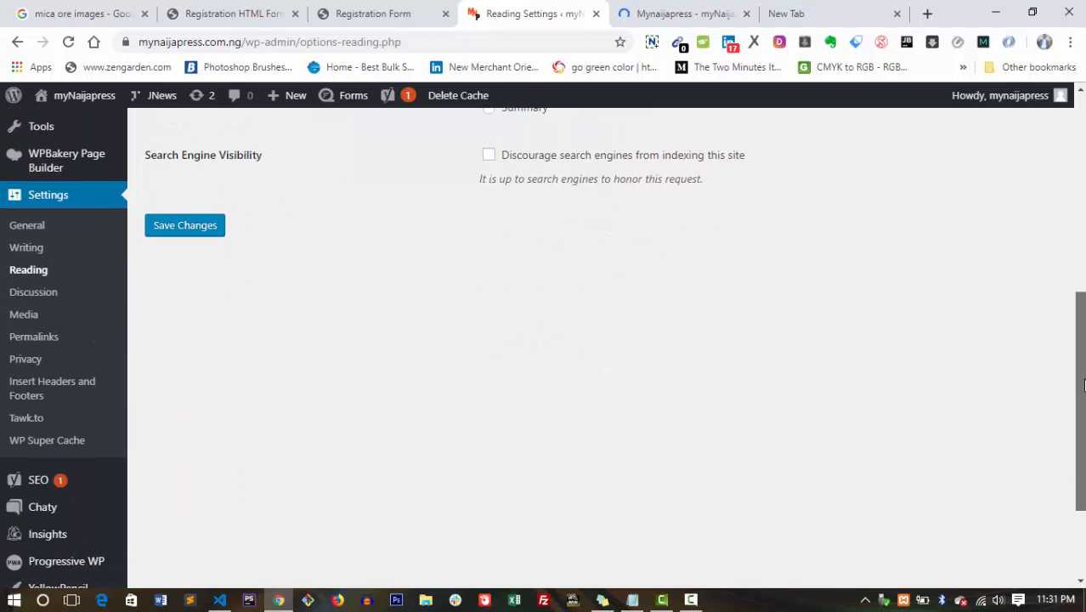
{"action": "mouse_move", "coordinate": [63, 486]}
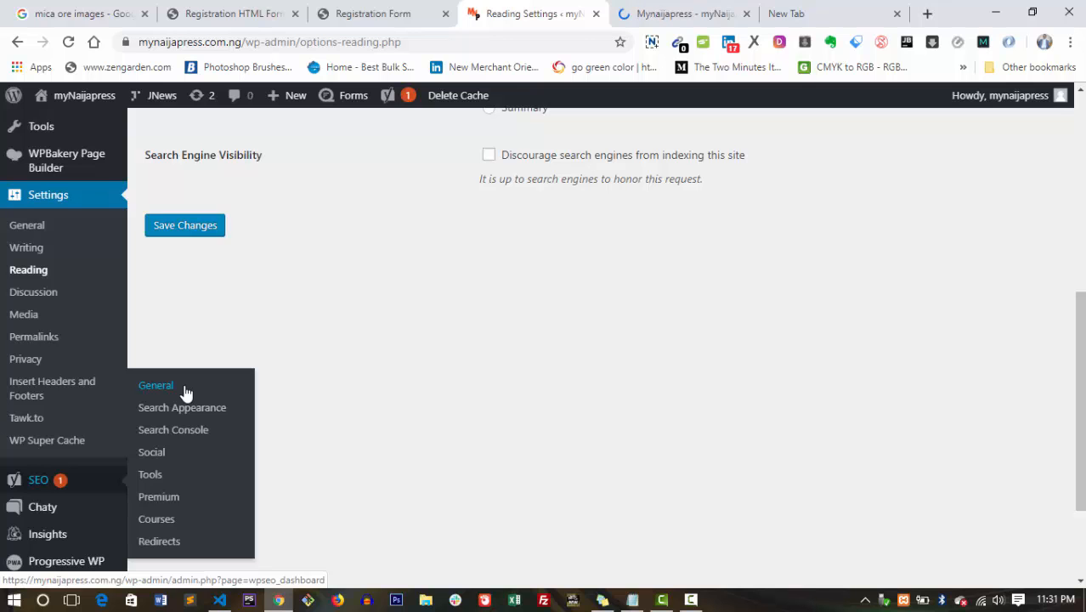
{"action": "scroll", "coordinate": [893, 242], "scroll_direction": "up", "scroll_amount": 10}
{"action": "scroll", "coordinate": [631, 340], "scroll_direction": "down", "scroll_amount": 3}
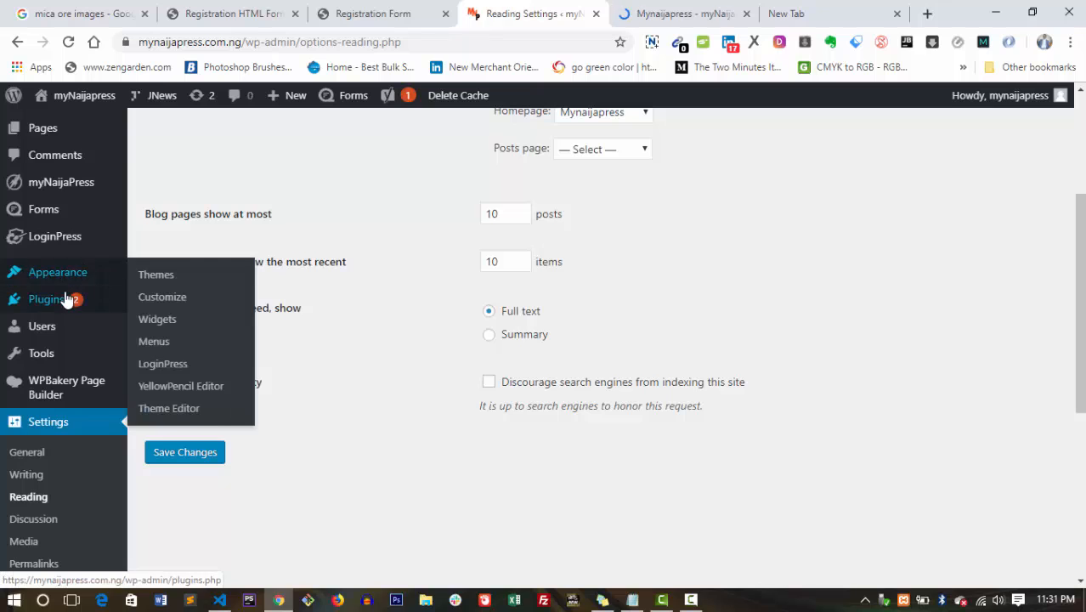
{"action": "mouse_move", "coordinate": [53, 301]}
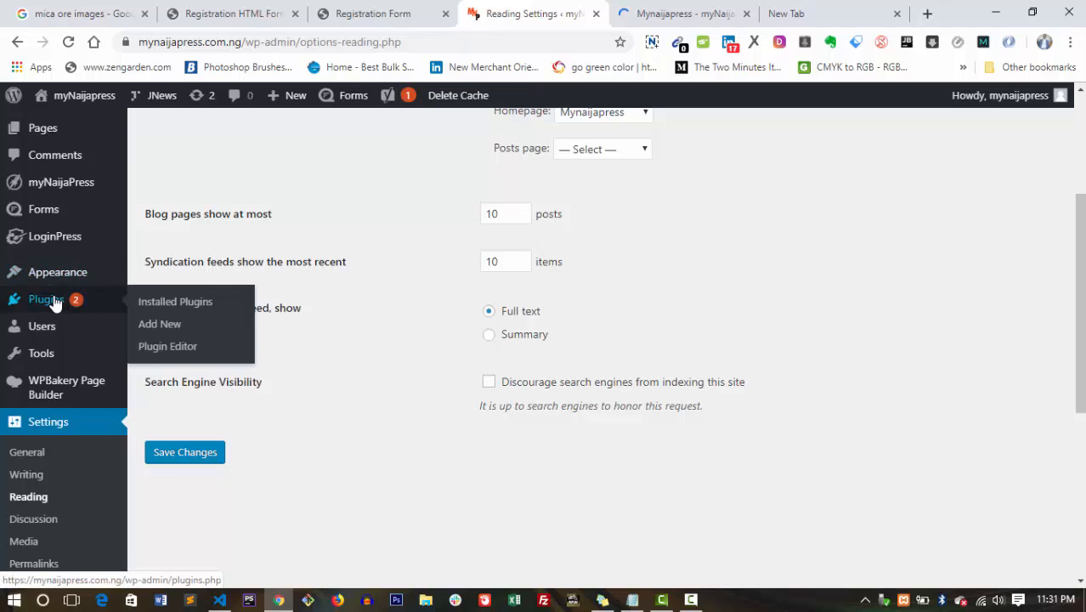
Open the Plugins > Add New page and browse it.
{"action": "left_click", "coordinate": [165, 329]}
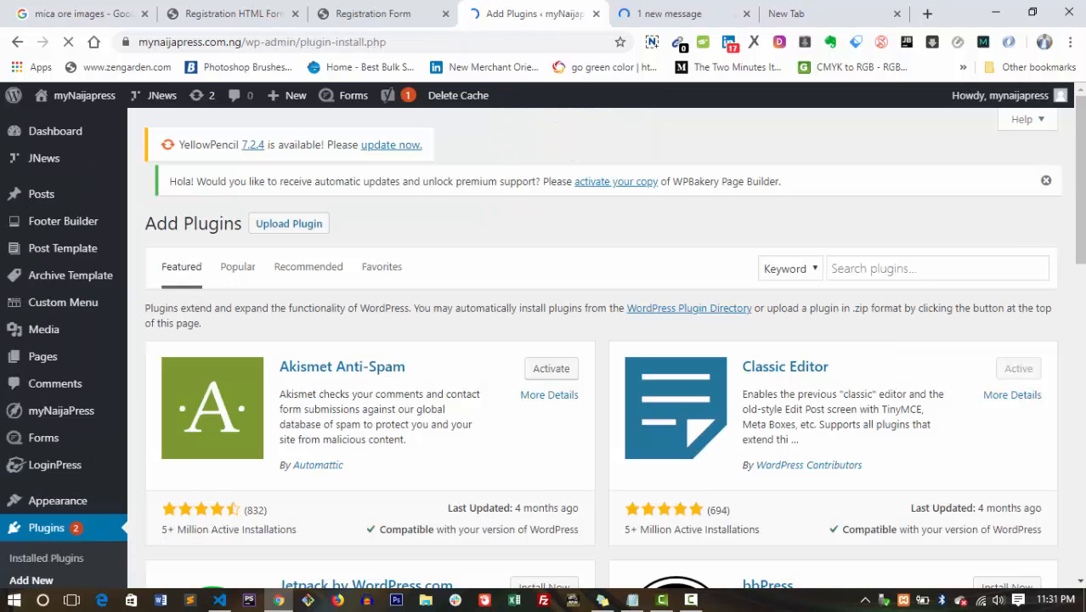
{"action": "scroll", "coordinate": [749, 358], "scroll_direction": "down", "scroll_amount": 2}
{"action": "scroll", "coordinate": [595, 340], "scroll_direction": "down", "scroll_amount": 2}
{"action": "scroll", "coordinate": [595, 340], "scroll_direction": "up", "scroll_amount": 4}
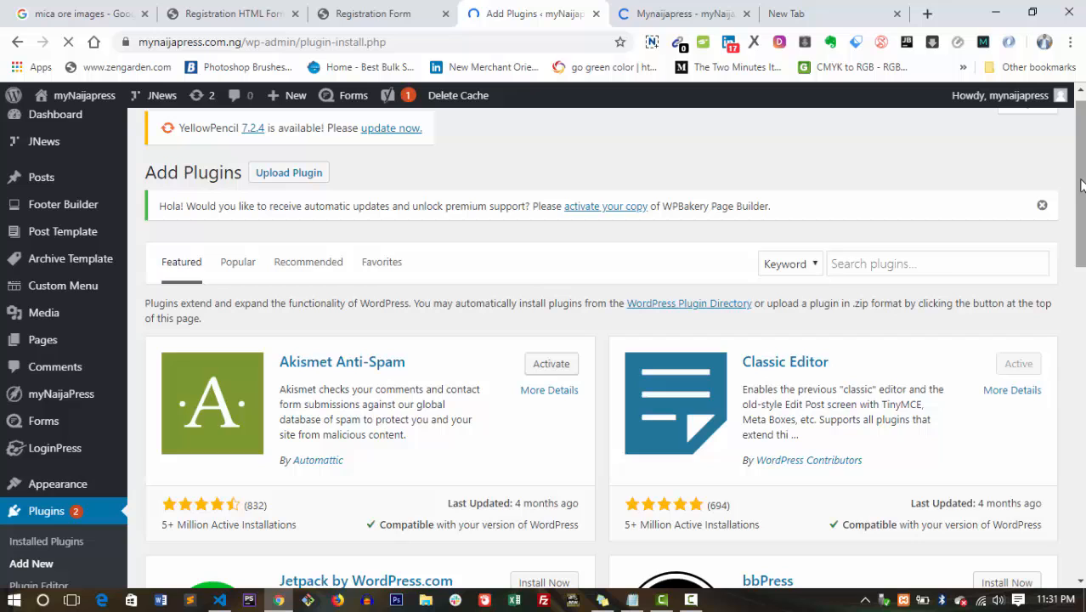
Search plugins for 'yoast seo' and scroll through the results.
{"action": "left_click", "coordinate": [923, 264]}
{"action": "type", "text": "yoast"}
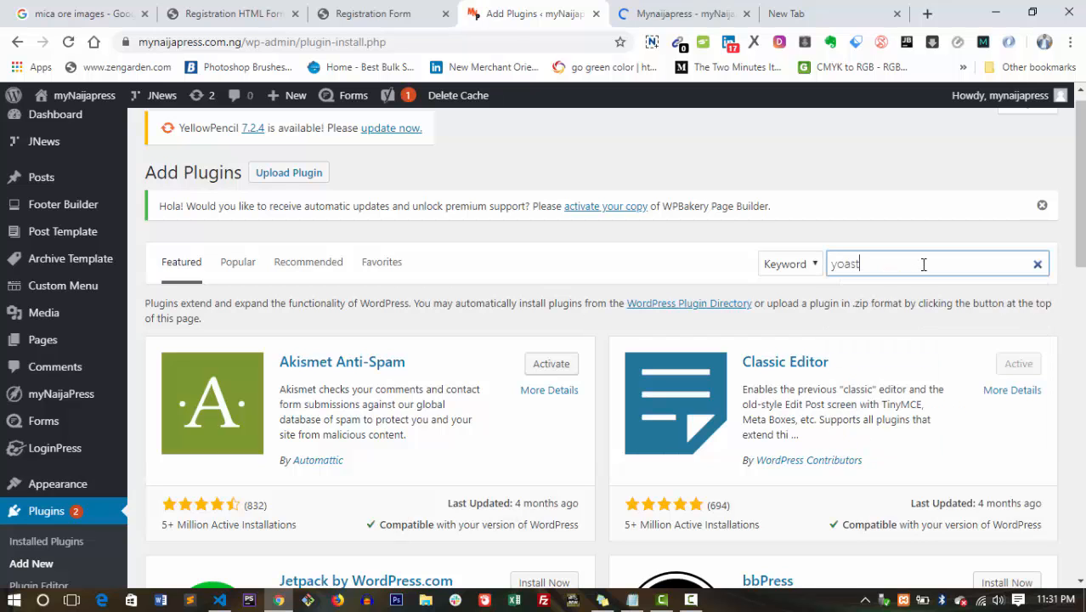
{"action": "type", "text": " se"}
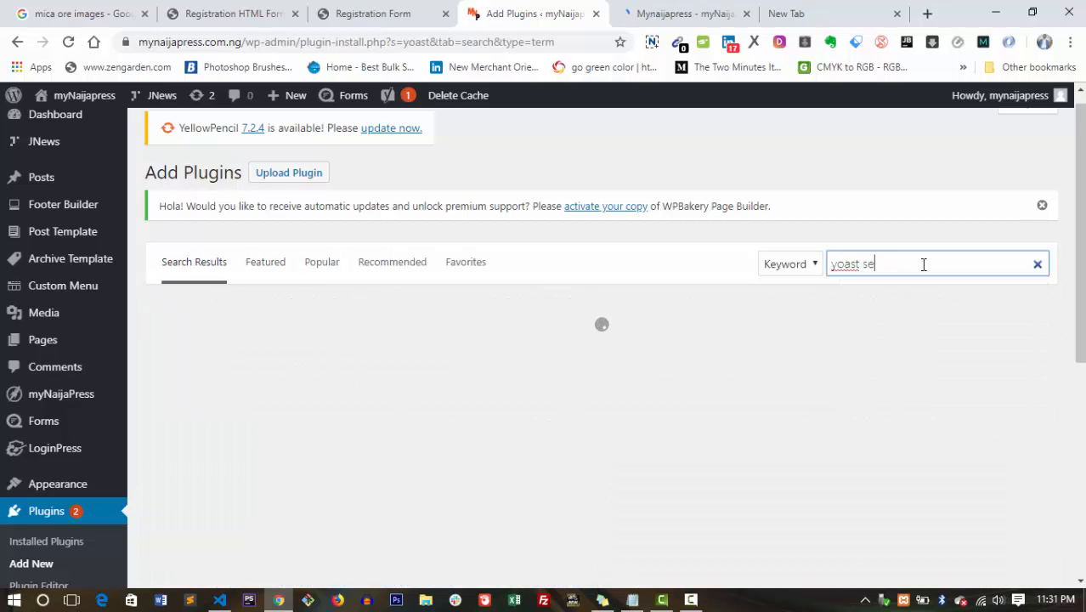
{"action": "type", "text": "o"}
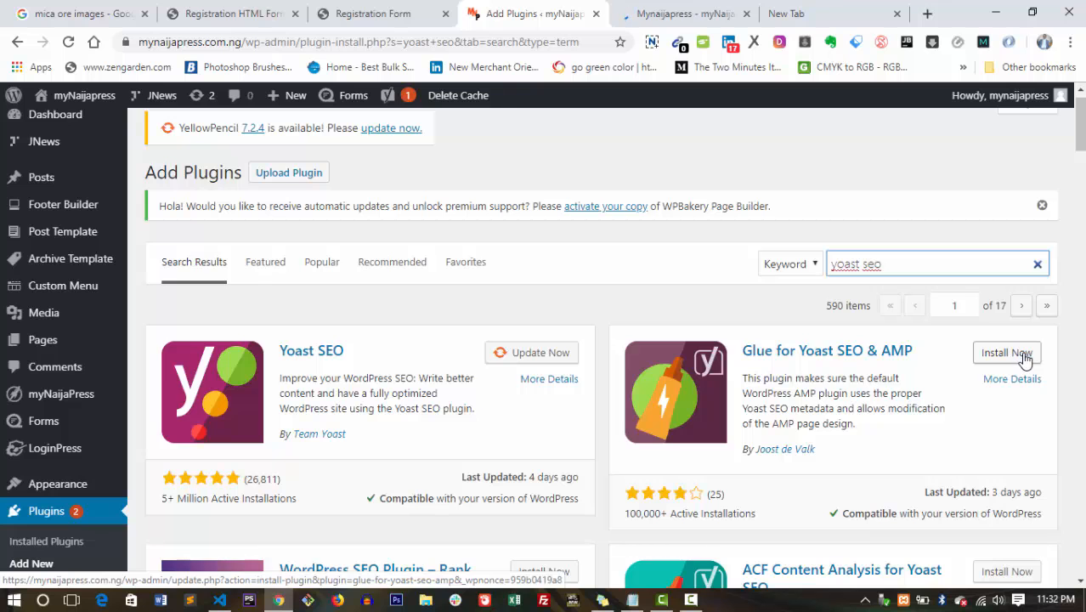
{"action": "scroll", "coordinate": [807, 365], "scroll_direction": "down", "scroll_amount": 3}
{"action": "scroll", "coordinate": [638, 374], "scroll_direction": "up", "scroll_amount": 4}
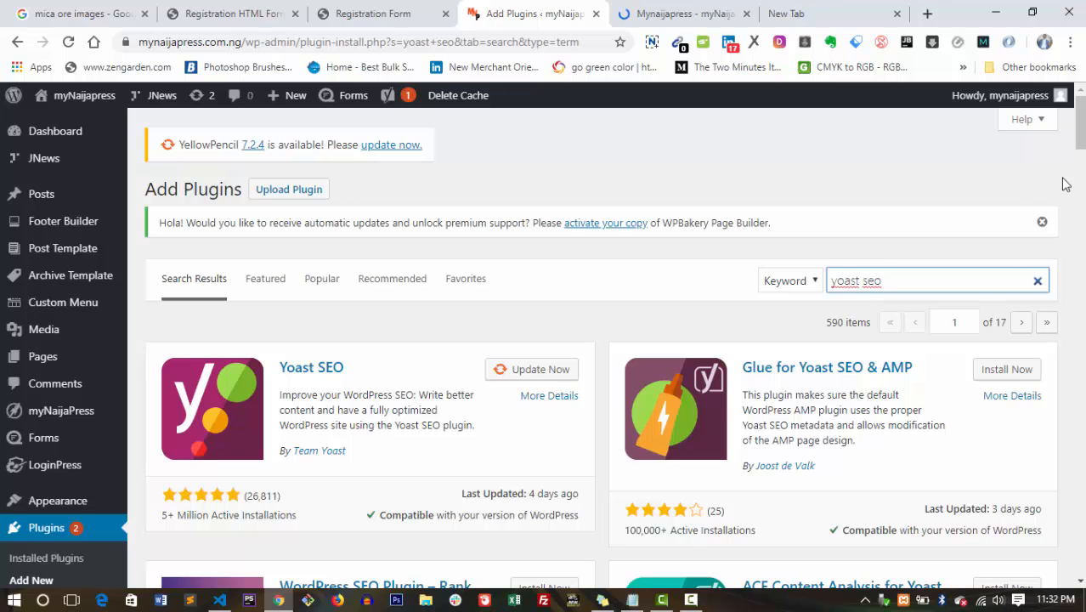
{"action": "scroll", "coordinate": [1062, 182], "scroll_direction": "down", "scroll_amount": 1}
{"action": "scroll", "coordinate": [1062, 182], "scroll_direction": "down", "scroll_amount": 5}
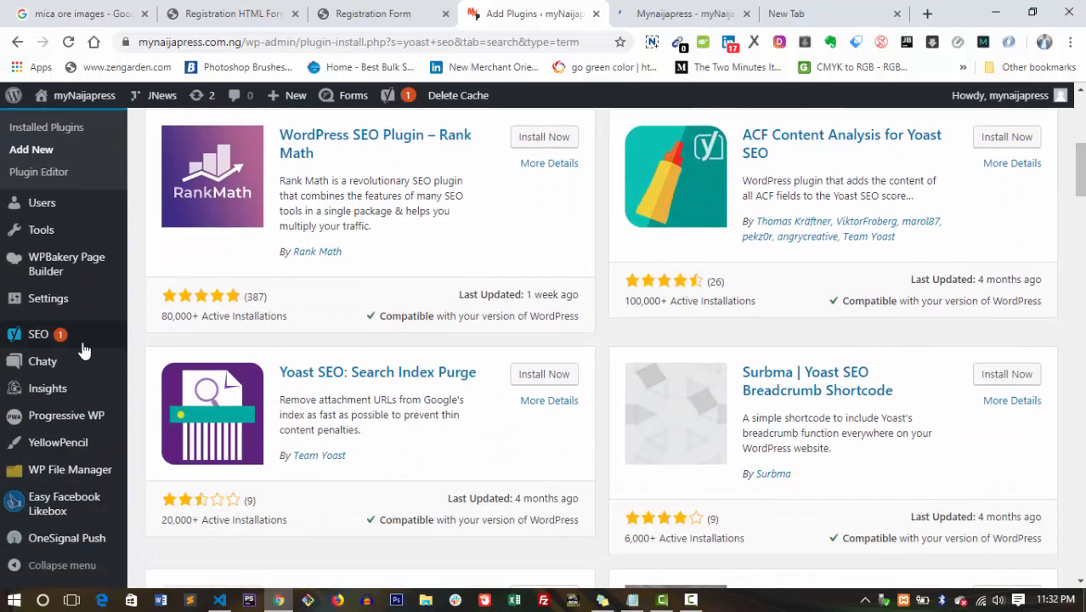
{"action": "mouse_move", "coordinate": [53, 344]}
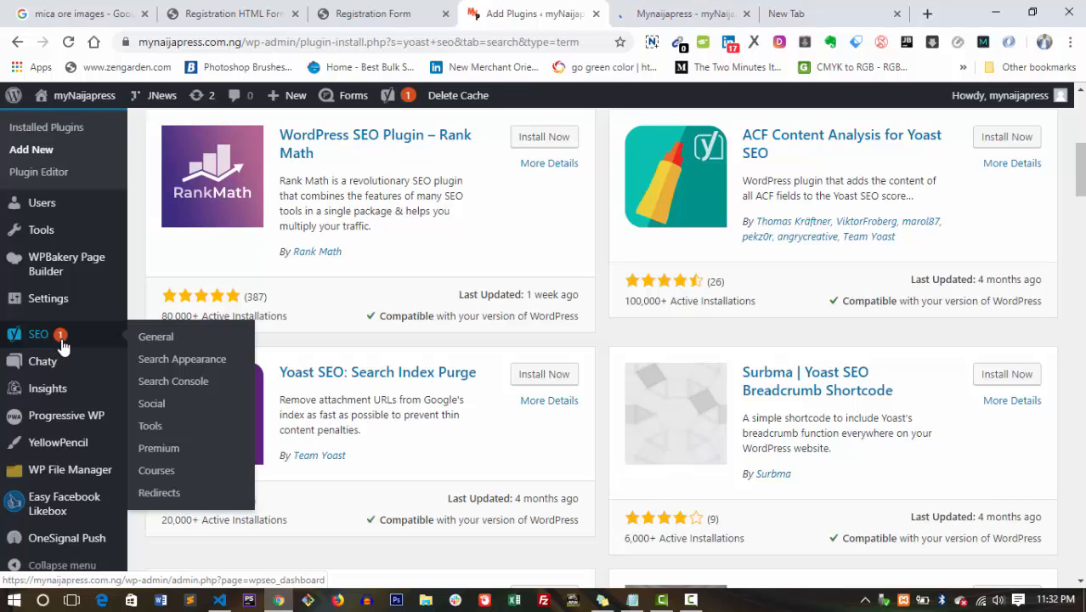
Open the Yoast SEO General dashboard and launch its configuration wizard in a new tab.
{"action": "left_click", "coordinate": [160, 338]}
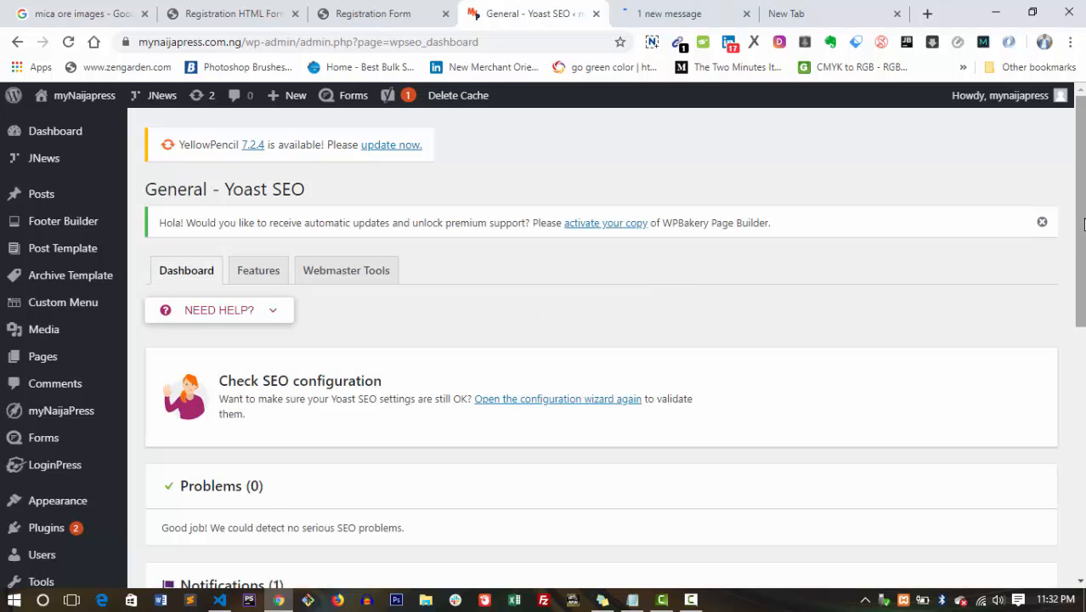
{"action": "scroll", "coordinate": [1079, 255], "scroll_direction": "down", "scroll_amount": 2}
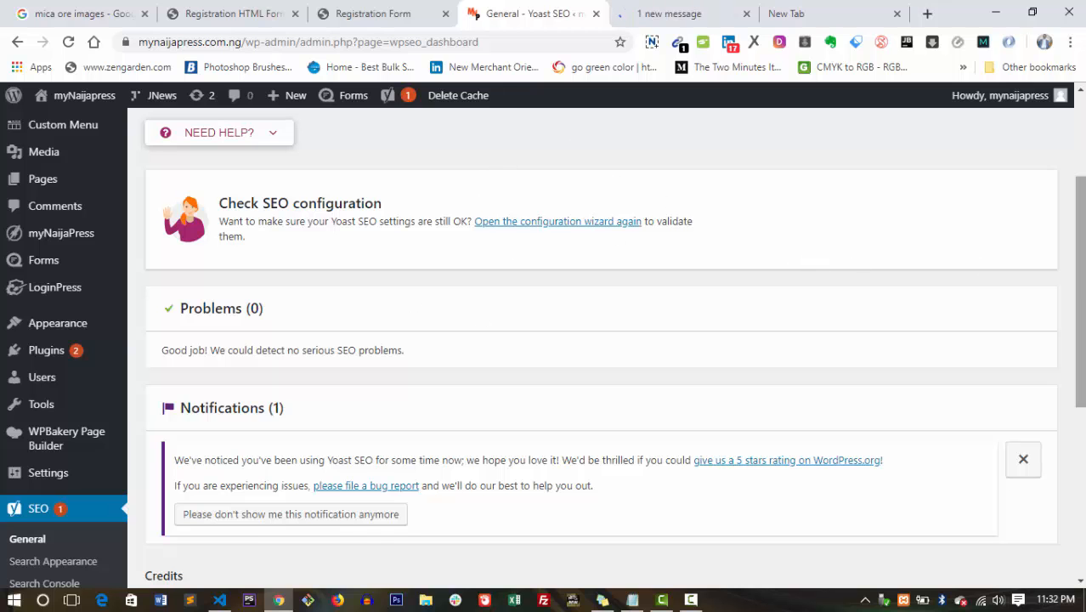
{"action": "left_click_drag", "start_coordinate": [1080, 280], "coordinate": [765, 267]}
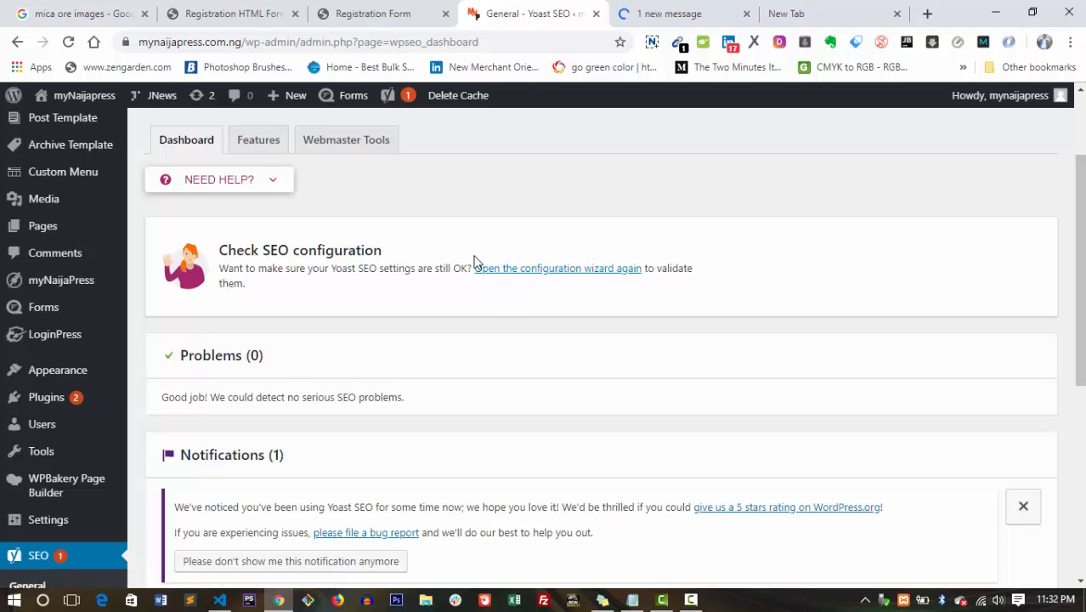
{"action": "right_click", "coordinate": [552, 272]}
{"action": "left_click", "coordinate": [581, 280]}
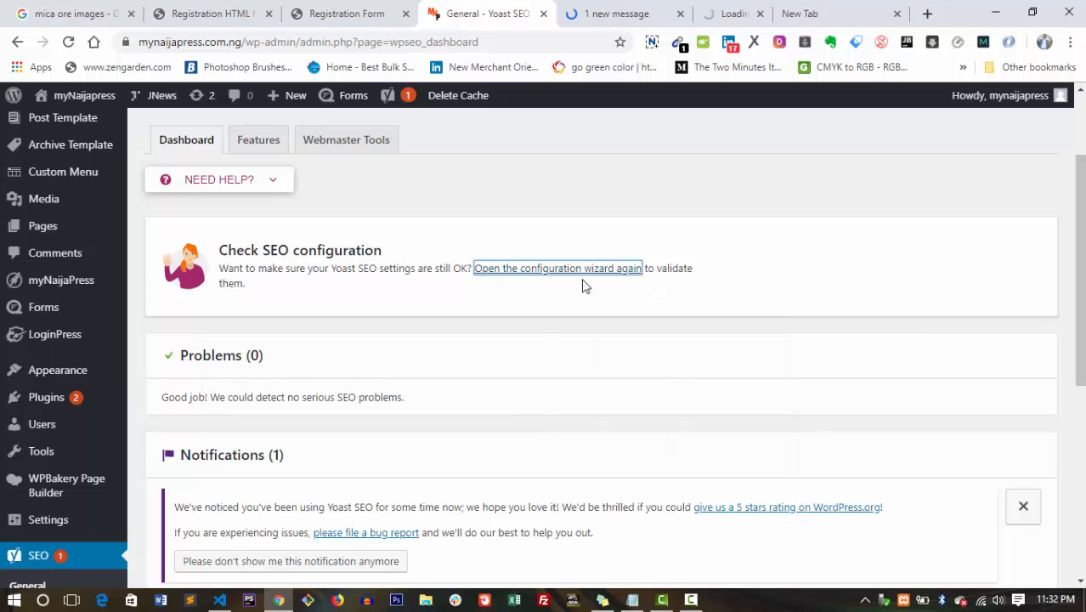
In the wizard tab, jump to step 2 Site type, then to step 3 Organization or person.
{"action": "left_click", "coordinate": [701, 9]}
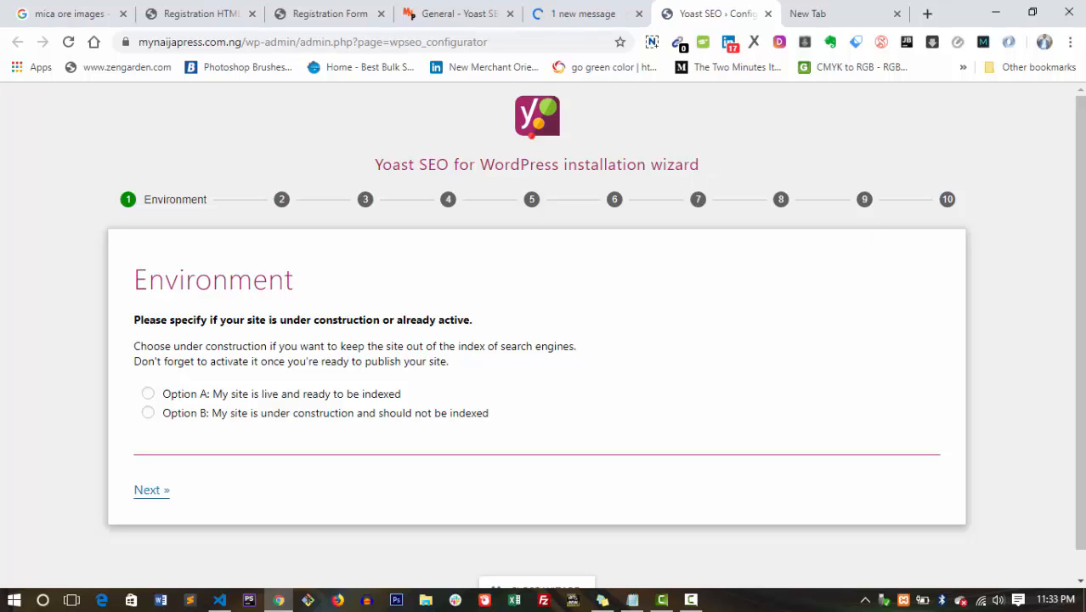
{"action": "mouse_move", "coordinate": [1081, 185]}
{"action": "left_mouse_down"}
{"action": "mouse_move", "coordinate": [1082, 216]}
{"action": "mouse_move", "coordinate": [1082, 190]}
{"action": "left_mouse_up"}
{"action": "left_click", "coordinate": [285, 210]}
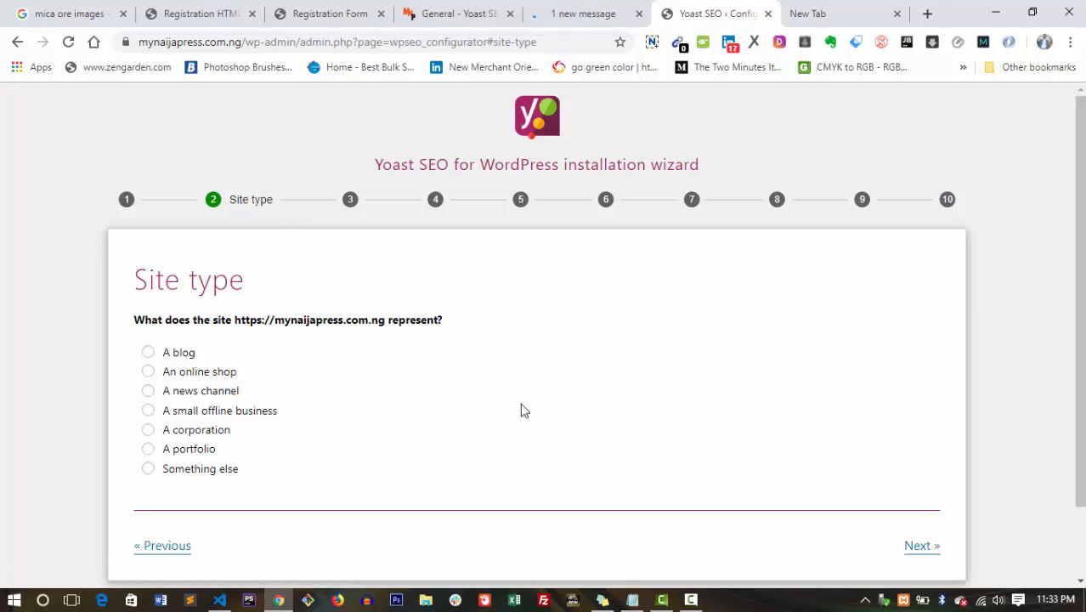
{"action": "scroll", "coordinate": [539, 410], "scroll_direction": "down", "scroll_amount": 1}
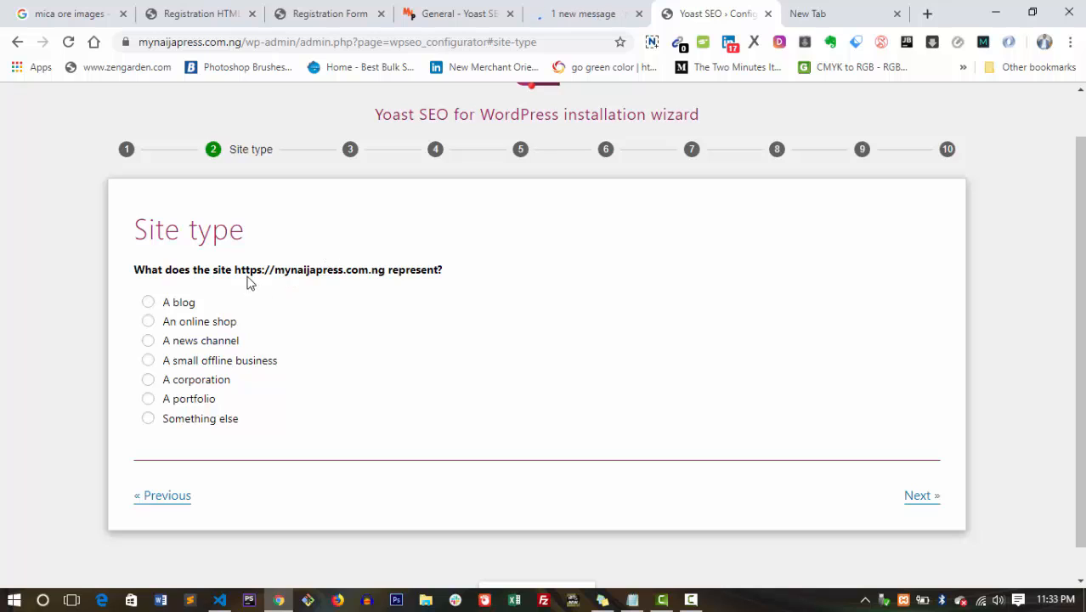
{"action": "left_click_drag", "start_coordinate": [234, 269], "coordinate": [367, 269]}
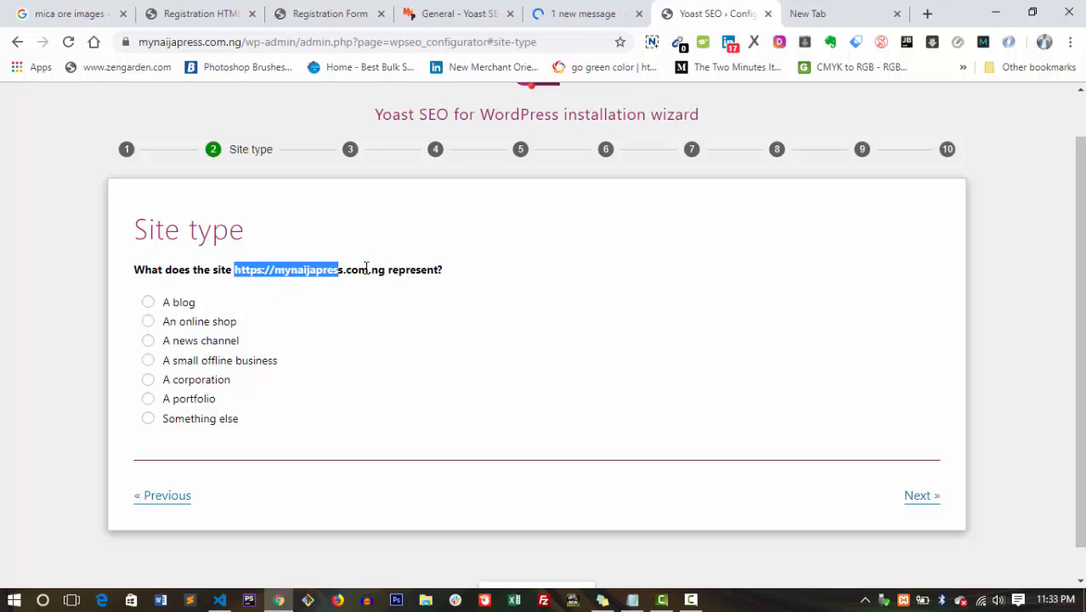
{"action": "left_click", "coordinate": [395, 270]}
{"action": "left_click_drag", "start_coordinate": [443, 269], "coordinate": [242, 273]}
{"action": "left_click", "coordinate": [242, 273]}
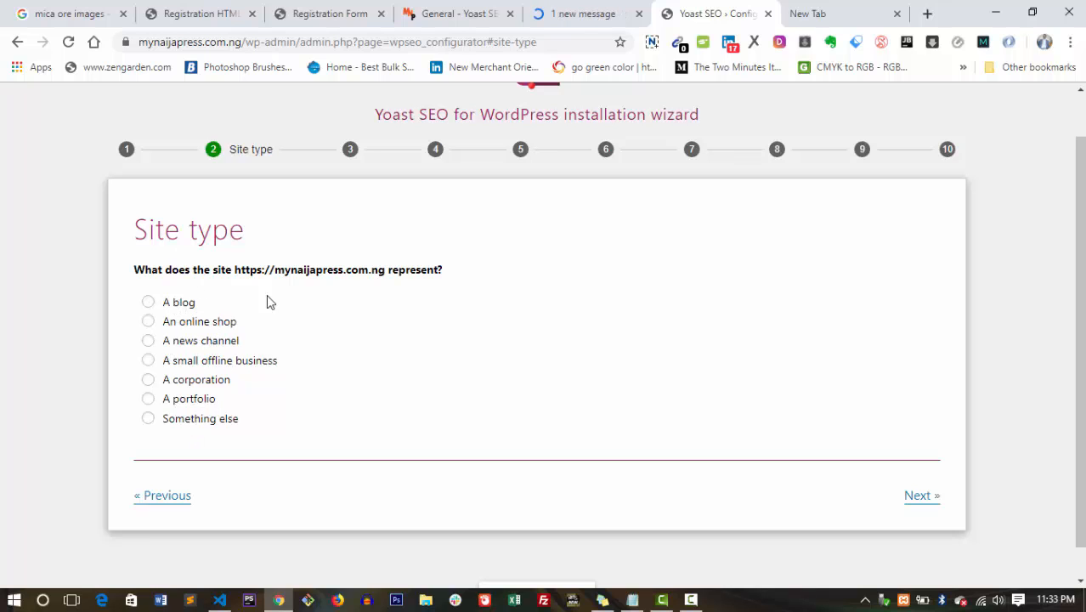
{"action": "left_click", "coordinate": [350, 149]}
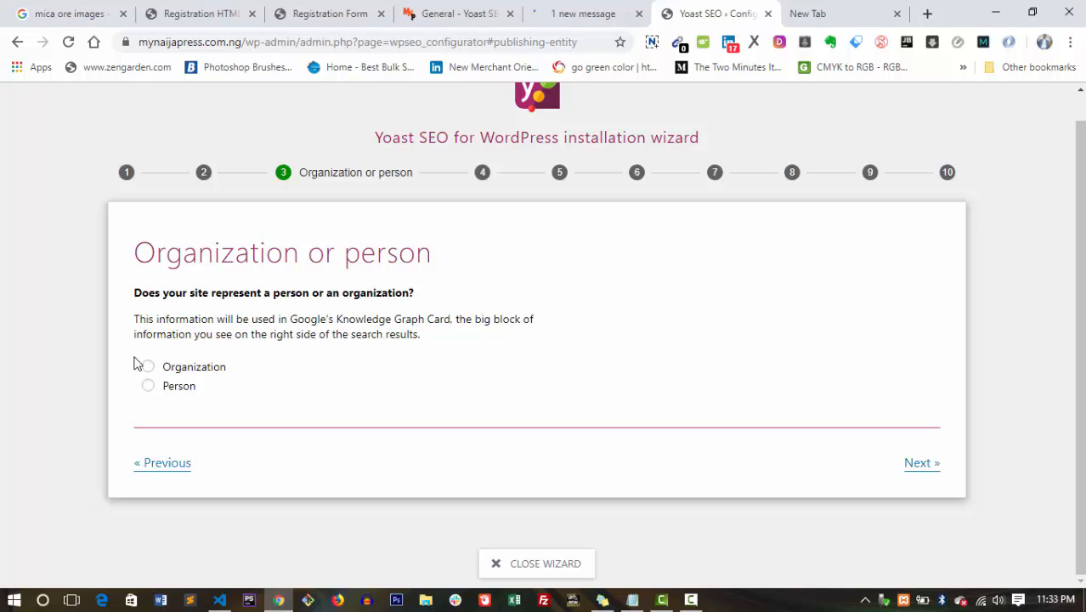
Set Posts to show in search results, then advance past Multiple authors to Google Search Console.
{"action": "left_click", "coordinate": [482, 174]}
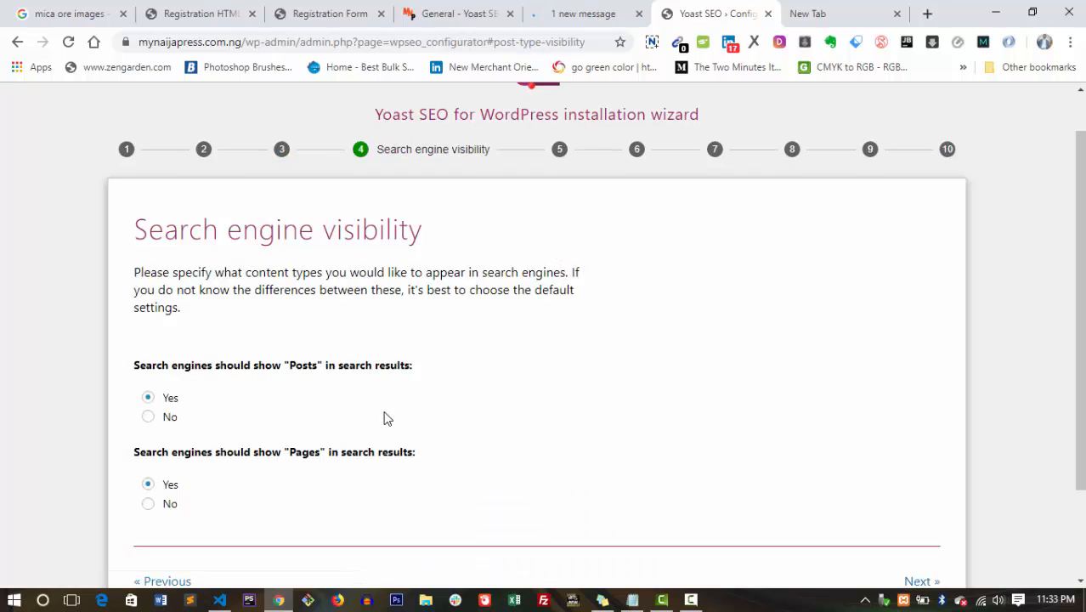
{"action": "left_click", "coordinate": [150, 397]}
{"action": "left_click", "coordinate": [557, 151]}
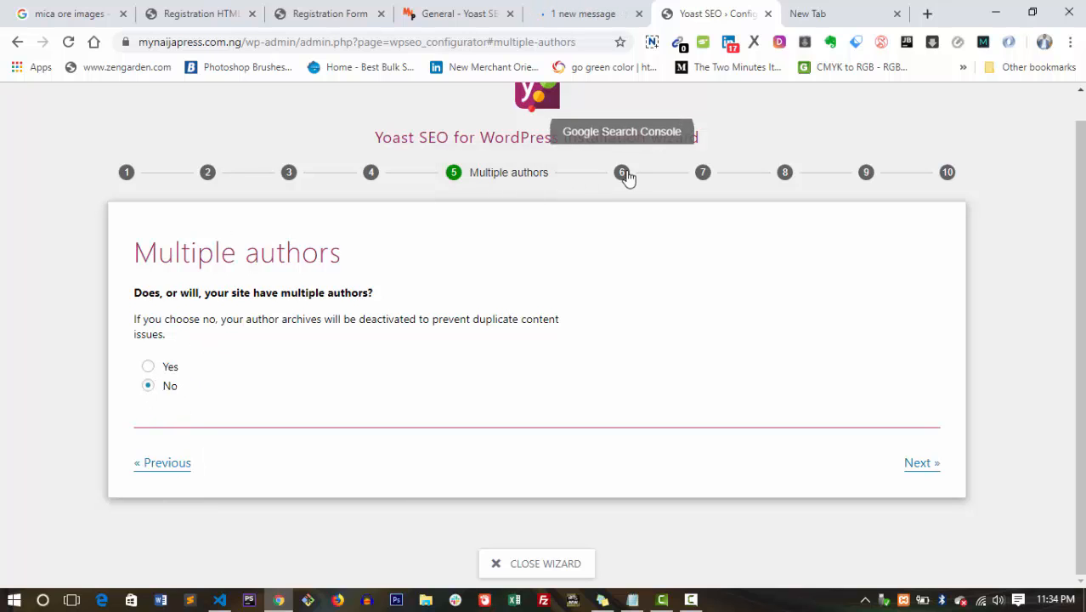
{"action": "left_click", "coordinate": [622, 173]}
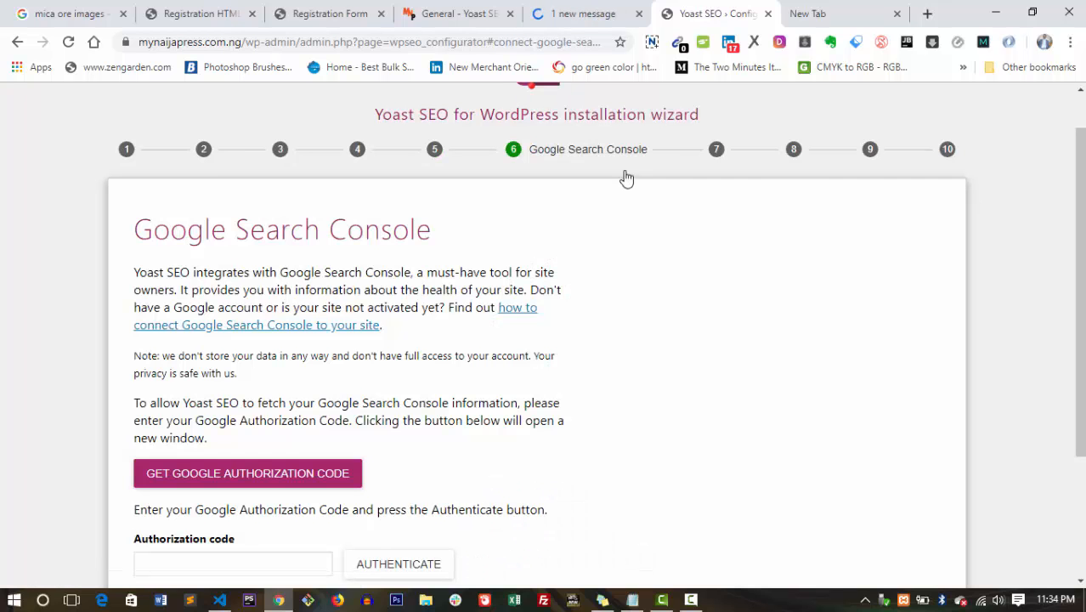
{"action": "scroll", "coordinate": [568, 325], "scroll_direction": "down", "scroll_amount": 2}
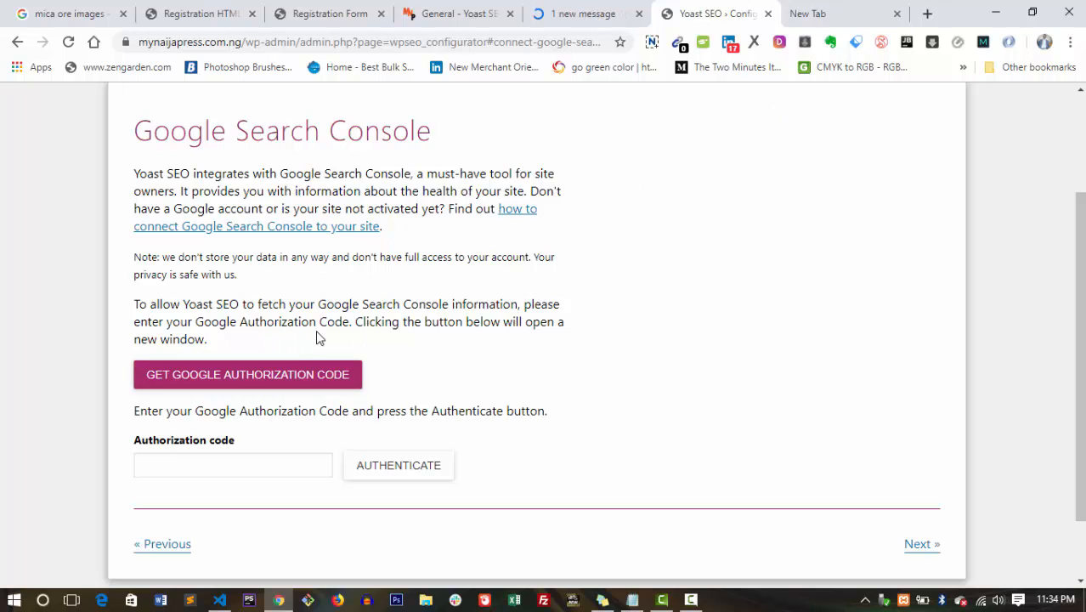
Search for 'google webmaster' from the empty new tab.
{"action": "left_click", "coordinate": [814, 12]}
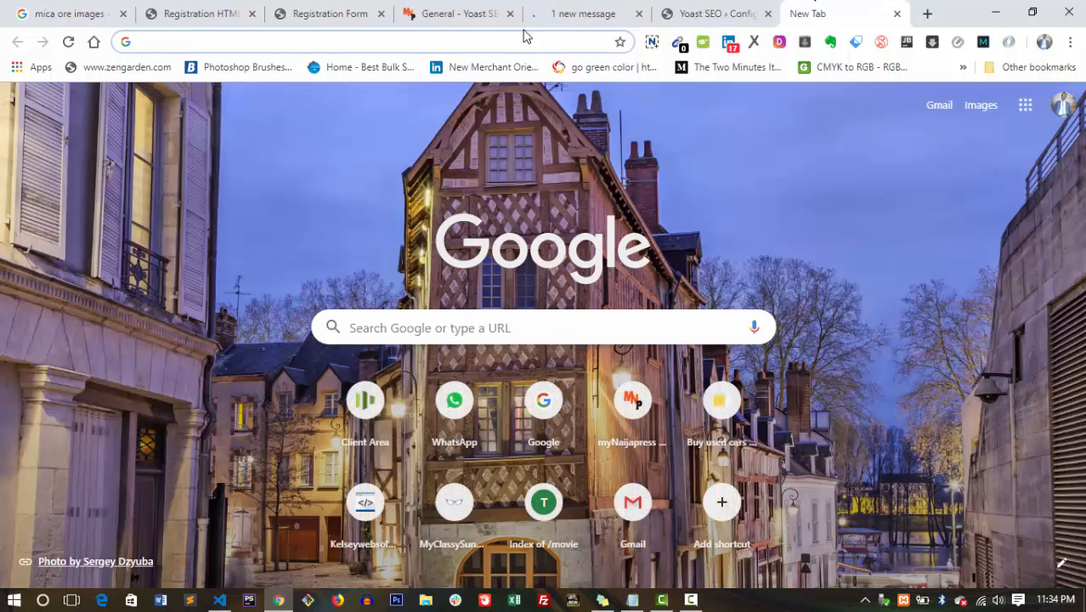
{"action": "type", "text": "gt\\oogle"}
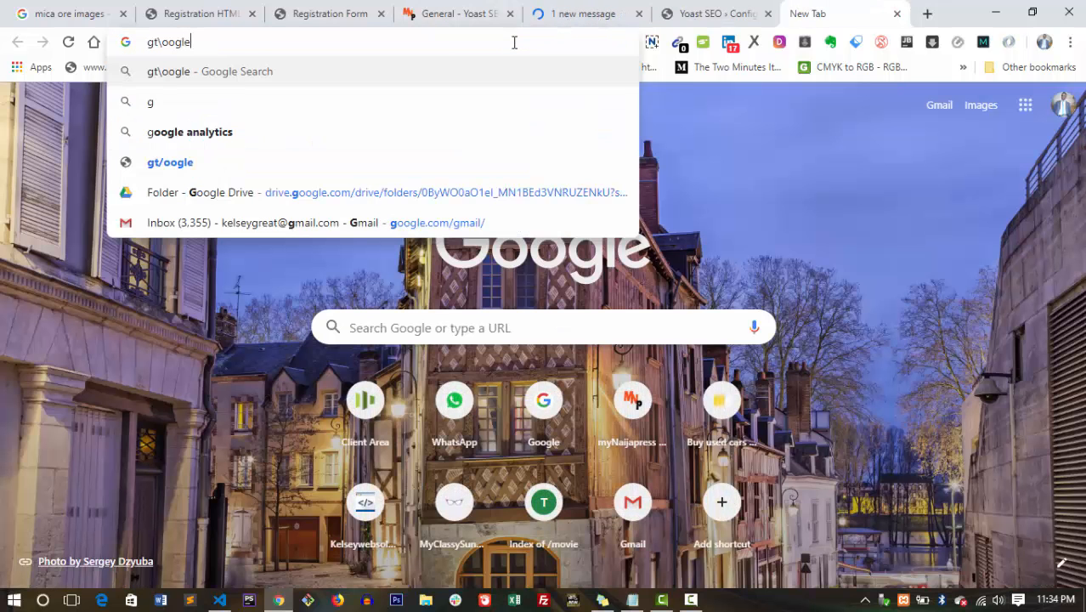
{"action": "key", "text": "BackSpace"}
{"action": "key", "text": "BackSpace"}
{"action": "key", "text": "BackSpace"}
{"action": "key", "text": "BackSpace"}
{"action": "key", "text": "BackSpace"}
{"action": "key", "text": "BackSpace"}
{"action": "key", "text": "BackSpace"}
{"action": "key", "text": "BackSpace"}
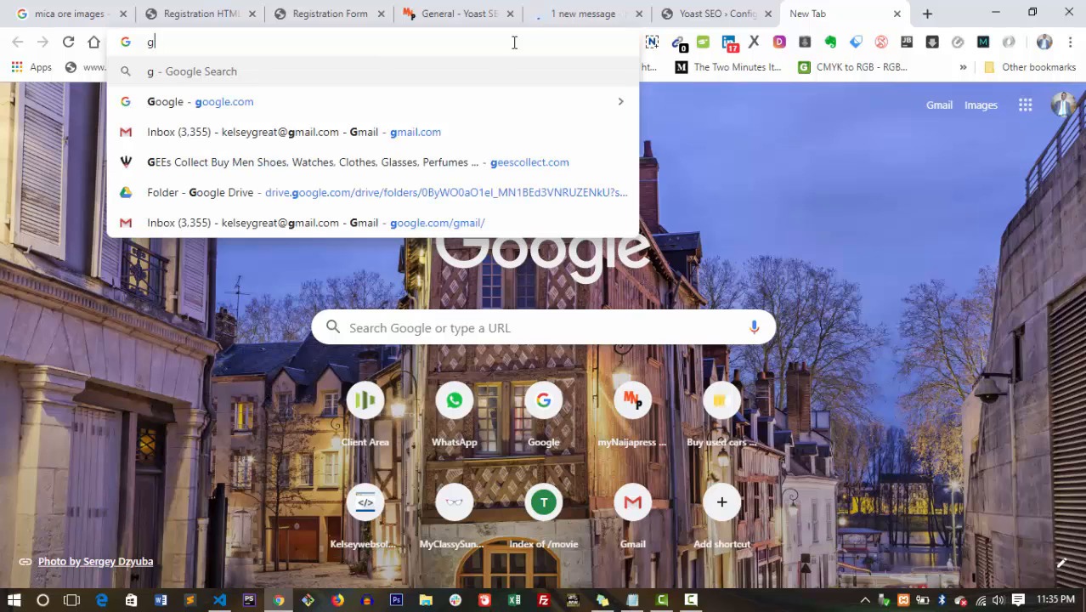
{"action": "type", "text": "oogle webmas"}
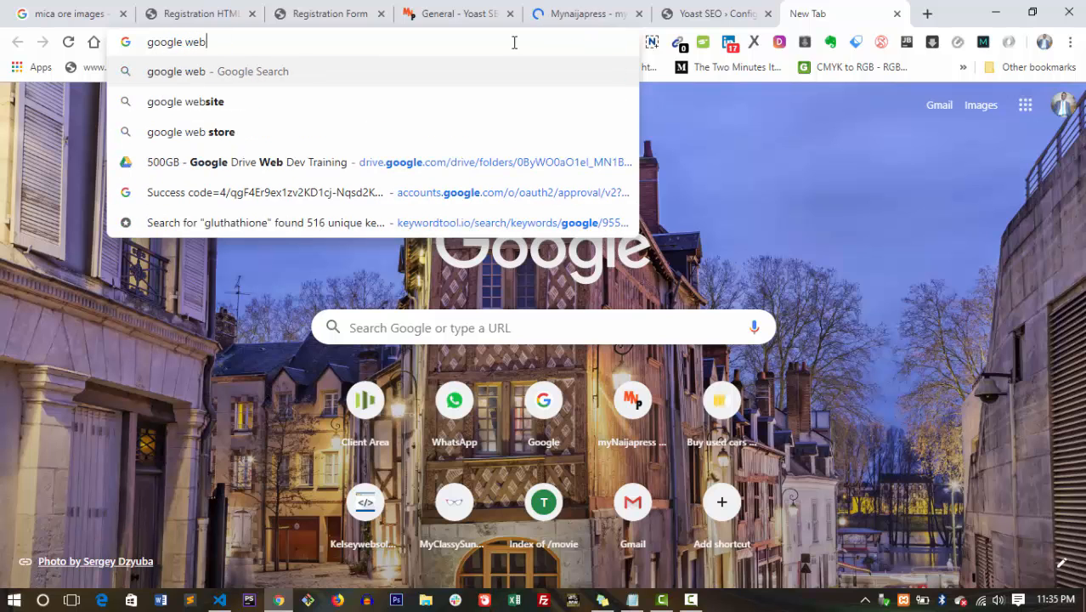
{"action": "type", "text": "ter"}
{"action": "key", "text": "Return"}
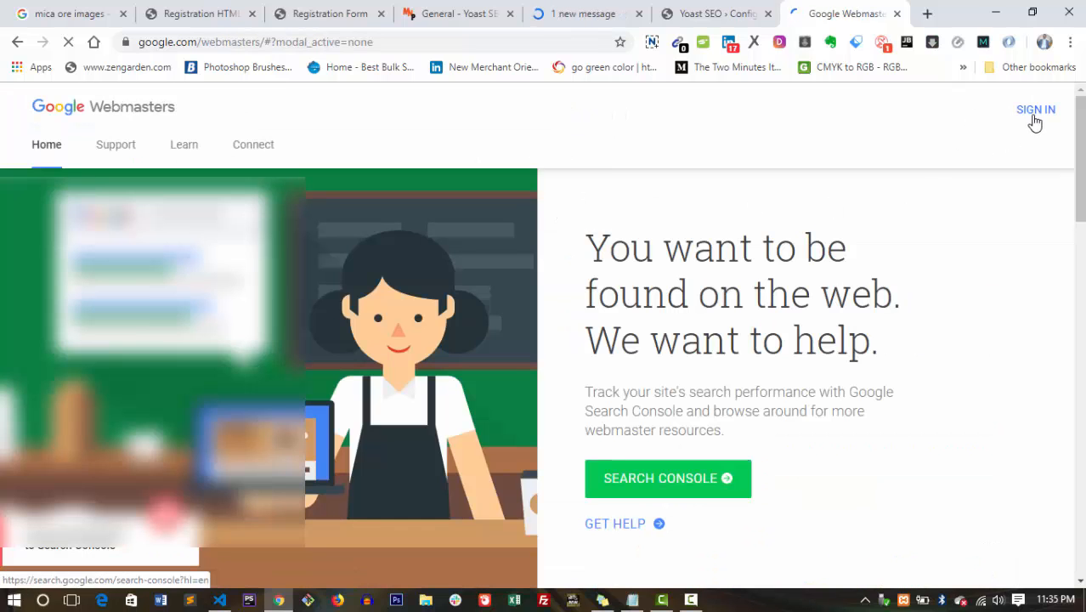
Sign in to Search Console and look over the site property list.
{"action": "left_click", "coordinate": [1035, 113]}
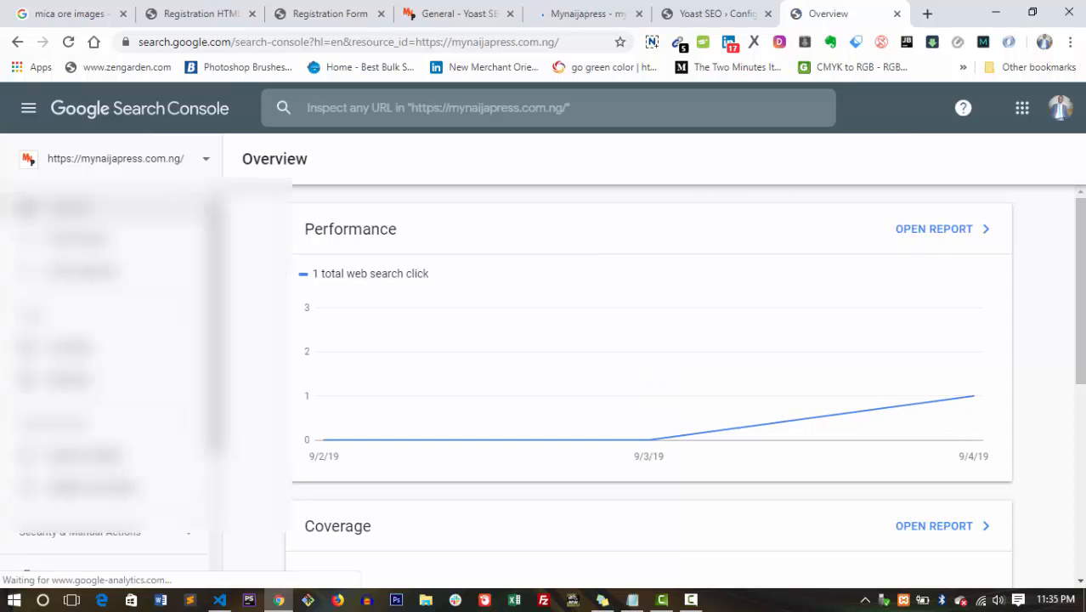
{"action": "scroll", "coordinate": [653, 260], "scroll_direction": "down", "scroll_amount": 3}
{"action": "scroll", "coordinate": [653, 260], "scroll_direction": "up", "scroll_amount": 3}
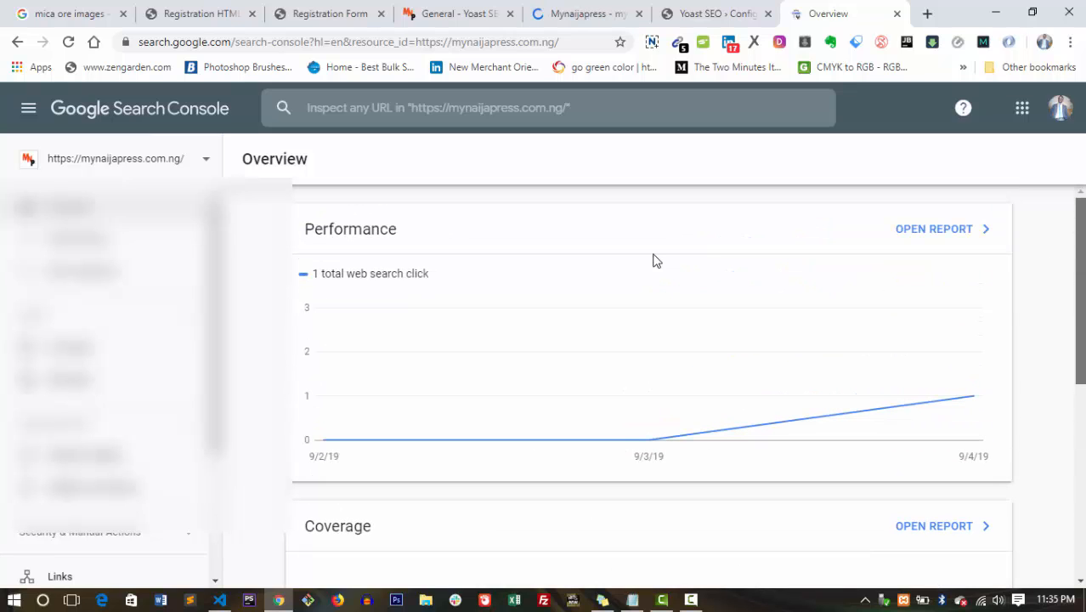
{"action": "left_click", "coordinate": [206, 159]}
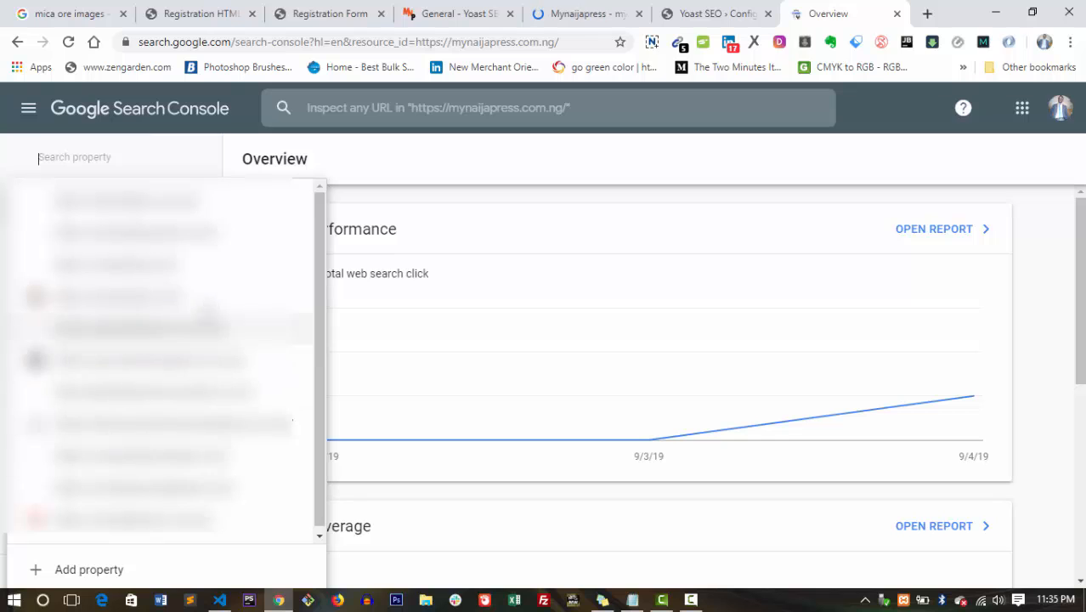
{"action": "left_click", "coordinate": [334, 148]}
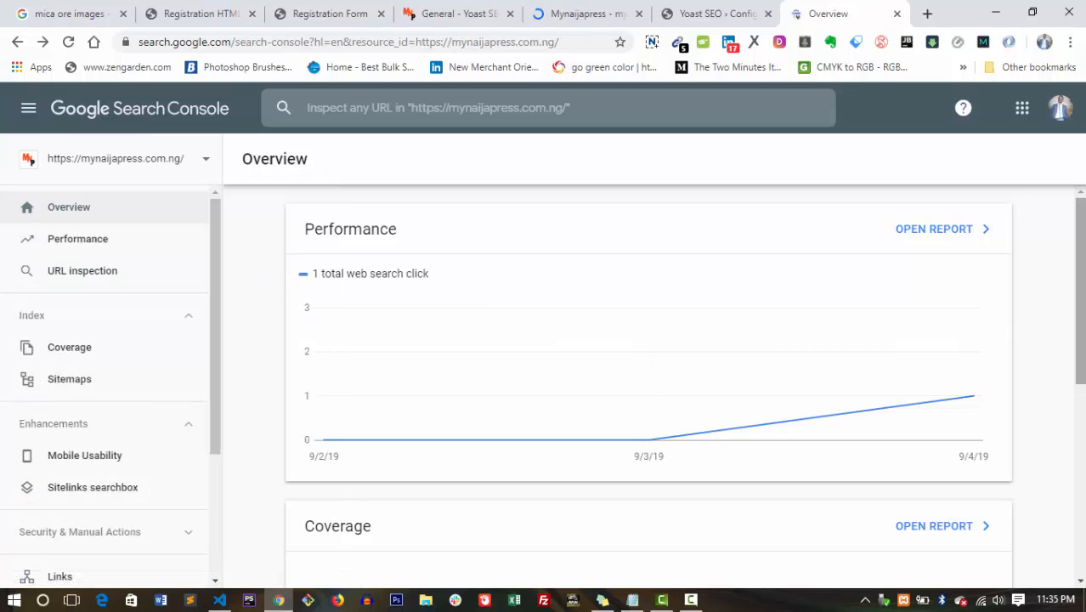
{"action": "scroll", "coordinate": [648, 369], "scroll_direction": "down", "scroll_amount": 1}
{"action": "scroll", "coordinate": [684, 311], "scroll_direction": "up", "scroll_amount": 1}
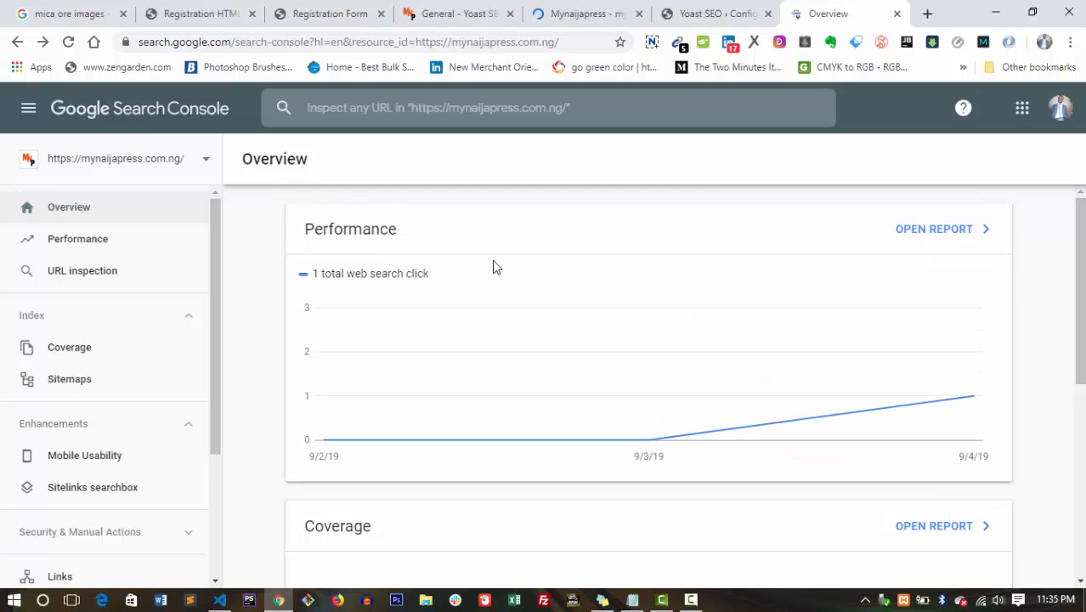
{"action": "left_click_drag", "start_coordinate": [1079, 219], "coordinate": [622, 308]}
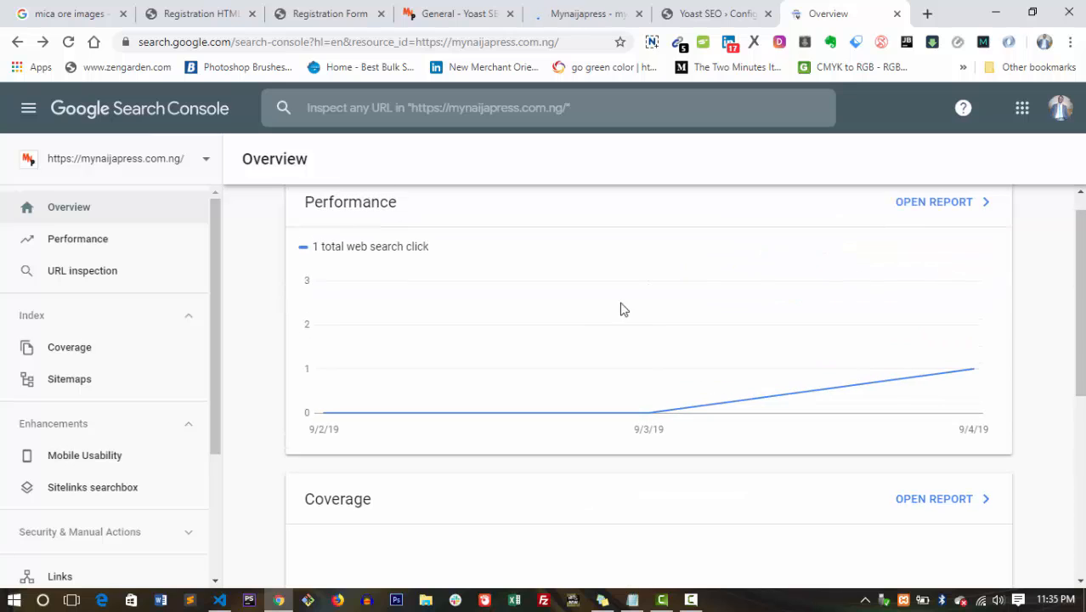
Open the property selector and choose Add property.
{"action": "left_click", "coordinate": [204, 162]}
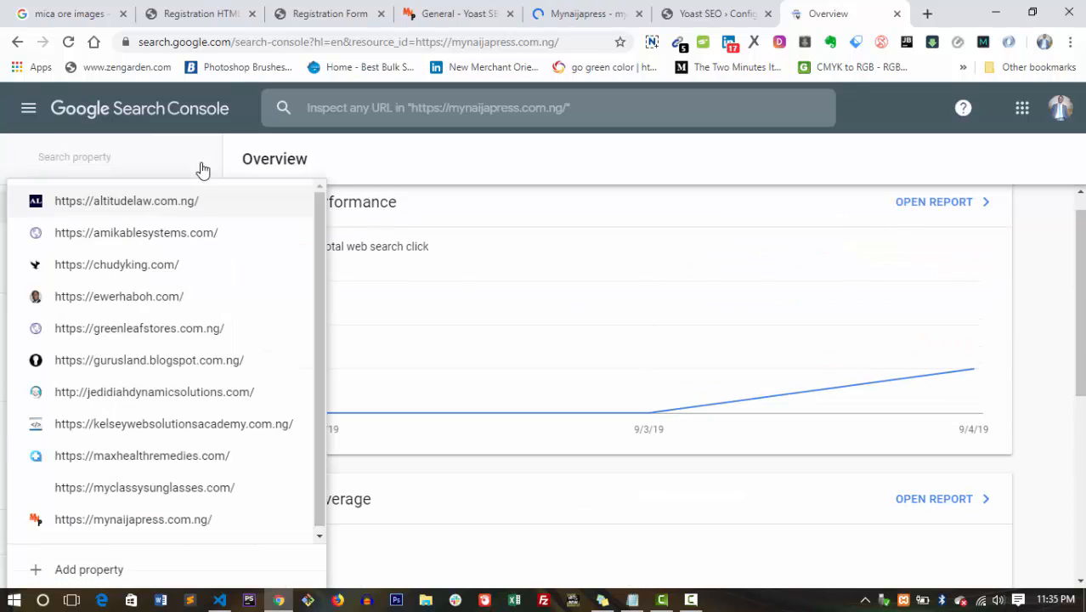
{"action": "scroll", "coordinate": [382, 201], "scroll_direction": "down", "scroll_amount": 2}
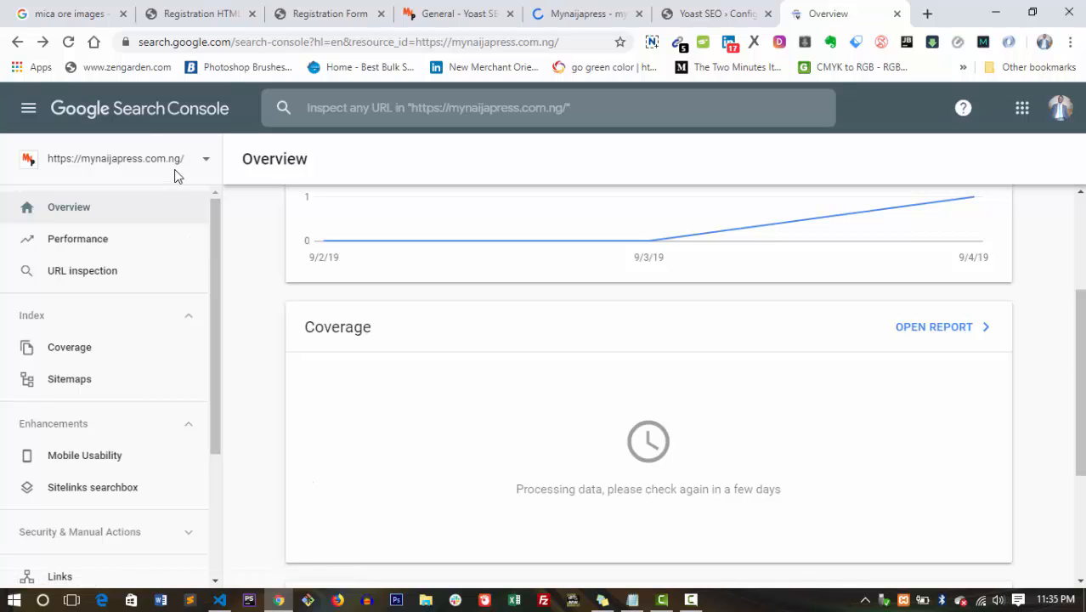
{"action": "left_click", "coordinate": [190, 172]}
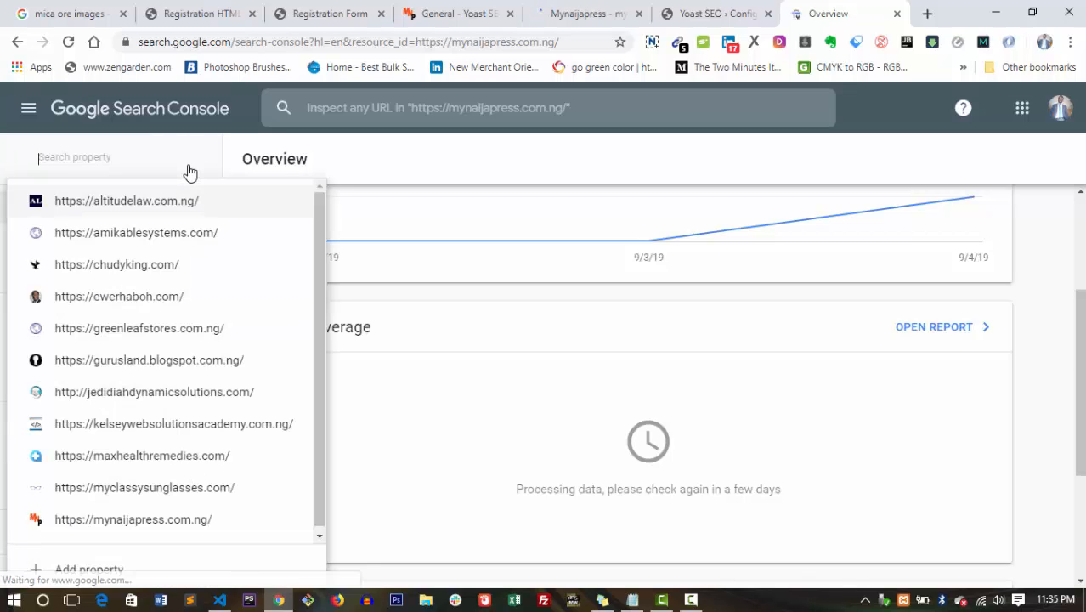
{"action": "left_click", "coordinate": [92, 570]}
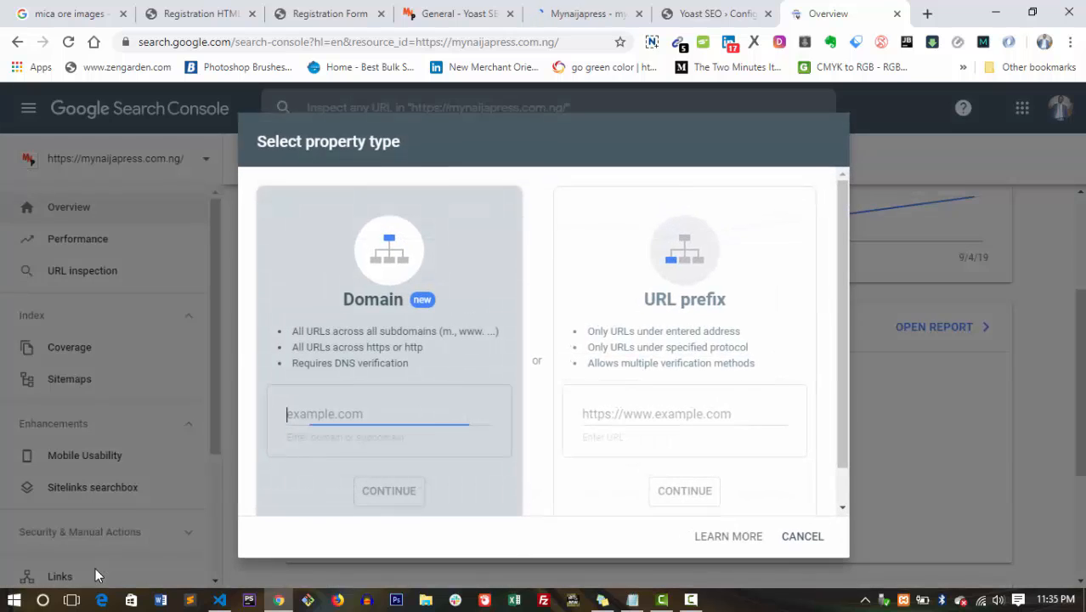
{"action": "left_click", "coordinate": [651, 425]}
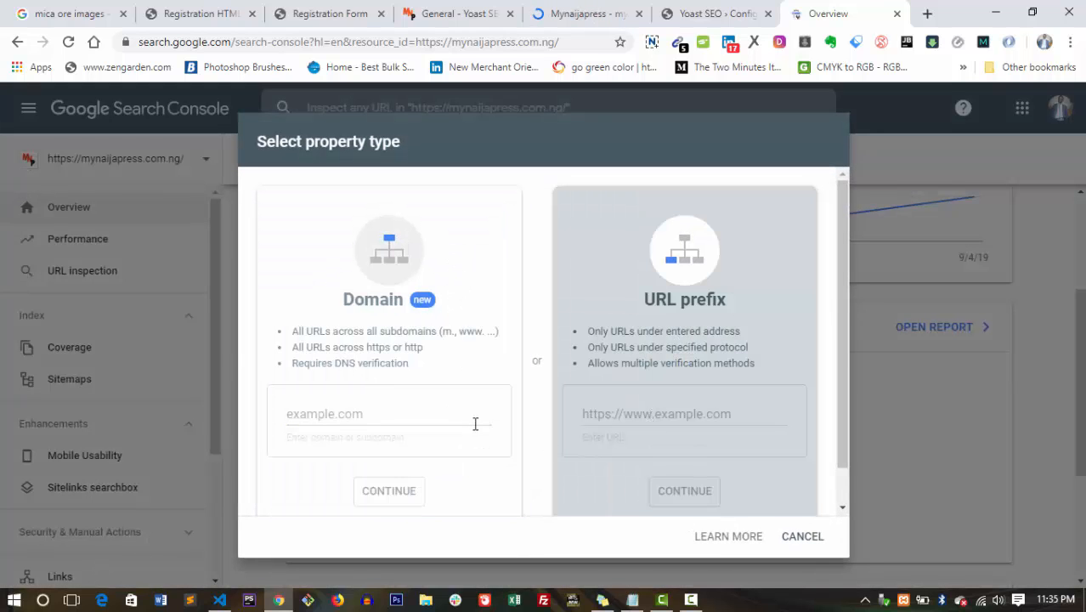
{"action": "left_click", "coordinate": [643, 422]}
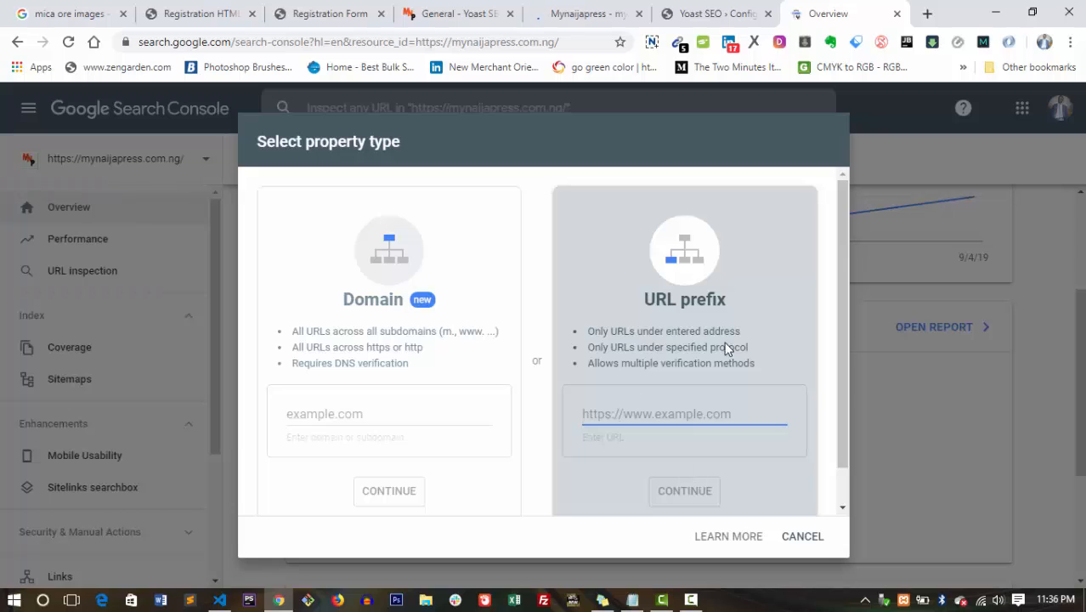
{"action": "left_click_drag", "start_coordinate": [841, 356], "coordinate": [844, 424]}
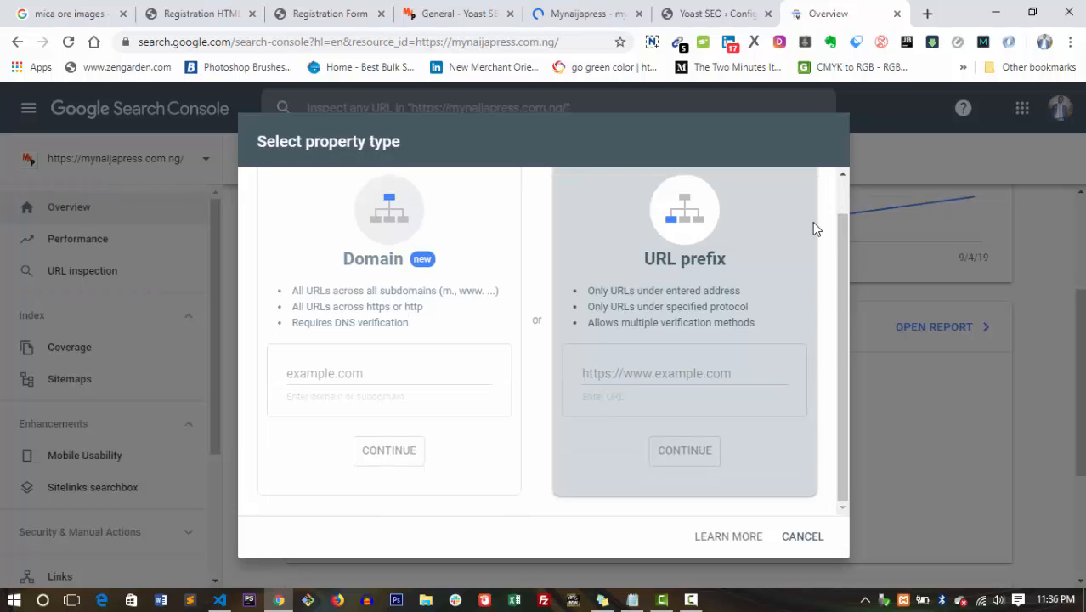
{"action": "left_click_drag", "start_coordinate": [840, 255], "coordinate": [841, 207]}
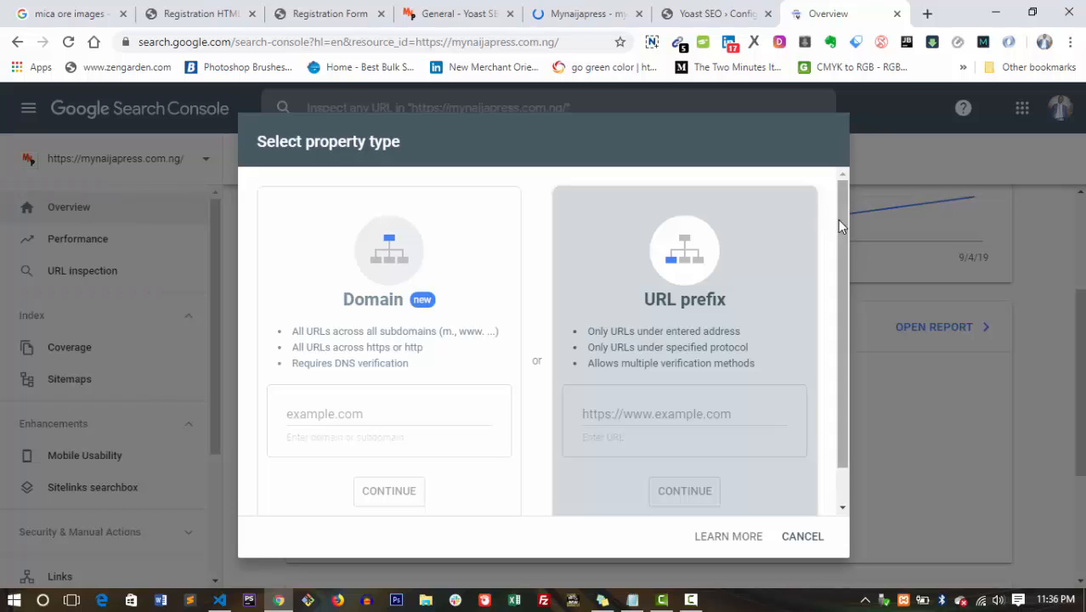
{"action": "left_click_drag", "start_coordinate": [841, 220], "coordinate": [841, 200]}
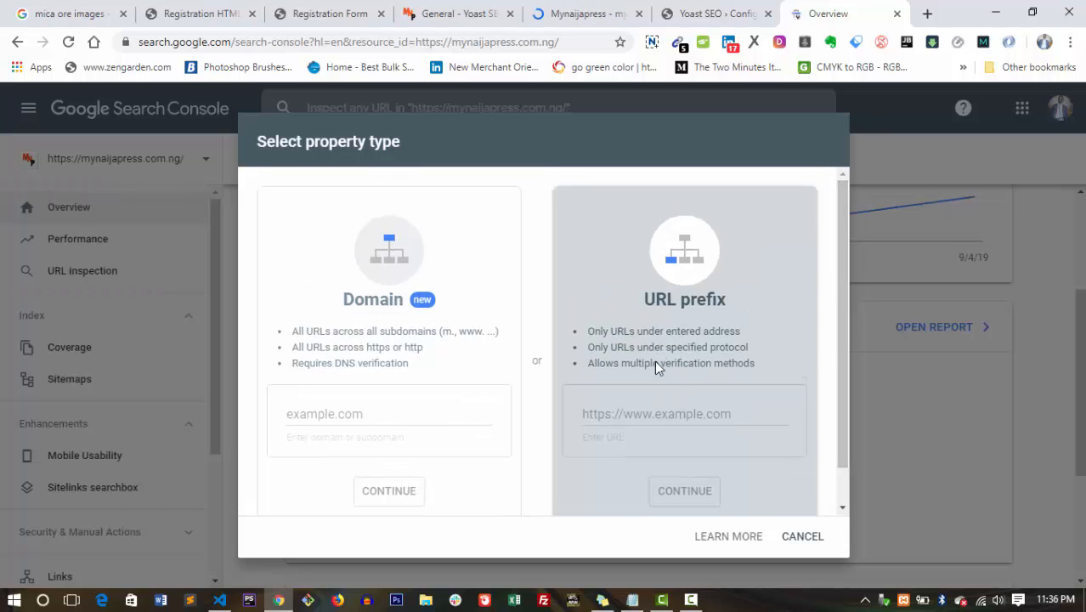
{"action": "left_click", "coordinate": [636, 415]}
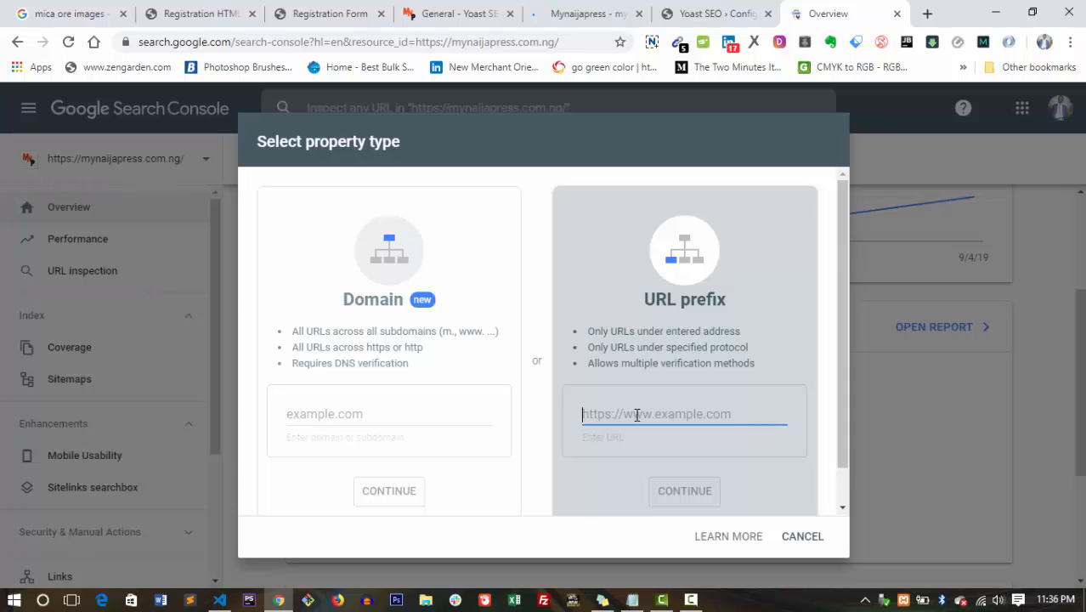
{"action": "type", "text": "hh"}
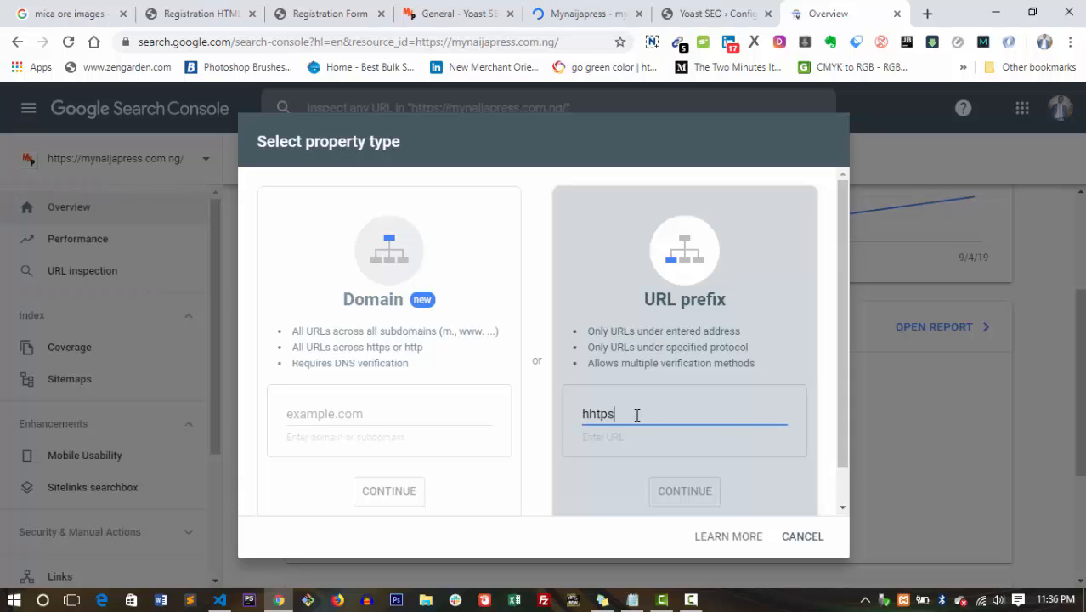
{"action": "key", "text": "BackSpace"}
{"action": "type", "text": "ttp://e"}
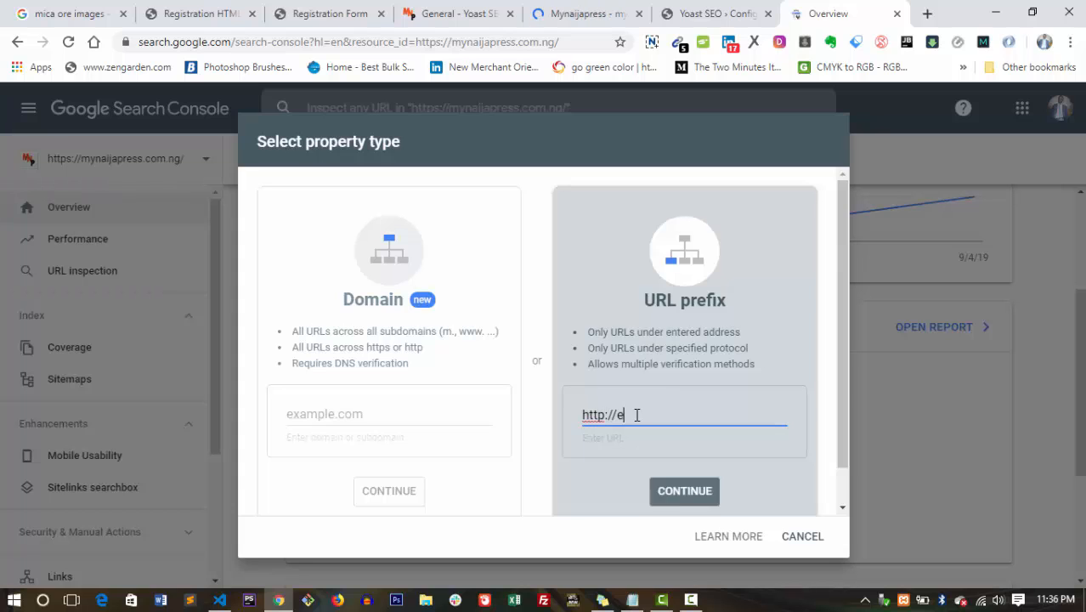
{"action": "type", "text": "armple."}
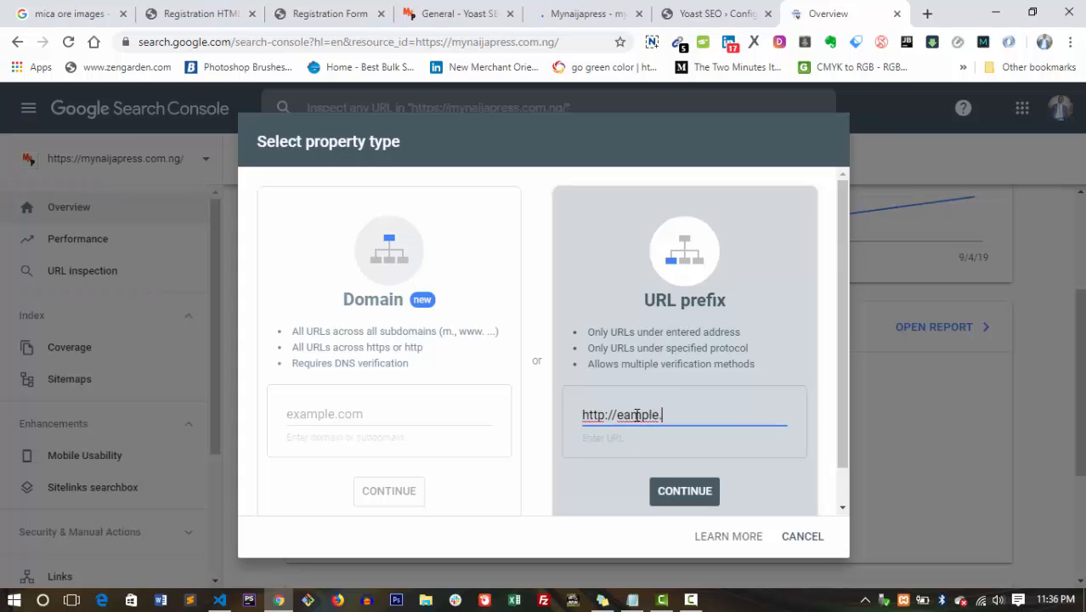
{"action": "type", "text": "com"}
Submit the sample URL prefix property and review its Verify ownership options.
{"action": "left_click", "coordinate": [685, 491]}
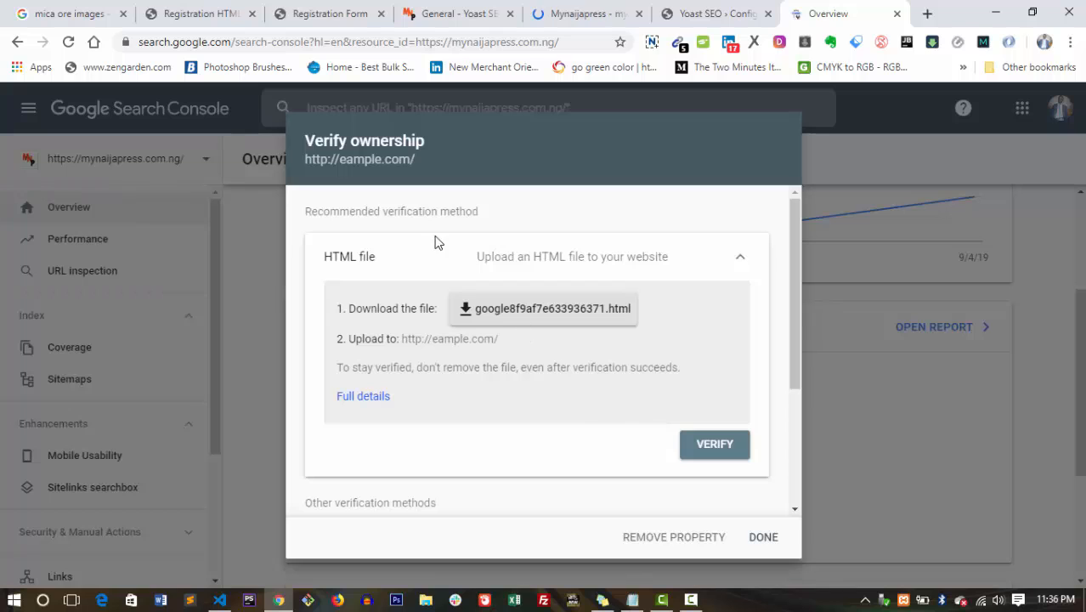
{"action": "left_click_drag", "start_coordinate": [304, 146], "coordinate": [428, 145]}
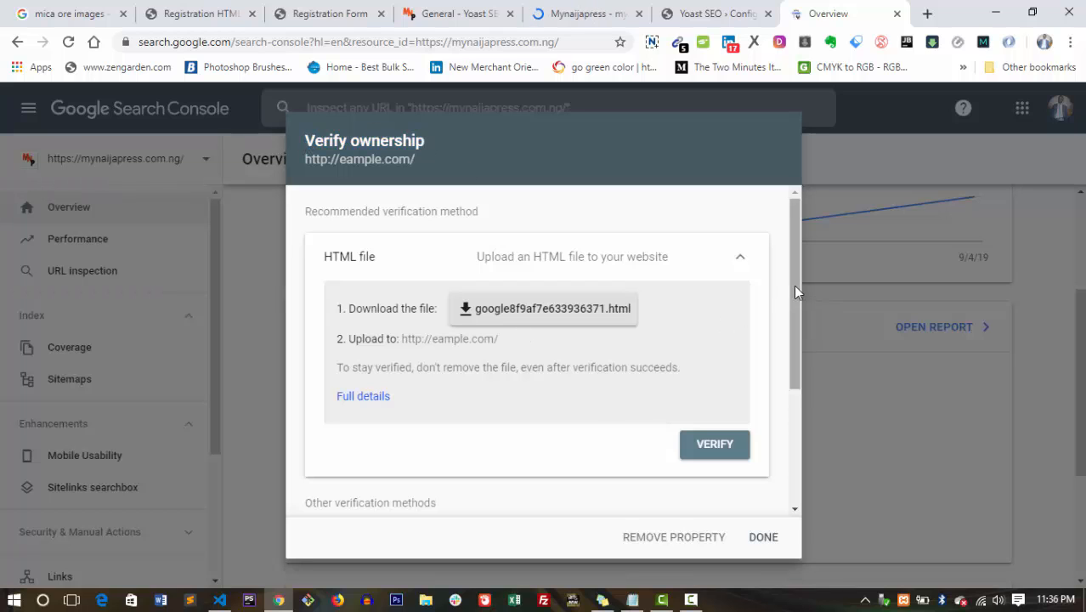
{"action": "scroll", "coordinate": [792, 310], "scroll_direction": "down", "scroll_amount": 1}
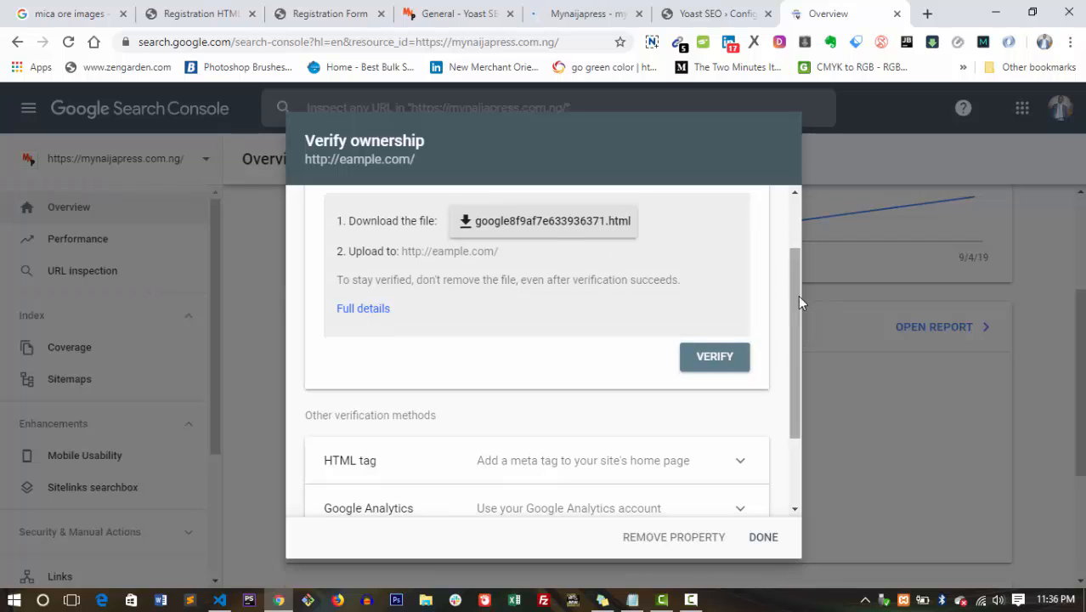
{"action": "scroll", "coordinate": [798, 294], "scroll_direction": "up", "scroll_amount": 1}
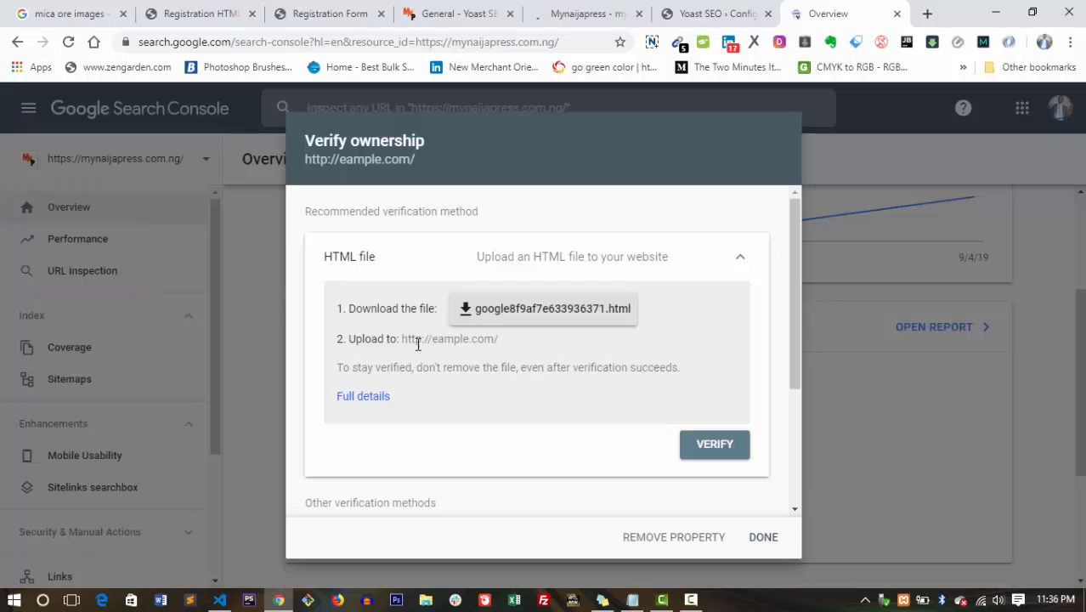
{"action": "left_click_drag", "start_coordinate": [450, 338], "coordinate": [502, 336]}
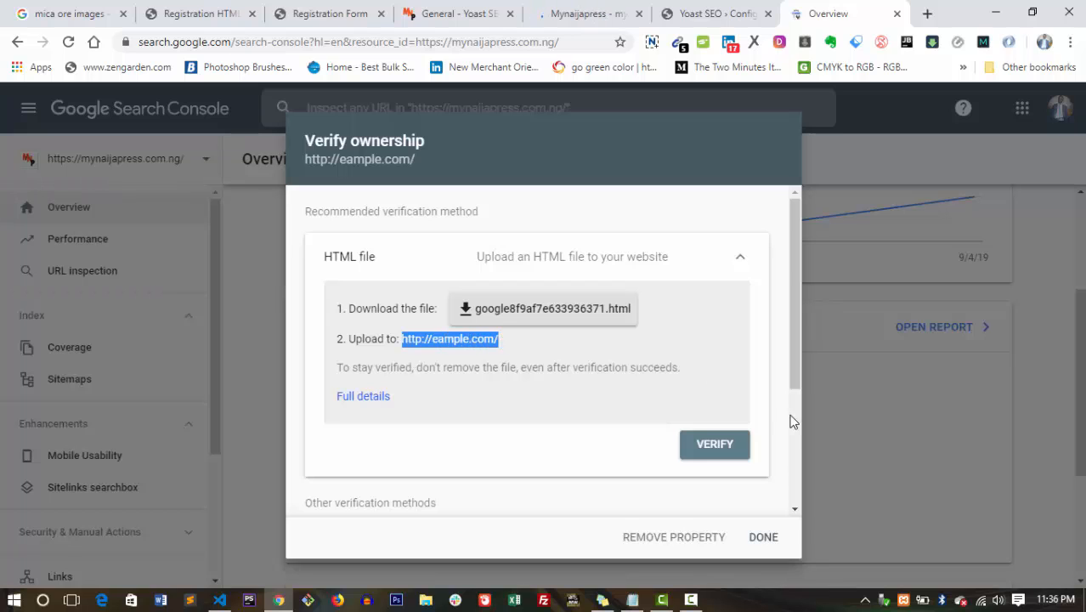
{"action": "left_click_drag", "start_coordinate": [795, 347], "coordinate": [795, 357]}
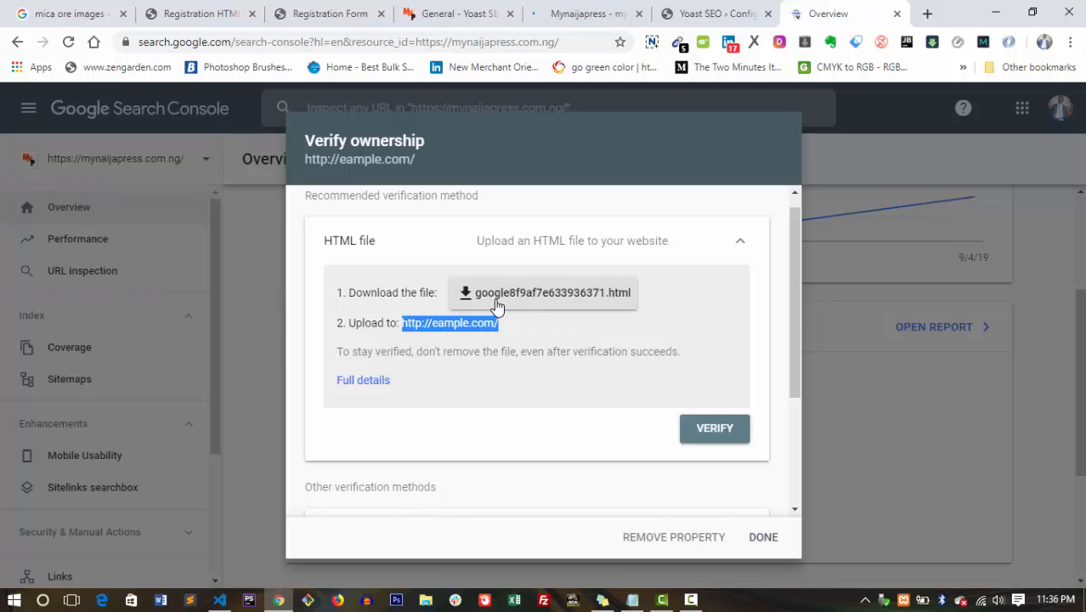
{"action": "scroll", "coordinate": [789, 314], "scroll_direction": "down", "scroll_amount": 1}
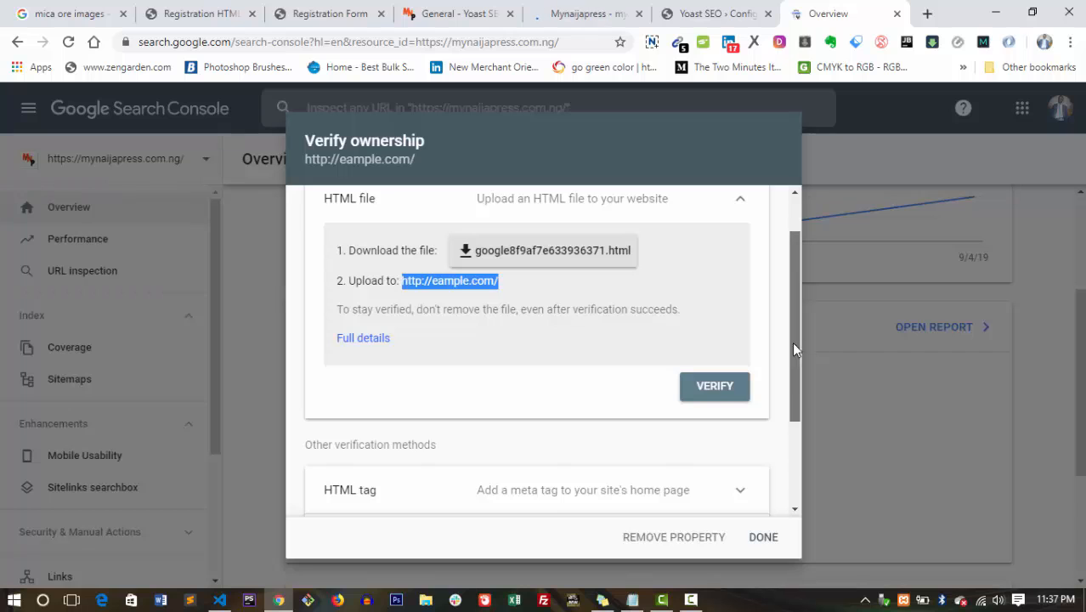
{"action": "left_click_drag", "start_coordinate": [793, 344], "coordinate": [794, 414]}
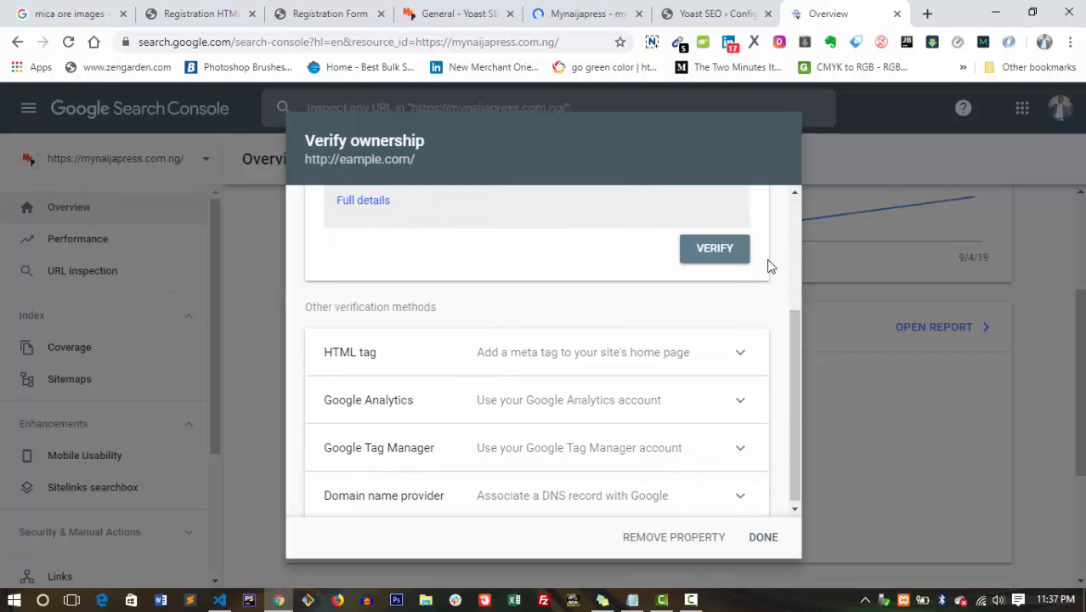
{"action": "left_click_drag", "start_coordinate": [791, 364], "coordinate": [788, 317]}
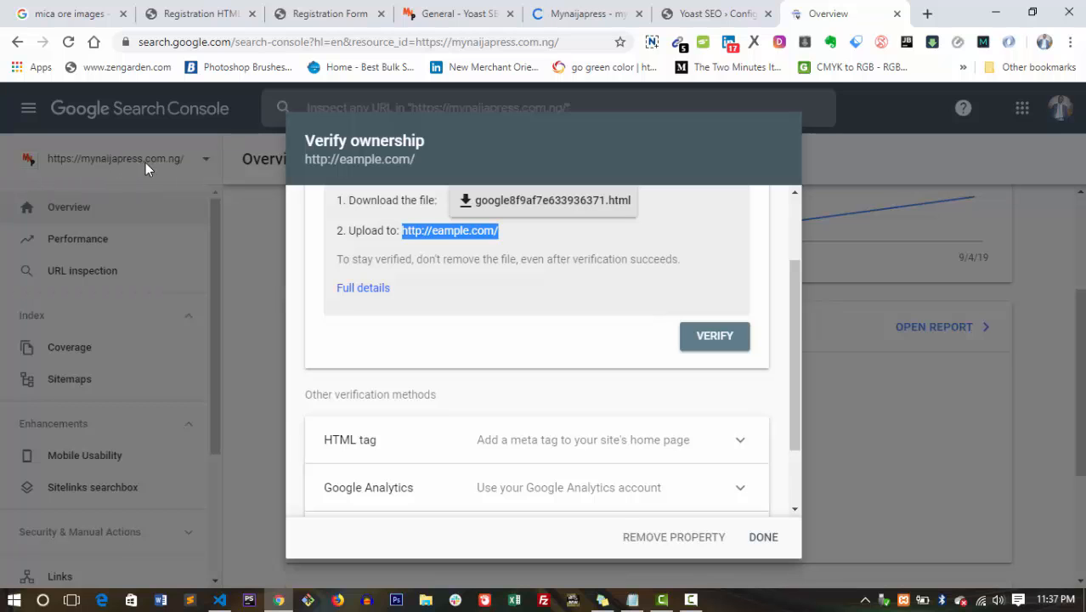
{"action": "left_click", "coordinate": [648, 537]}
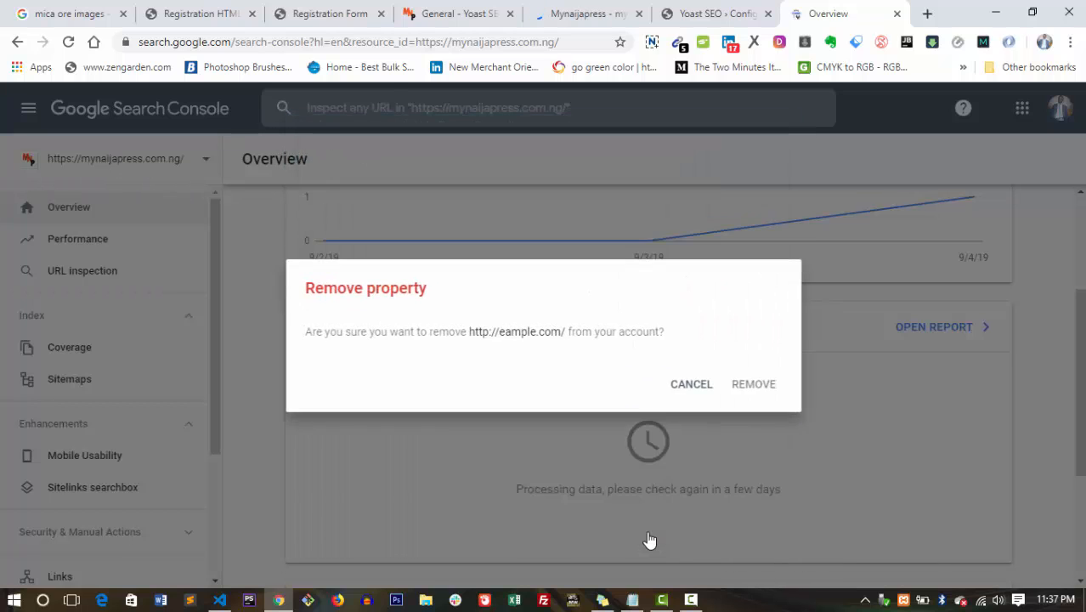
{"action": "left_click", "coordinate": [761, 386]}
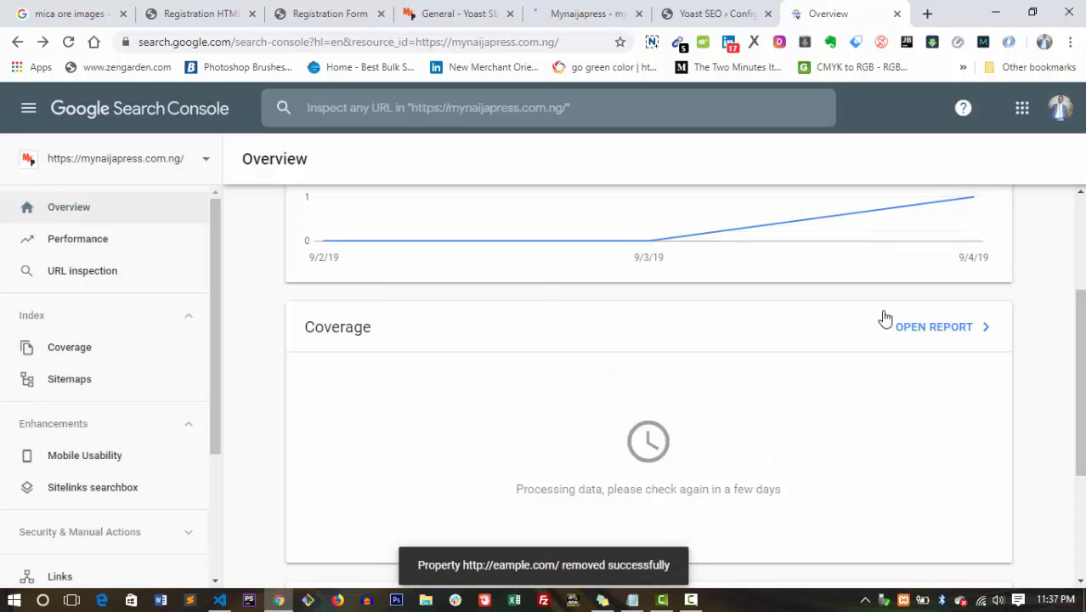
{"action": "scroll", "coordinate": [884, 318], "scroll_direction": "up", "scroll_amount": 2}
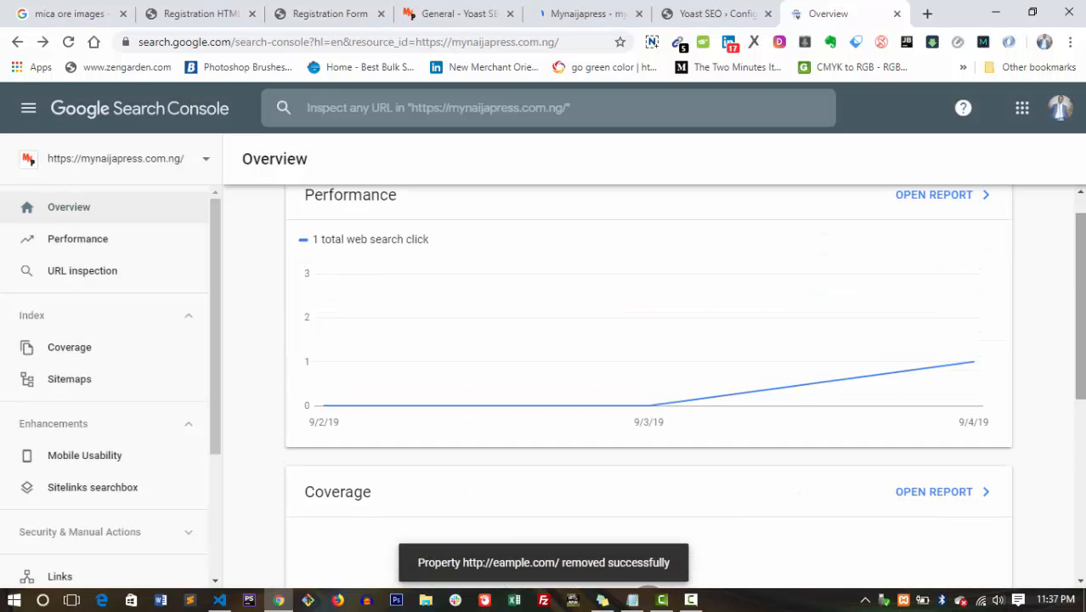
{"action": "left_click", "coordinate": [686, 7]}
Advance the Yoast configuration wizard through step 7 and Newsletter to the You might like step.
{"action": "scroll", "coordinate": [1079, 323], "scroll_direction": "up", "scroll_amount": 2}
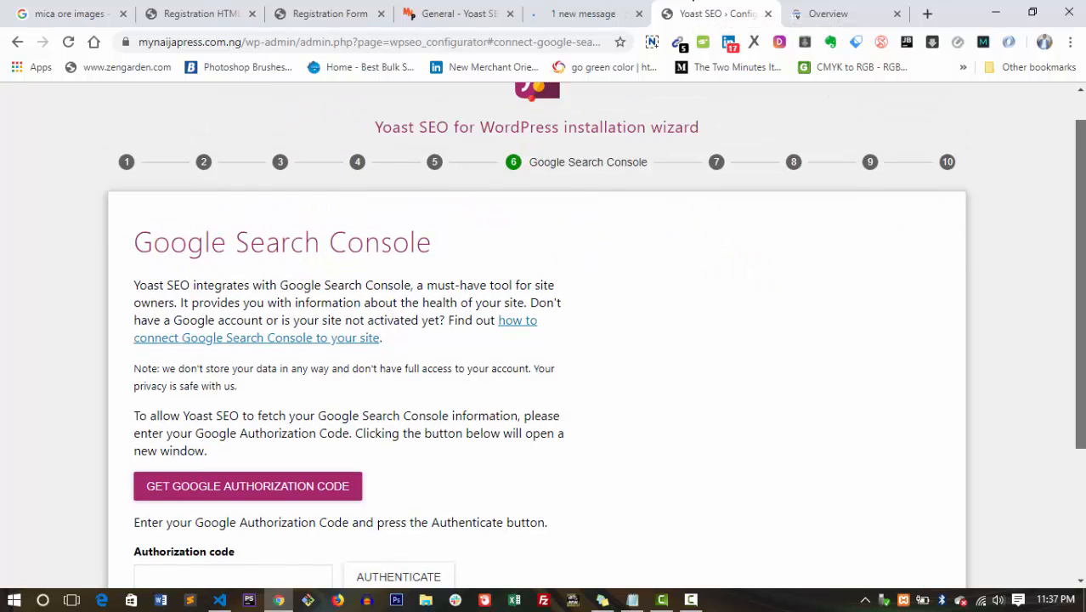
{"action": "left_click", "coordinate": [718, 173]}
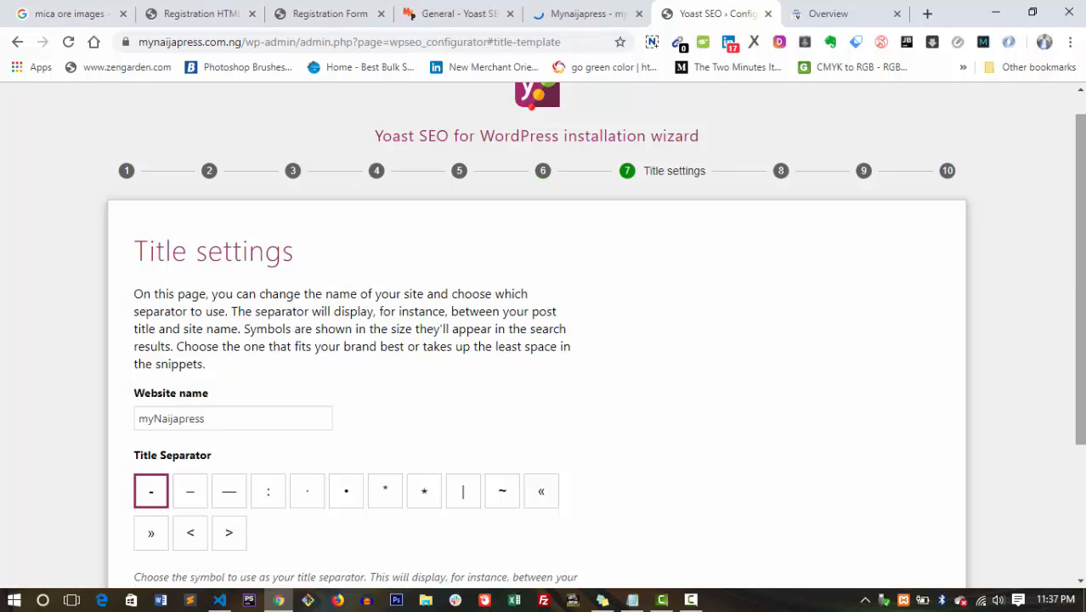
{"action": "left_click_drag", "start_coordinate": [1080, 283], "coordinate": [1079, 330]}
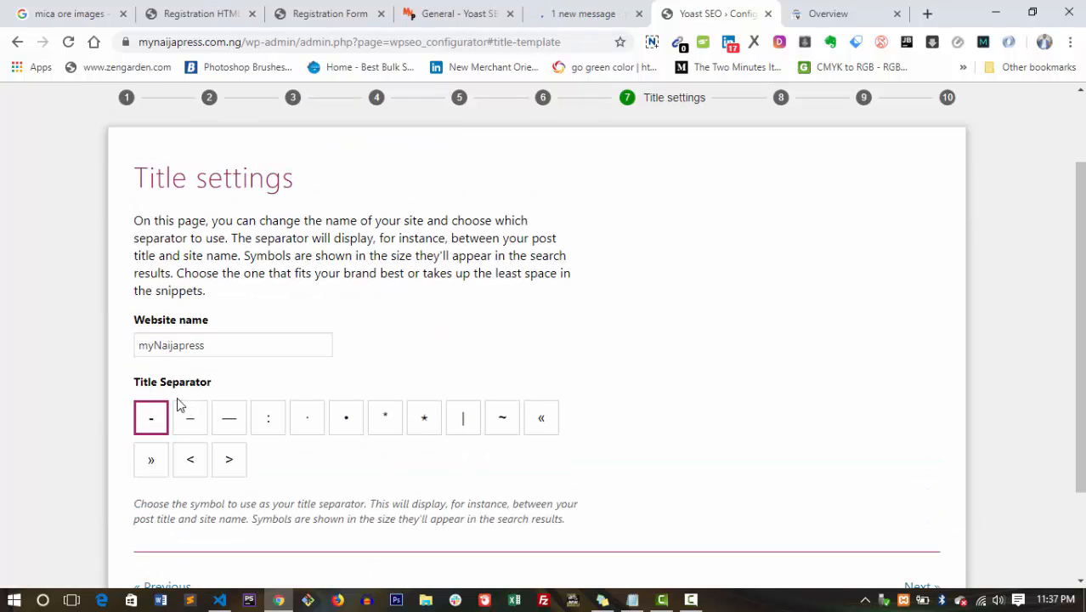
{"action": "scroll", "coordinate": [734, 284], "scroll_direction": "up", "scroll_amount": 1}
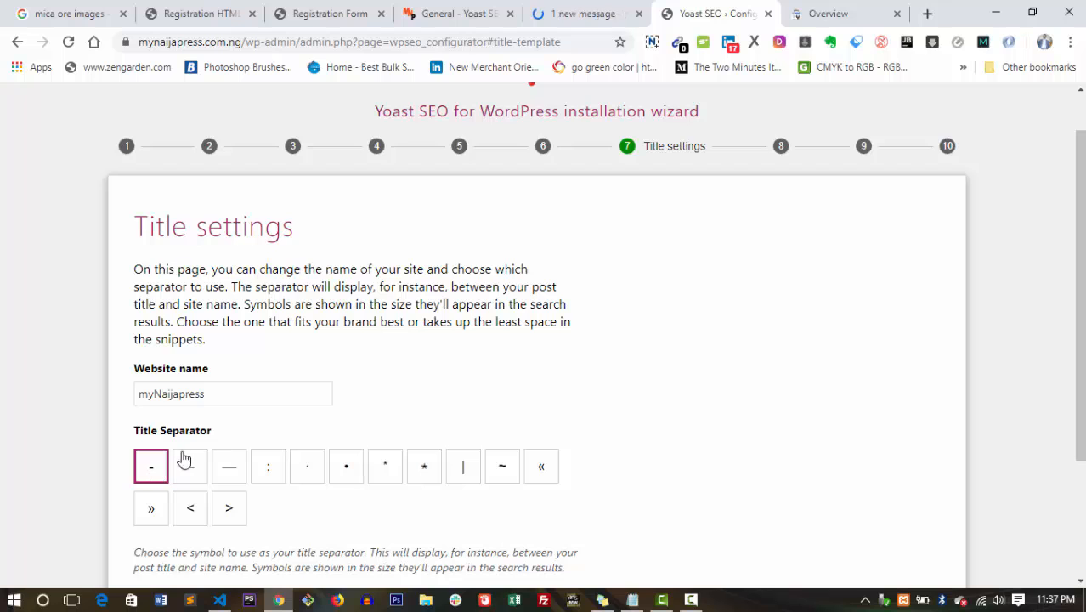
{"action": "left_click", "coordinate": [783, 153]}
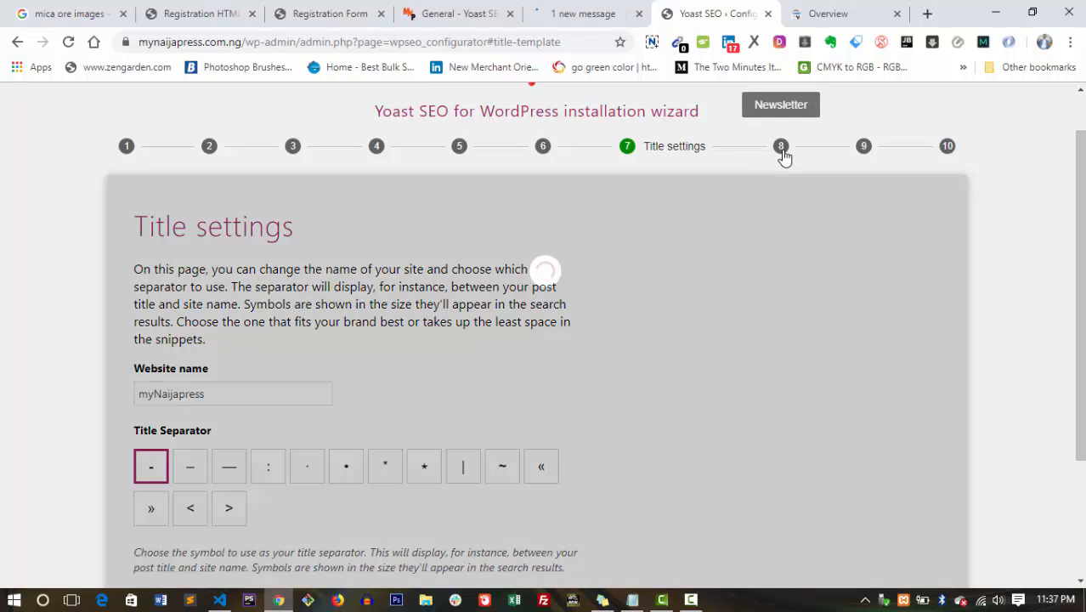
{"action": "scroll", "coordinate": [946, 242], "scroll_direction": "down", "scroll_amount": 2}
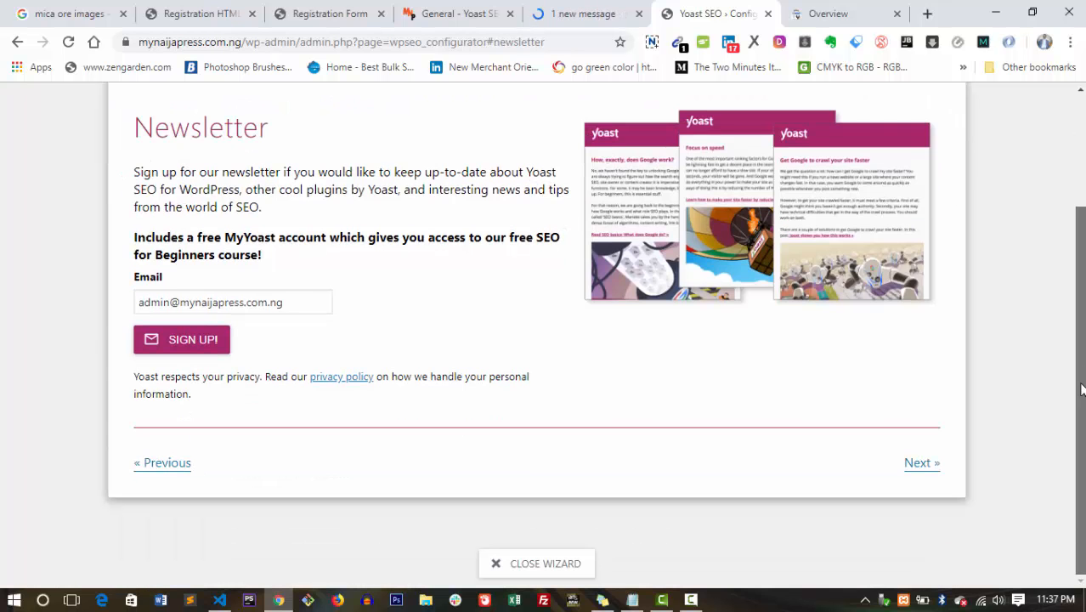
{"action": "scroll", "coordinate": [992, 162], "scroll_direction": "up", "scroll_amount": 2}
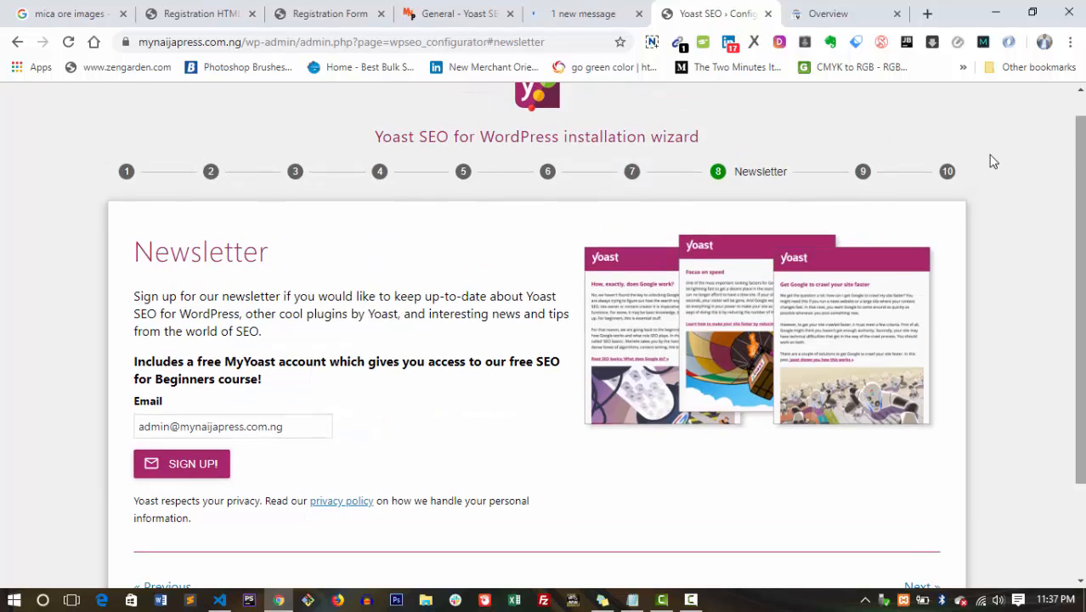
{"action": "left_click", "coordinate": [865, 175]}
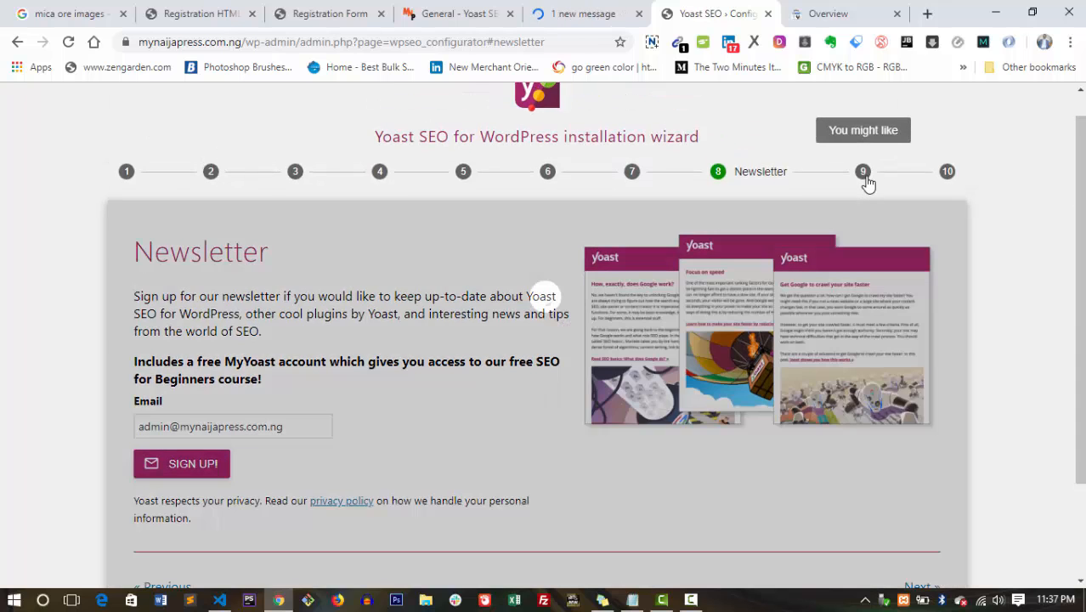
Close the Yoast SEO › Configuration tab and return to the Yoast SEO dashboard.
{"action": "left_click_drag", "start_coordinate": [1077, 264], "coordinate": [1038, 469]}
{"action": "scroll", "coordinate": [284, 332], "scroll_direction": "up", "scroll_amount": 10}
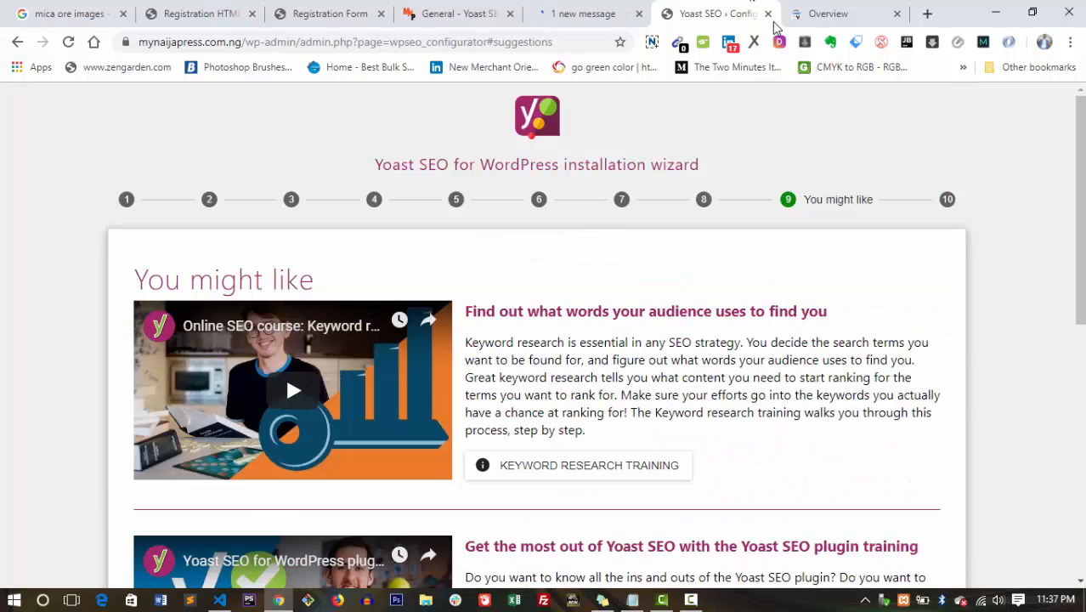
{"action": "left_click", "coordinate": [767, 13]}
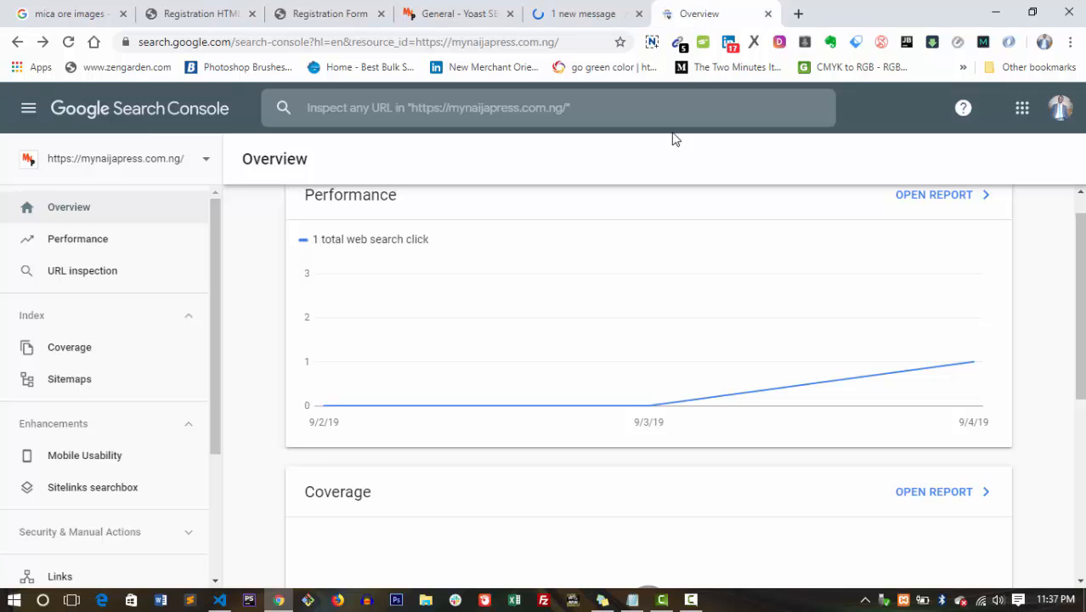
{"action": "left_click", "coordinate": [586, 10]}
Return to the General - Yoast SEO tab and look over the dashboard.
{"action": "left_click", "coordinate": [659, 9]}
{"action": "left_click", "coordinate": [514, 12]}
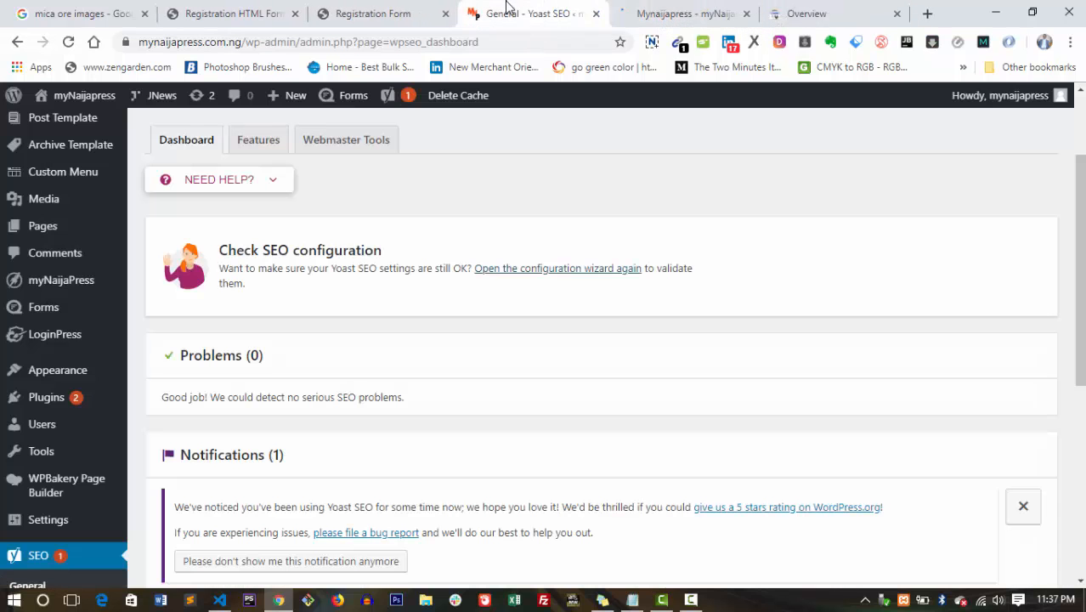
{"action": "scroll", "coordinate": [600, 348], "scroll_direction": "down", "scroll_amount": 5}
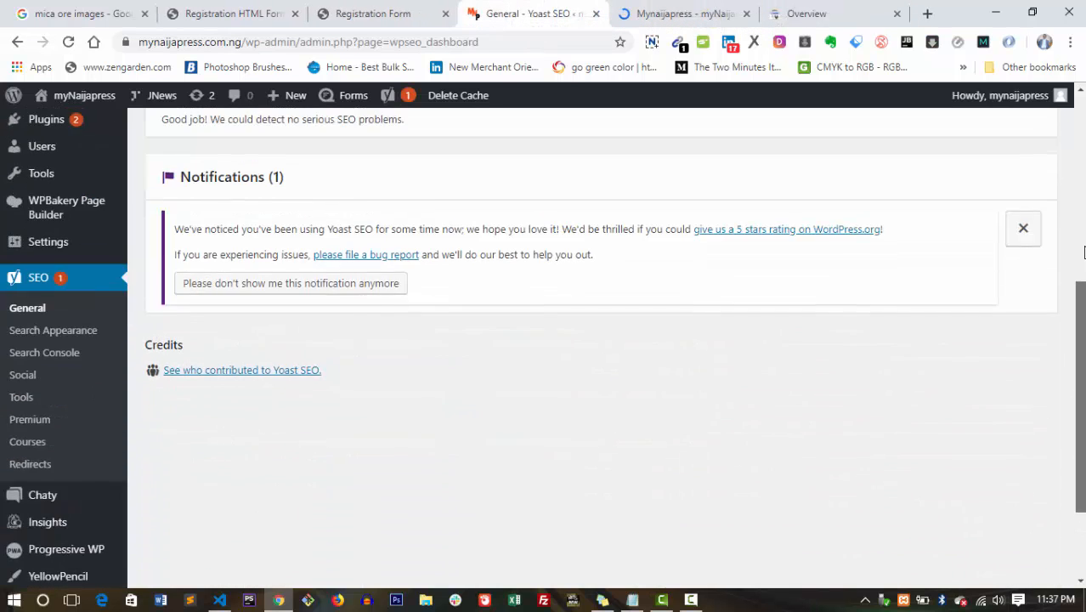
{"action": "scroll", "coordinate": [601, 347], "scroll_direction": "up", "scroll_amount": 8}
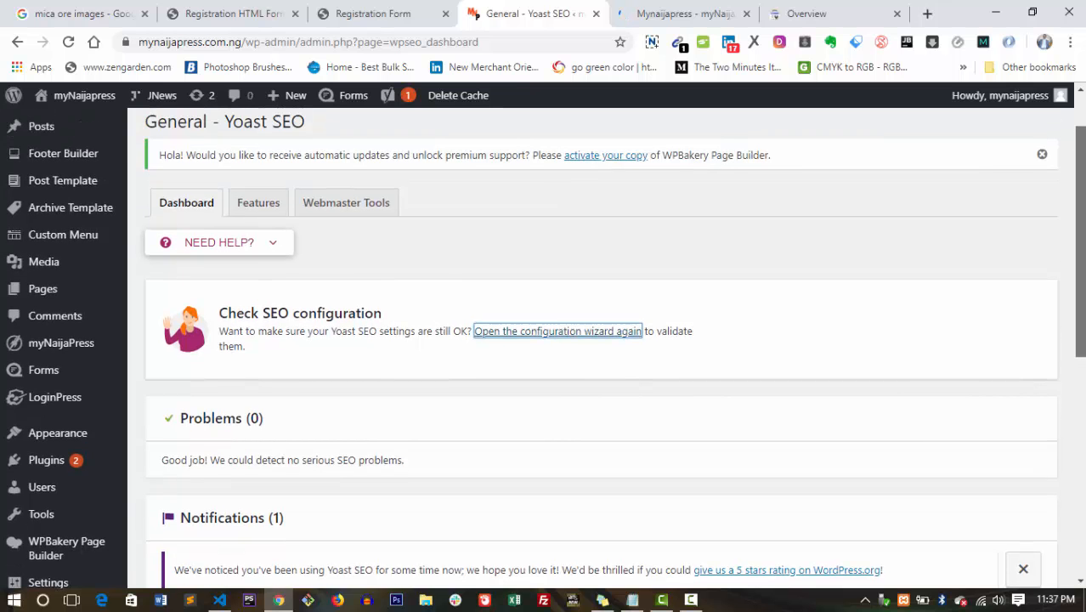
{"action": "scroll", "coordinate": [601, 347], "scroll_direction": "down", "scroll_amount": 3}
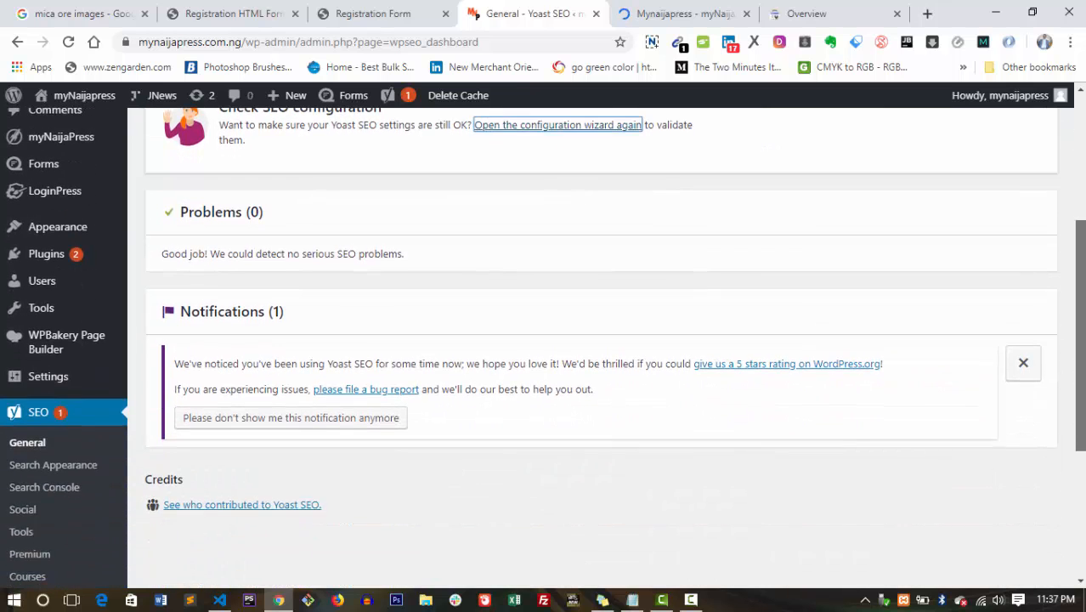
{"action": "scroll", "coordinate": [602, 203], "scroll_direction": "up", "scroll_amount": 3}
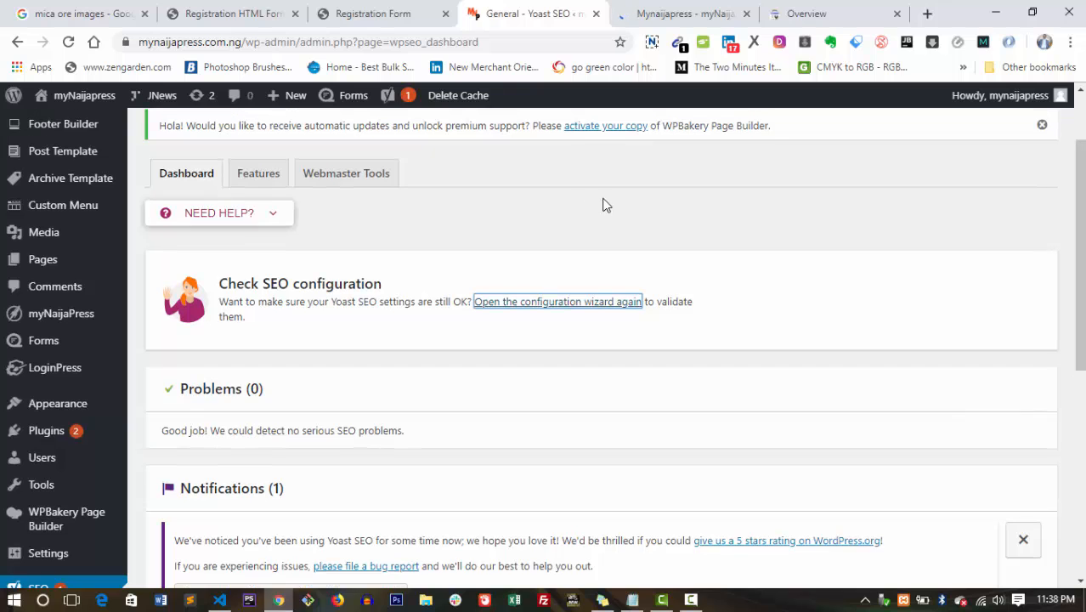
View Webmaster Tools, then the Features list, and expand the XML sitemaps help text.
{"action": "left_click", "coordinate": [343, 180]}
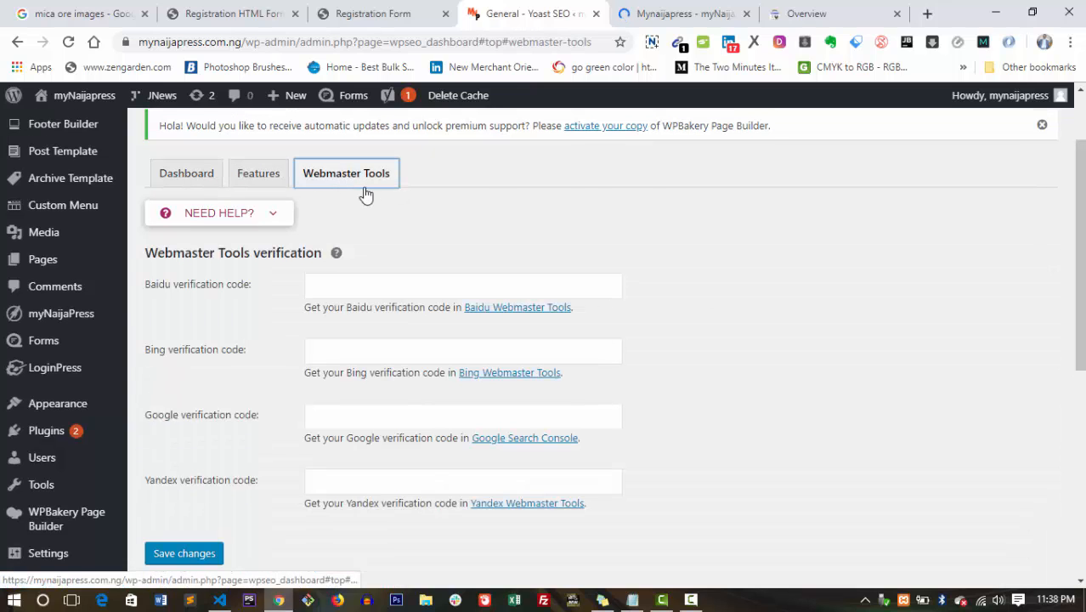
{"action": "left_click", "coordinate": [271, 170]}
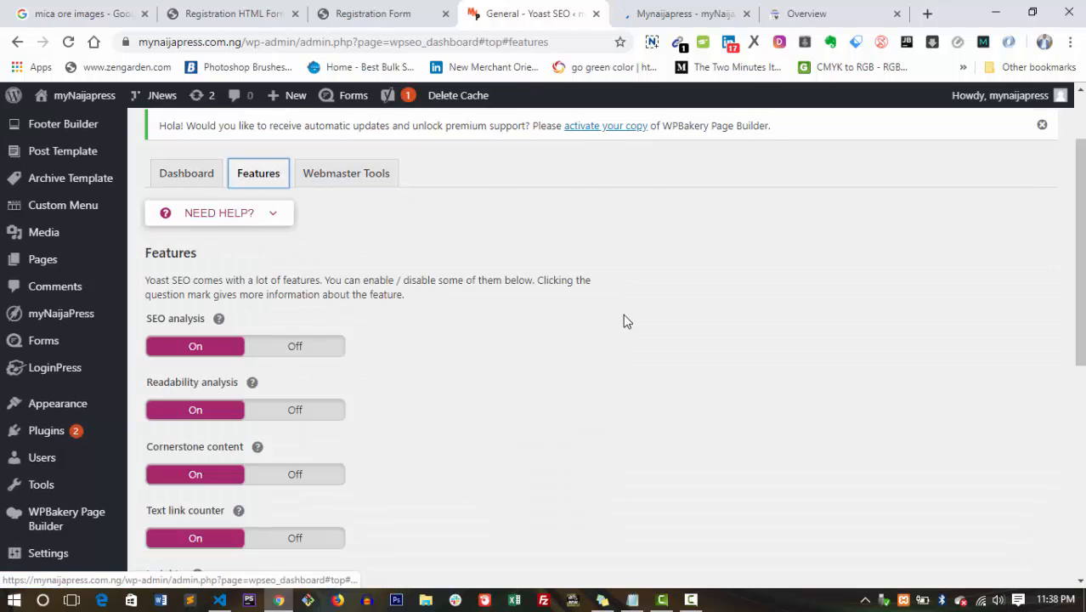
{"action": "left_click_drag", "start_coordinate": [1077, 272], "coordinate": [1076, 424]}
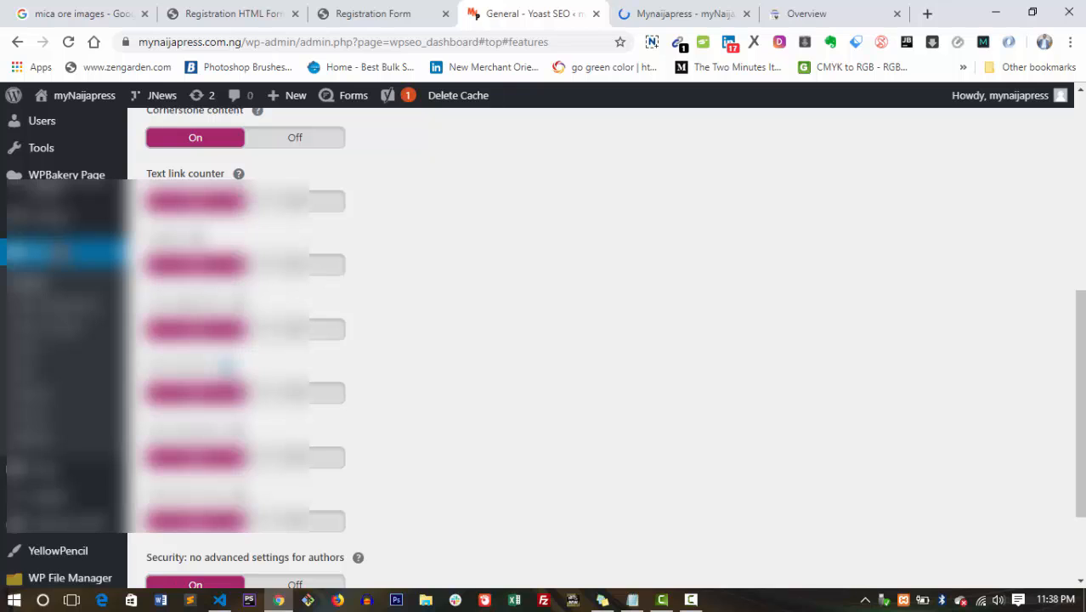
{"action": "left_click", "coordinate": [226, 365]}
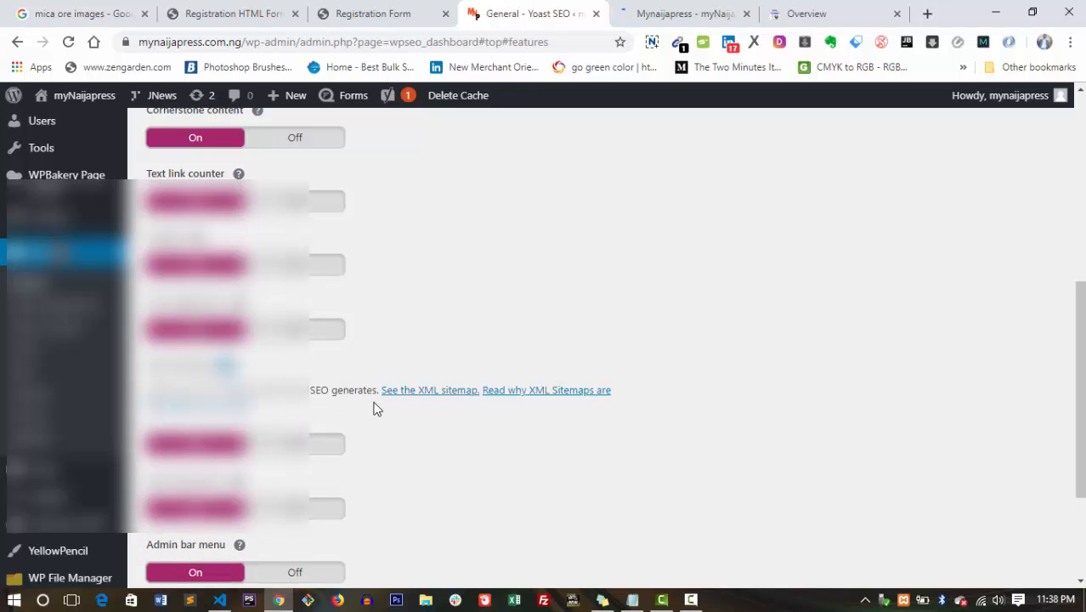
Open the XML sitemap index, select sitemap_index.xml, then open Search Console's Sitemaps report for mynaijapress.
{"action": "left_click", "coordinate": [438, 397]}
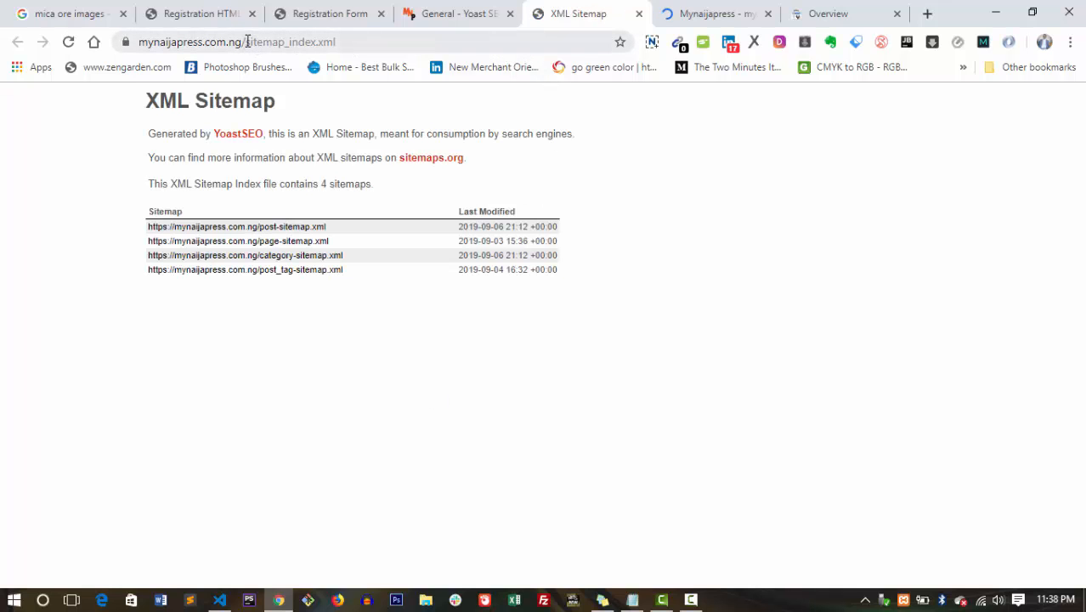
{"action": "left_click_drag", "start_coordinate": [247, 42], "coordinate": [339, 40]}
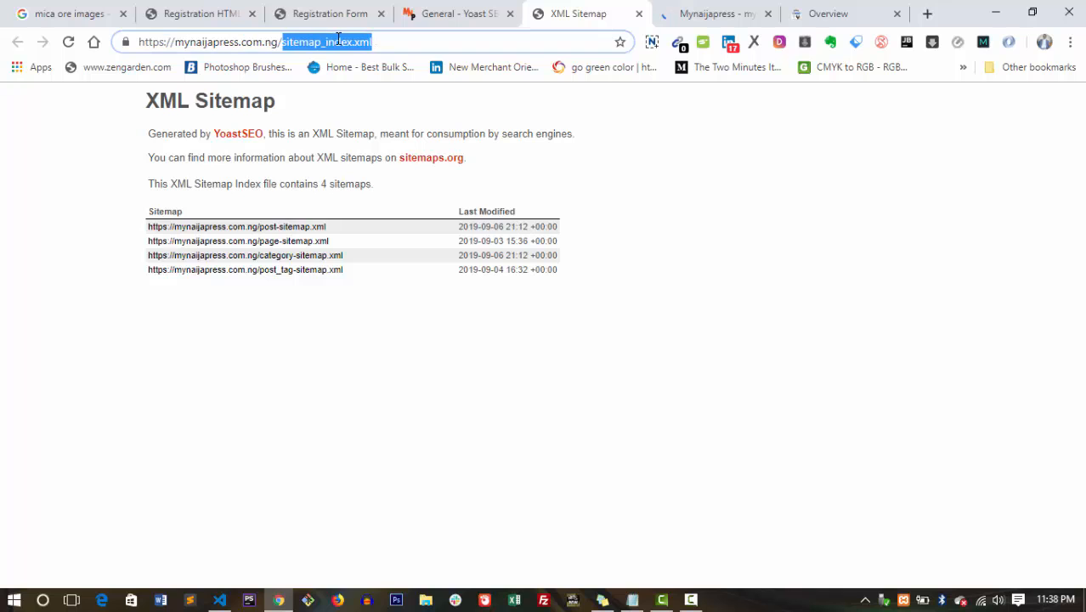
{"action": "left_click", "coordinate": [802, 10]}
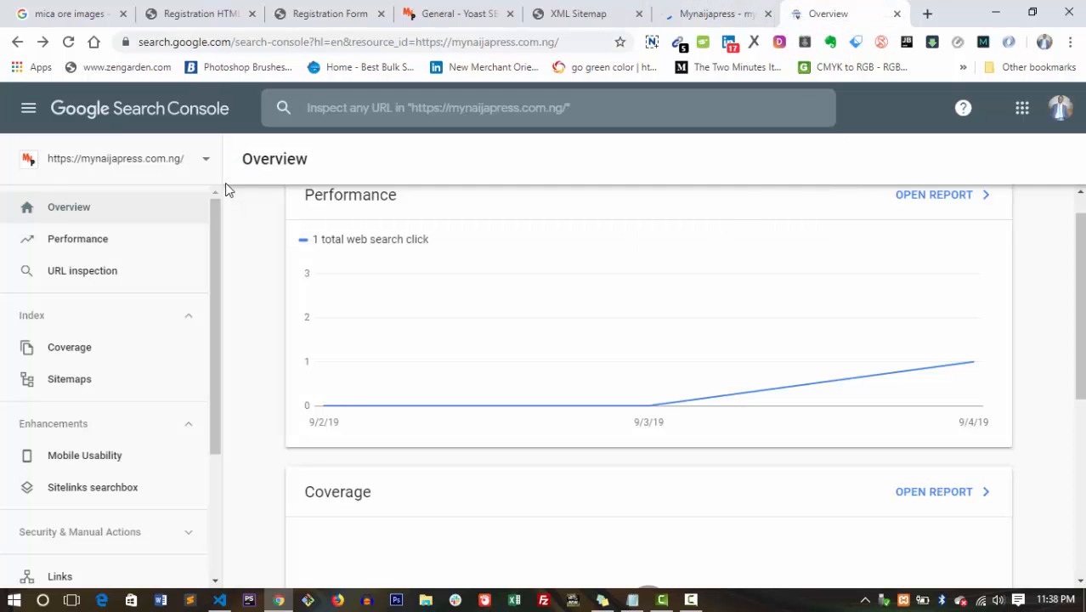
{"action": "left_click", "coordinate": [203, 163]}
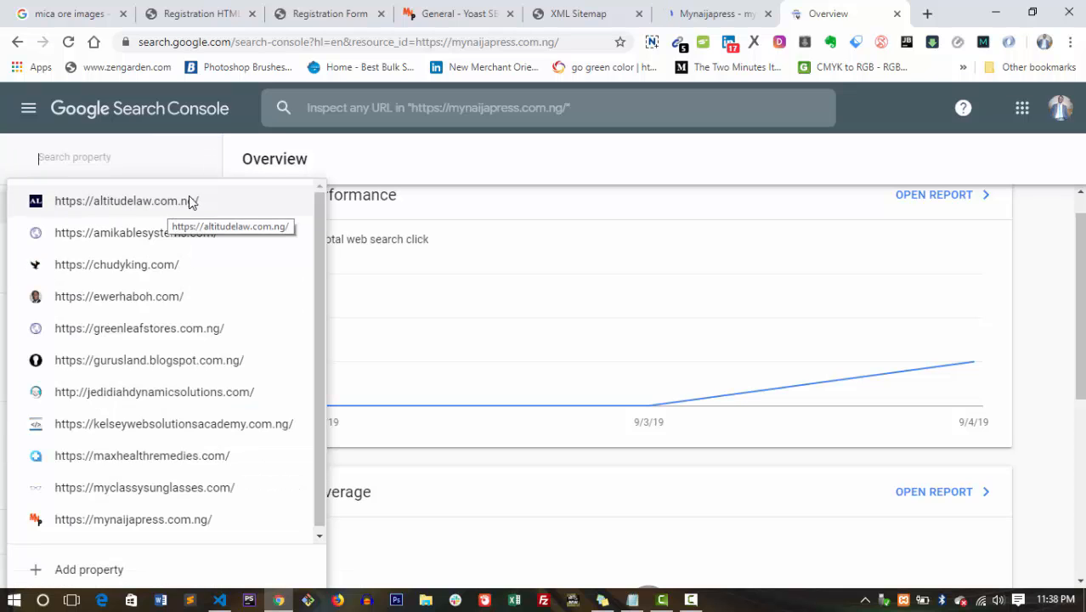
{"action": "left_click", "coordinate": [356, 169]}
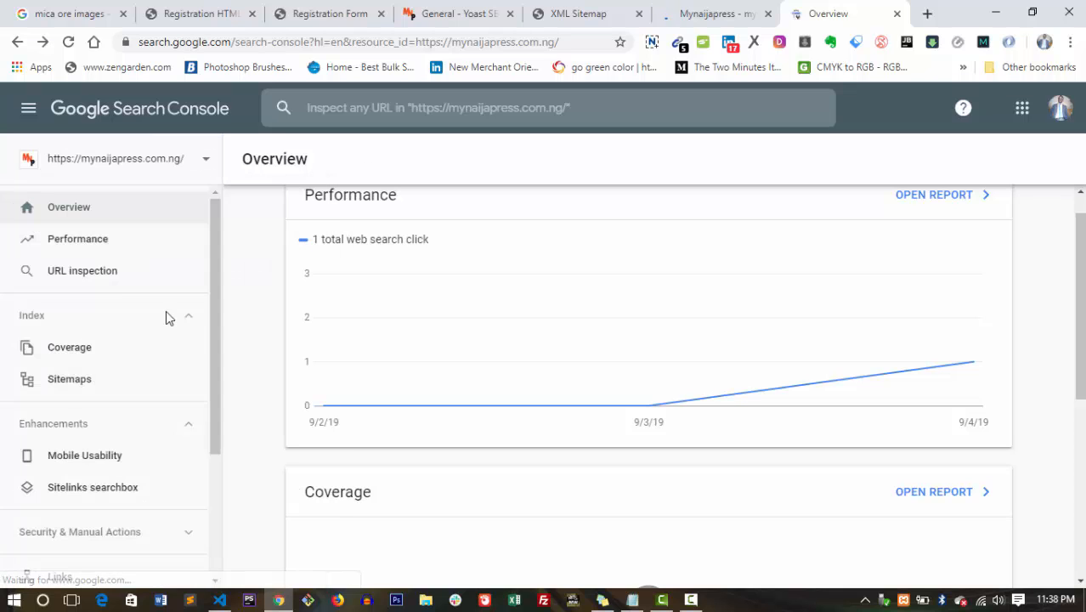
{"action": "left_click", "coordinate": [68, 379]}
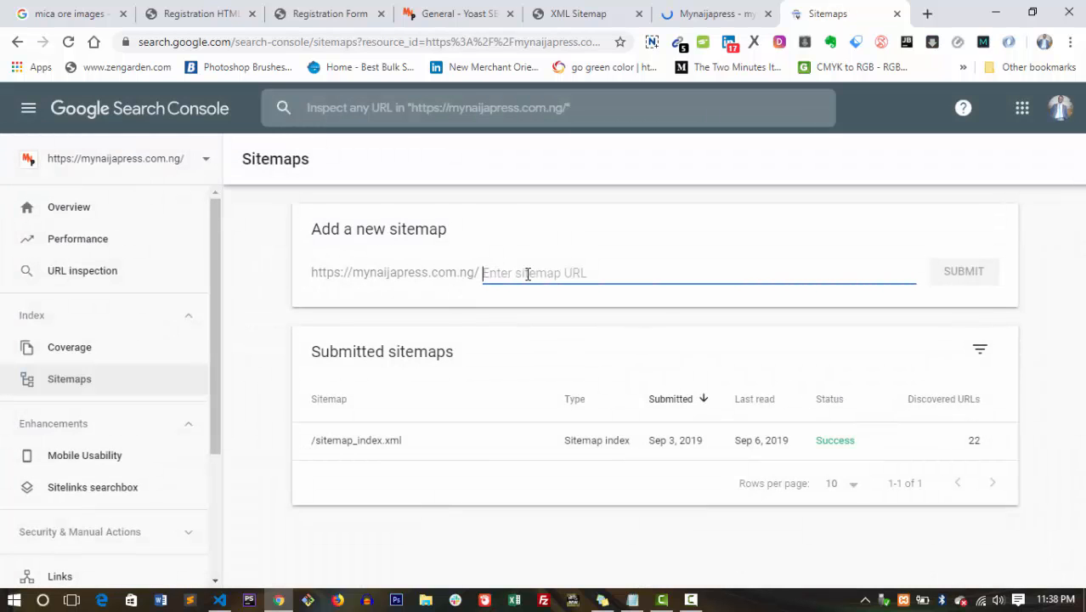
Copy sitemap_index.xml from the sitemap page into Search Console's new sitemap field.
{"action": "key", "text": "ctrl+v"}
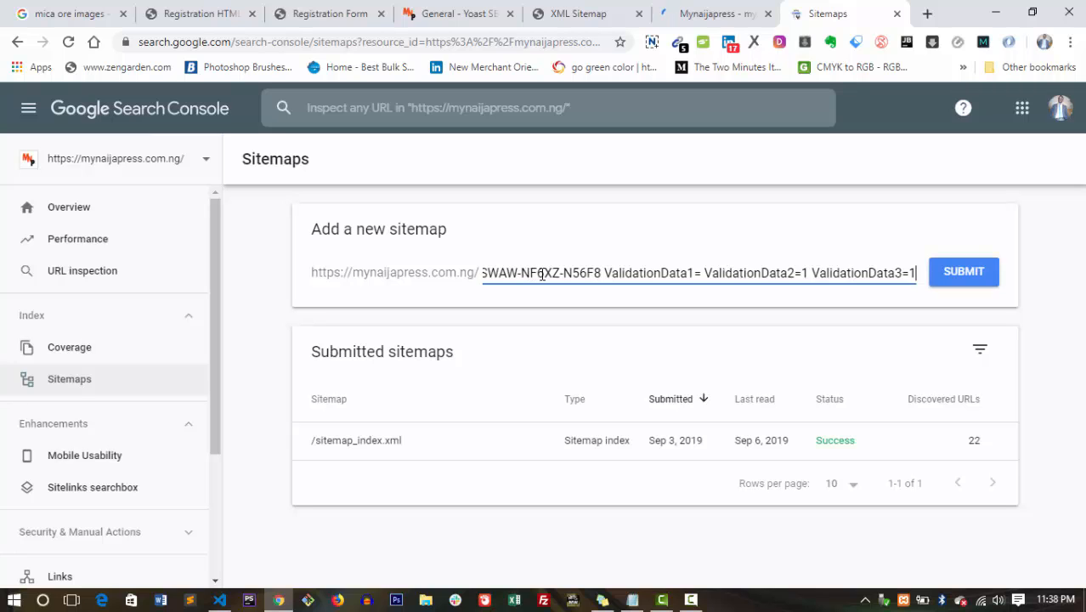
{"action": "key", "text": "ctrl+a"}
{"action": "key", "text": "BackSpace"}
{"action": "left_click", "coordinate": [586, 13]}
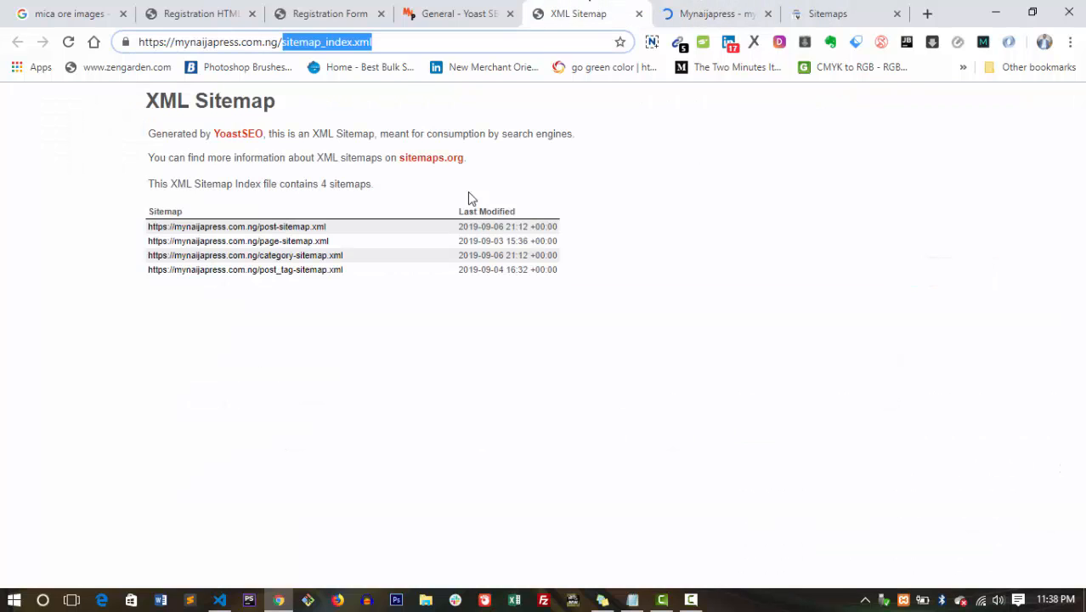
{"action": "right_click", "coordinate": [338, 45]}
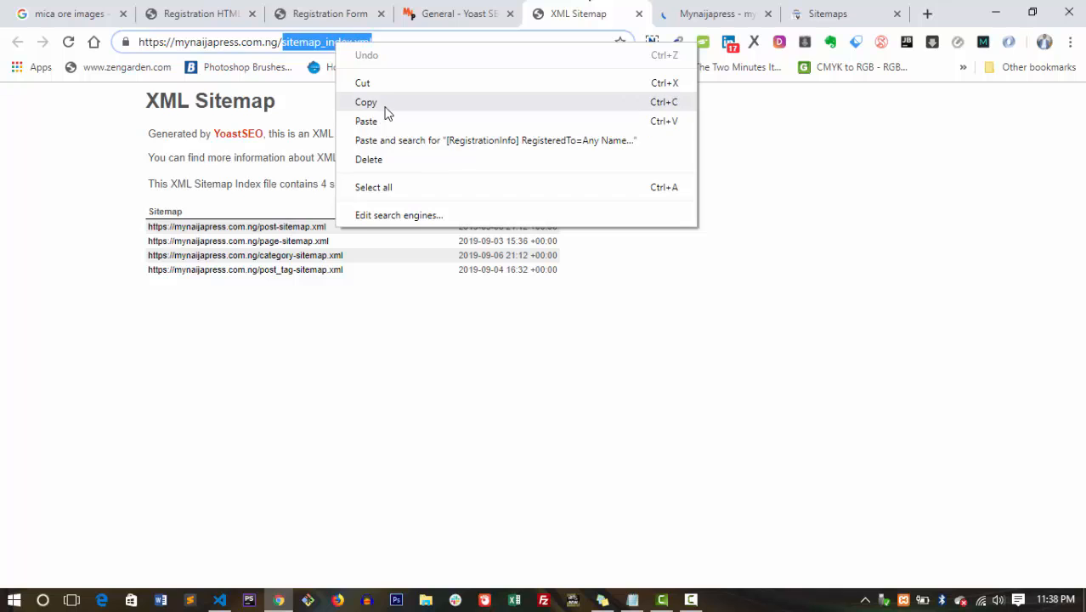
{"action": "left_click", "coordinate": [383, 106]}
{"action": "left_click", "coordinate": [828, 10]}
{"action": "left_click", "coordinate": [533, 280]}
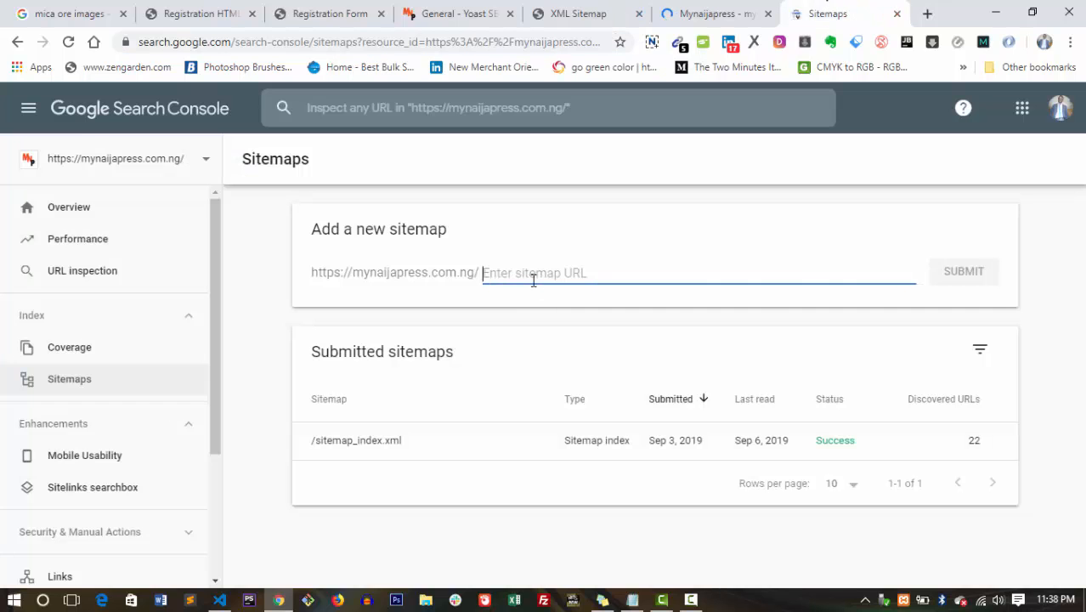
{"action": "key", "text": "ctrl+v"}
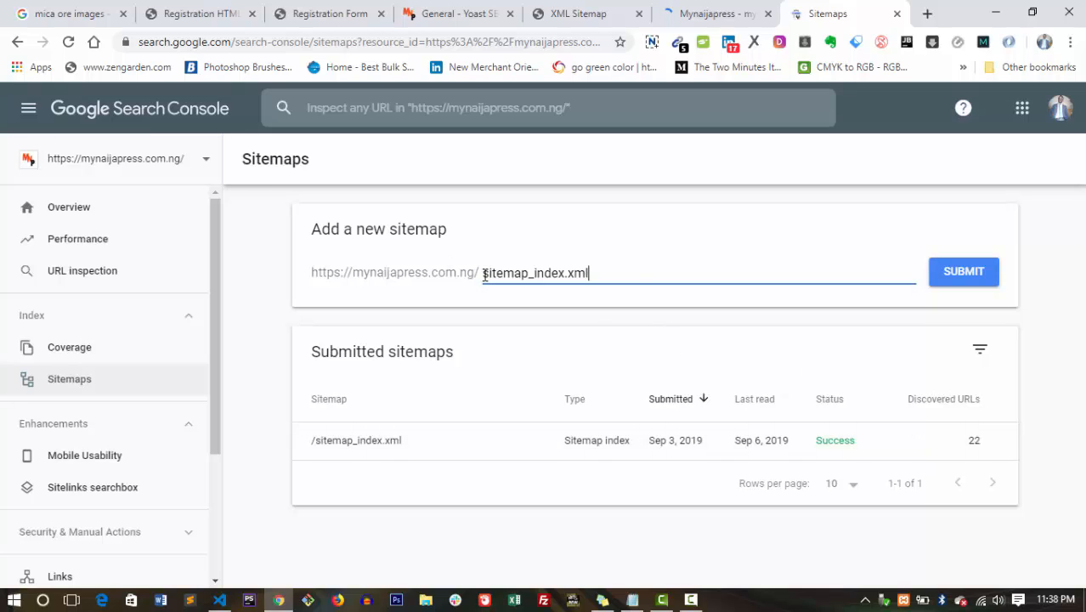
Delete the entered sitemap_index.xml text from the new sitemap field.
{"action": "left_click_drag", "start_coordinate": [484, 274], "coordinate": [634, 268]}
{"action": "key", "text": "BackSpace"}
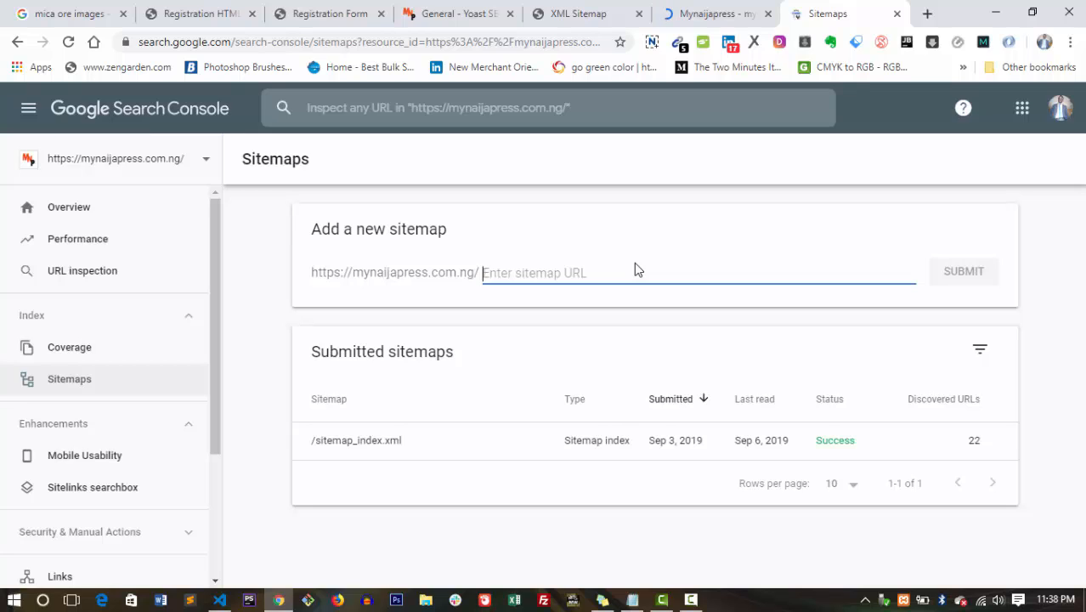
{"action": "left_click", "coordinate": [613, 245]}
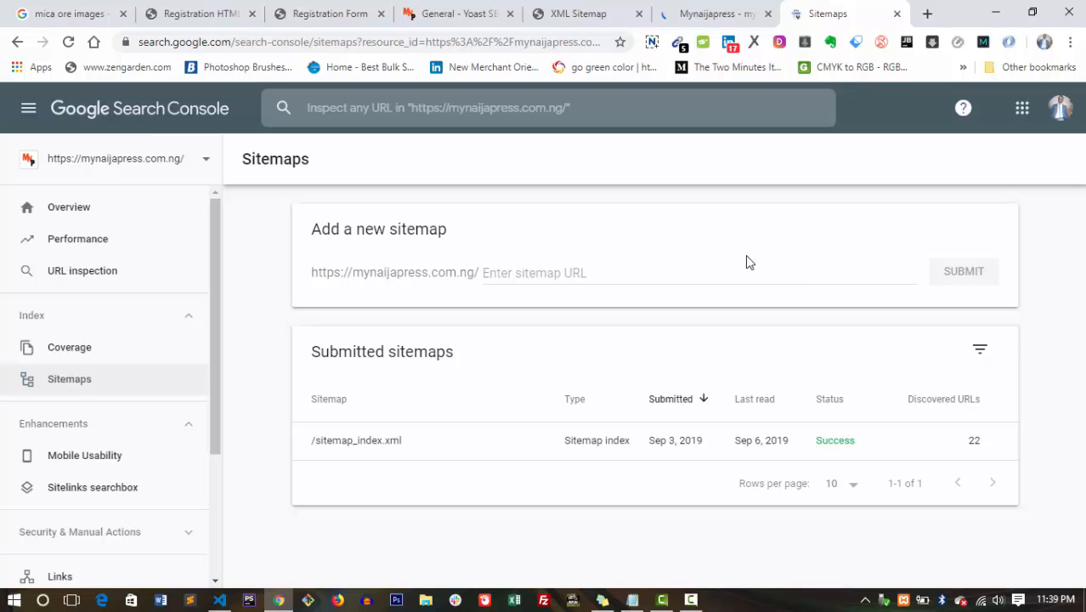
Close the XML sitemap tab and return to the Yoast SEO general settings.
{"action": "left_click", "coordinate": [613, 10]}
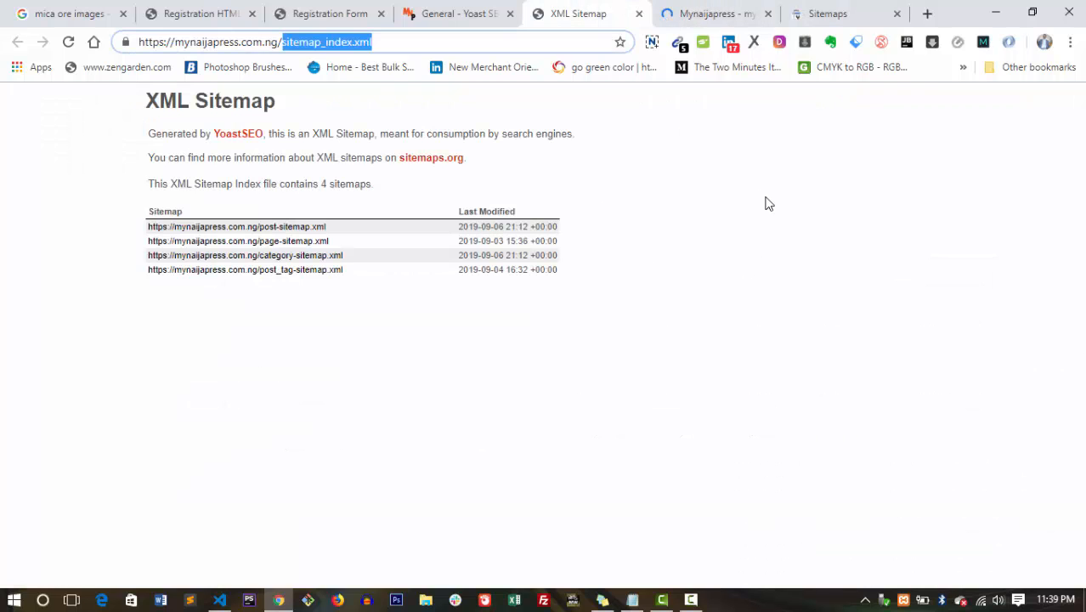
{"action": "left_click", "coordinate": [638, 14]}
{"action": "left_click", "coordinate": [449, 10]}
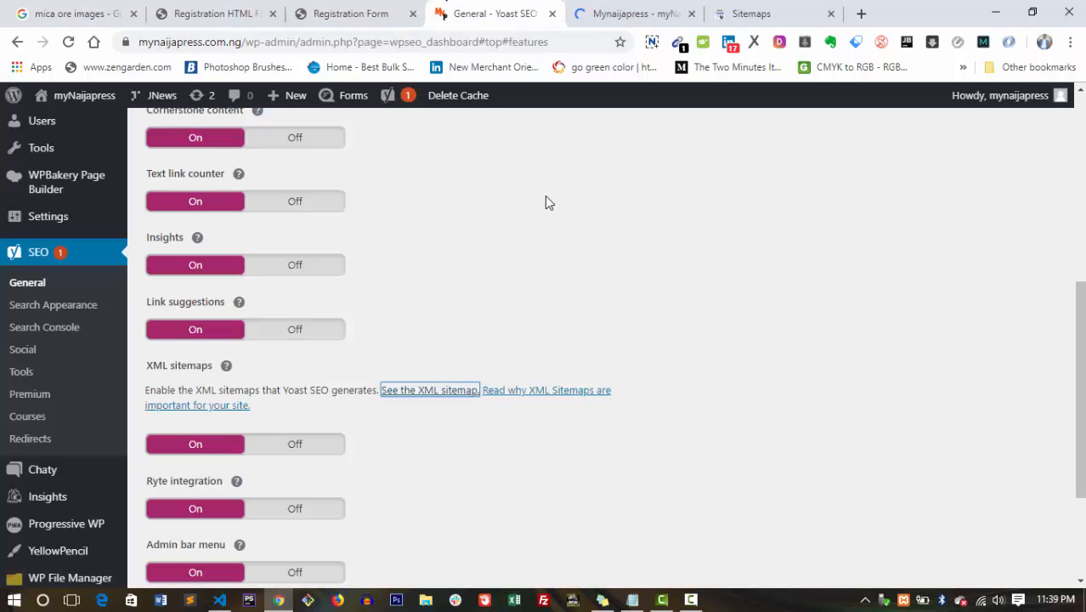
{"action": "scroll", "coordinate": [1060, 174], "scroll_direction": "down", "scroll_amount": 2}
{"action": "scroll", "coordinate": [1060, 174], "scroll_direction": "up", "scroll_amount": 7}
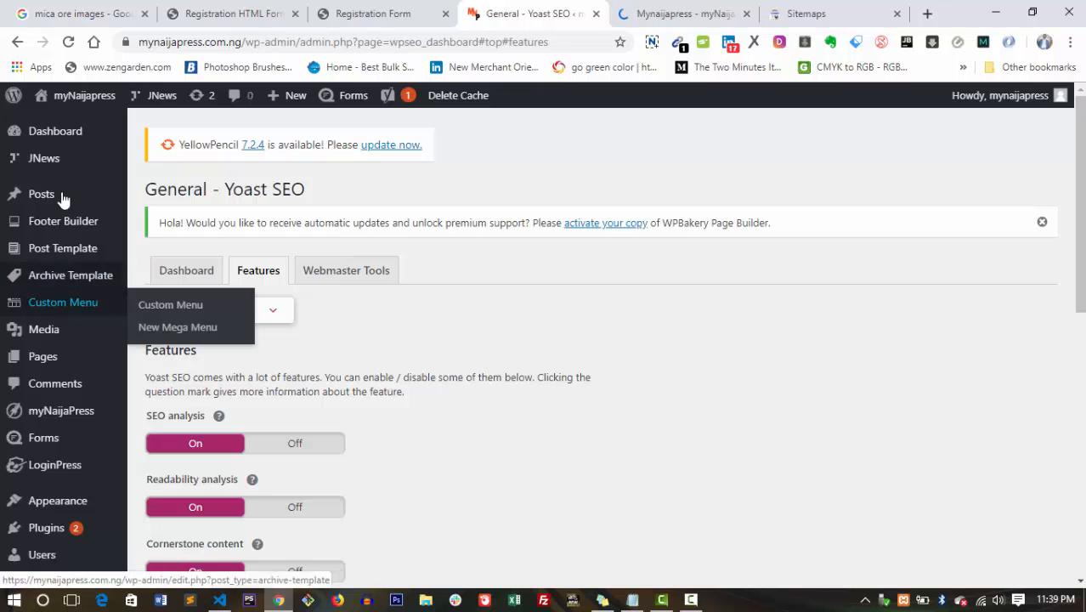
{"action": "scroll", "coordinate": [1083, 299], "scroll_direction": "down", "scroll_amount": 3}
{"action": "left_click_drag", "start_coordinate": [1083, 299], "coordinate": [1082, 194]}
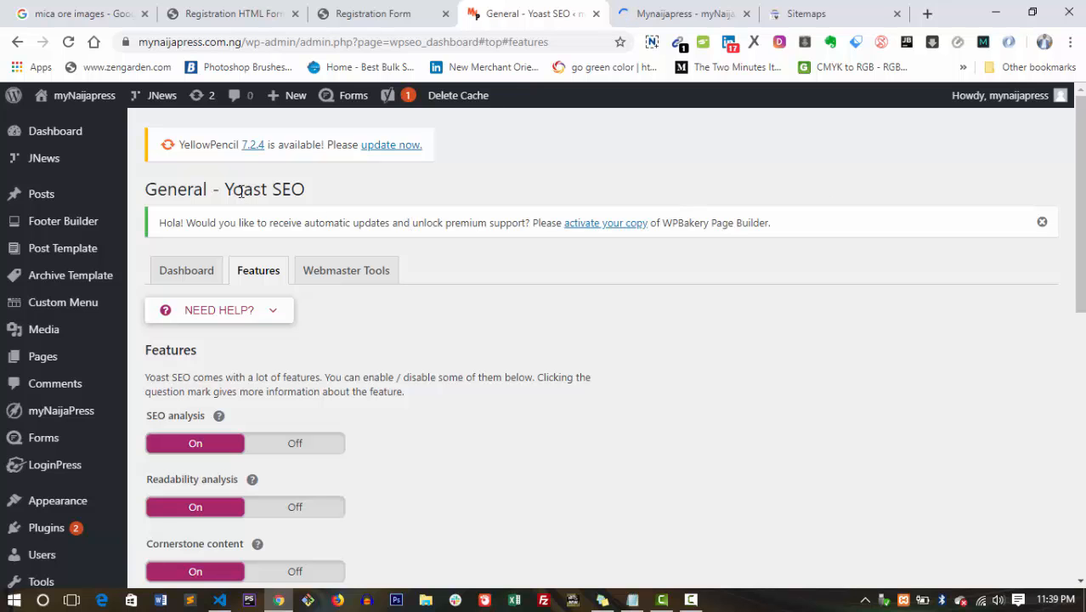
{"action": "left_click_drag", "start_coordinate": [228, 187], "coordinate": [324, 184]}
{"action": "left_click", "coordinate": [327, 185]}
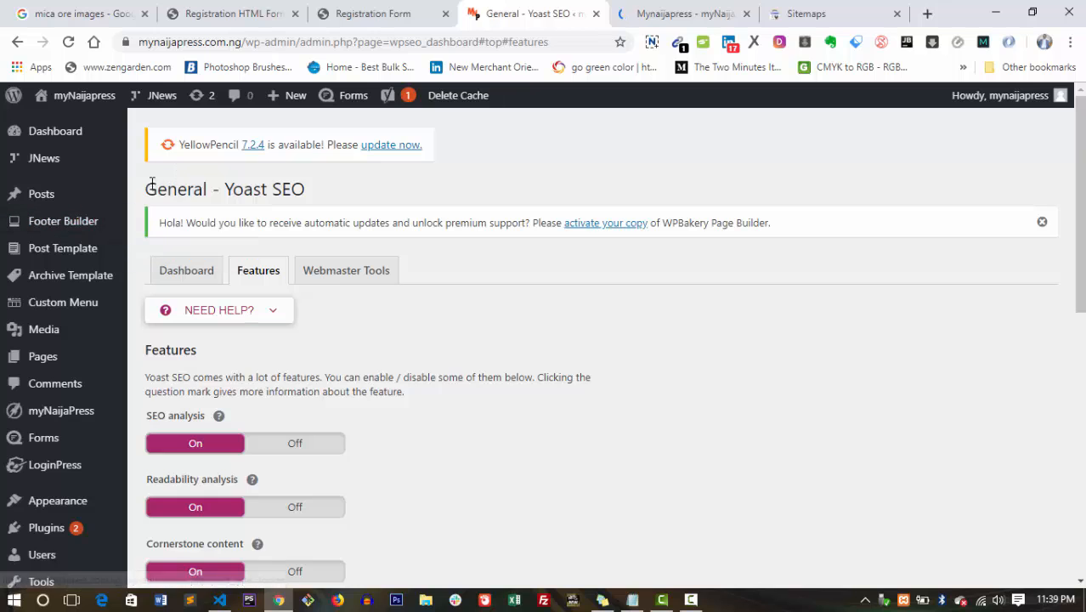
{"action": "triple_click", "coordinate": [204, 189]}
{"action": "left_click", "coordinate": [323, 185]}
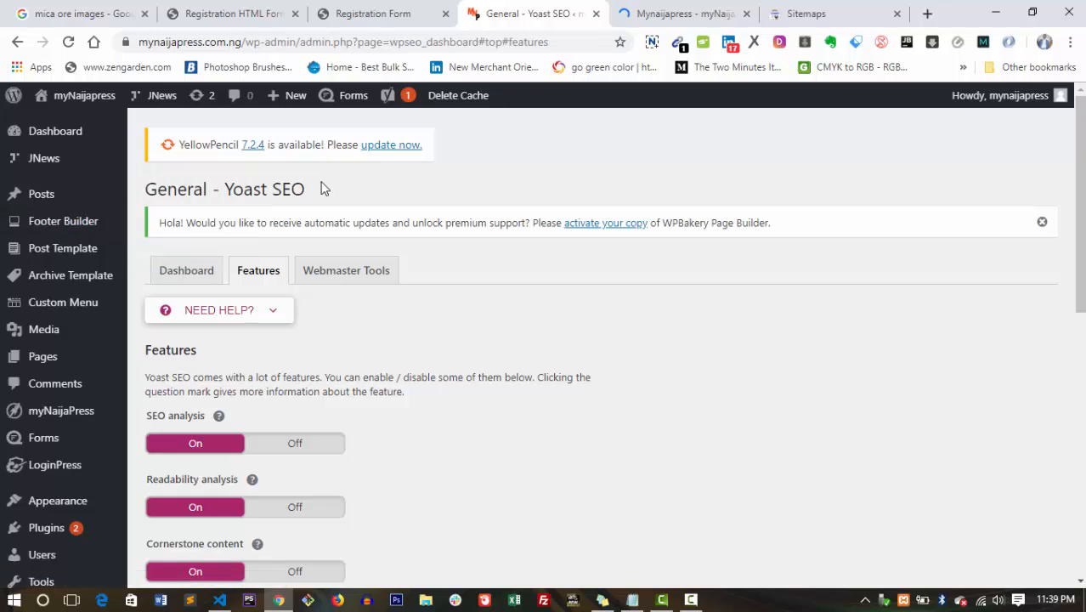
{"action": "left_click_drag", "start_coordinate": [323, 186], "coordinate": [150, 193]}
{"action": "left_click", "coordinate": [410, 227]}
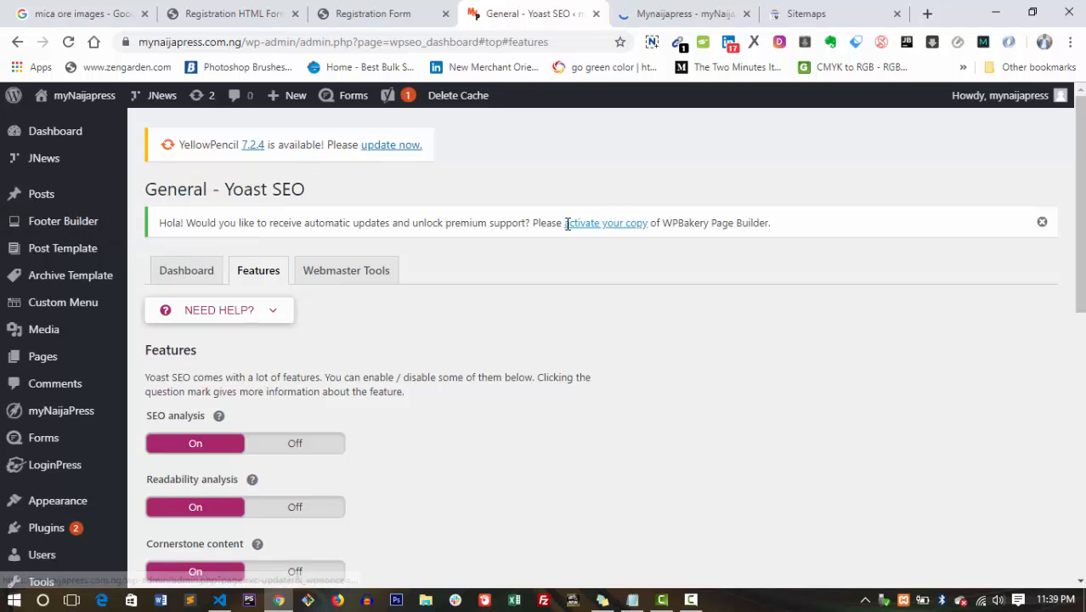
{"action": "left_click_drag", "start_coordinate": [1080, 222], "coordinate": [1080, 222]}
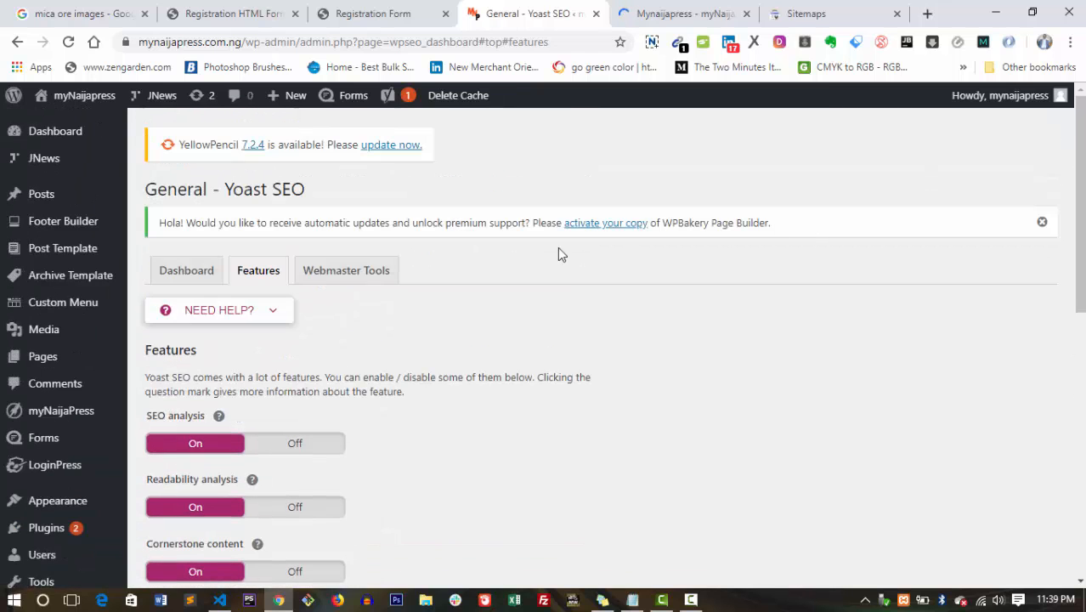
{"action": "scroll", "coordinate": [1079, 222], "scroll_direction": "down", "scroll_amount": 3}
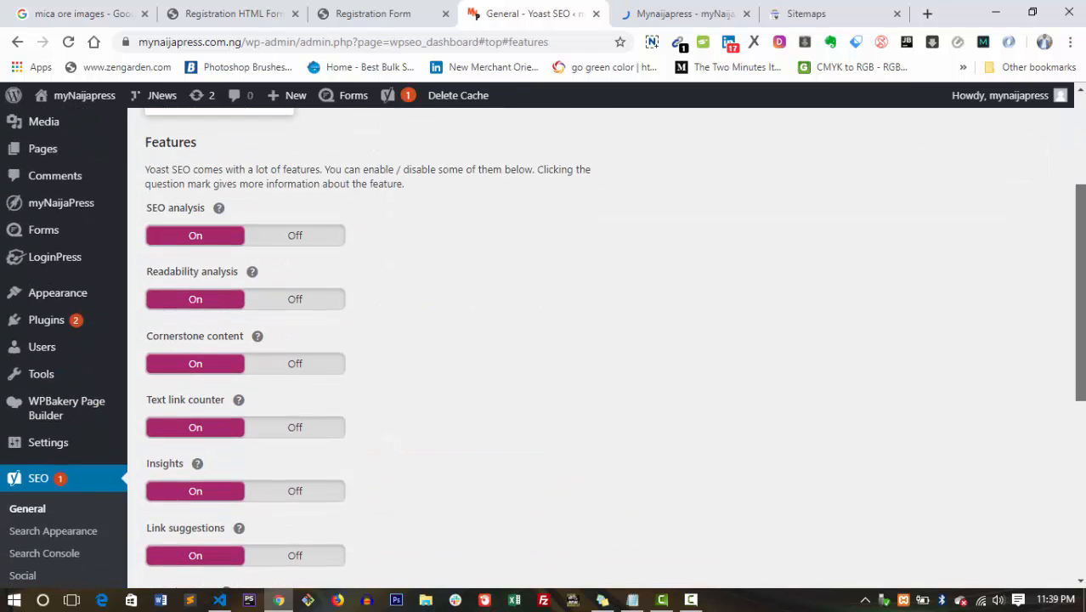
{"action": "scroll", "coordinate": [1076, 442], "scroll_direction": "down", "scroll_amount": 2}
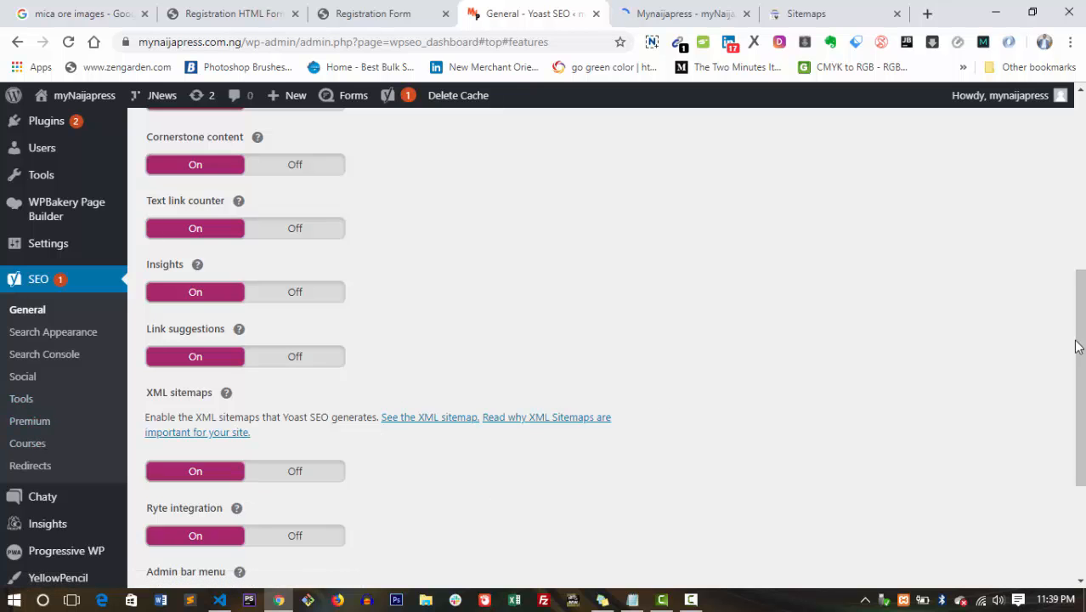
{"action": "left_click_drag", "start_coordinate": [1078, 344], "coordinate": [1078, 169]}
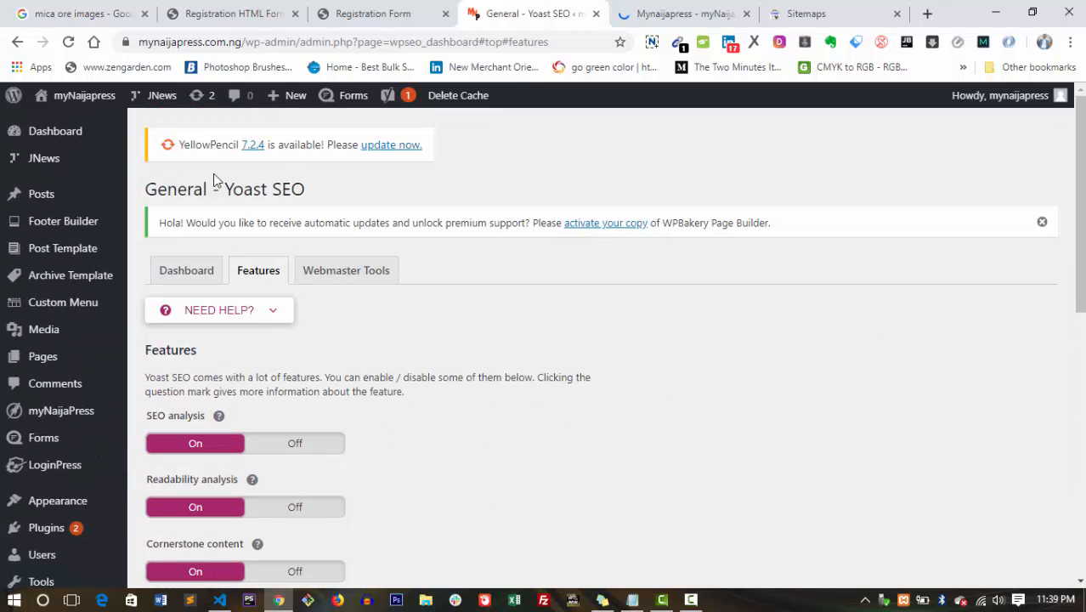
{"action": "mouse_move", "coordinate": [56, 361]}
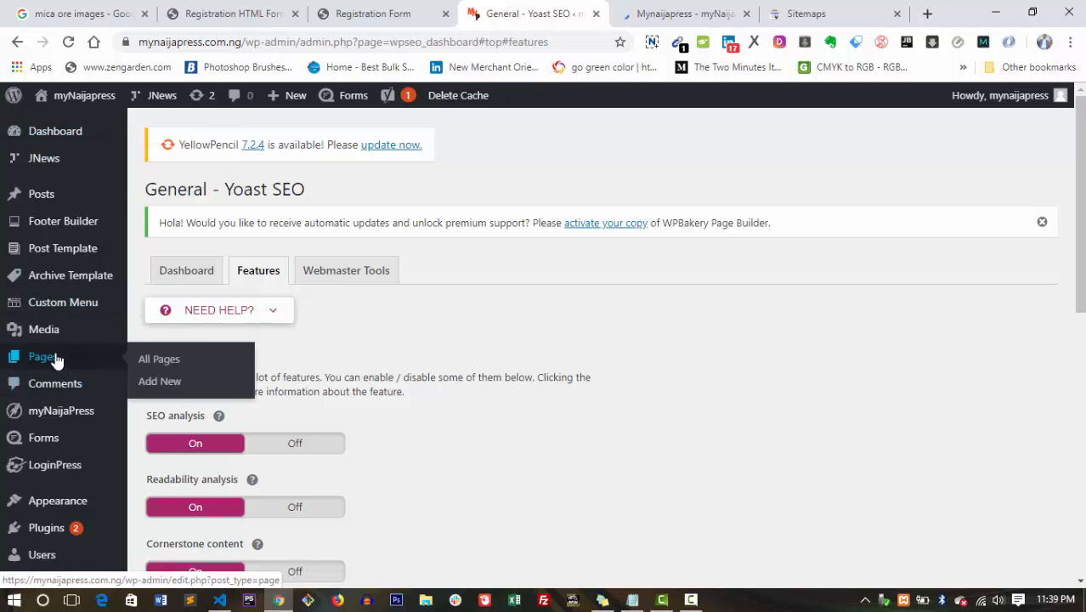
Go to Pages > All Pages and edit 'Mynaijapress — Front Page'.
{"action": "left_click", "coordinate": [165, 360]}
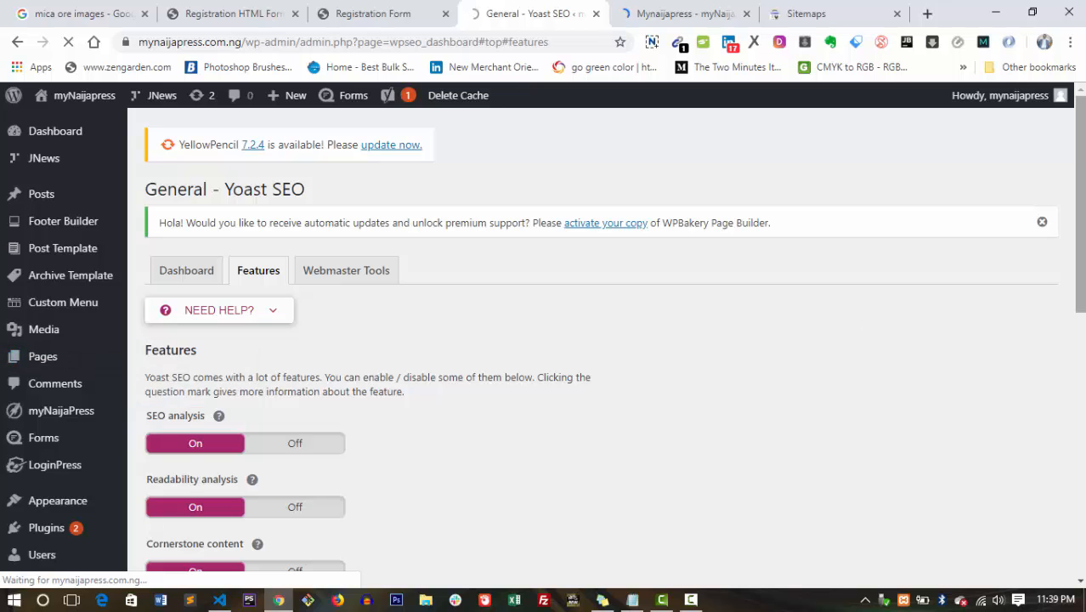
{"action": "scroll", "coordinate": [595, 340], "scroll_direction": "down", "scroll_amount": 4}
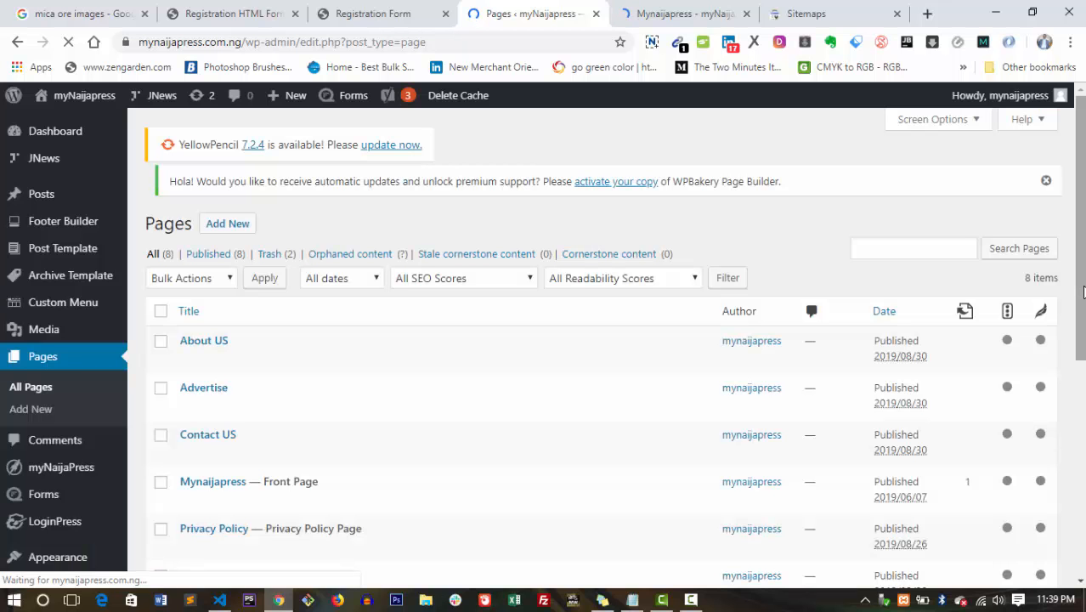
{"action": "scroll", "coordinate": [1083, 292], "scroll_direction": "down", "scroll_amount": 2}
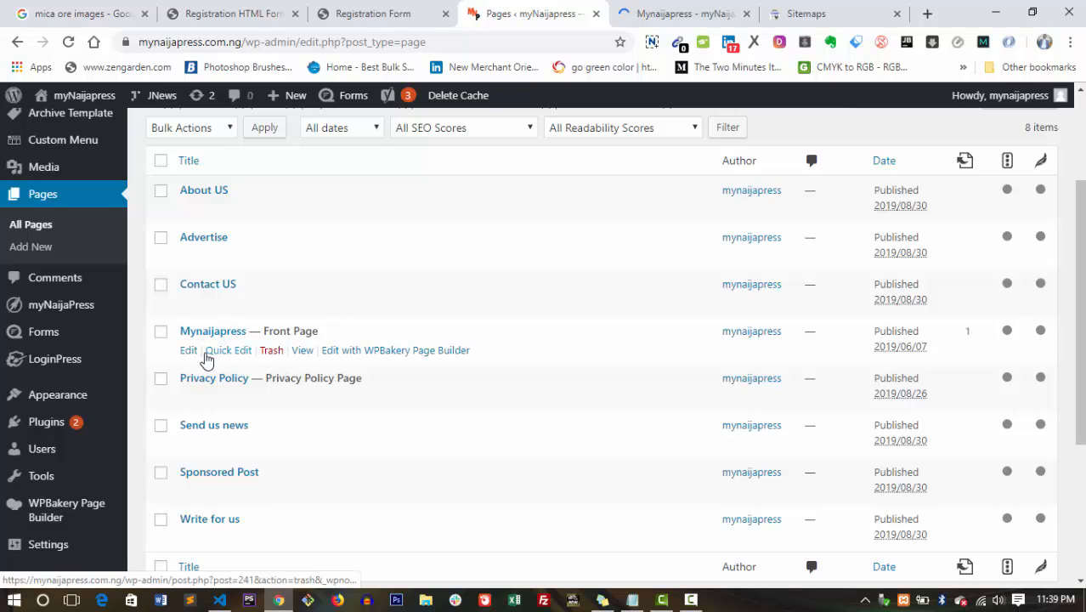
{"action": "left_click", "coordinate": [191, 354]}
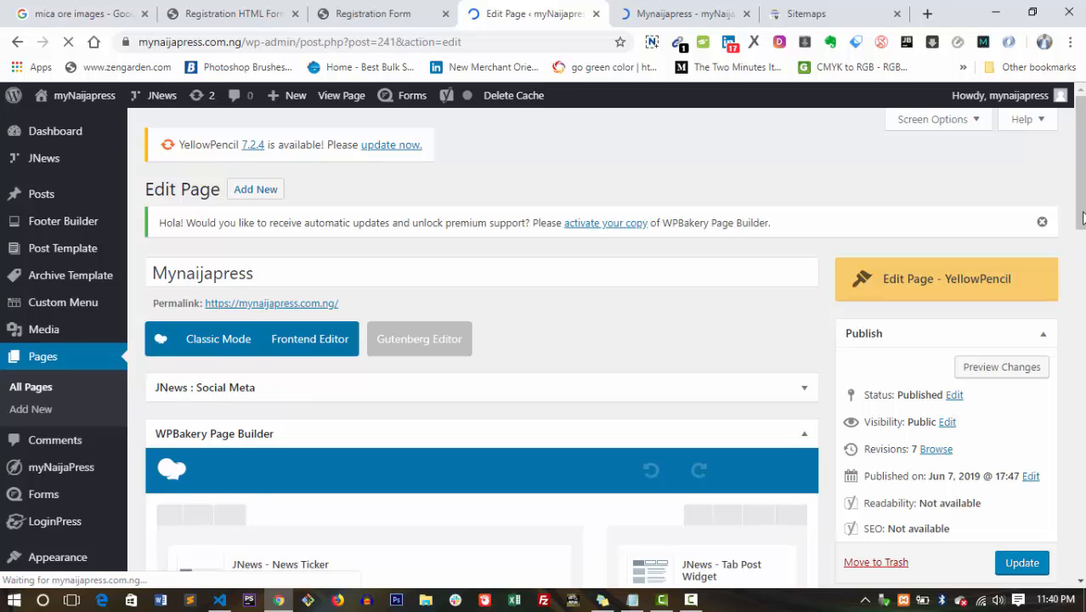
Scroll past the WPBakery builder down to the Yoast SEO Premium snippet preview.
{"action": "left_click_drag", "start_coordinate": [1083, 218], "coordinate": [1082, 333]}
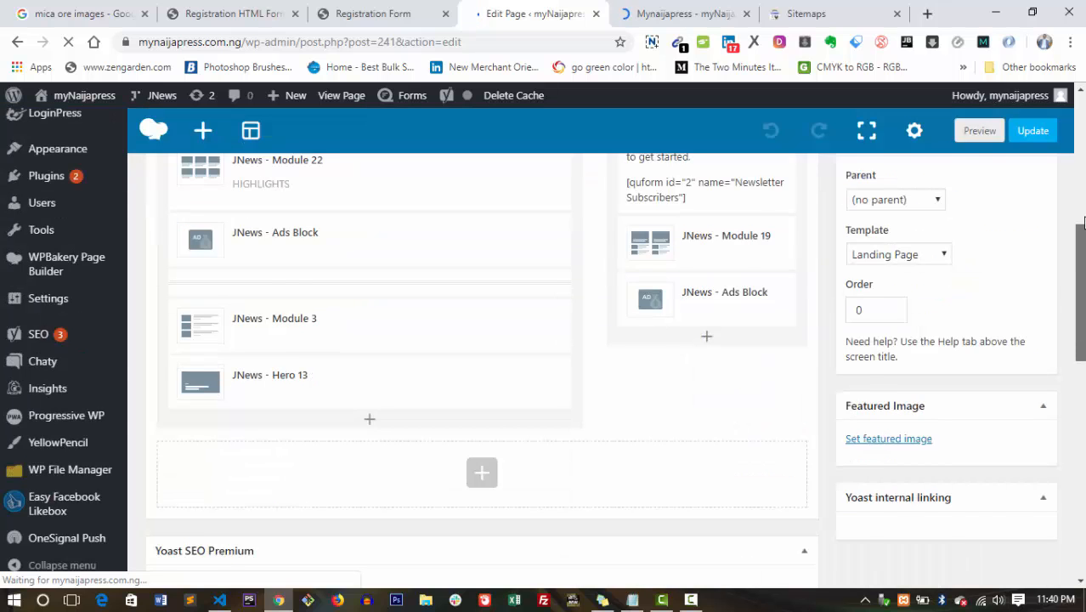
{"action": "mouse_move", "coordinate": [1082, 223]}
{"action": "left_mouse_down"}
{"action": "mouse_move", "coordinate": [1082, 186]}
{"action": "mouse_move", "coordinate": [1083, 207]}
{"action": "left_mouse_up"}
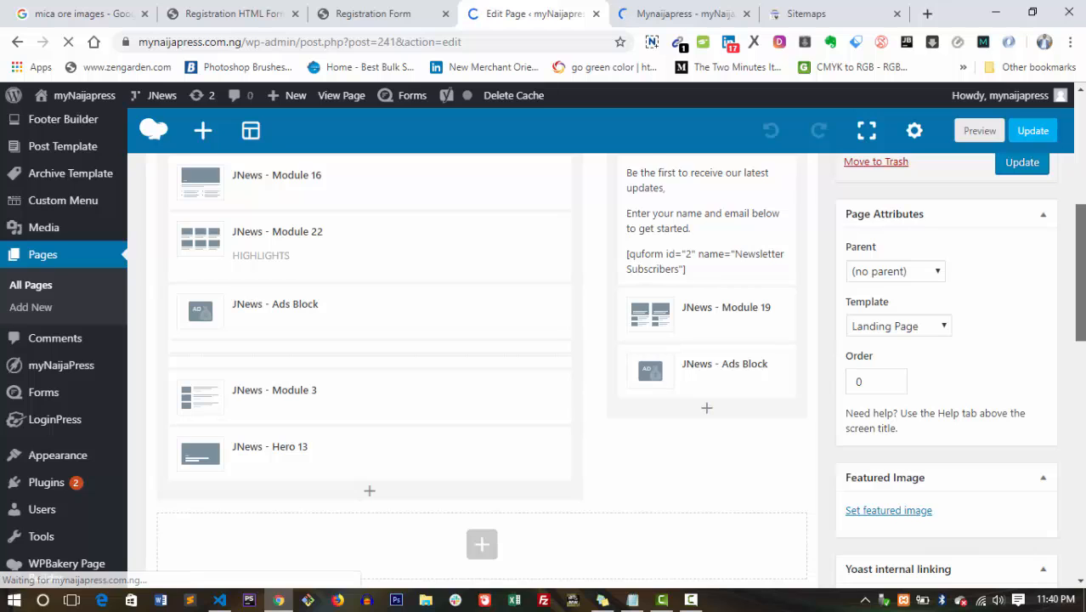
{"action": "scroll", "coordinate": [481, 370], "scroll_direction": "down", "scroll_amount": 1}
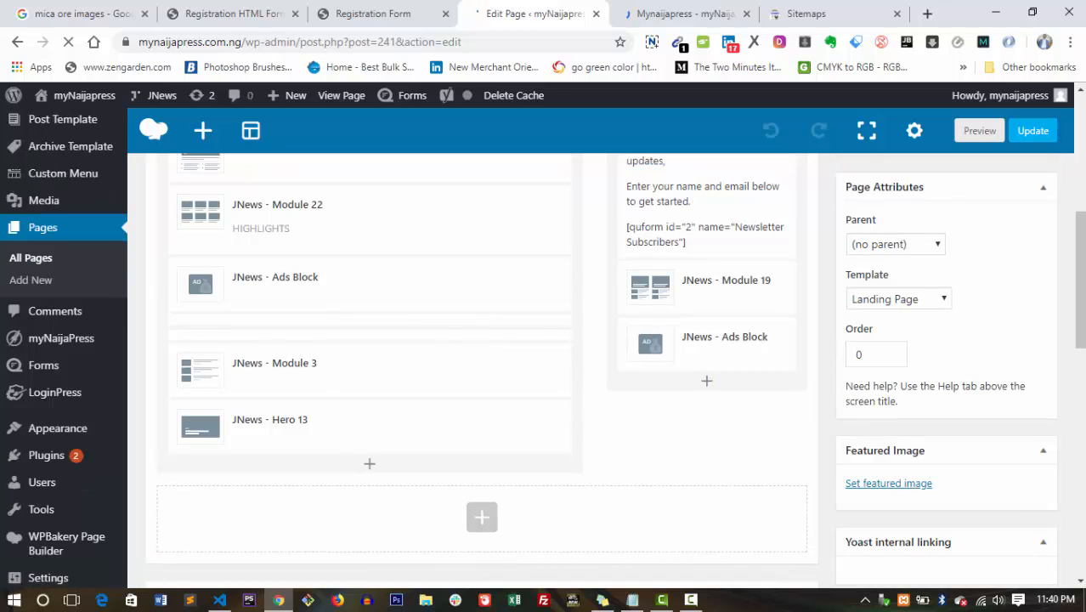
{"action": "scroll", "coordinate": [1082, 398], "scroll_direction": "down", "scroll_amount": 4}
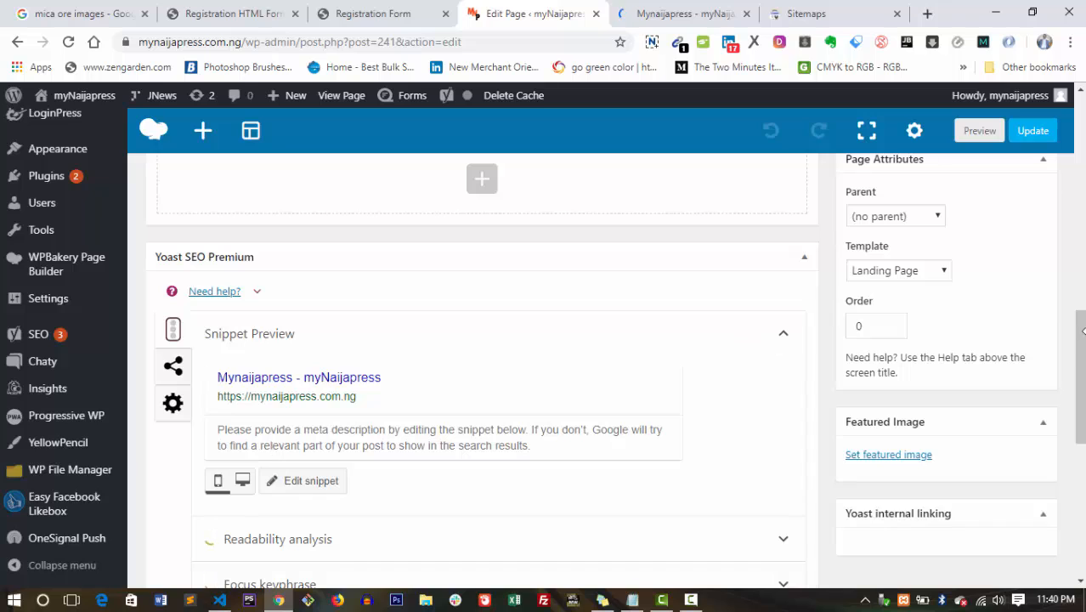
{"action": "scroll", "coordinate": [1080, 353], "scroll_direction": "down", "scroll_amount": 1}
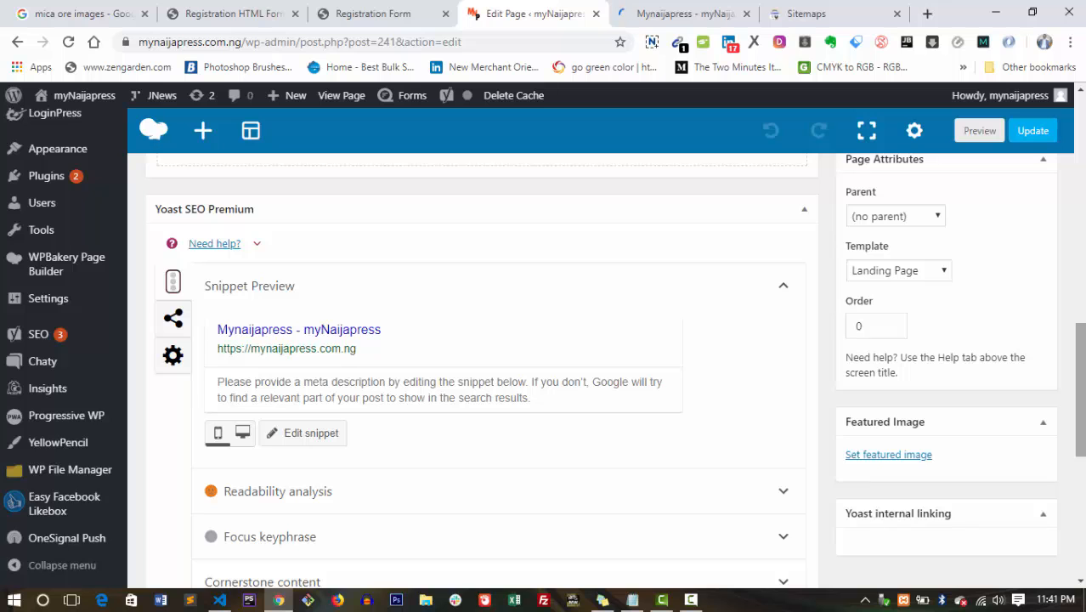
{"action": "scroll", "coordinate": [1079, 391], "scroll_direction": "up", "scroll_amount": 9}
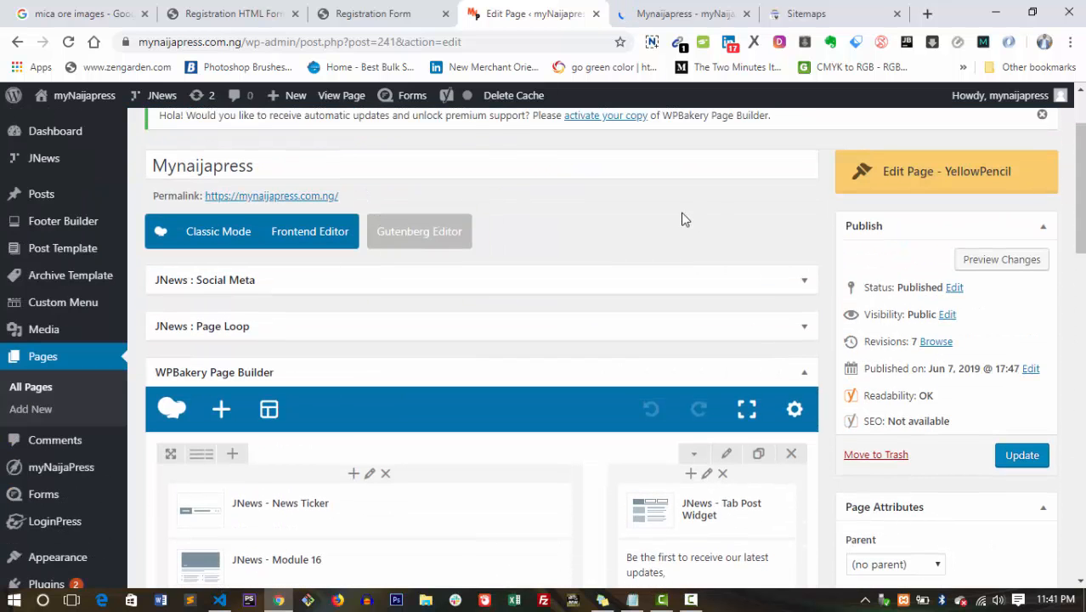
{"action": "scroll", "coordinate": [909, 340], "scroll_direction": "down", "scroll_amount": 1}
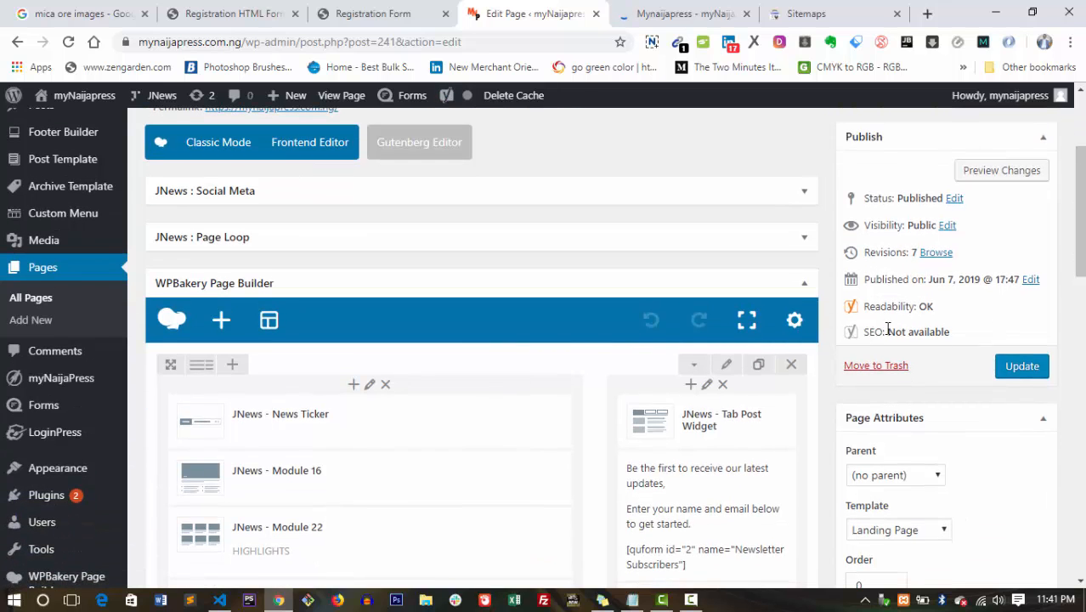
{"action": "left_click_drag", "start_coordinate": [886, 333], "coordinate": [954, 338]}
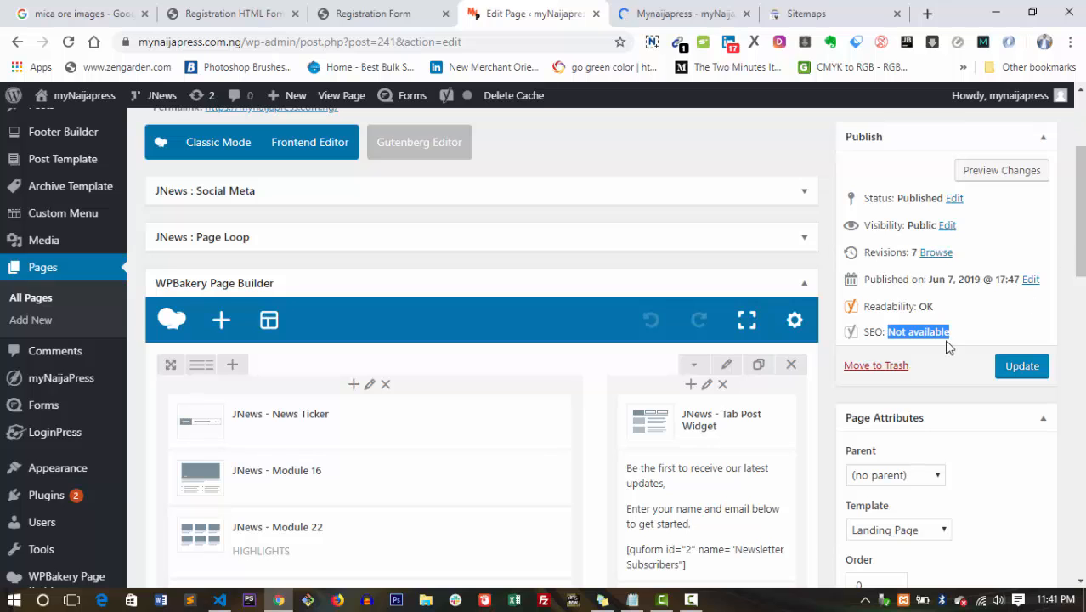
{"action": "left_click", "coordinate": [935, 337]}
{"action": "scroll", "coordinate": [1082, 286], "scroll_direction": "down", "scroll_amount": 3}
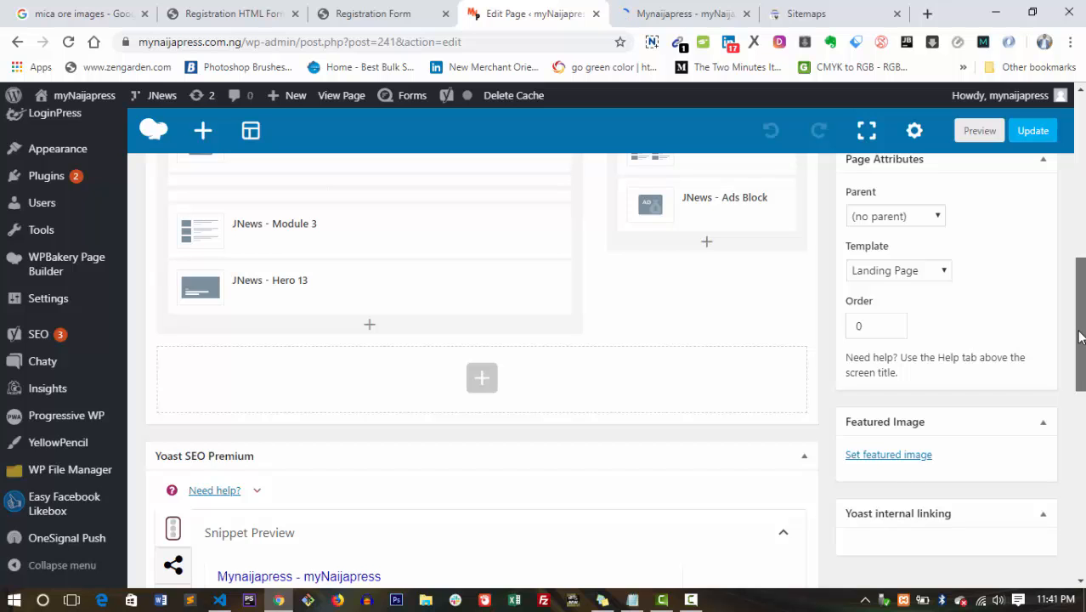
{"action": "scroll", "coordinate": [1080, 382], "scroll_direction": "down", "scroll_amount": 2}
{"action": "scroll", "coordinate": [1080, 399], "scroll_direction": "down", "scroll_amount": 2}
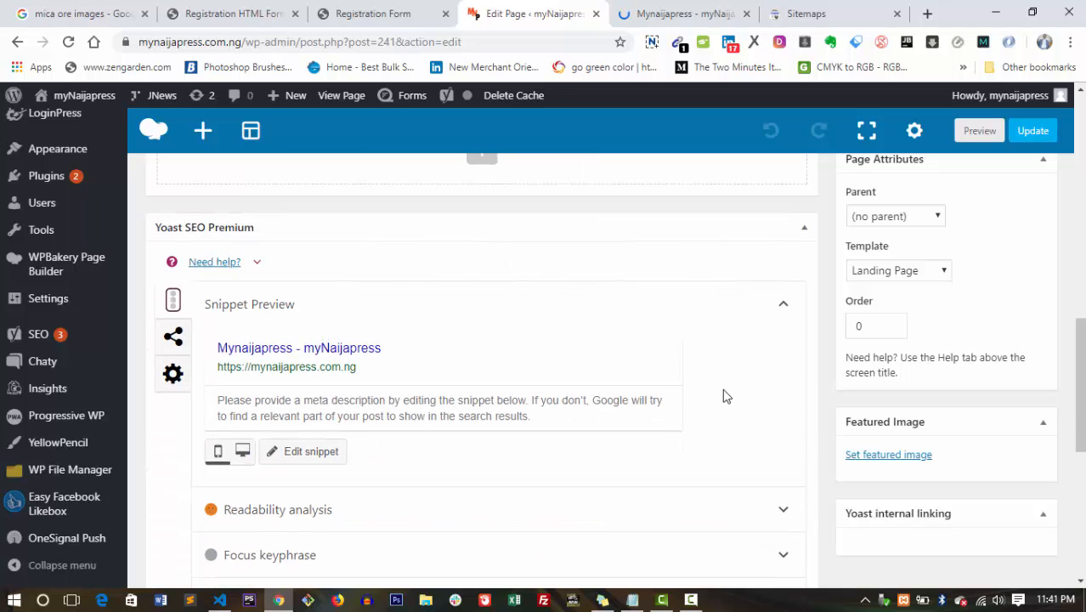
Replace the default SEO title with 'Latest Political News in Nigeria | Mynaijapress'.
{"action": "left_click", "coordinate": [380, 349]}
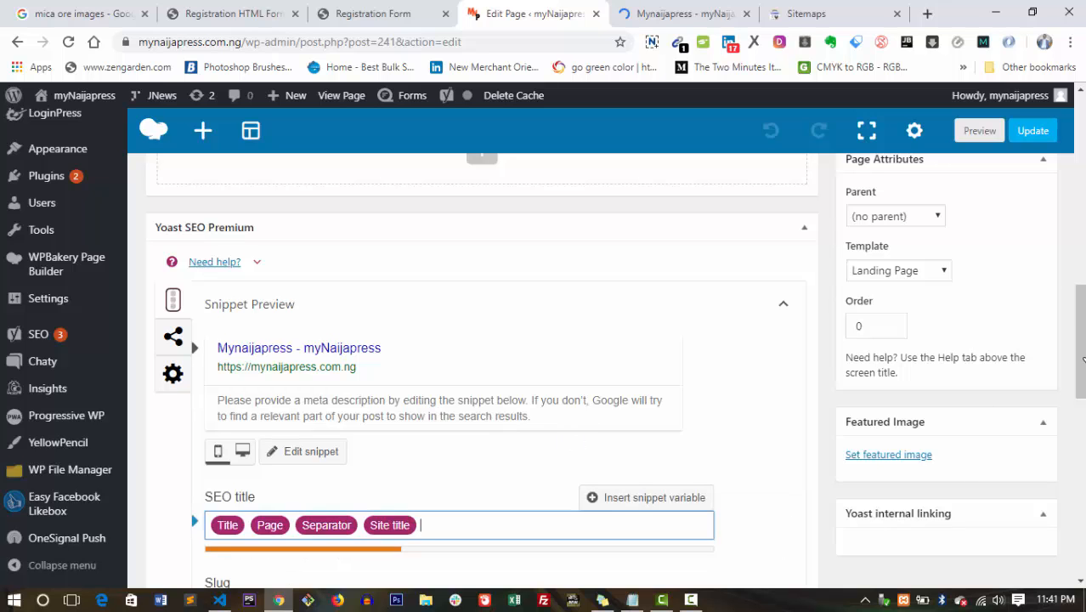
{"action": "scroll", "coordinate": [1083, 380], "scroll_direction": "down", "scroll_amount": 2}
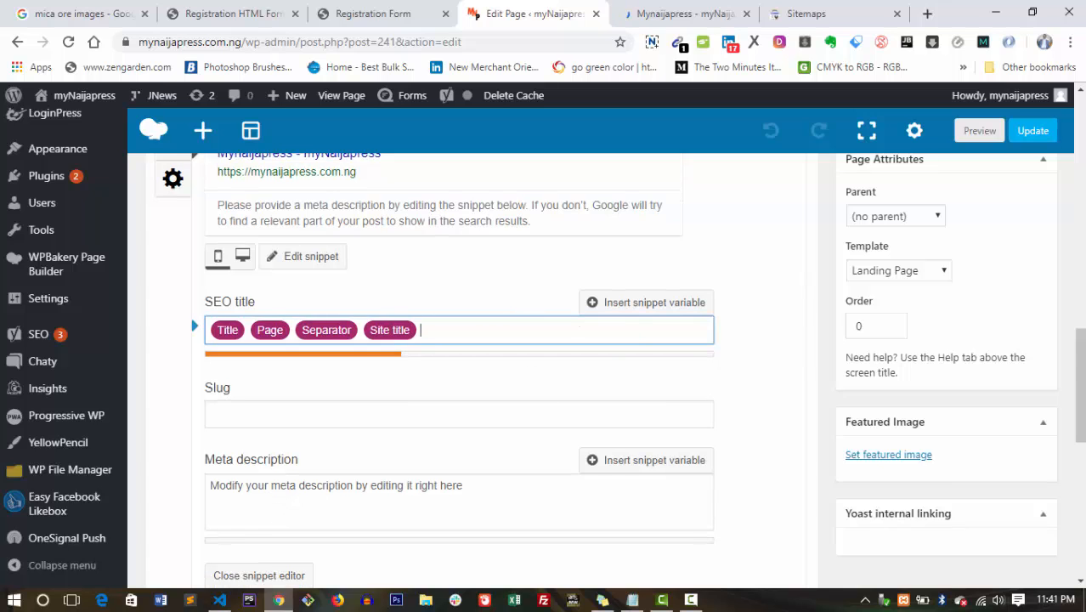
{"action": "scroll", "coordinate": [527, 284], "scroll_direction": "up", "scroll_amount": 1}
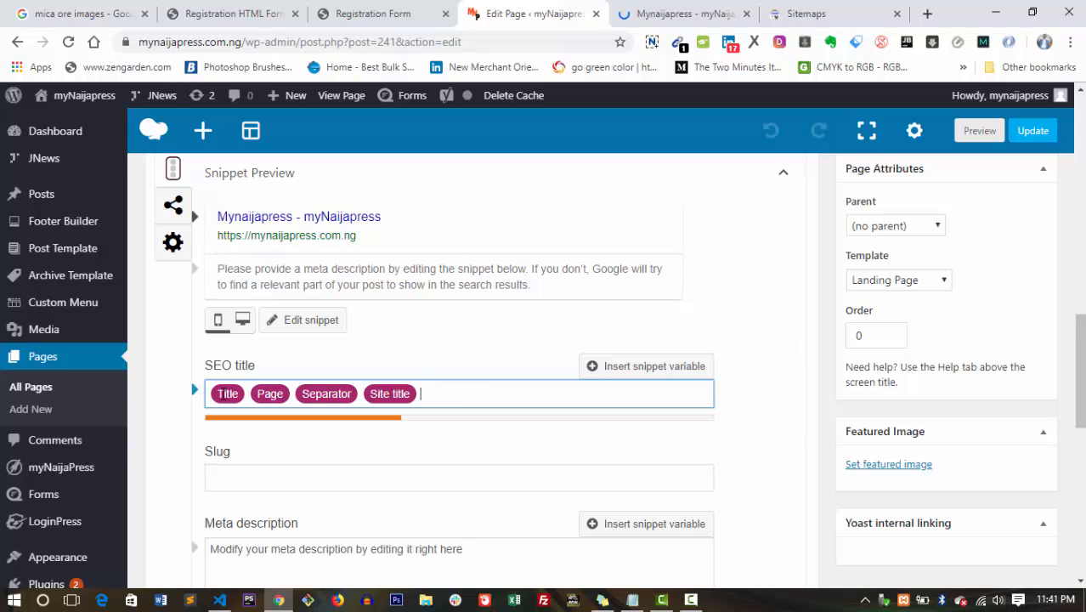
{"action": "key", "text": "ctrl+a"}
{"action": "key", "text": "BackSpace"}
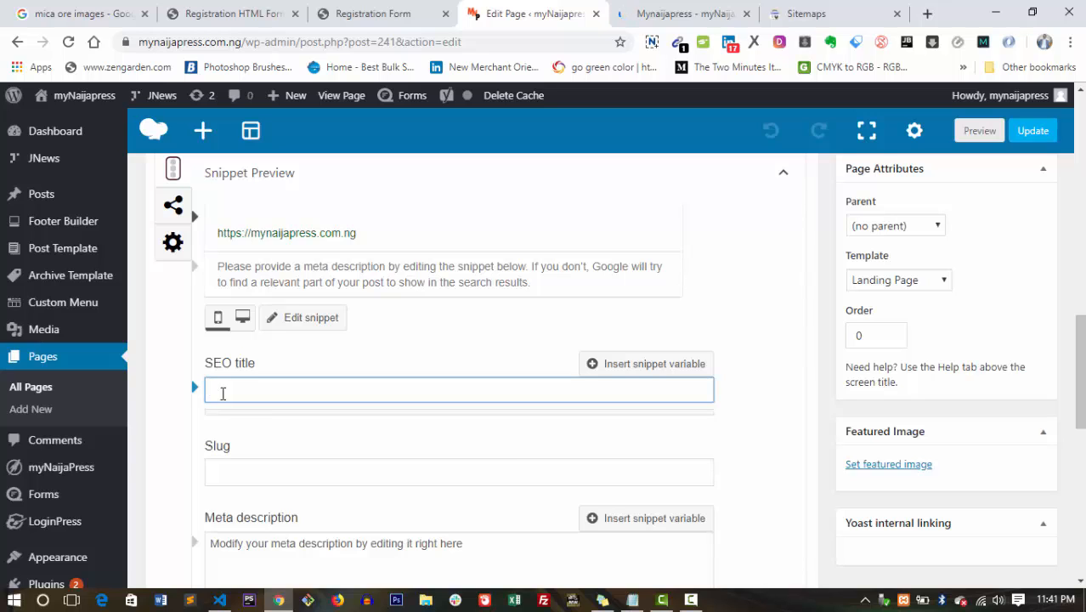
{"action": "type", "text": "Latest"}
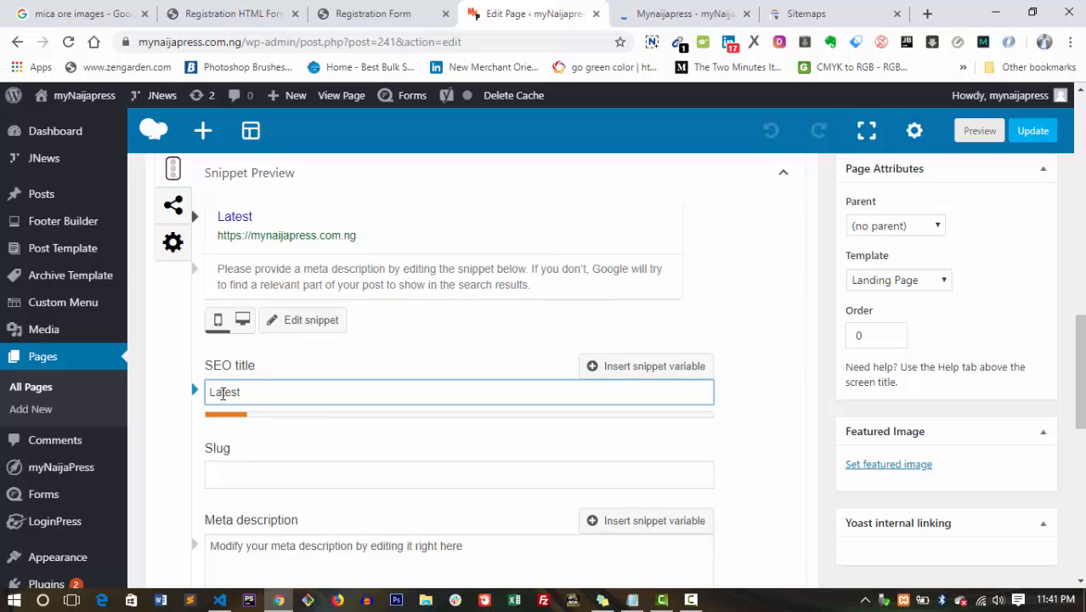
{"action": "type", "text": " Politicfal"}
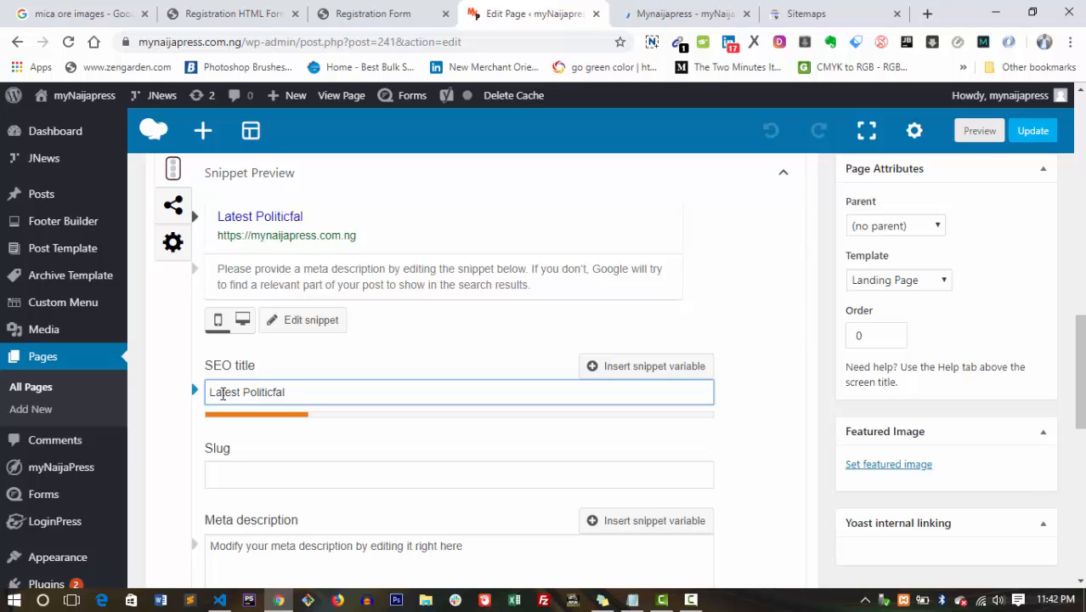
{"action": "key", "text": "BackSpace"}
{"action": "key", "text": "BackSpace"}
{"action": "key", "text": "BackSpace"}
{"action": "type", "text": "al News "}
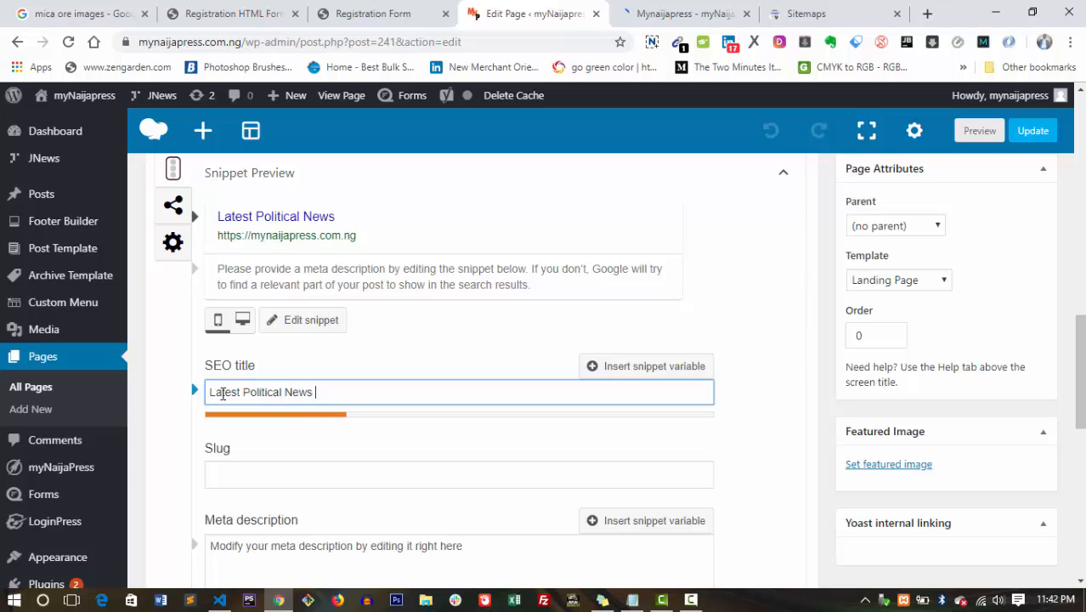
{"action": "type", "text": "In"}
{"action": "key", "text": "BackSpace"}
{"action": "key", "text": "BackSpace"}
{"action": "type", "text": "in Nigeria"}
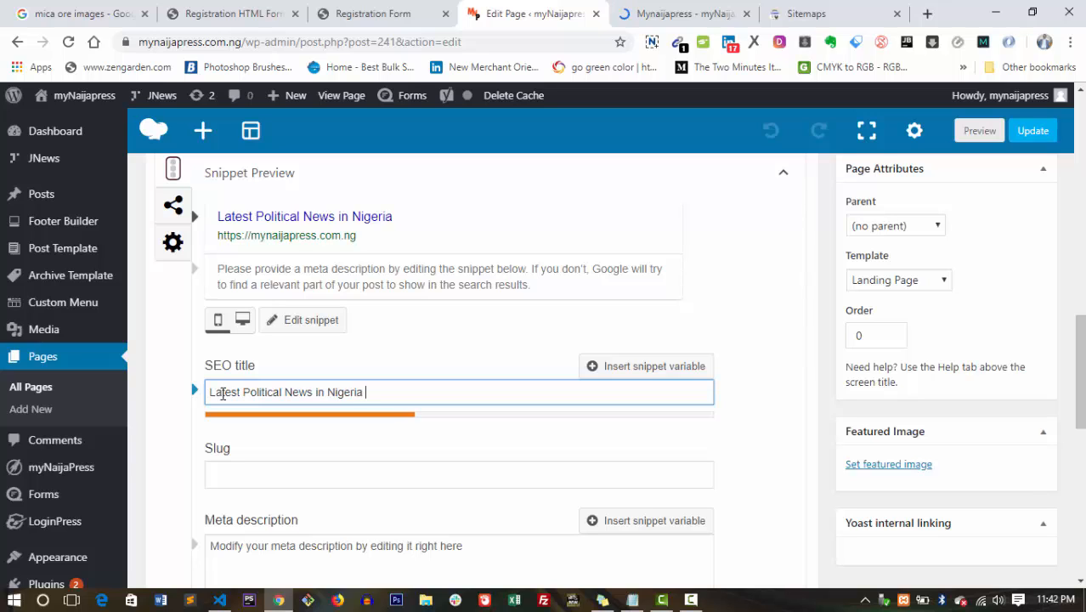
{"action": "type", "text": " }"}
{"action": "key", "text": "BackSpace"}
{"action": "type", "text": "| My"}
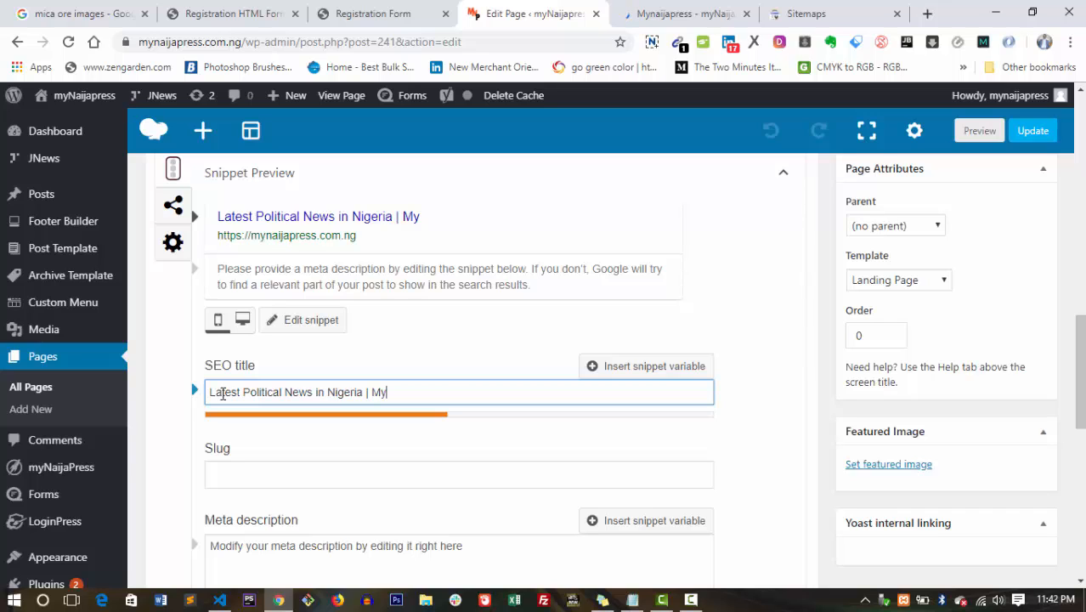
{"action": "type", "text": "naijapress"}
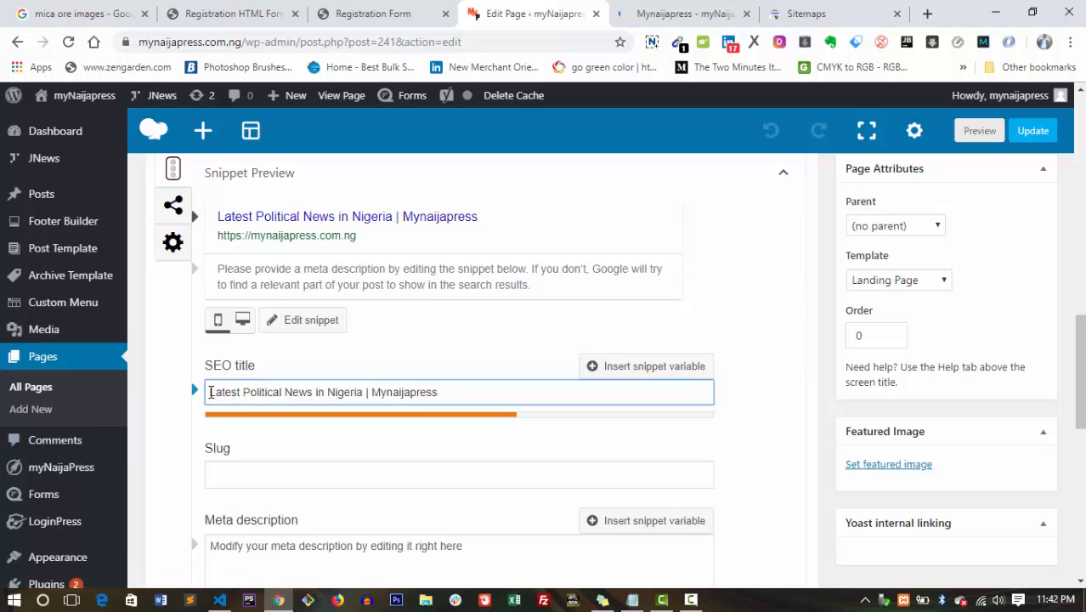
Add 'Get' and 'and trending' to the SEO title and try a 24/7 suffix.
{"action": "left_click", "coordinate": [209, 392]}
{"action": "type", "text": "Get"}
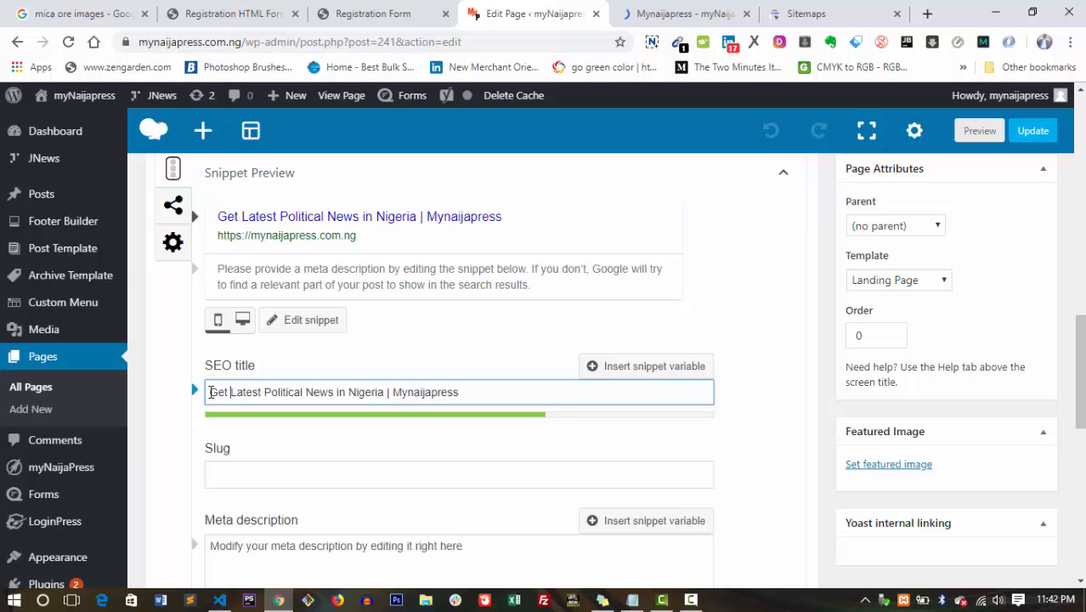
{"action": "left_click", "coordinate": [265, 392]}
{"action": "type", "text": "and trending"}
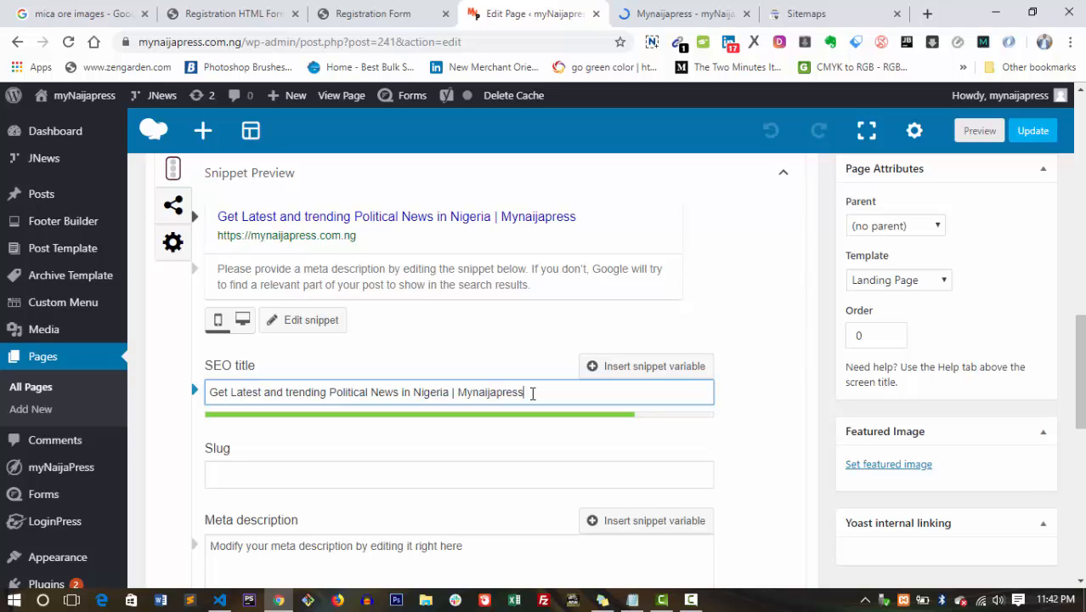
{"action": "type", "text": "| 2hrs "}
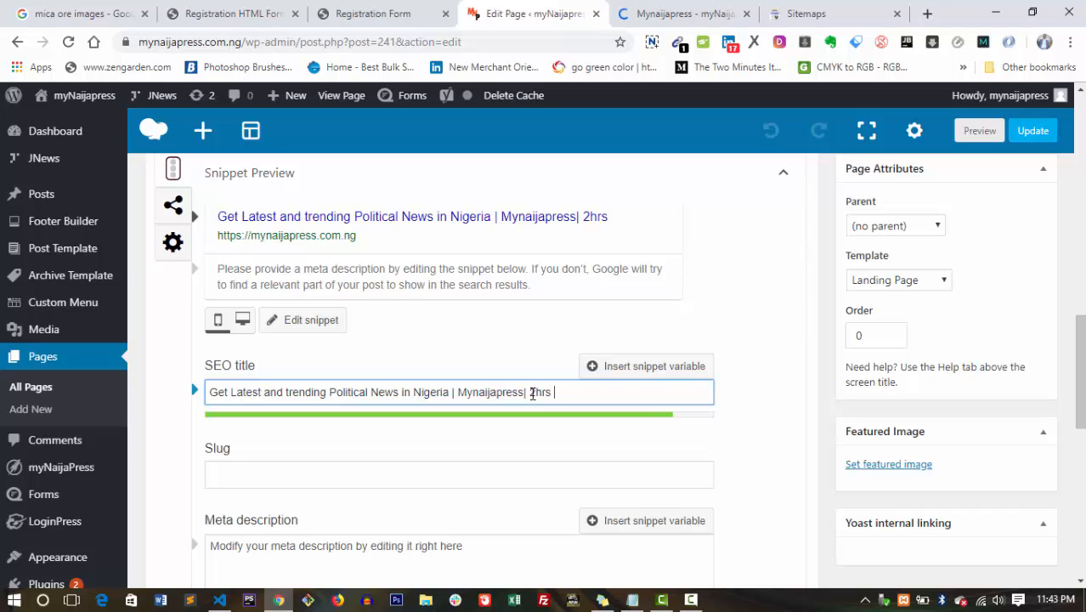
{"action": "type", "text": "7 dys"}
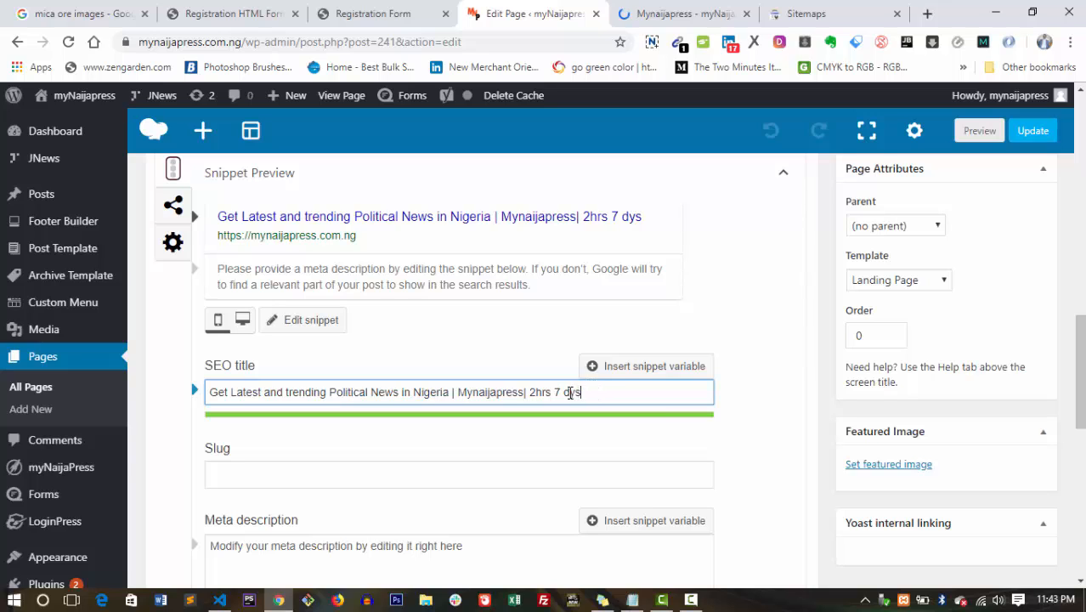
{"action": "left_click", "coordinate": [570, 392]}
{"action": "type", "text": "a"}
{"action": "left_click", "coordinate": [597, 392]}
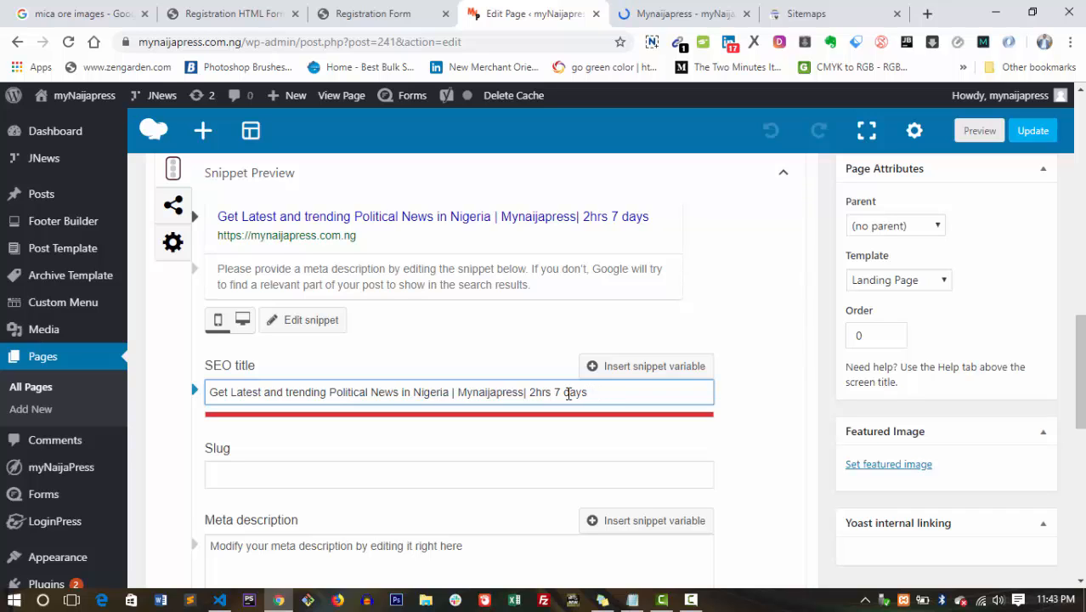
{"action": "key", "text": "BackSpace"}
{"action": "key", "text": "BackSpace"}
{"action": "key", "text": "BackSpace"}
{"action": "key", "text": "BackSpace"}
{"action": "key", "text": "BackSpace"}
{"action": "key", "text": "BackSpace"}
{"action": "key", "text": "BackSpace"}
{"action": "key", "text": "BackSpace"}
{"action": "key", "text": "BackSpace"}
{"action": "key", "text": "BackSpace"}
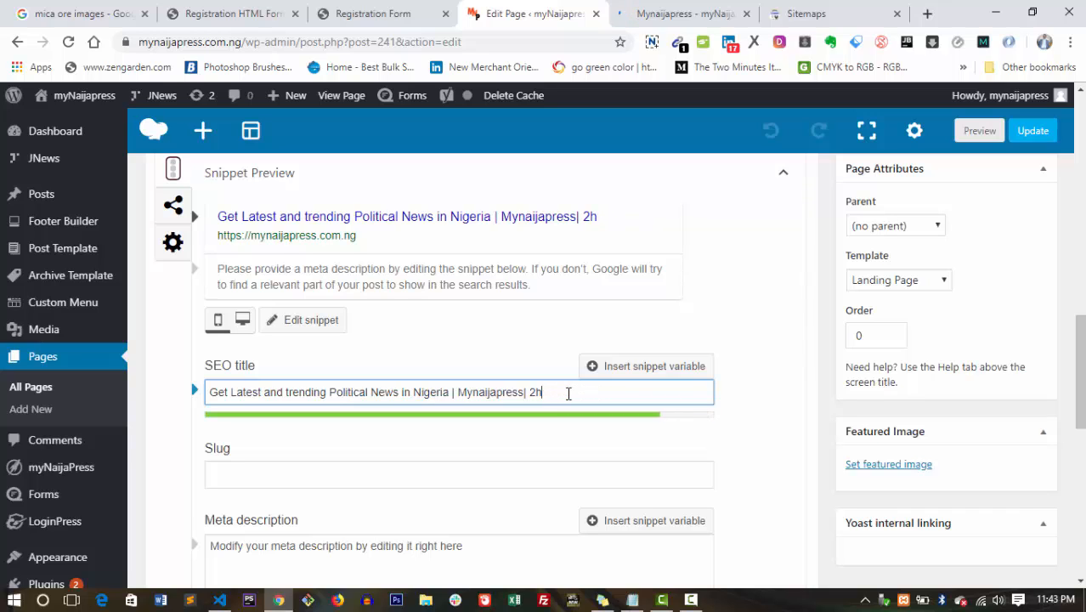
{"action": "type", "text": "4/7"}
Extend Mynaijapress to 'Mynaijapress.com.ng' and remove the trailing '| 24/' text from the title.
{"action": "type", "text": ".comng"}
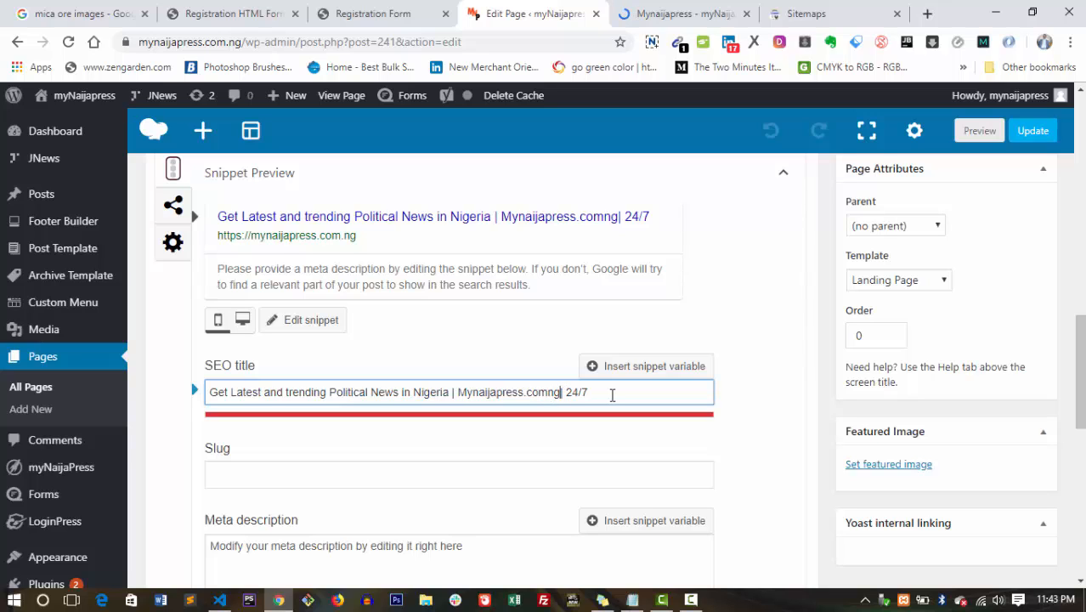
{"action": "key", "text": "Delete"}
{"action": "key", "text": "Delete"}
{"action": "key", "text": "Delete"}
{"action": "key", "text": "Delete"}
{"action": "key", "text": "Delete"}
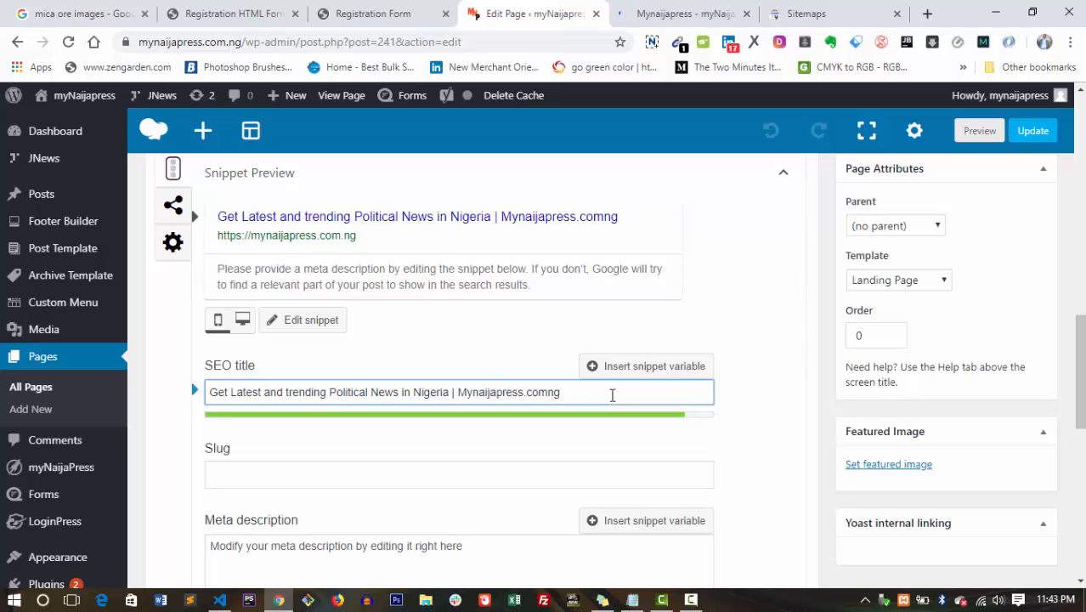
{"action": "left_click", "coordinate": [549, 390]}
{"action": "type", "text": "."}
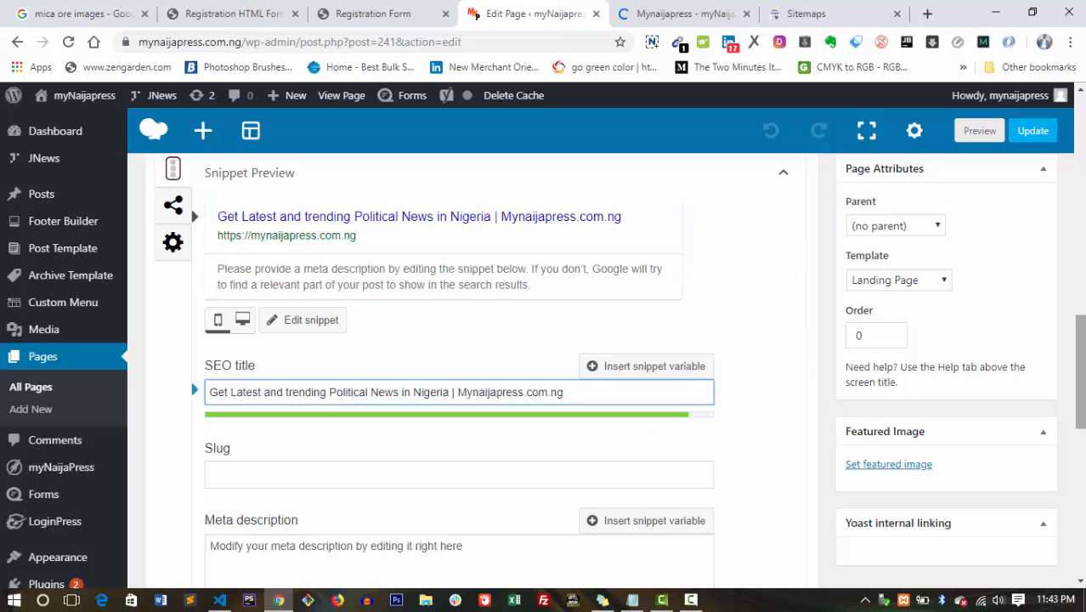
{"action": "mouse_move", "coordinate": [1080, 373]}
{"action": "left_mouse_down"}
{"action": "mouse_move", "coordinate": [1080, 350]}
{"action": "mouse_move", "coordinate": [1080, 371]}
{"action": "left_mouse_up"}
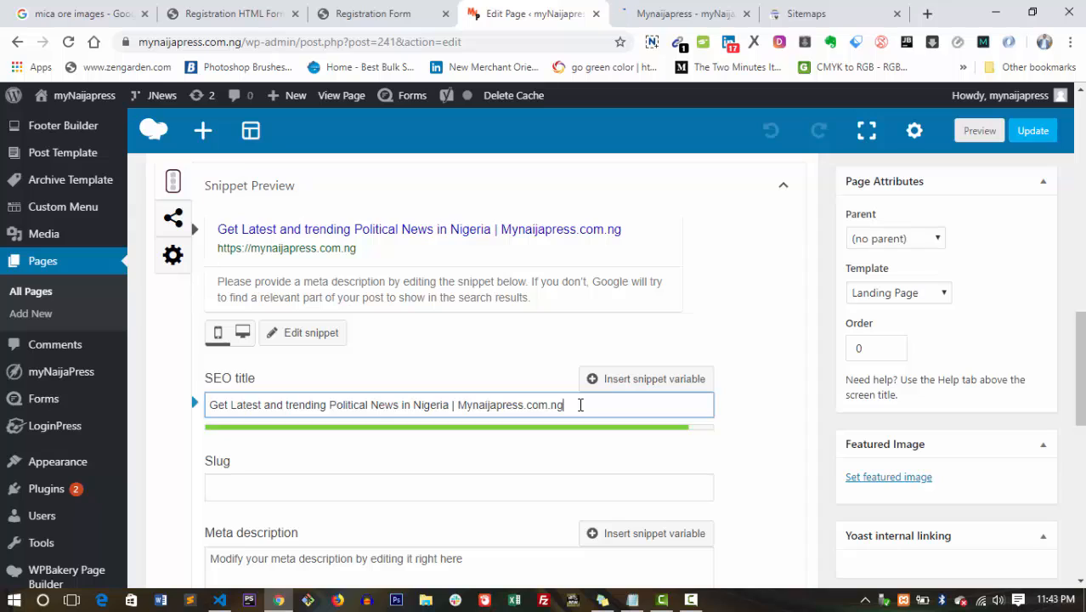
{"action": "type", "text": "| 24/"}
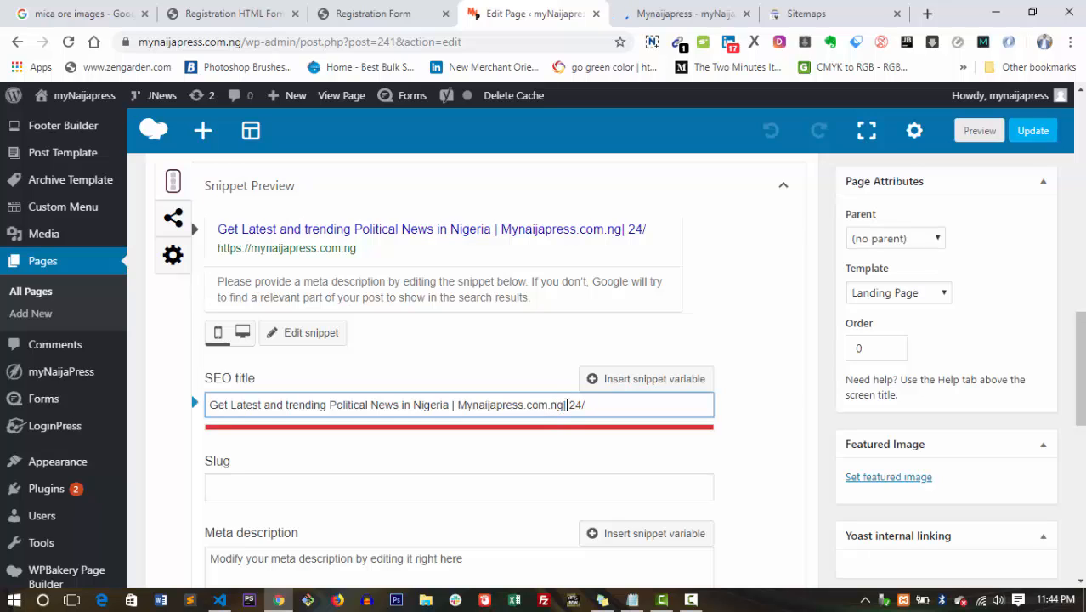
{"action": "left_click_drag", "start_coordinate": [564, 405], "coordinate": [599, 404]}
{"action": "key", "text": "BackSpace"}
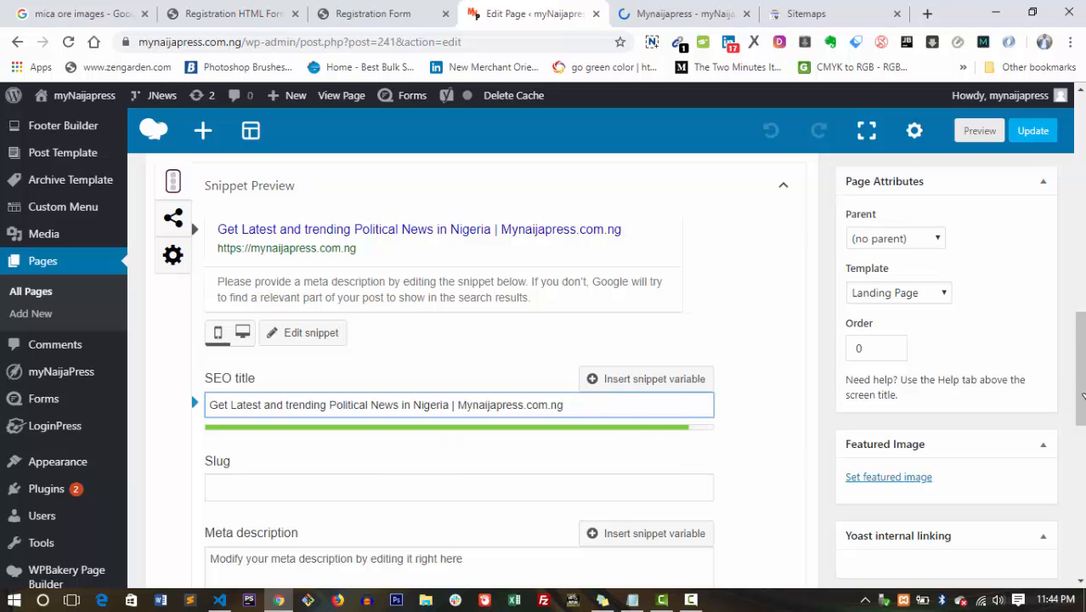
{"action": "mouse_move", "coordinate": [1082, 386]}
{"action": "left_mouse_down"}
{"action": "mouse_move", "coordinate": [1082, 372]}
{"action": "mouse_move", "coordinate": [1082, 381]}
{"action": "left_mouse_up"}
Enter the slug 'We bring you latest and trending news on Nigeria Politics', correcting typos.
{"action": "left_click", "coordinate": [407, 514]}
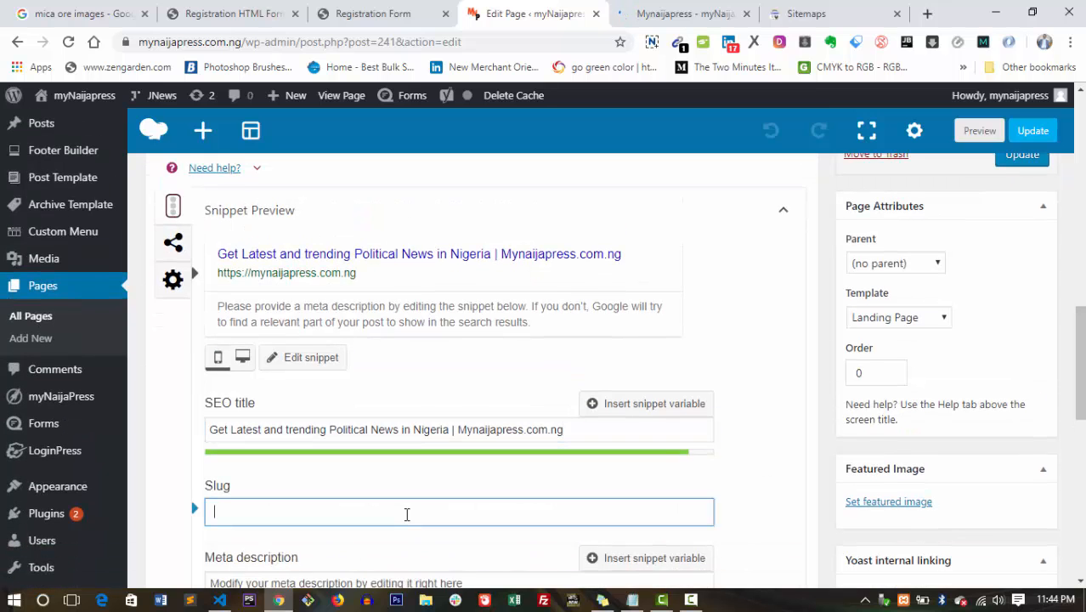
{"action": "type", "text": "We bring you latest "}
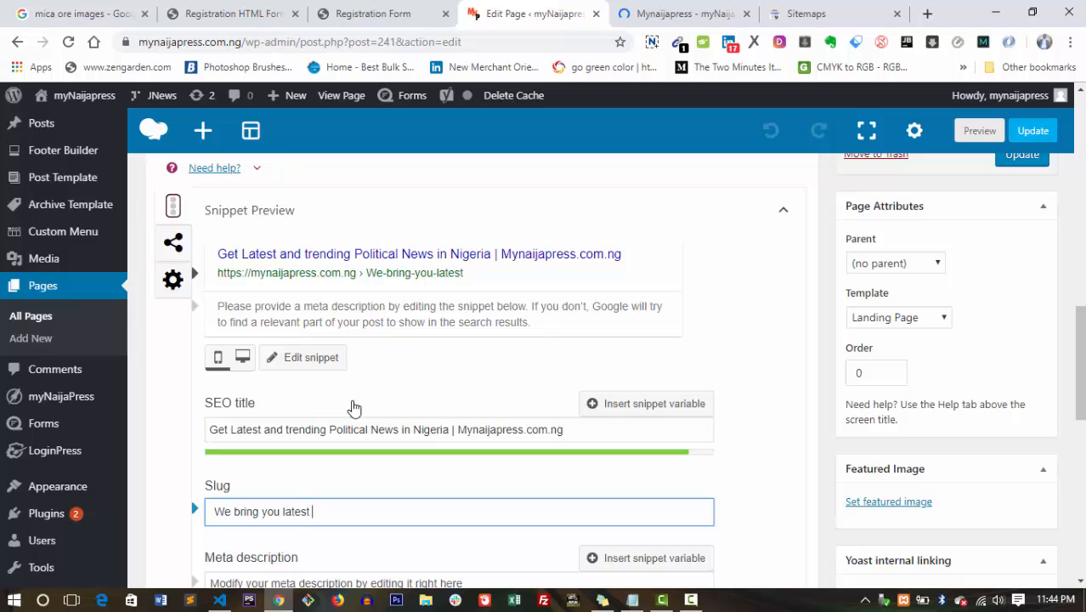
{"action": "type", "text": "and trending "}
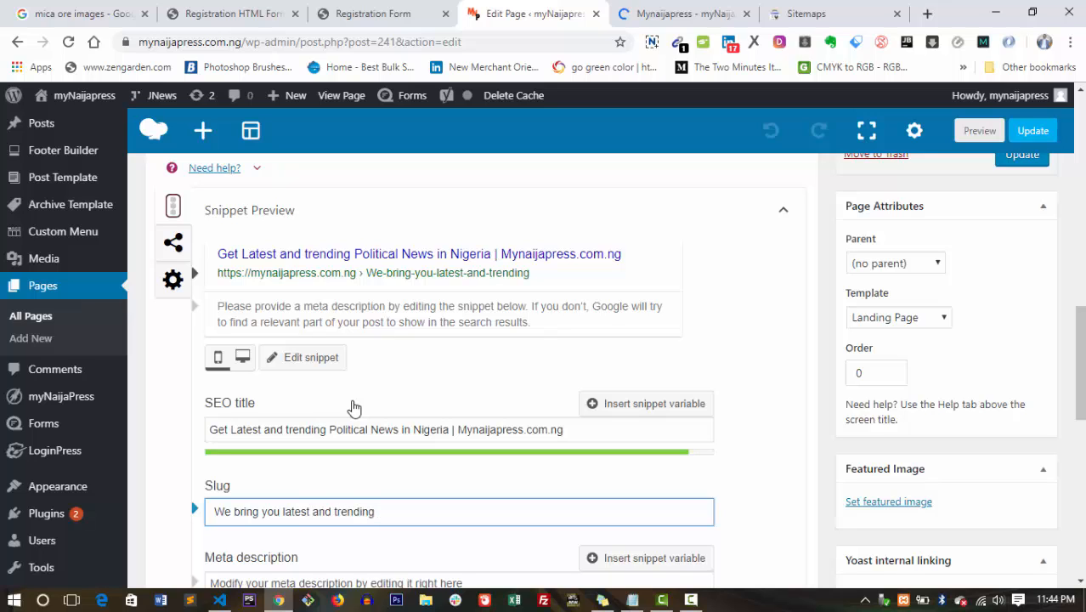
{"action": "type", "text": "politival"}
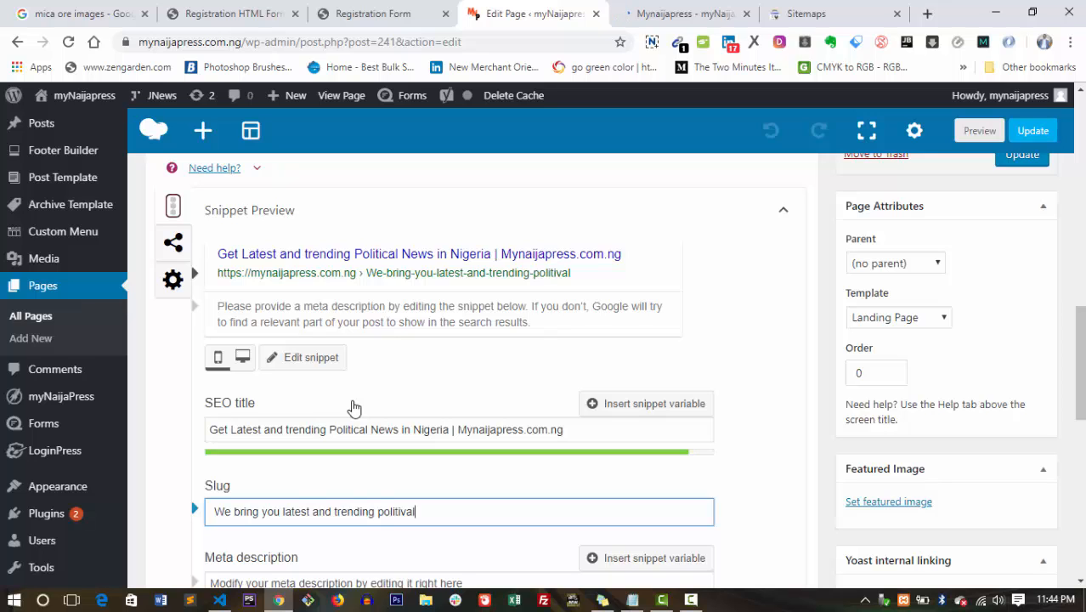
{"action": "key", "text": "BackSpace"}
{"action": "key", "text": "BackSpace"}
{"action": "key", "text": "BackSpace"}
{"action": "key", "text": "BackSpace"}
{"action": "key", "text": "BackSpace"}
{"action": "key", "text": "BackSpace"}
{"action": "key", "text": "BackSpace"}
{"action": "key", "text": "BackSpace"}
{"action": "key", "text": "BackSpace"}
{"action": "type", "text": "news i on Nihgeri"}
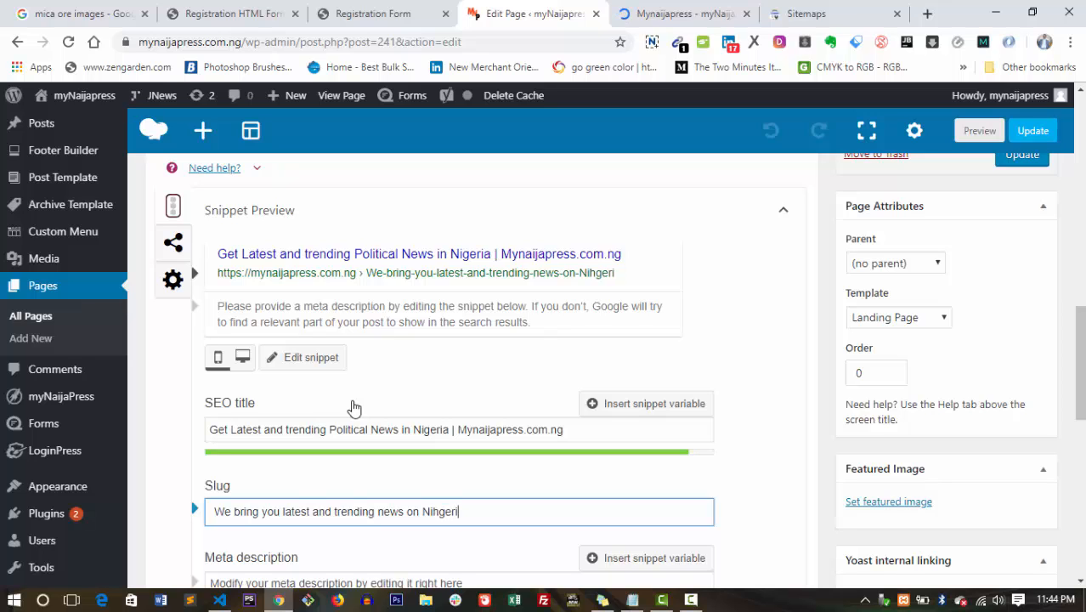
{"action": "type", "text": "a Politics"}
{"action": "left_click", "coordinate": [439, 515]}
{"action": "key", "text": "BackSpace"}
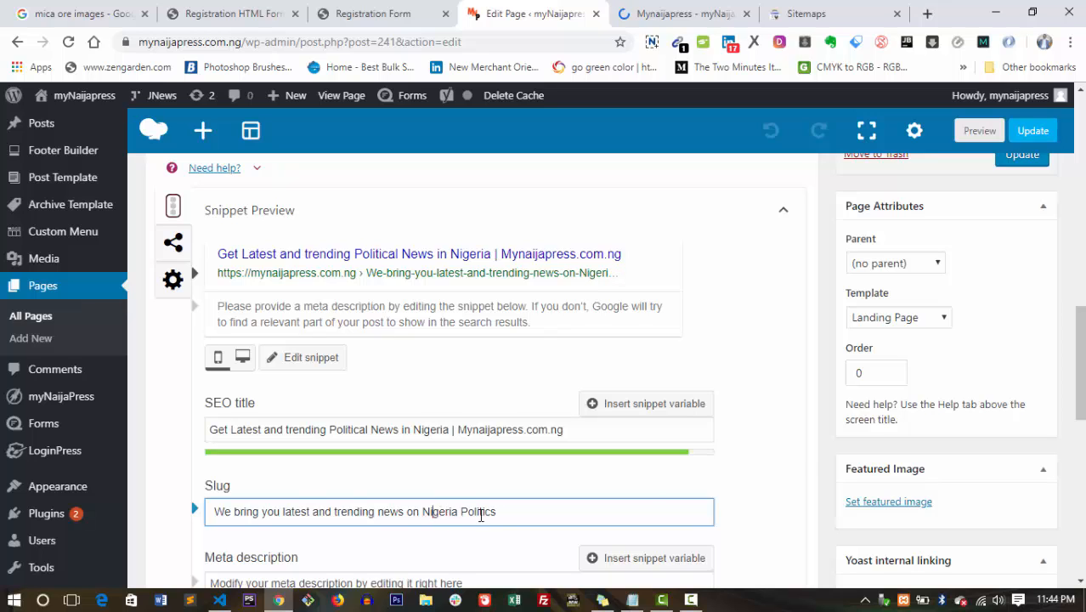
{"action": "scroll", "coordinate": [808, 449], "scroll_direction": "down", "scroll_amount": 2}
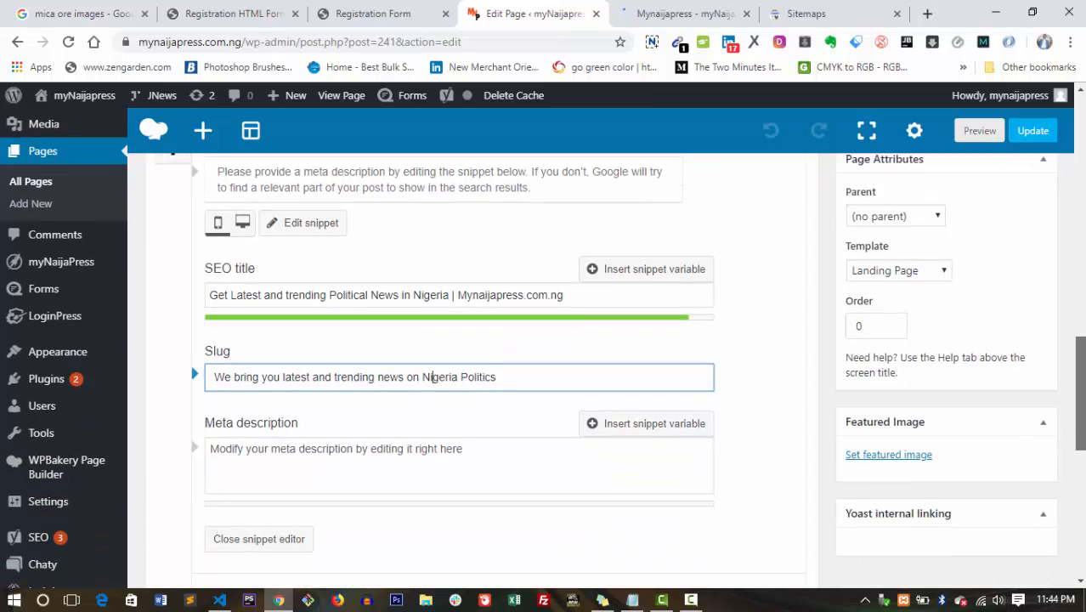
{"action": "scroll", "coordinate": [776, 490], "scroll_direction": "up", "scroll_amount": 1}
{"action": "scroll", "coordinate": [777, 490], "scroll_direction": "down", "scroll_amount": 1}
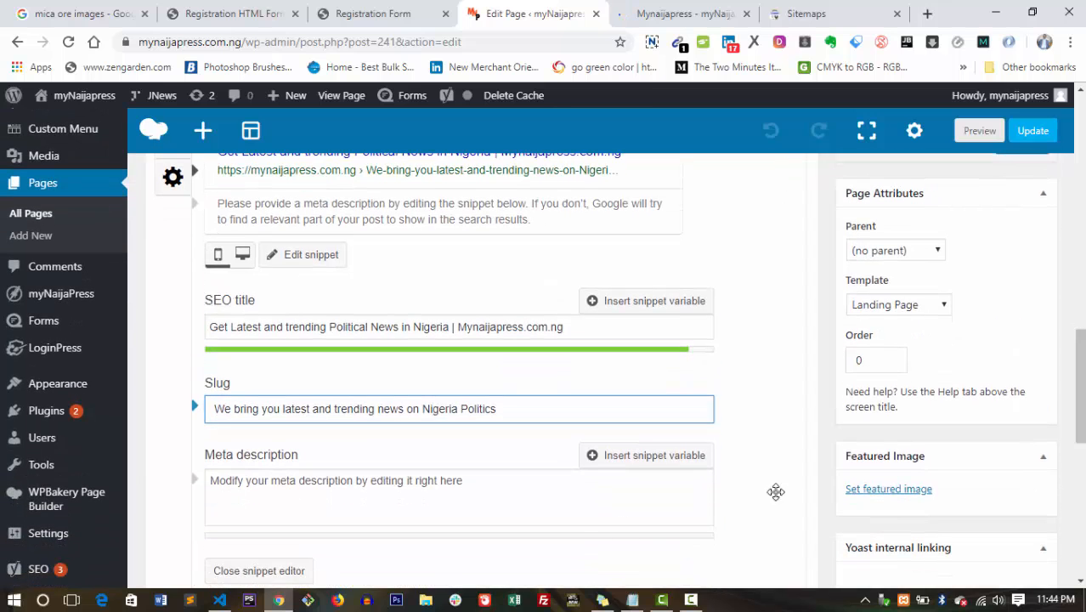
Write the meta description calling Mynaijapress.com.ng a trusted source of accurate News on Nigera Politics.
{"action": "left_click", "coordinate": [483, 496]}
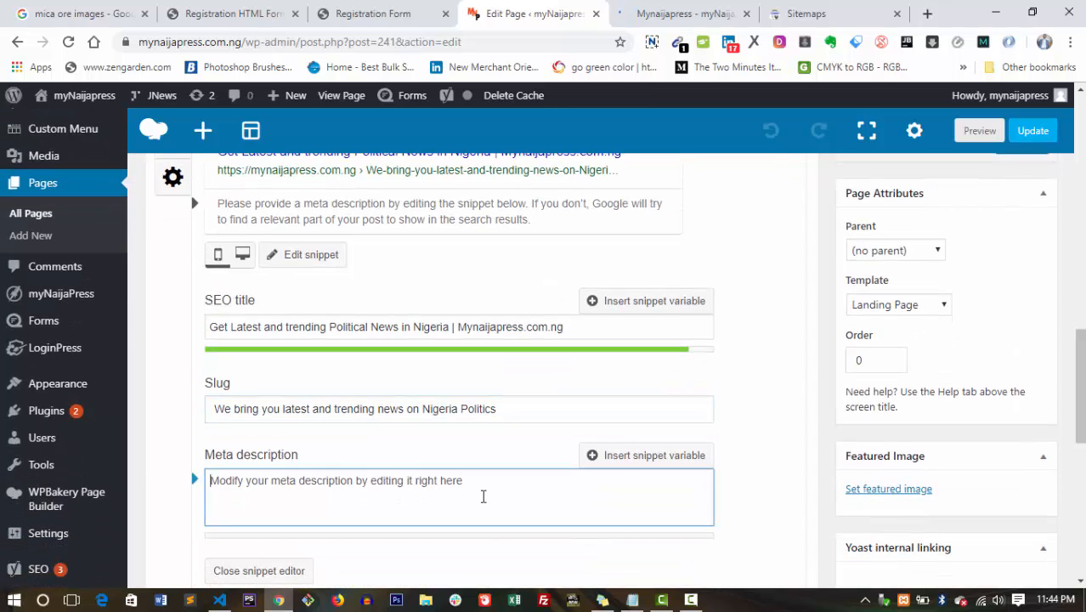
{"action": "type", "text": "Mynaija"}
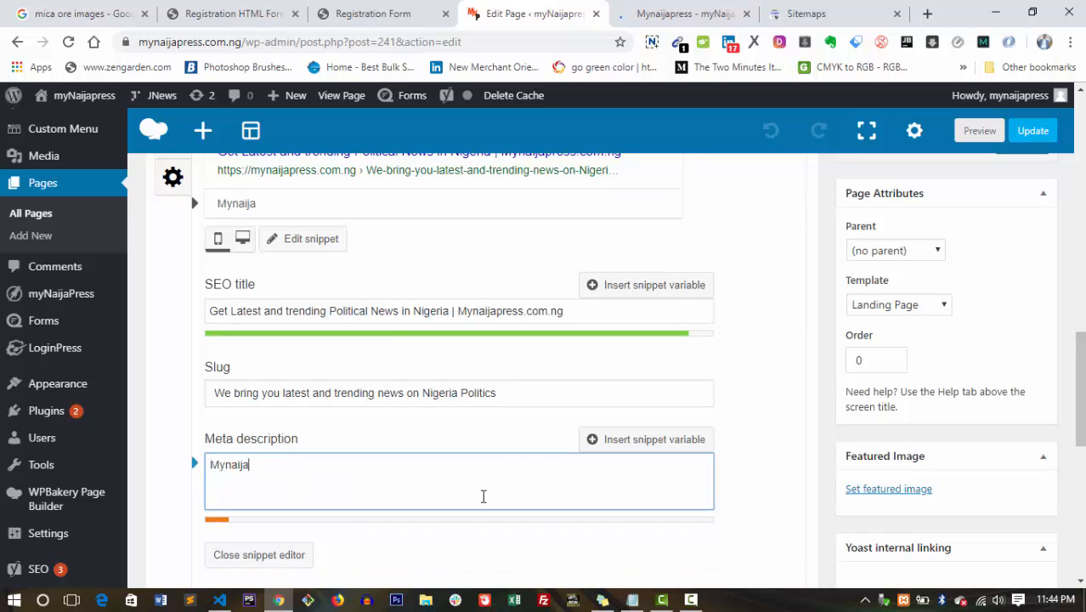
{"action": "type", "text": "press.com"}
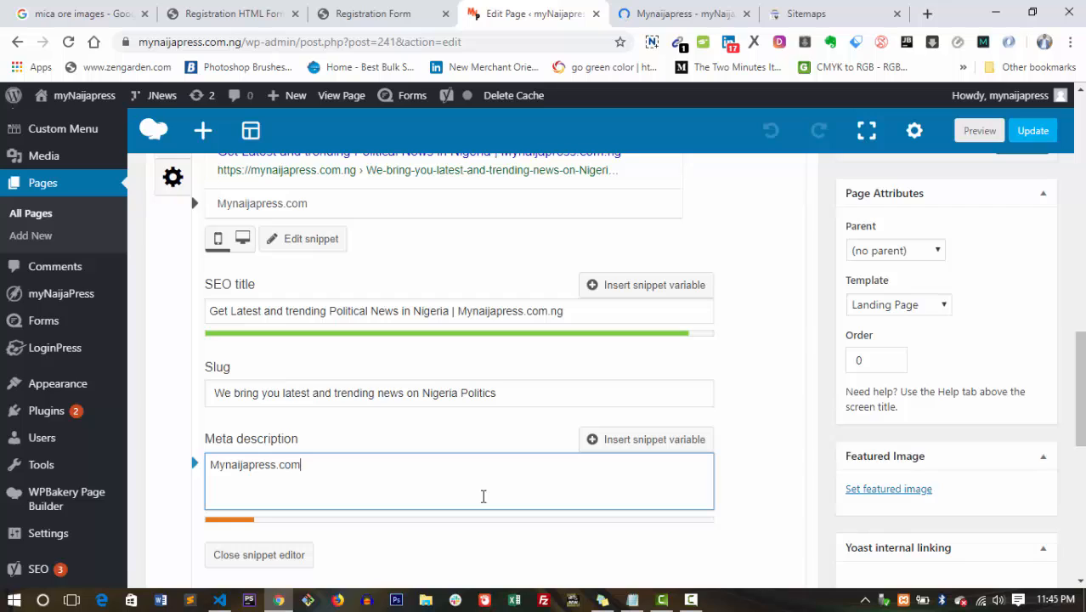
{"action": "type", "text": ".ng is one of "}
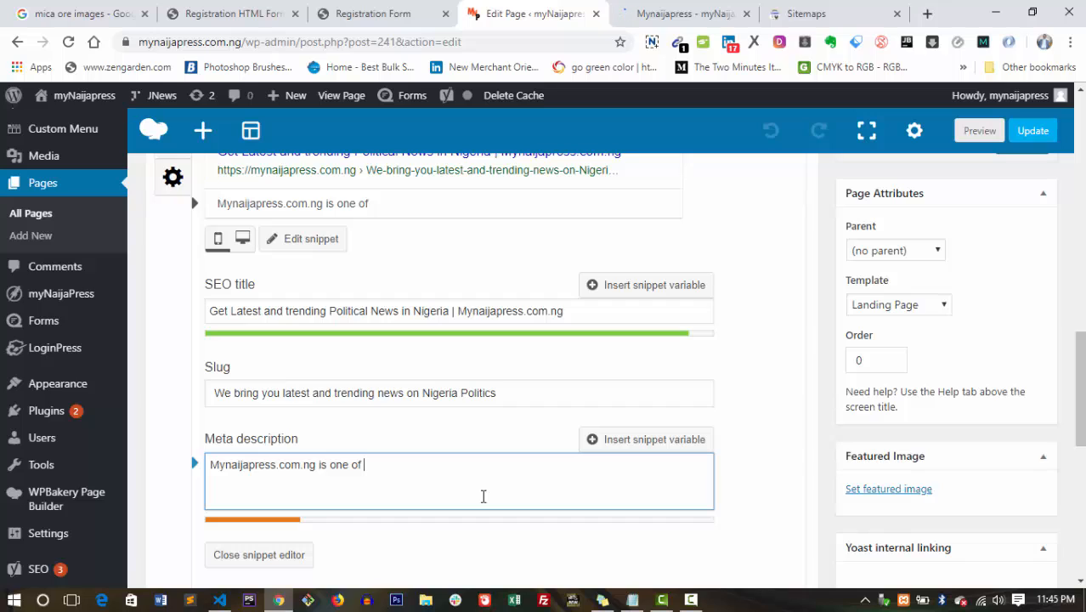
{"action": "type", "text": "Nigeria"}
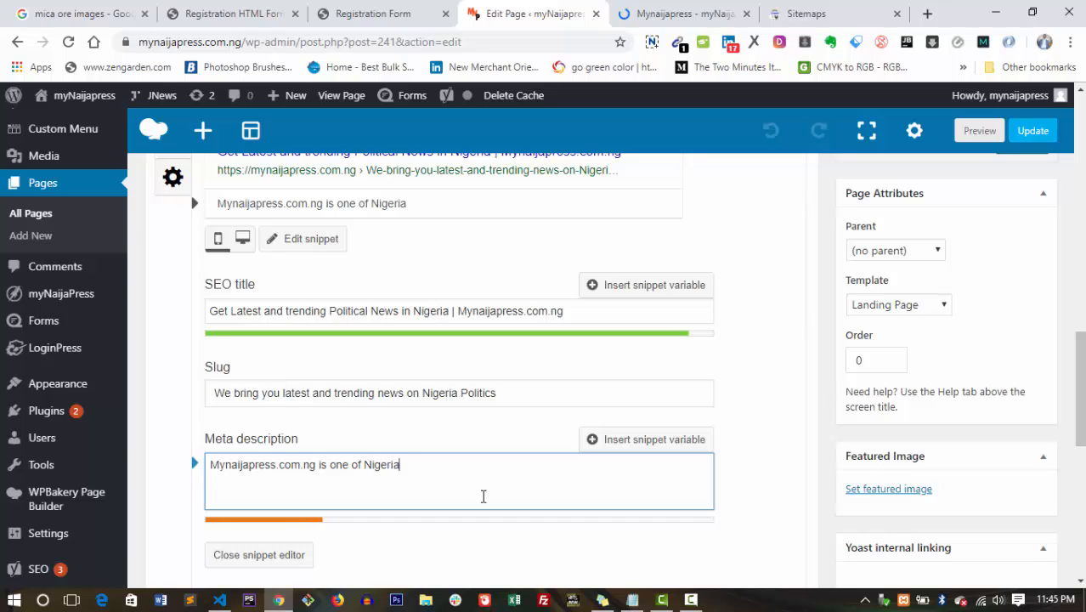
{"action": "type", "text": "'s trusted websi"}
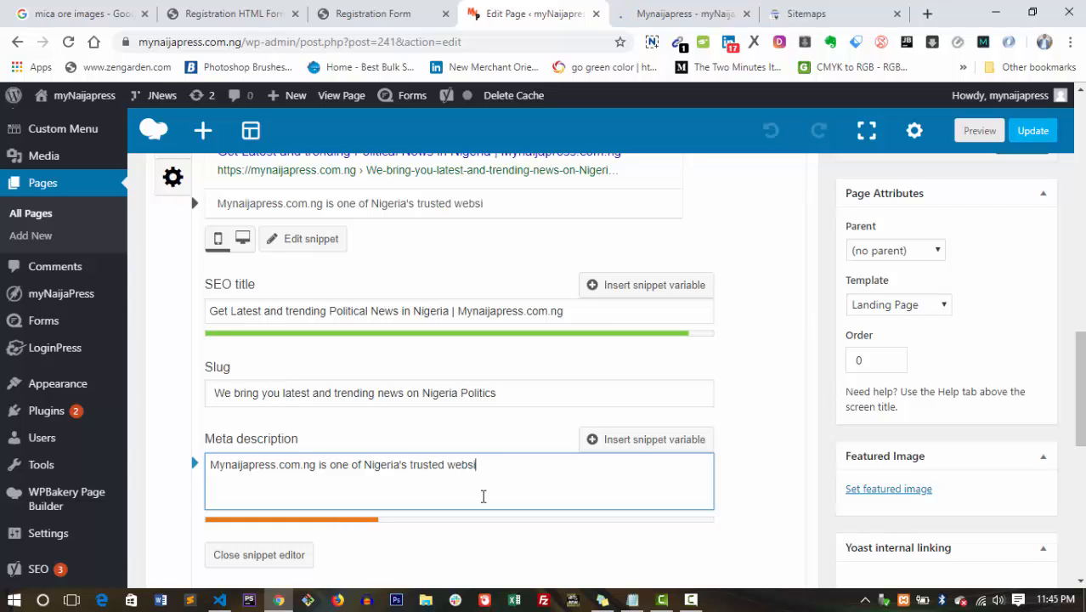
{"action": "type", "text": "te in de"}
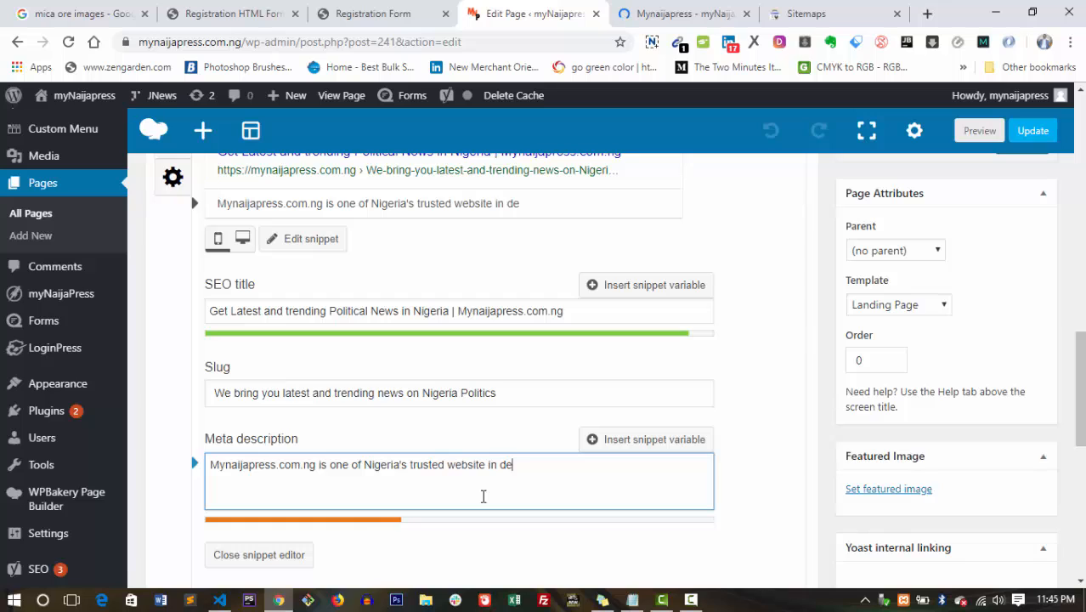
{"action": "type", "text": "livering a"}
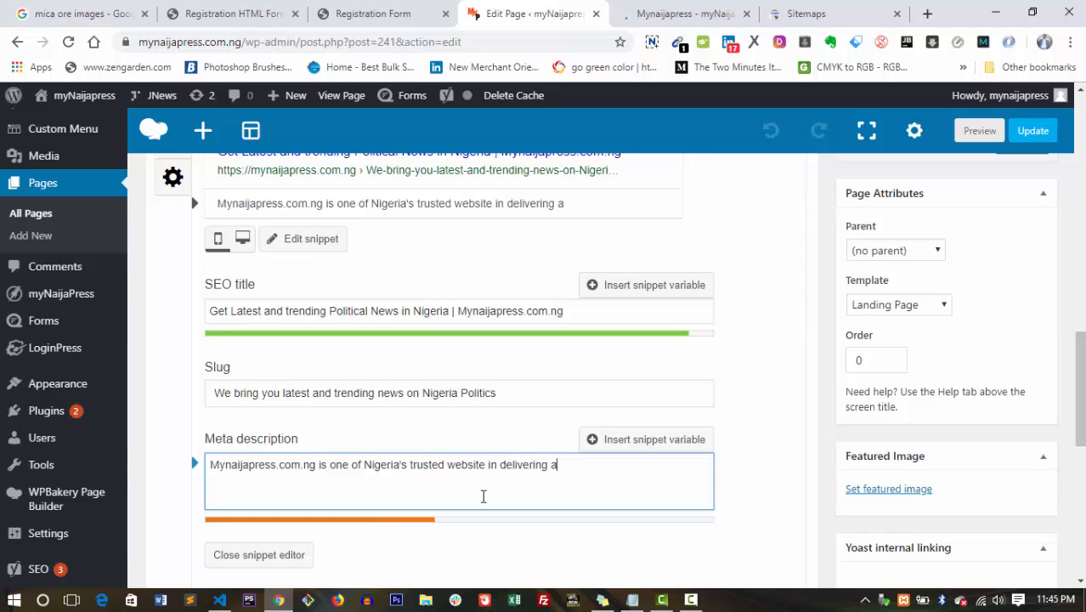
{"action": "type", "text": "ccurate"}
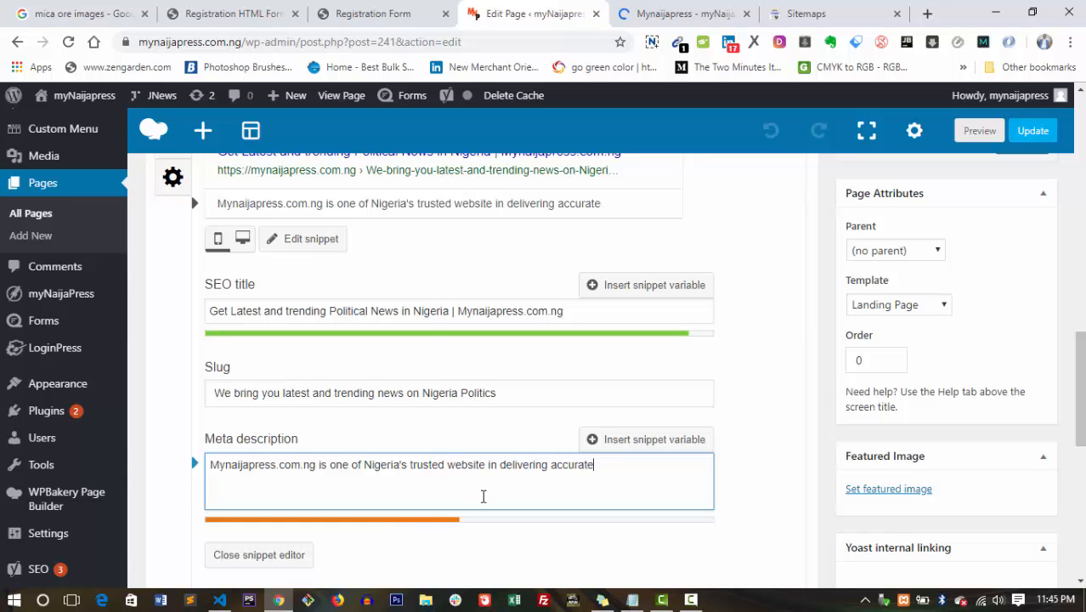
{"action": "type", "text": " and high"}
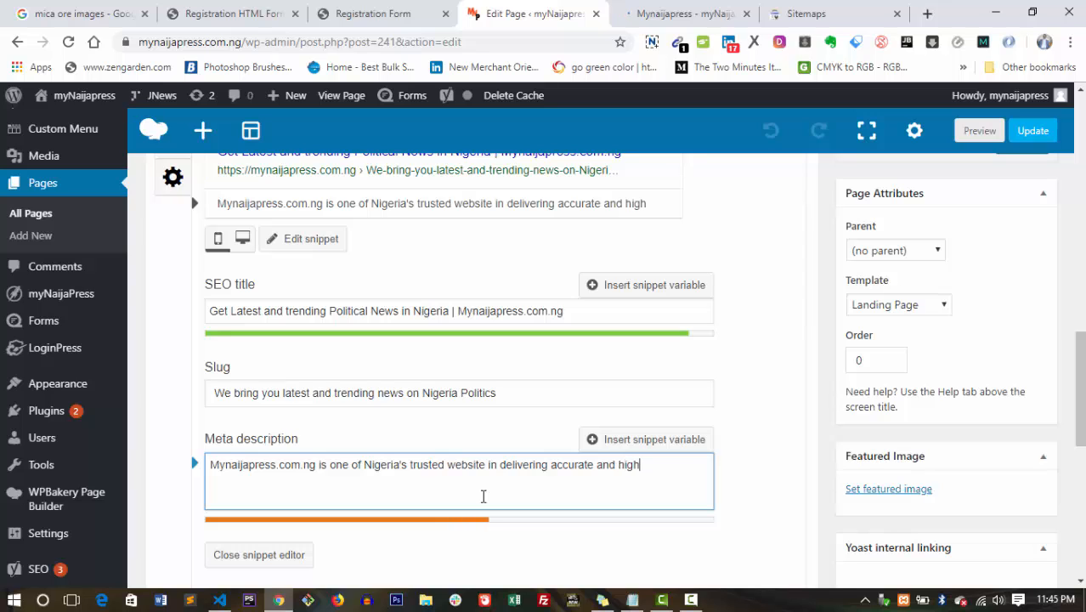
{"action": "type", "text": " quality "}
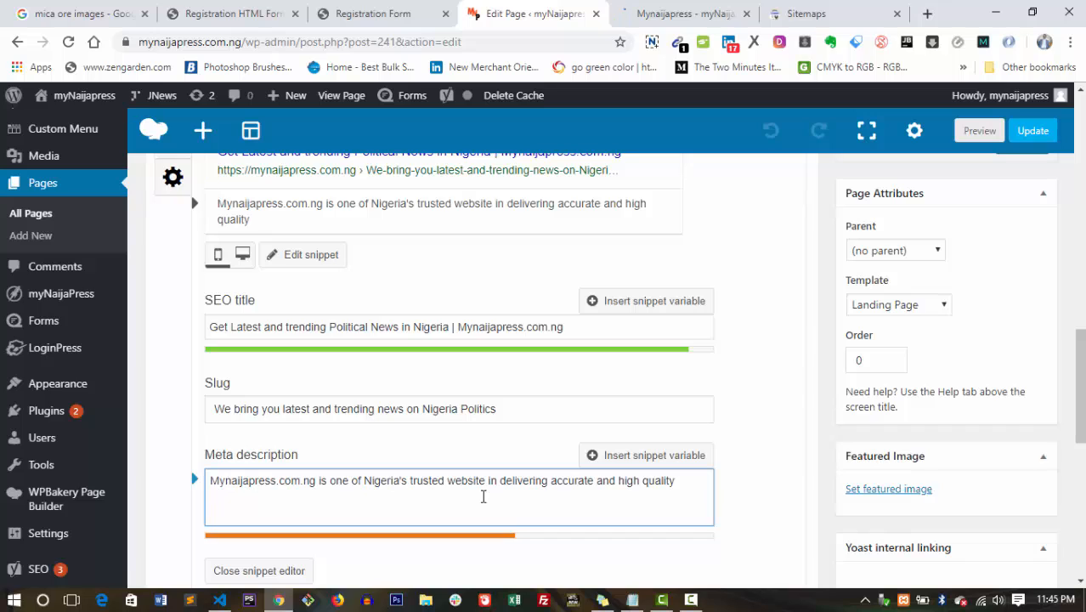
{"action": "type", "text": "News"}
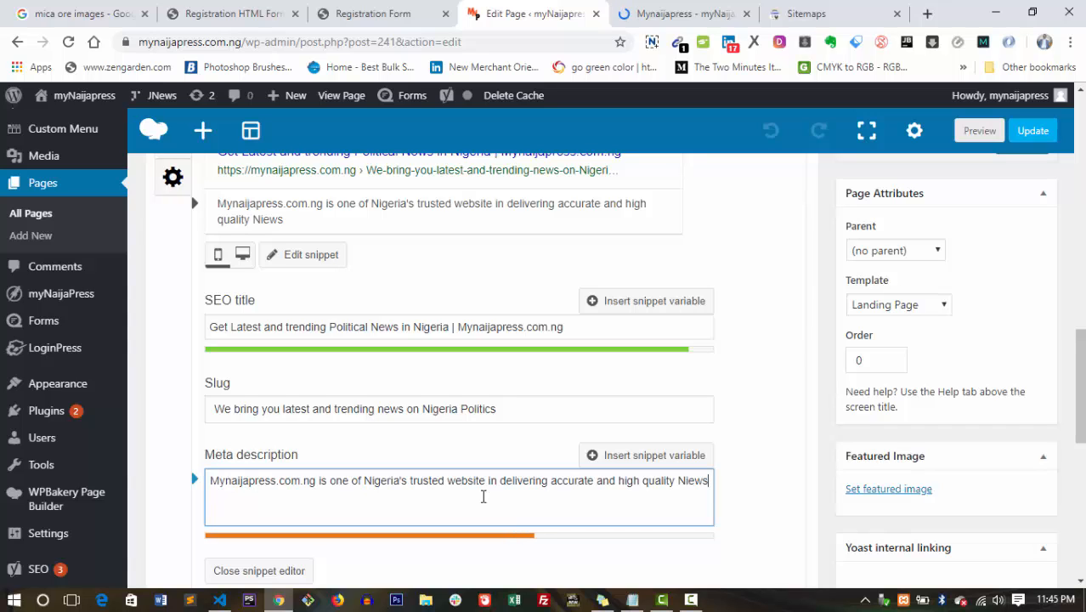
{"action": "key", "text": "BackSpace"}
{"action": "key", "text": "BackSpace"}
{"action": "key", "text": "BackSpace"}
{"action": "key", "text": "BackSpace"}
{"action": "type", "text": "ews on Nigera"}
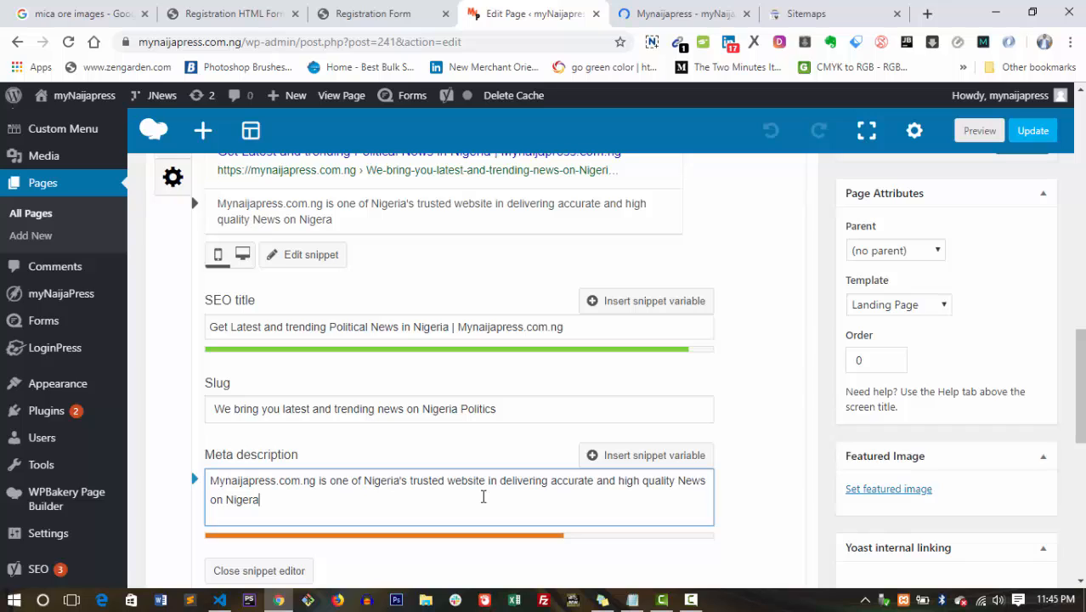
{"action": "type", "text": "Politics"}
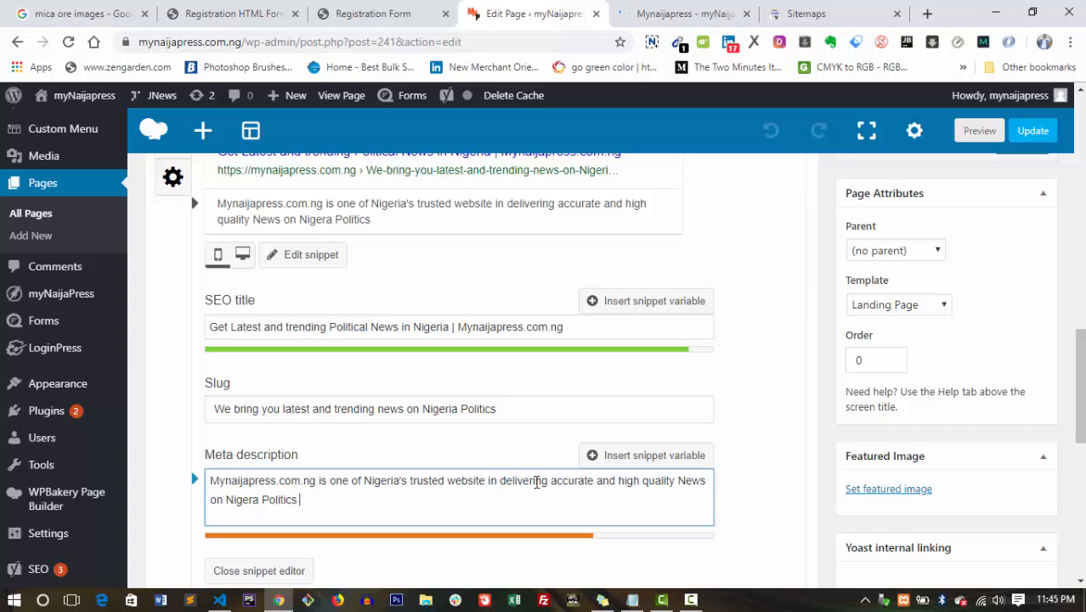
Insert ', latest' after 'accurate' and append 'and around the world.' to the meta description.
{"action": "left_click", "coordinate": [594, 481]}
{"action": "type", "text": ","}
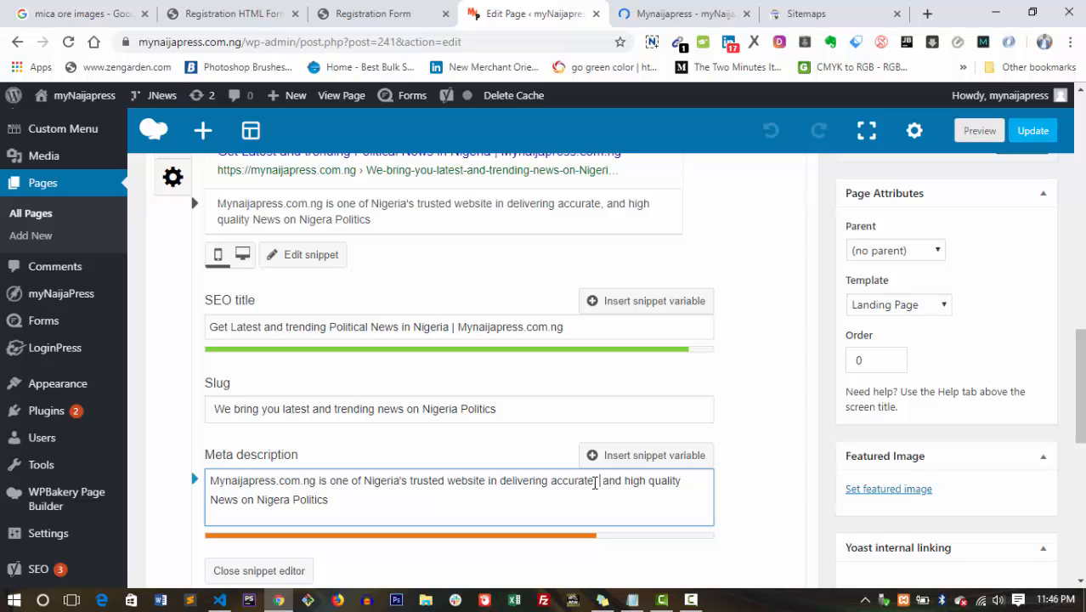
{"action": "type", "text": " latest"}
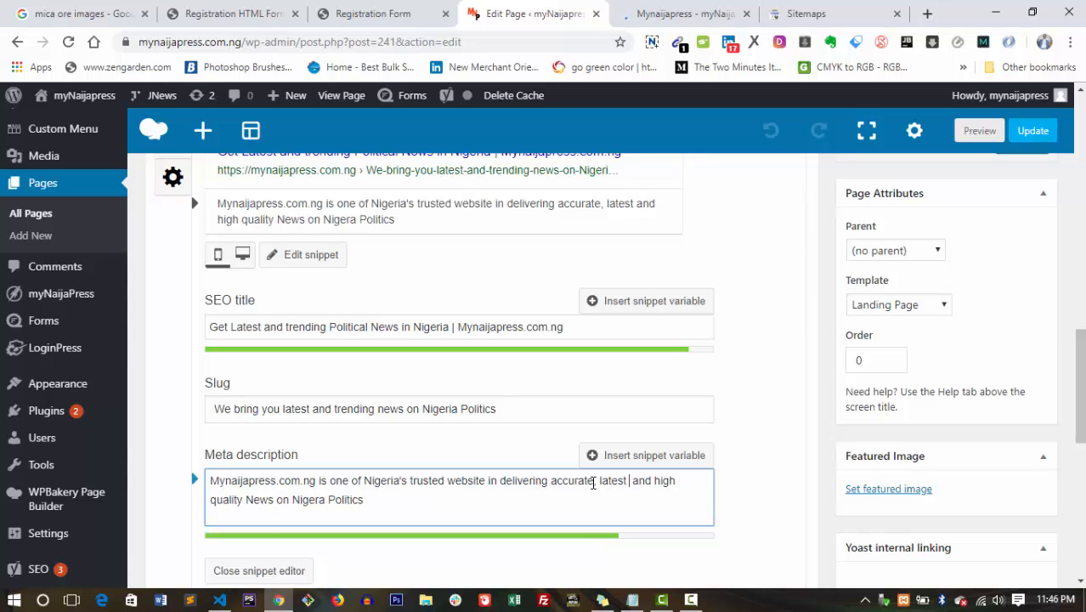
{"action": "left_click", "coordinate": [369, 500]}
{"action": "type", "text": "and"}
{"action": "type", "text": " around "}
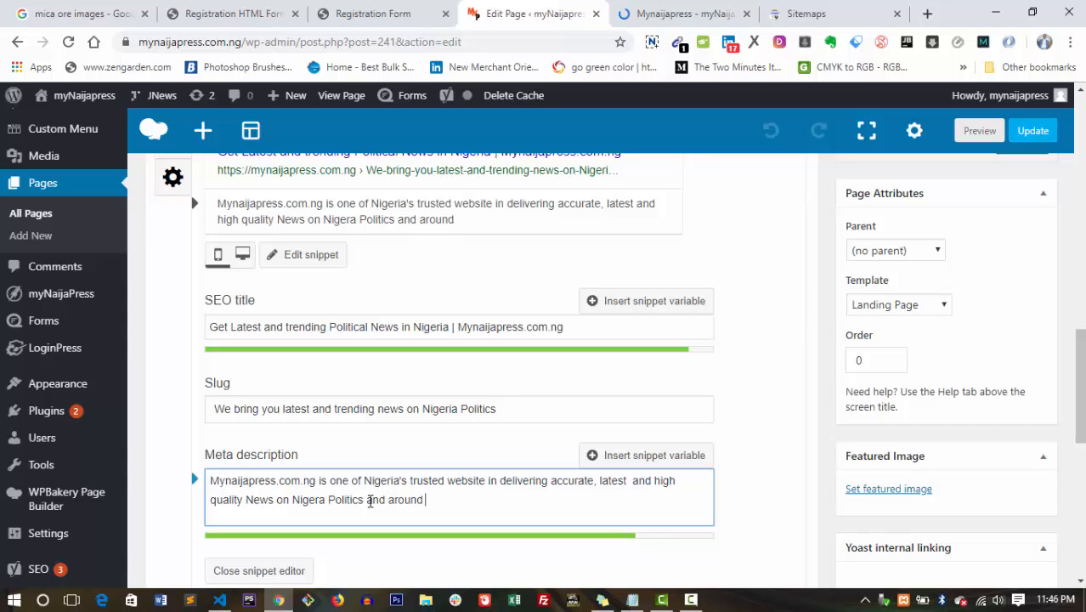
{"action": "type", "text": "the workld"}
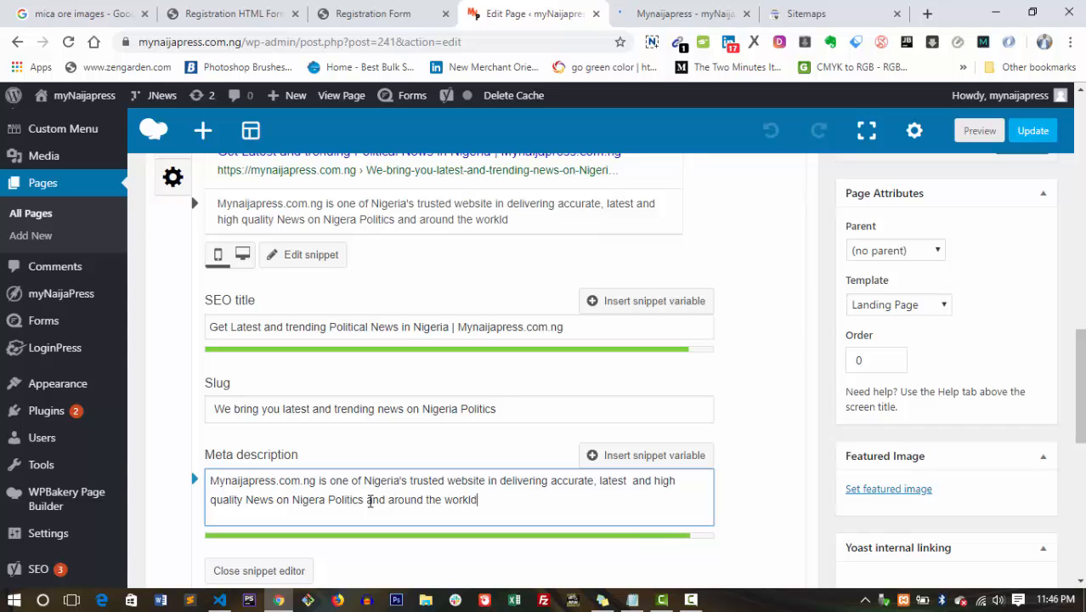
{"action": "left_click", "coordinate": [469, 501]}
{"action": "key", "text": "BackSpace"}
{"action": "type", "text": "."}
{"action": "left_click", "coordinate": [498, 500]}
{"action": "key", "text": "BackSpace"}
{"action": "key", "text": "BackSpace"}
{"action": "key", "text": "BackSpace"}
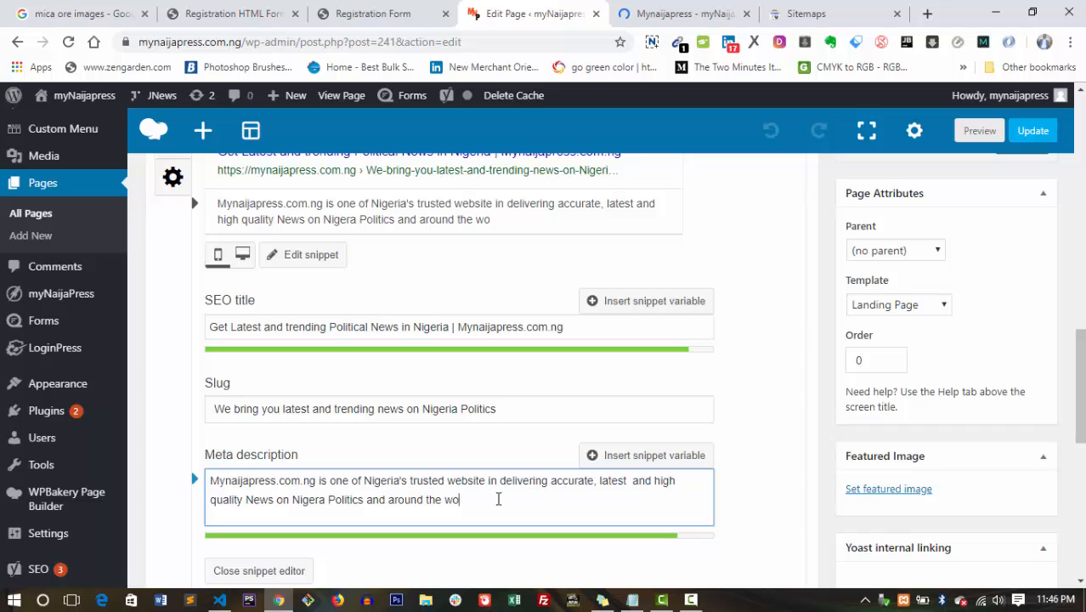
{"action": "type", "text": "rld."}
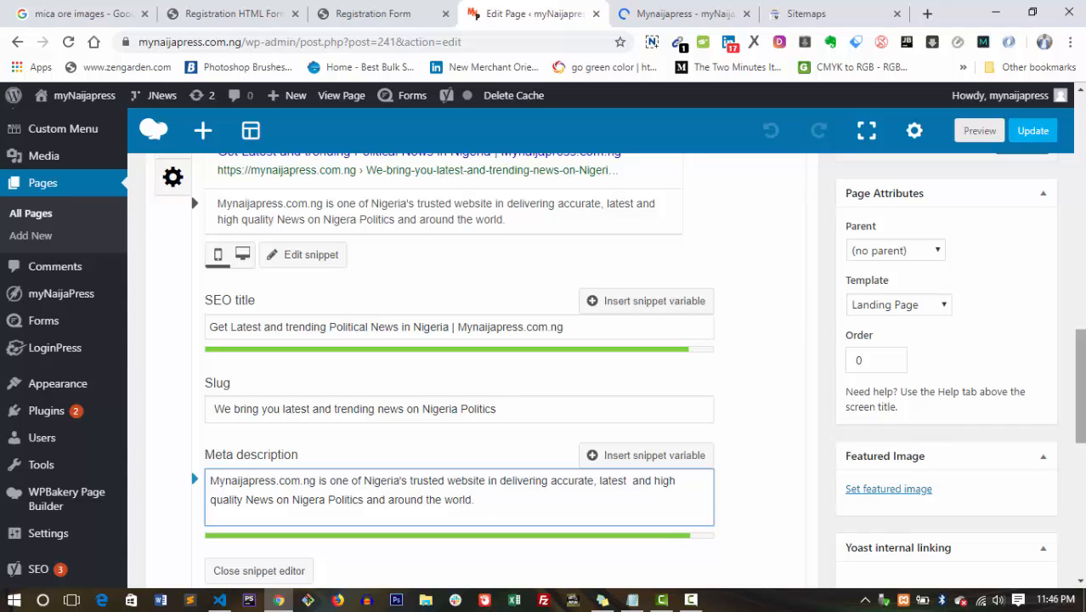
{"action": "scroll", "coordinate": [476, 365], "scroll_direction": "up", "scroll_amount": 4}
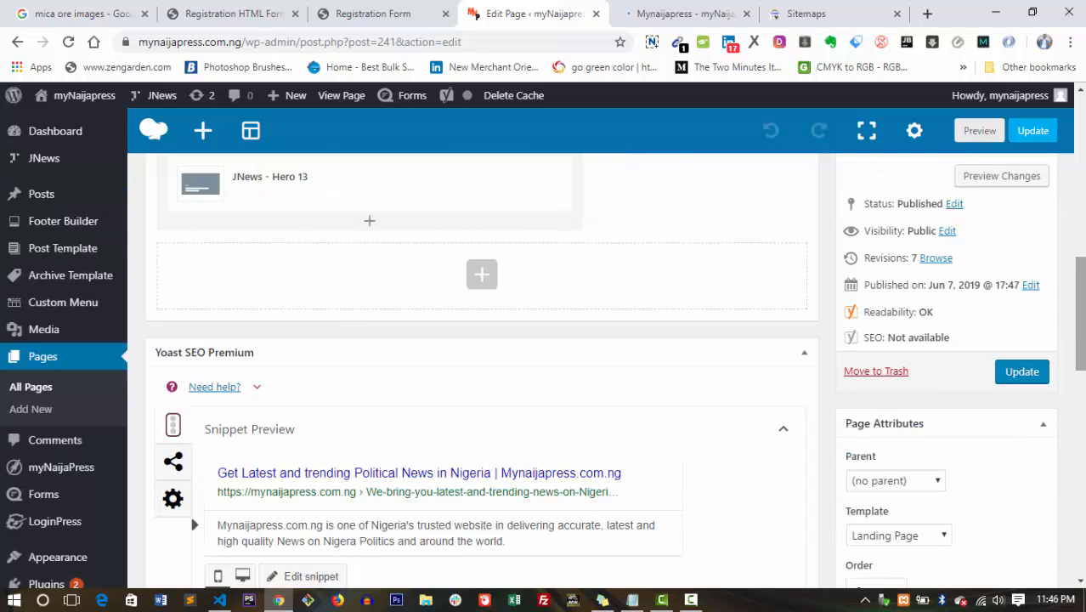
{"action": "scroll", "coordinate": [1084, 393], "scroll_direction": "down", "scroll_amount": 5}
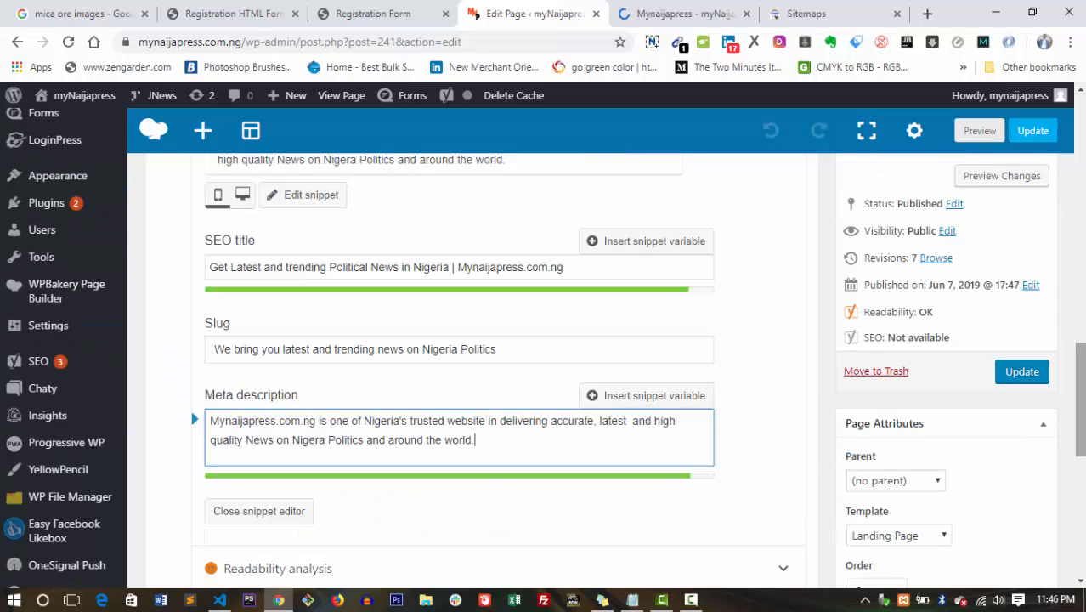
{"action": "scroll", "coordinate": [1084, 393], "scroll_direction": "down", "scroll_amount": 1}
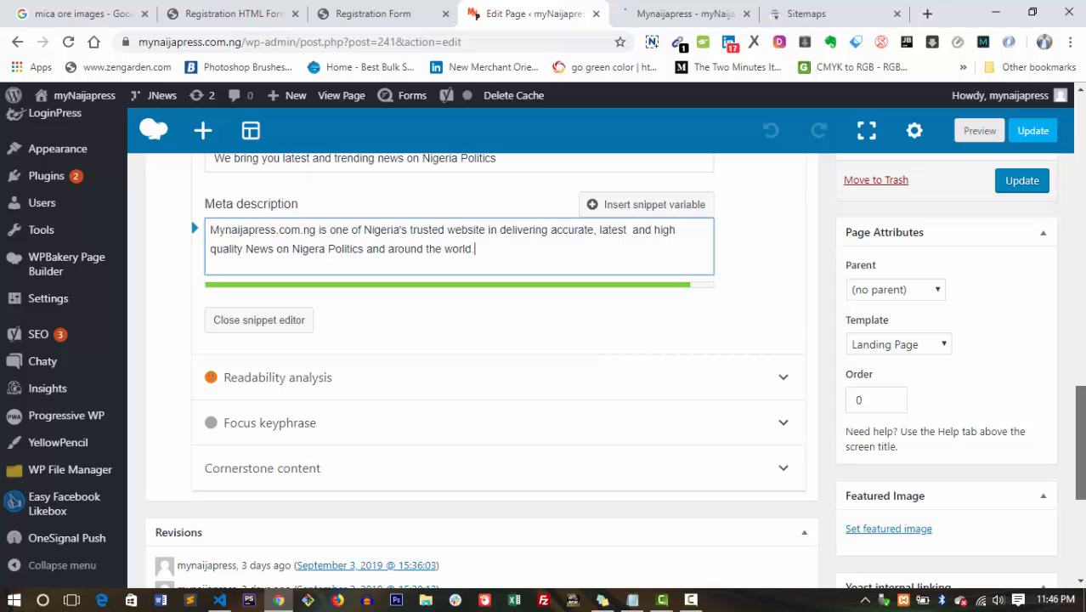
{"action": "left_click", "coordinate": [746, 393]}
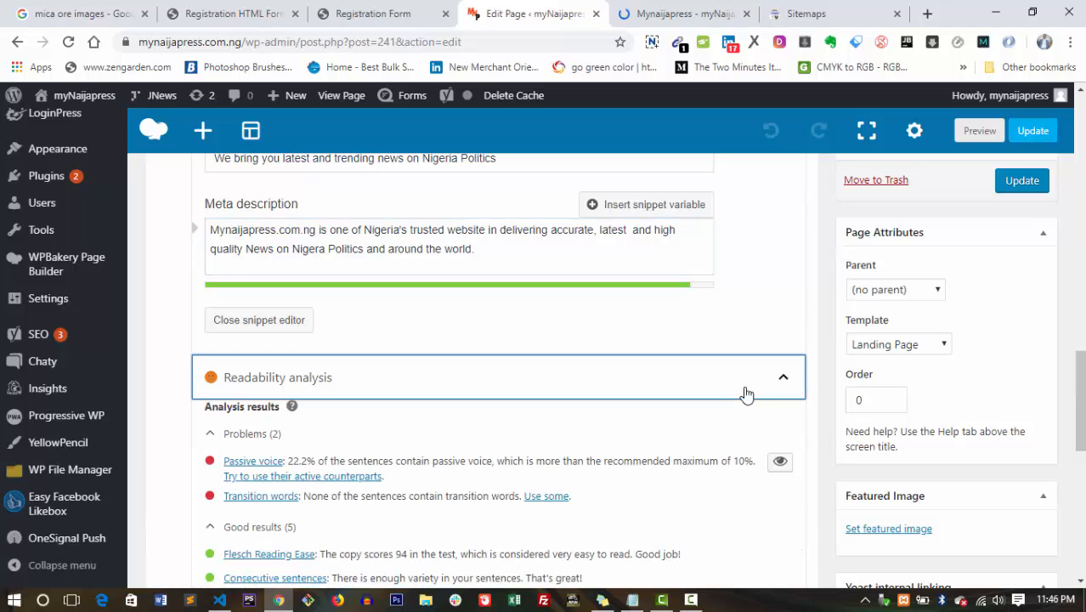
{"action": "scroll", "coordinate": [1083, 421], "scroll_direction": "down", "scroll_amount": 2}
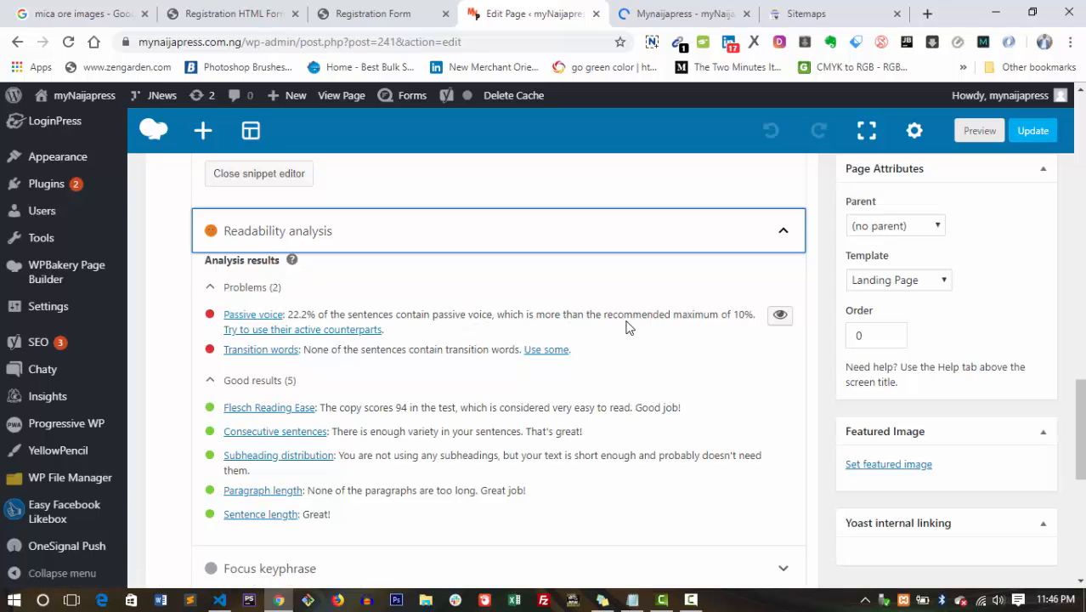
{"action": "left_click", "coordinate": [780, 317]}
{"action": "left_click", "coordinate": [780, 317]}
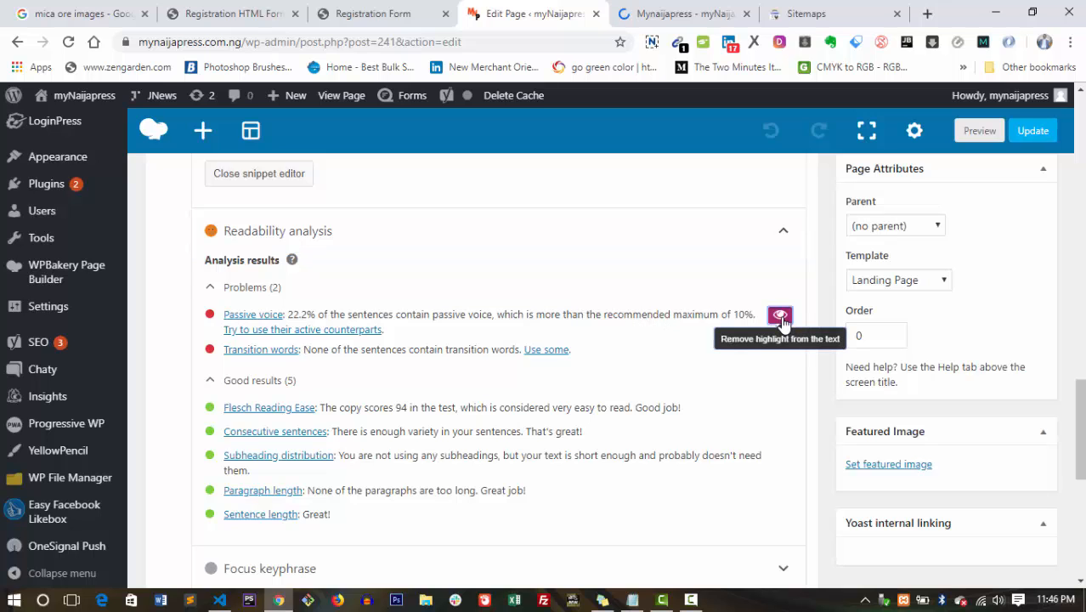
{"action": "scroll", "coordinate": [1082, 384], "scroll_direction": "up", "scroll_amount": 6}
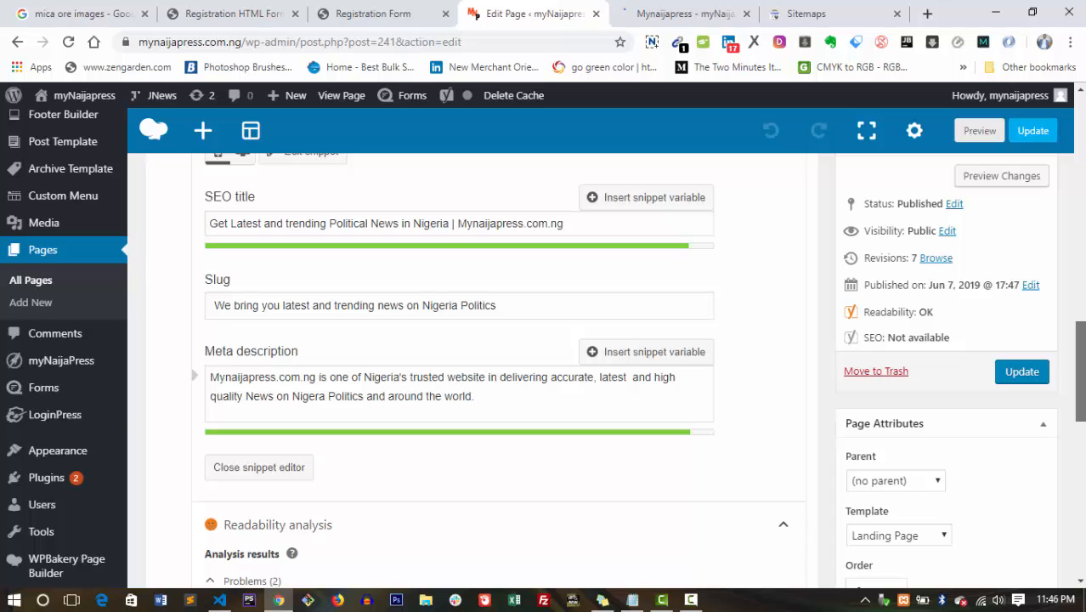
{"action": "scroll", "coordinate": [1081, 384], "scroll_direction": "up", "scroll_amount": 9}
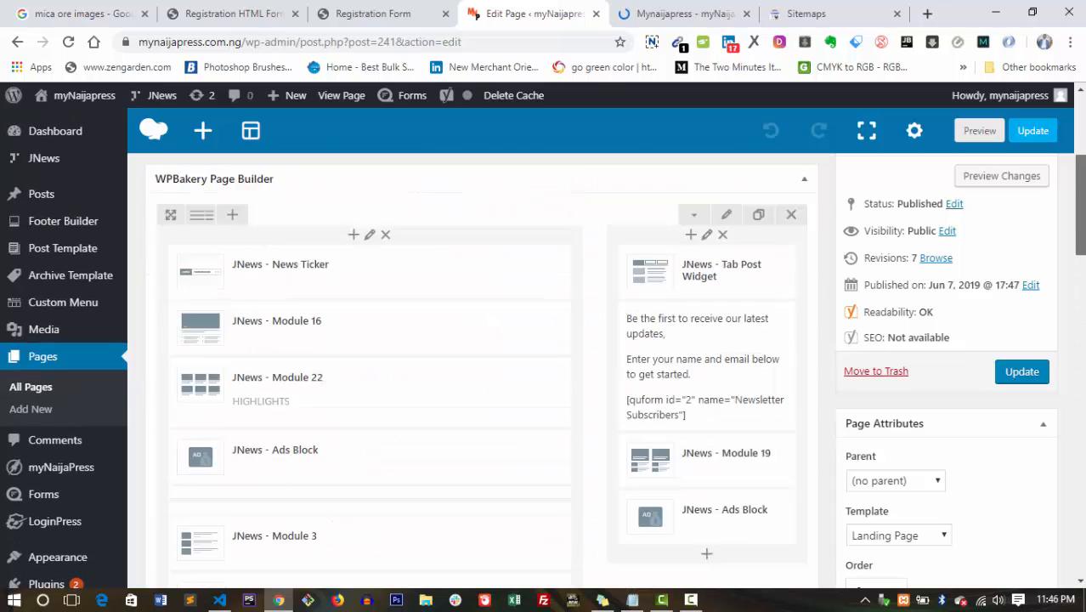
{"action": "scroll", "coordinate": [1081, 384], "scroll_direction": "down", "scroll_amount": 4}
{"action": "scroll", "coordinate": [779, 415], "scroll_direction": "down", "scroll_amount": 10}
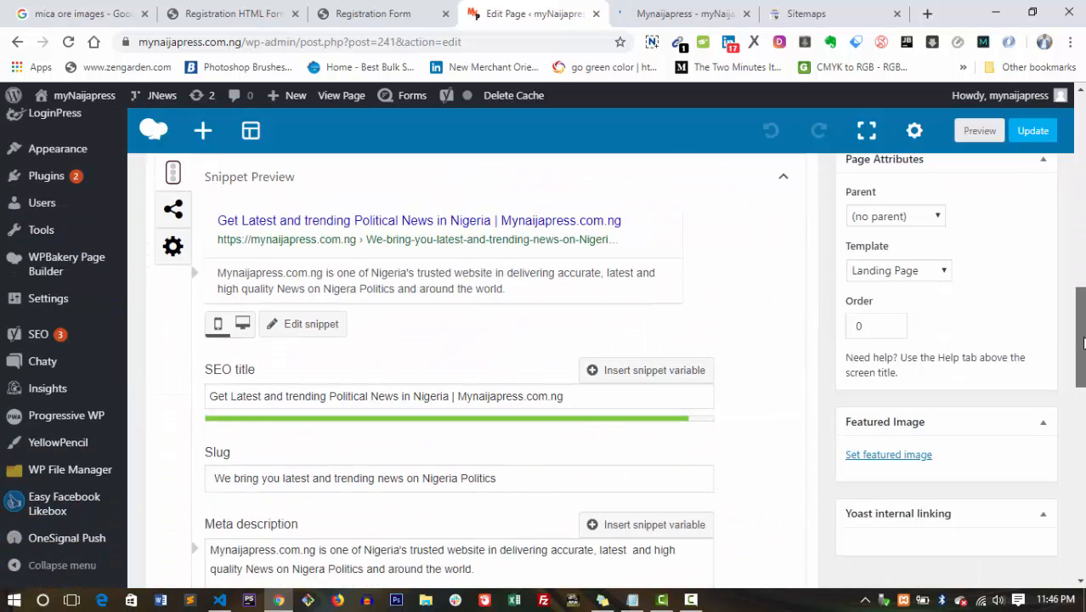
{"action": "scroll", "coordinate": [779, 415], "scroll_direction": "down", "scroll_amount": 1}
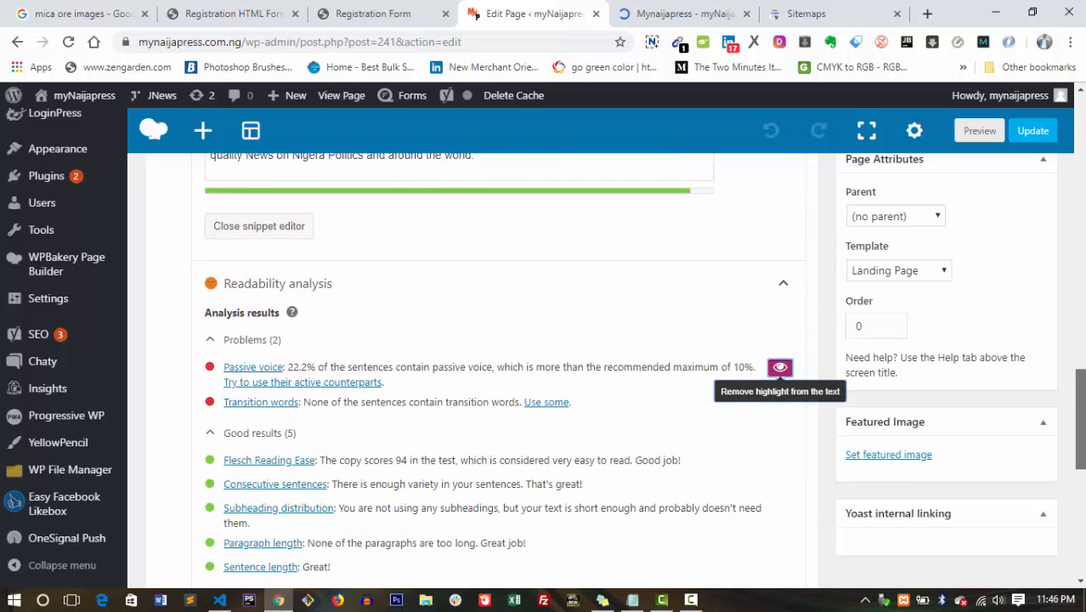
{"action": "left_click", "coordinate": [779, 371]}
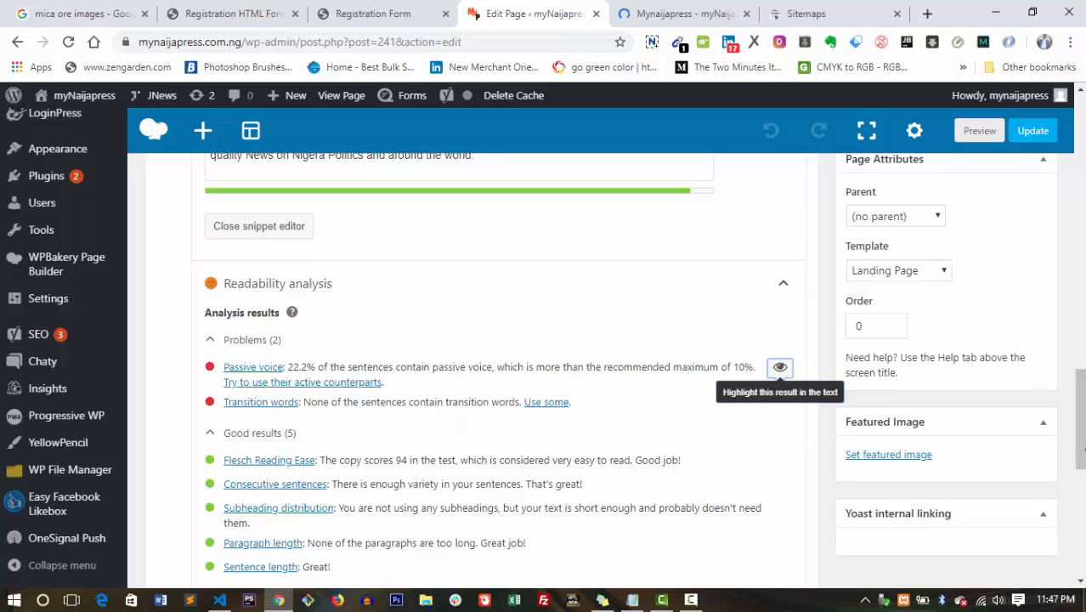
{"action": "left_click", "coordinate": [1080, 514]}
{"action": "left_click_drag", "start_coordinate": [1081, 514], "coordinate": [1081, 448]}
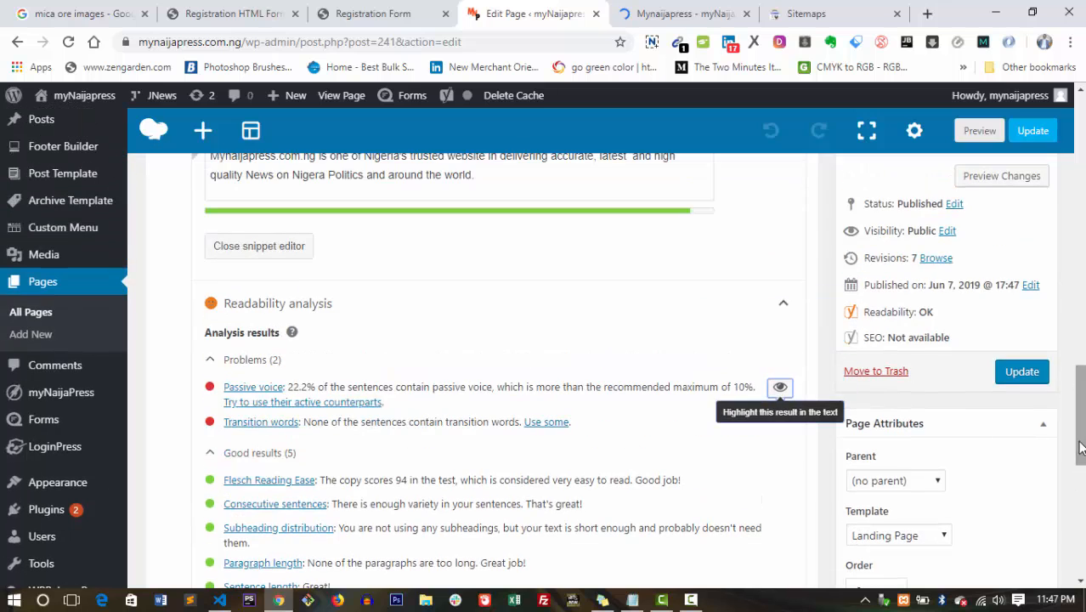
{"action": "left_click", "coordinate": [781, 306]}
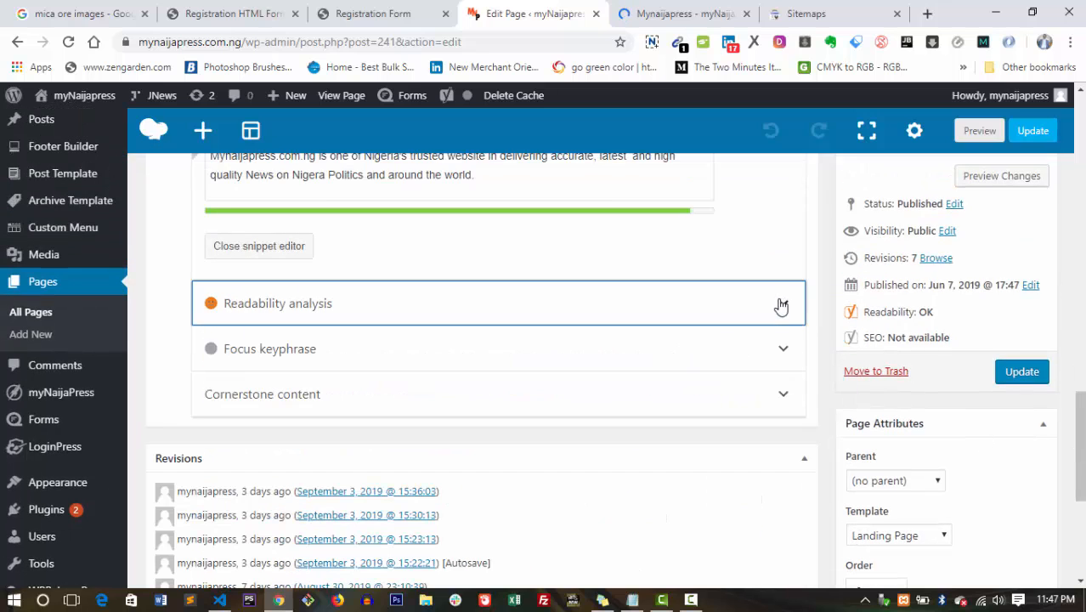
{"action": "left_click", "coordinate": [1081, 384]}
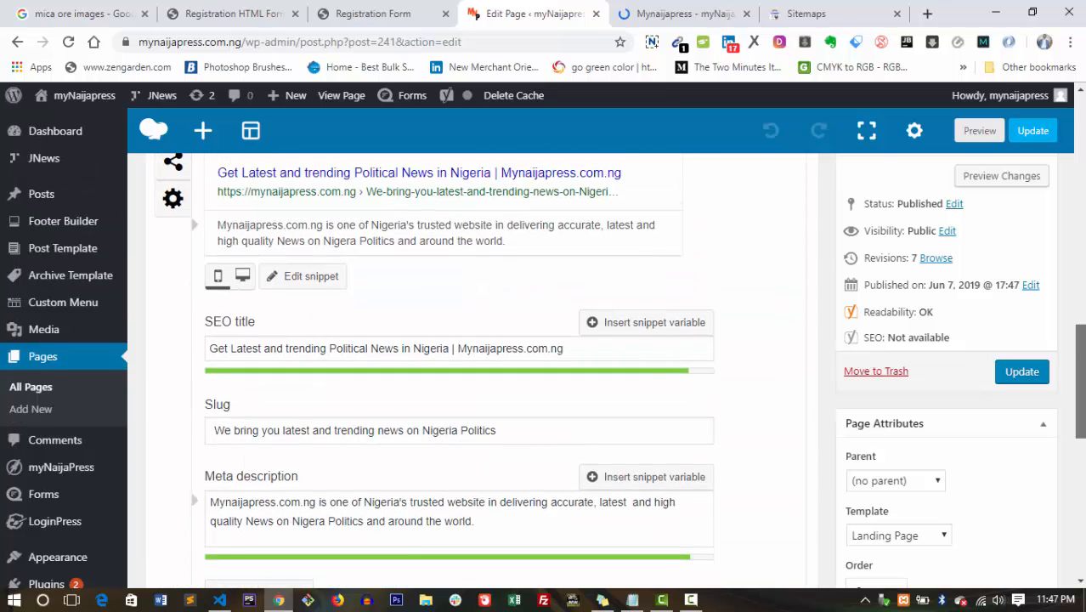
{"action": "left_click_drag", "start_coordinate": [1081, 381], "coordinate": [1081, 463]}
Expand the Yoast focus keyphrase box and complete the keyphrase as 'political'.
{"action": "left_click", "coordinate": [420, 338]}
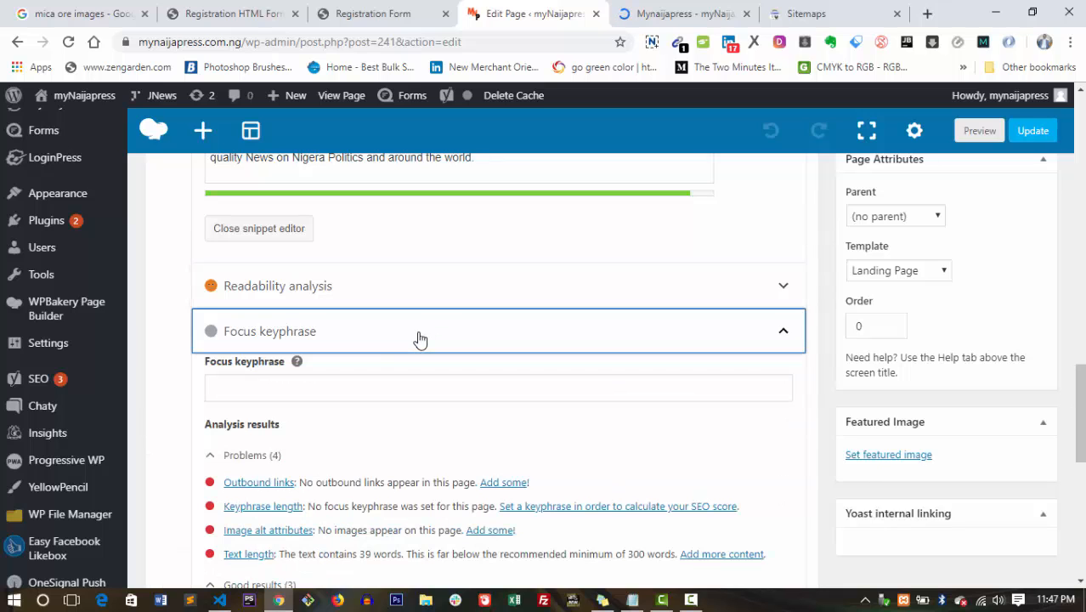
{"action": "left_click", "coordinate": [331, 390]}
{"action": "type", "text": "itics"}
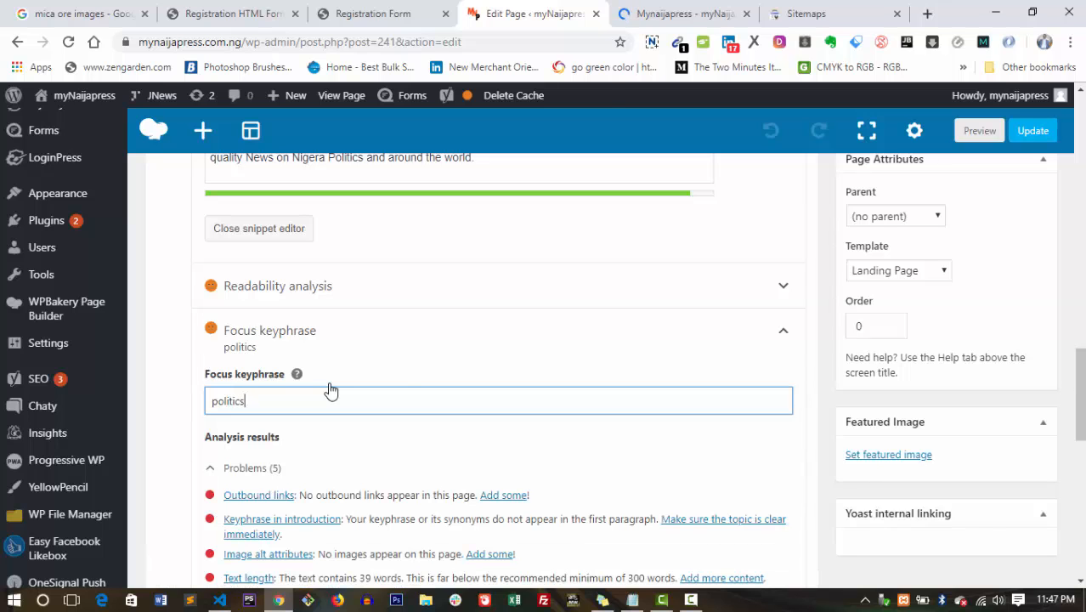
{"action": "key", "text": "BackSpace"}
{"action": "type", "text": "al"}
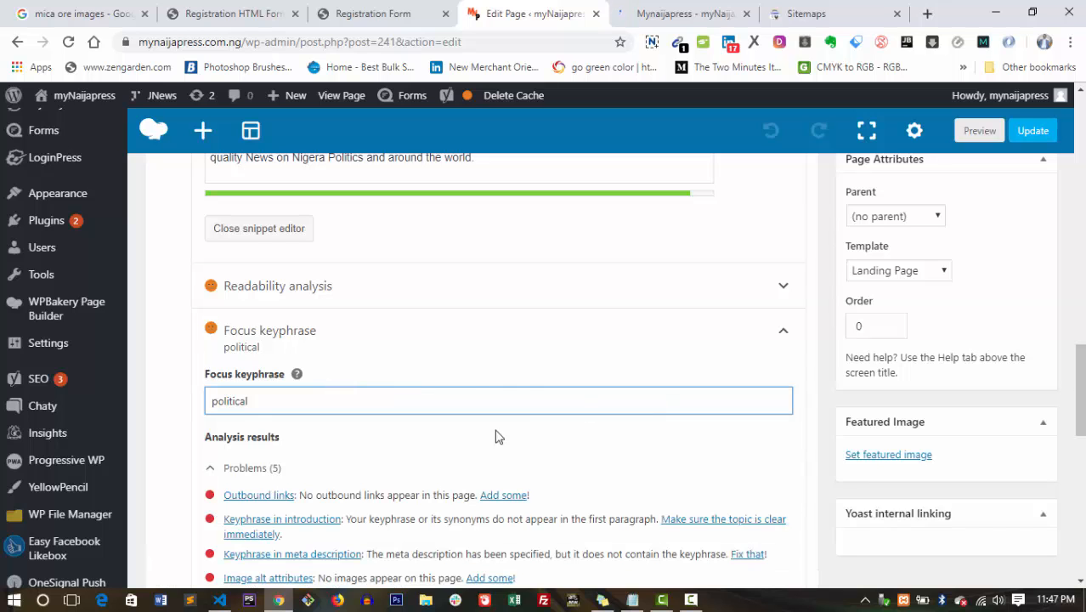
Append 'news' so the focus keyphrase reads 'political news'.
{"action": "scroll", "coordinate": [502, 459], "scroll_direction": "up", "scroll_amount": 3}
{"action": "scroll", "coordinate": [501, 374], "scroll_direction": "up", "scroll_amount": 1}
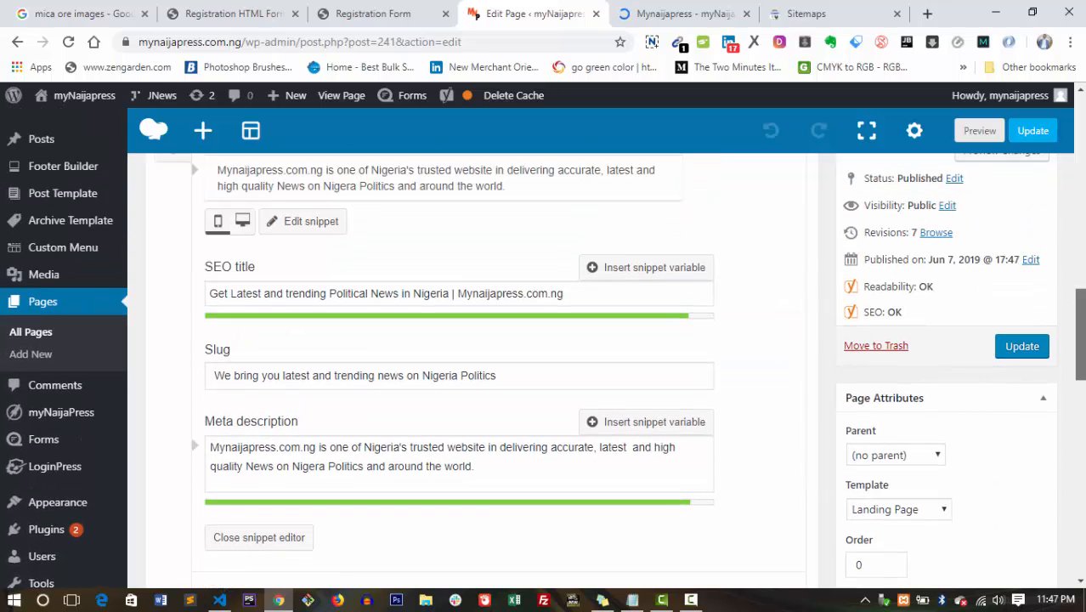
{"action": "scroll", "coordinate": [501, 374], "scroll_direction": "down", "scroll_amount": 1}
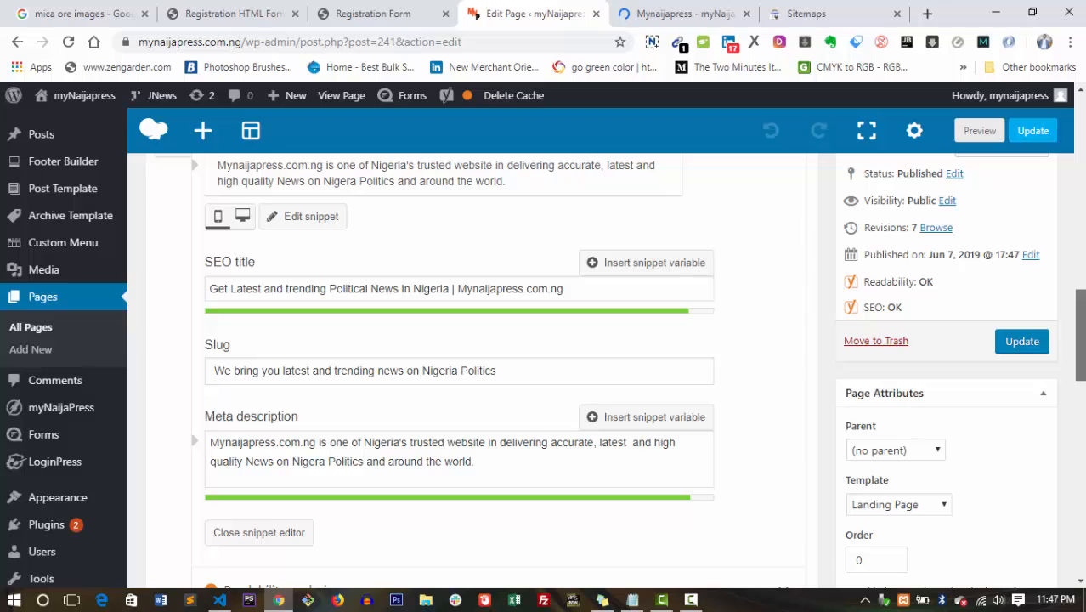
{"action": "scroll", "coordinate": [771, 400], "scroll_direction": "up", "scroll_amount": 1}
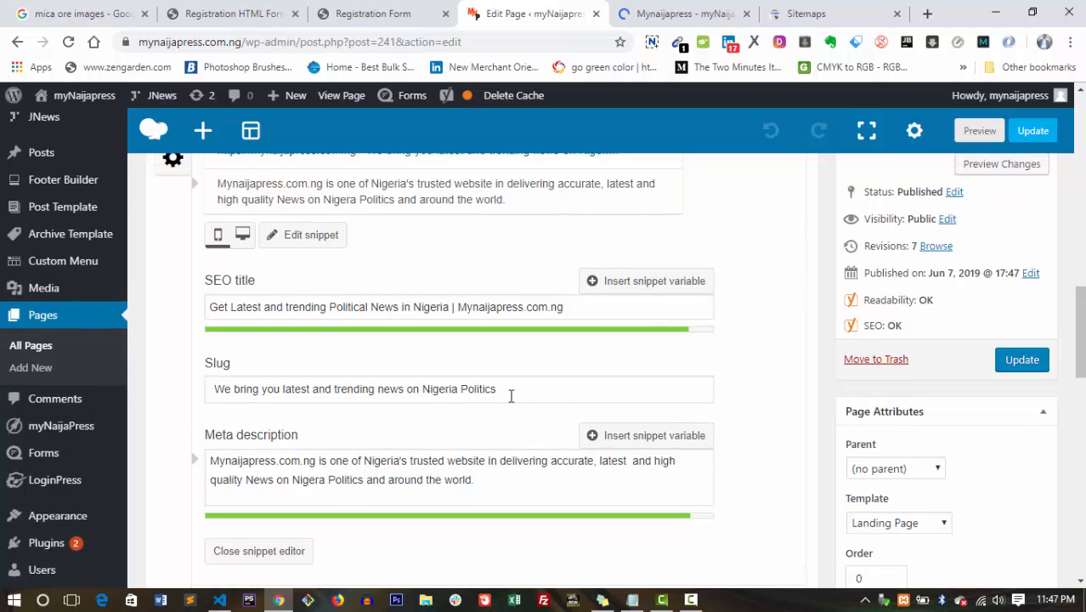
{"action": "scroll", "coordinate": [868, 392], "scroll_direction": "down", "scroll_amount": 1}
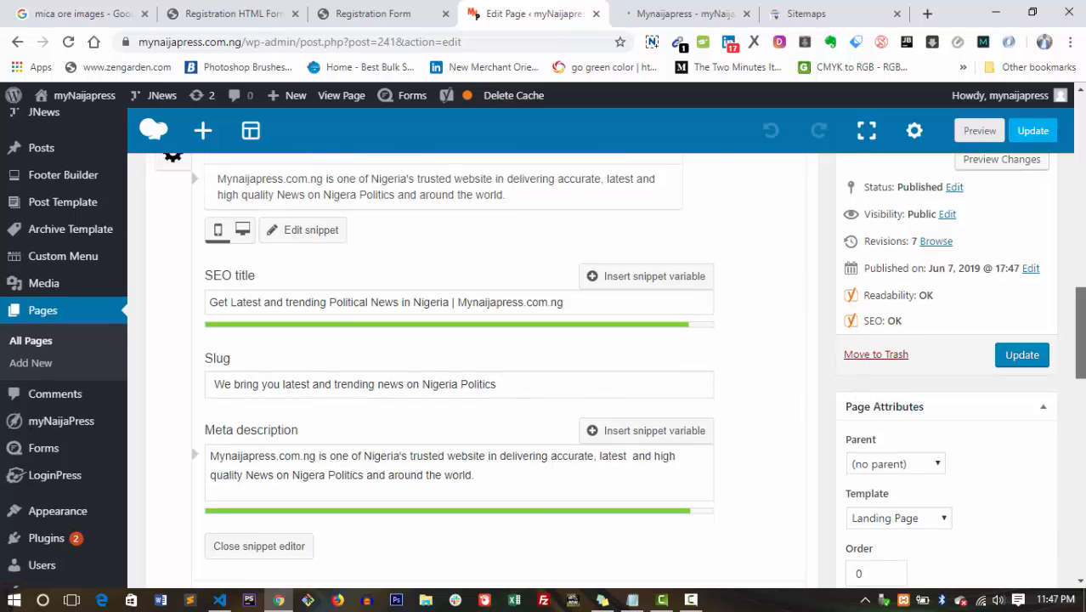
{"action": "scroll", "coordinate": [516, 501], "scroll_direction": "down", "scroll_amount": 3}
{"action": "type", "text": "n"}
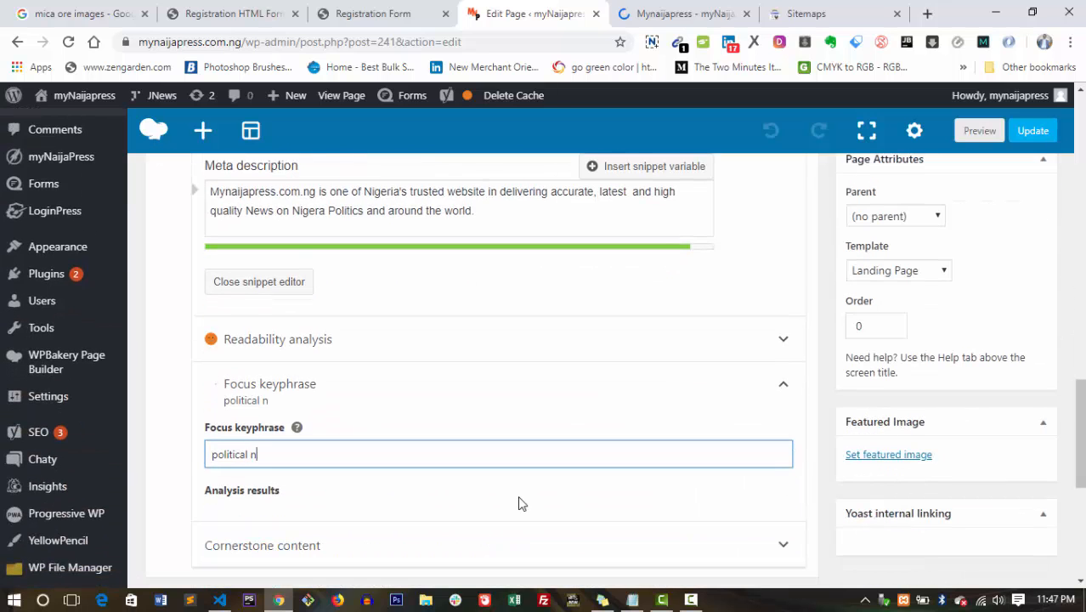
{"action": "type", "text": "ews"}
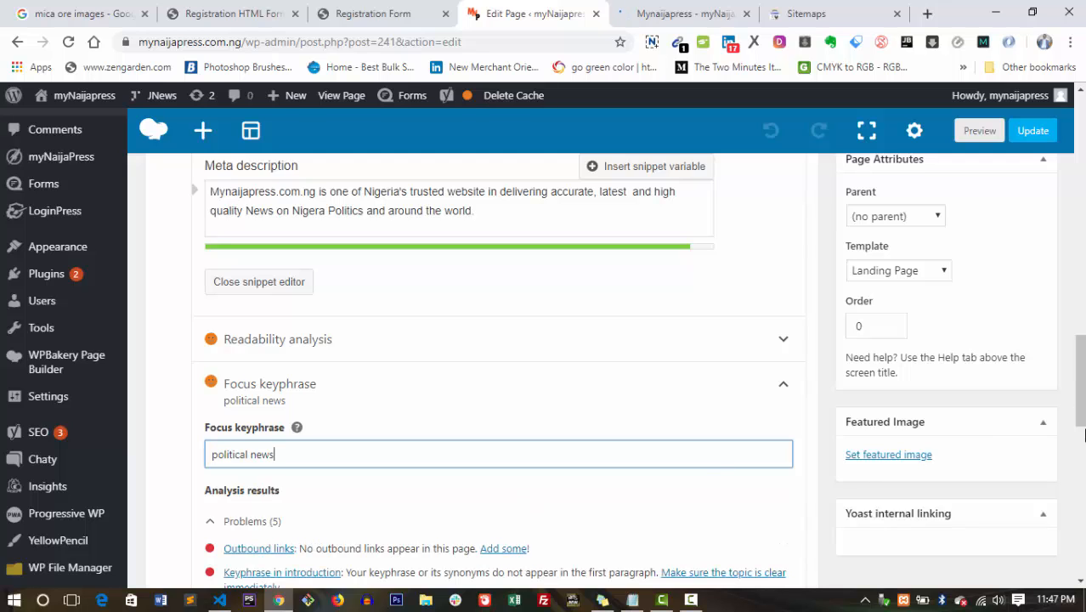
{"action": "scroll", "coordinate": [1080, 456], "scroll_direction": "down", "scroll_amount": 4}
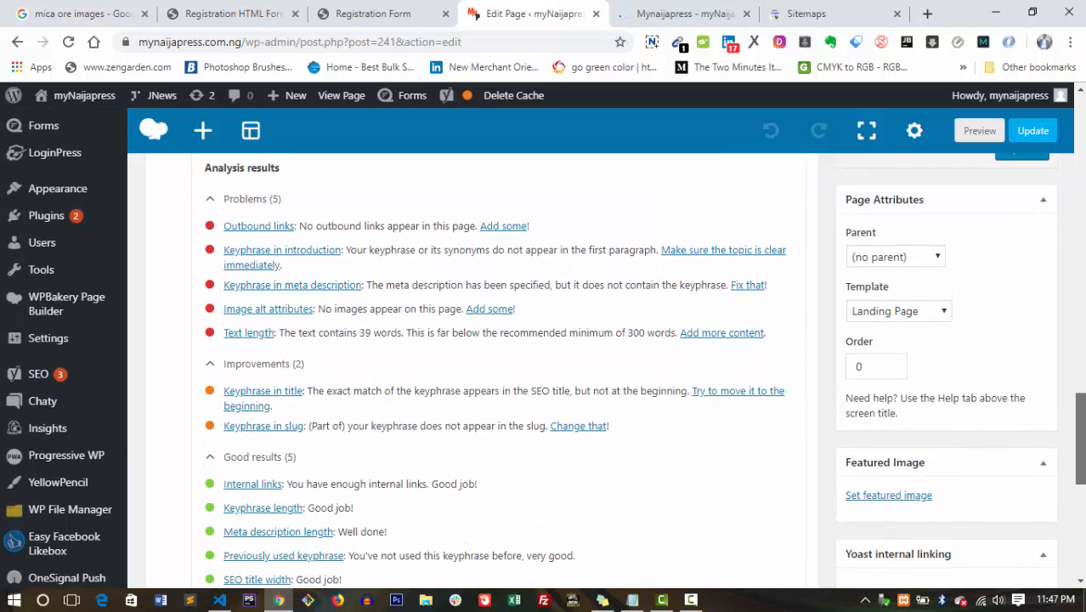
{"action": "scroll", "coordinate": [1081, 456], "scroll_direction": "up", "scroll_amount": 4}
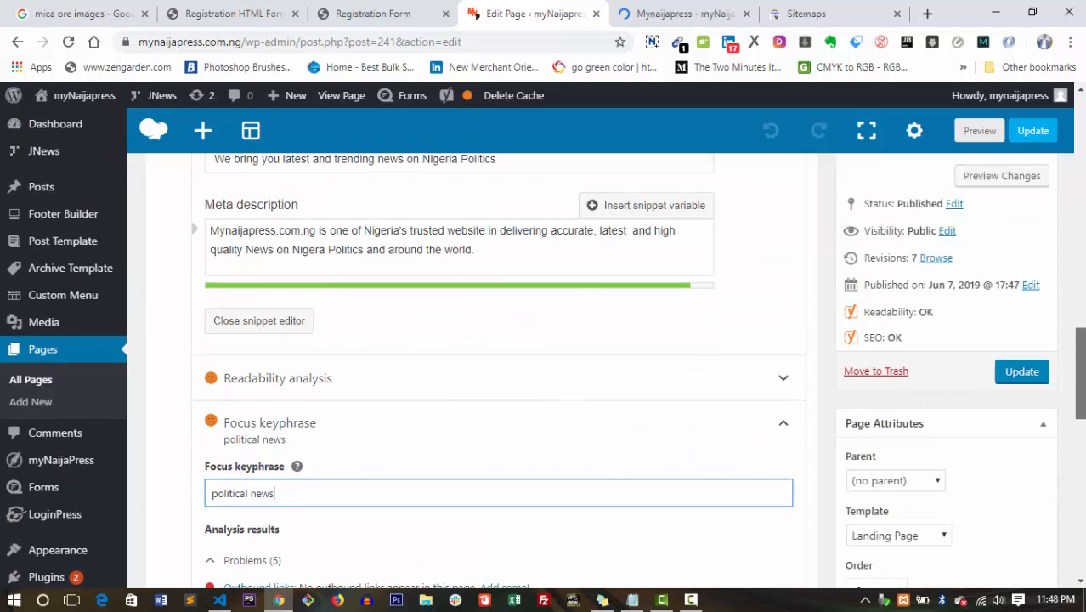
{"action": "scroll", "coordinate": [502, 365], "scroll_direction": "up", "scroll_amount": 2}
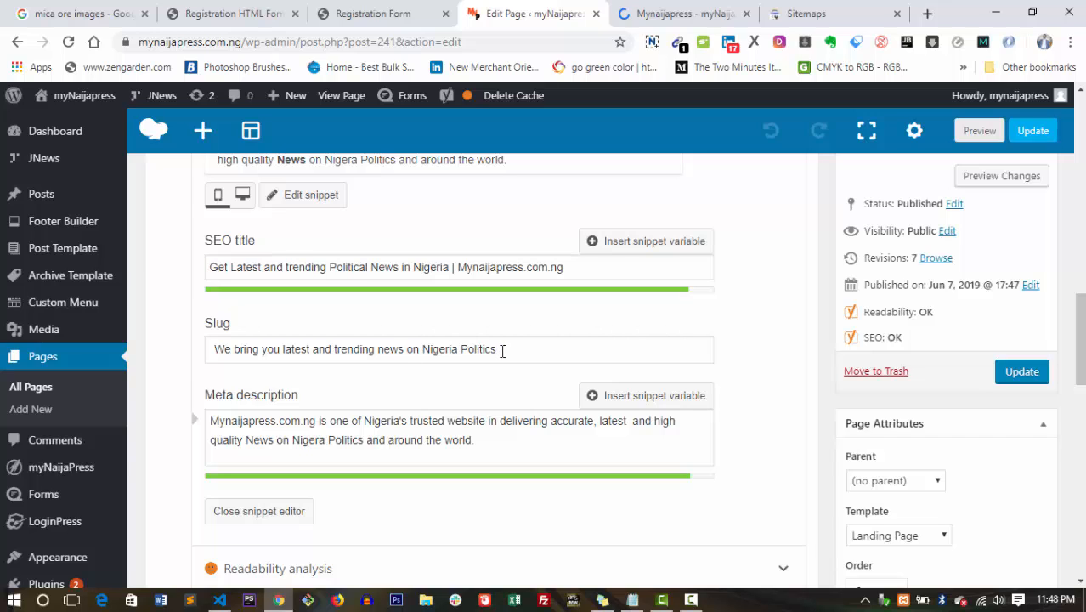
Change the slug ending to 'political news in Nigeria'.
{"action": "left_click_drag", "start_coordinate": [502, 349], "coordinate": [318, 356]}
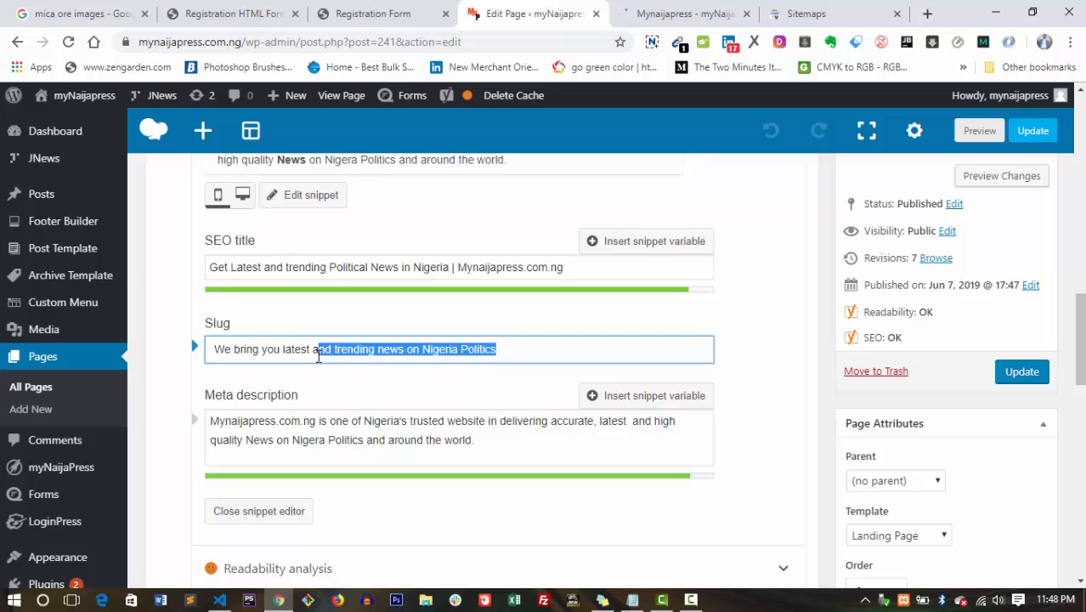
{"action": "left_click", "coordinate": [419, 349], "text": "shift"}
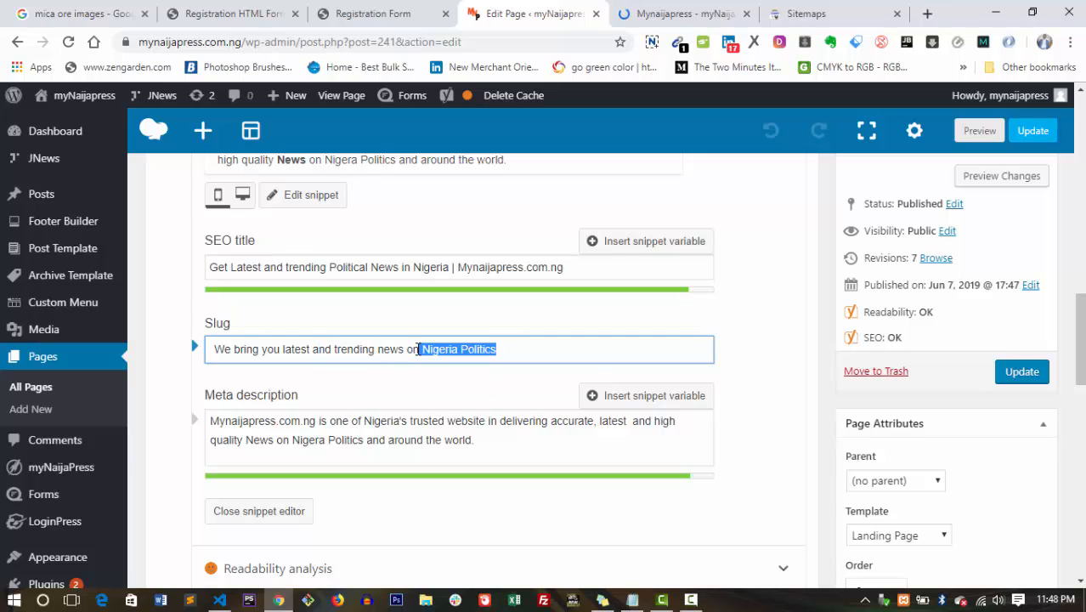
{"action": "key", "text": "BackSpace"}
{"action": "key", "text": "BackSpace"}
{"action": "key", "text": "BackSpace"}
{"action": "key", "text": "BackSpace"}
{"action": "key", "text": "BackSpace"}
{"action": "key", "text": "BackSpace"}
{"action": "key", "text": "BackSpace"}
{"action": "key", "text": "BackSpace"}
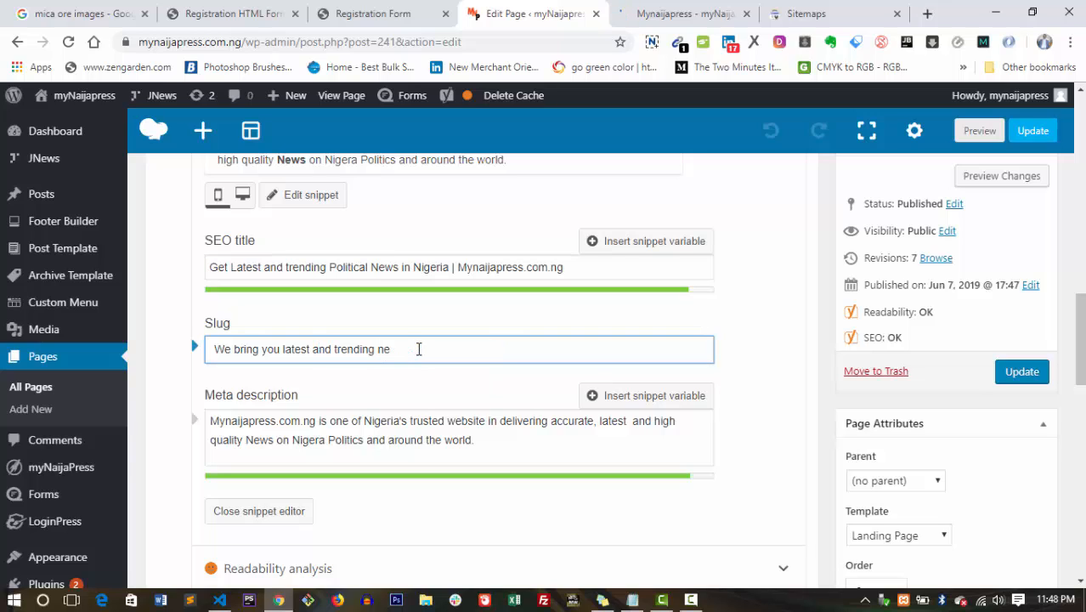
{"action": "type", "text": "politial"}
{"action": "key", "text": "BackSpace"}
{"action": "key", "text": "BackSpace"}
{"action": "type", "text": "cal news in Niger"}
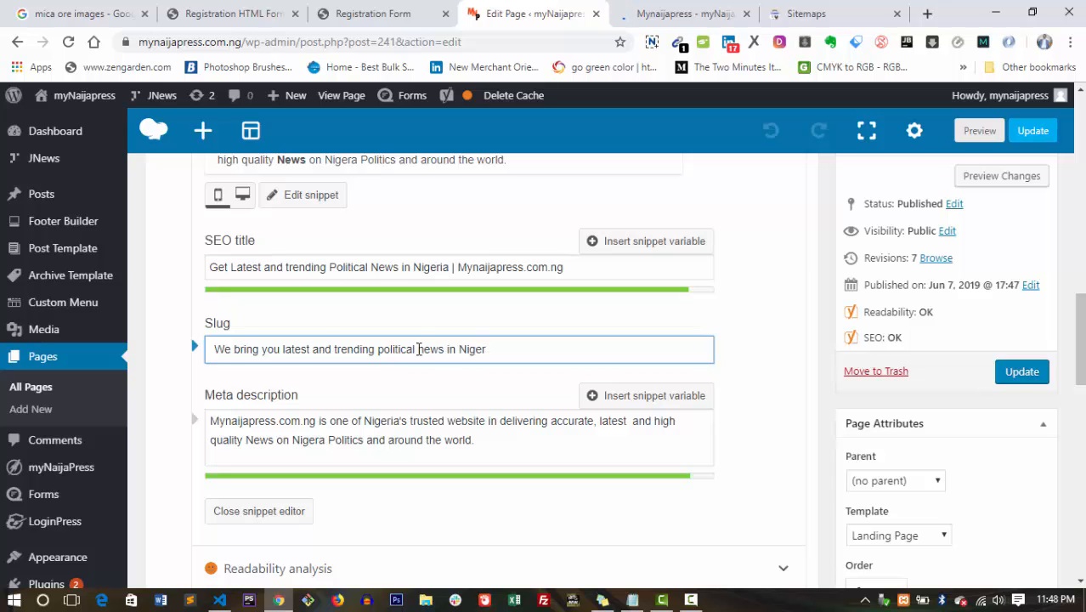
{"action": "type", "text": "ia"}
{"action": "left_click_drag", "start_coordinate": [1079, 338], "coordinate": [1079, 370]}
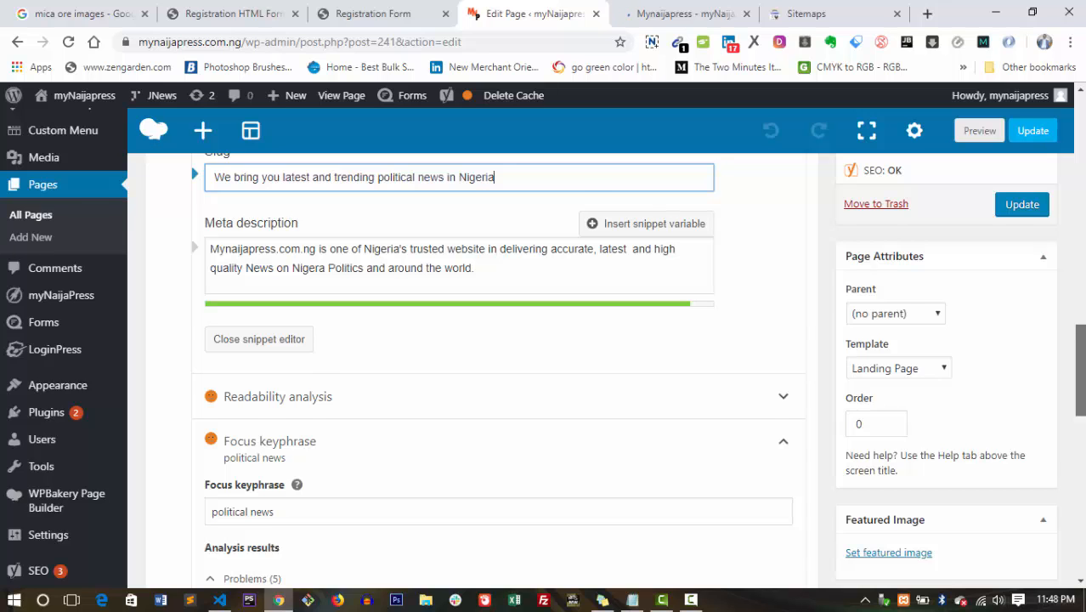
{"action": "scroll", "coordinate": [544, 340], "scroll_direction": "down", "scroll_amount": 1}
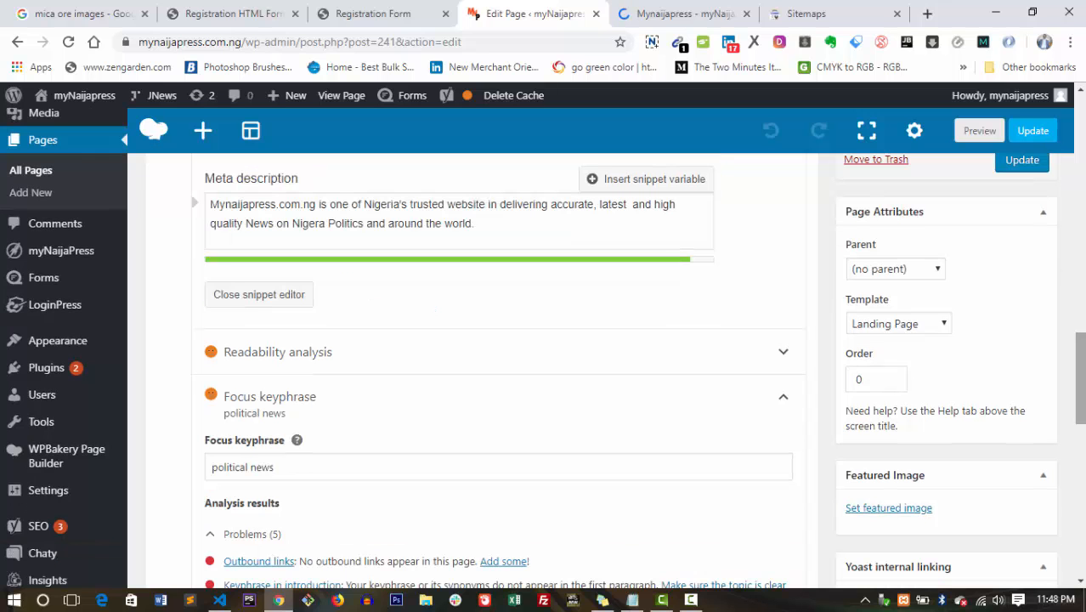
{"action": "scroll", "coordinate": [544, 340], "scroll_direction": "up", "scroll_amount": 1}
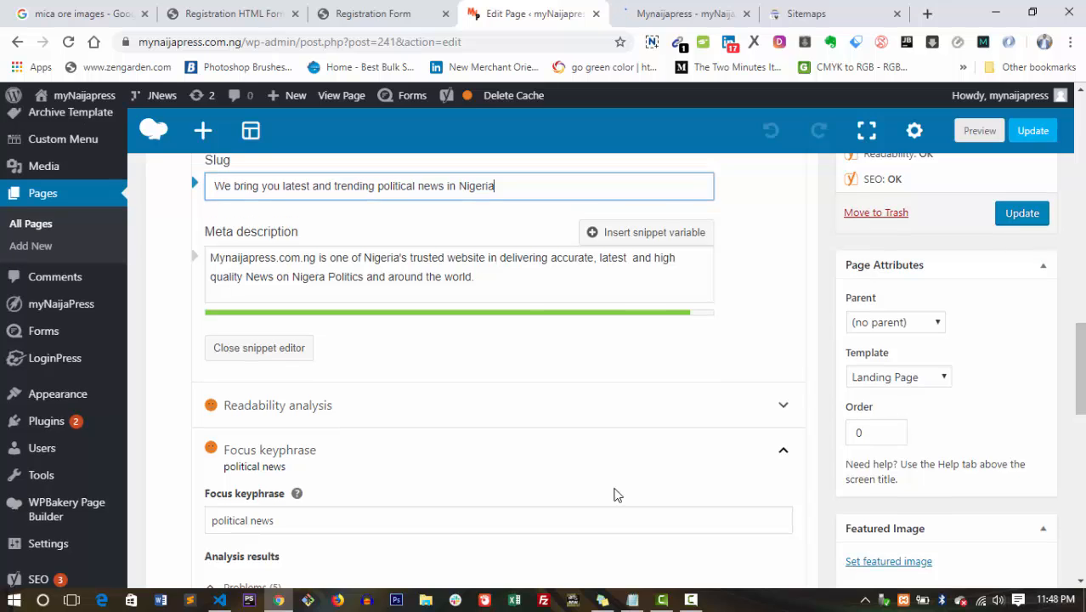
Remove 'news' from the focus keyphrase, leaving just 'political'.
{"action": "left_click", "coordinate": [302, 524]}
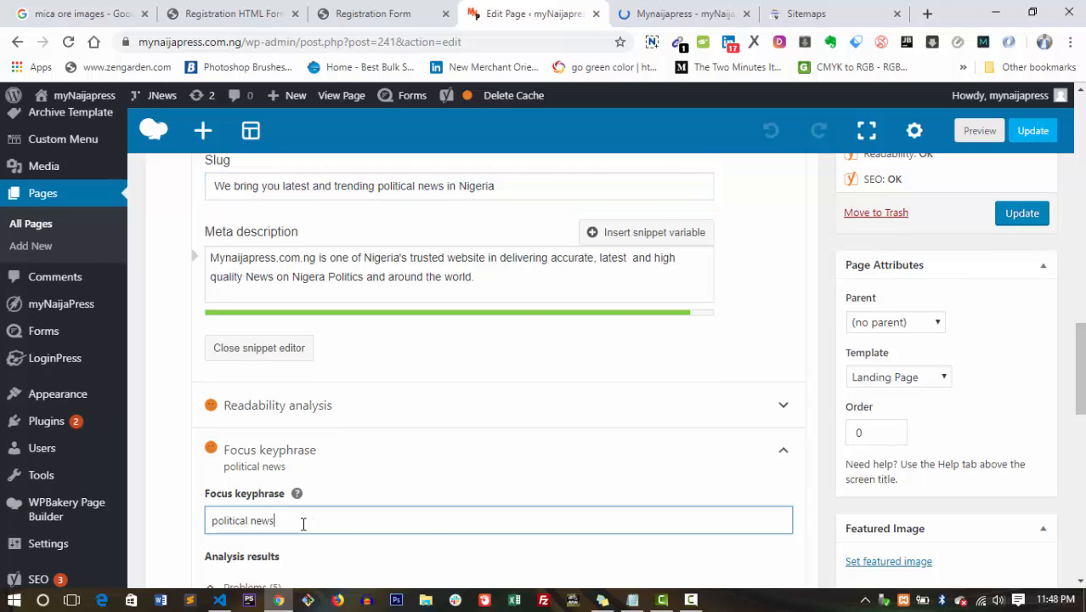
{"action": "key", "text": "BackSpace"}
{"action": "key", "text": "BackSpace"}
{"action": "key", "text": "BackSpace"}
{"action": "key", "text": "BackSpace"}
{"action": "key", "text": "BackSpace"}
{"action": "scroll", "coordinate": [544, 357], "scroll_direction": "up", "scroll_amount": 3}
{"action": "scroll", "coordinate": [544, 357], "scroll_direction": "down", "scroll_amount": 1}
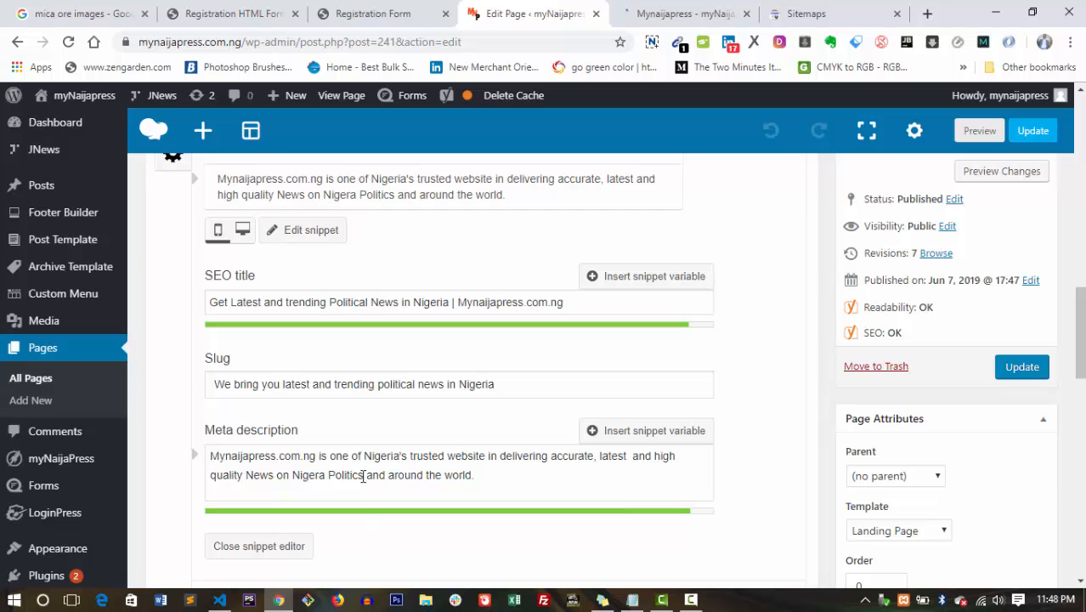
Replace 'News on Nigera Politics' in the meta description with 'Political news in Nigeria'.
{"action": "left_click_drag", "start_coordinate": [366, 477], "coordinate": [292, 479]}
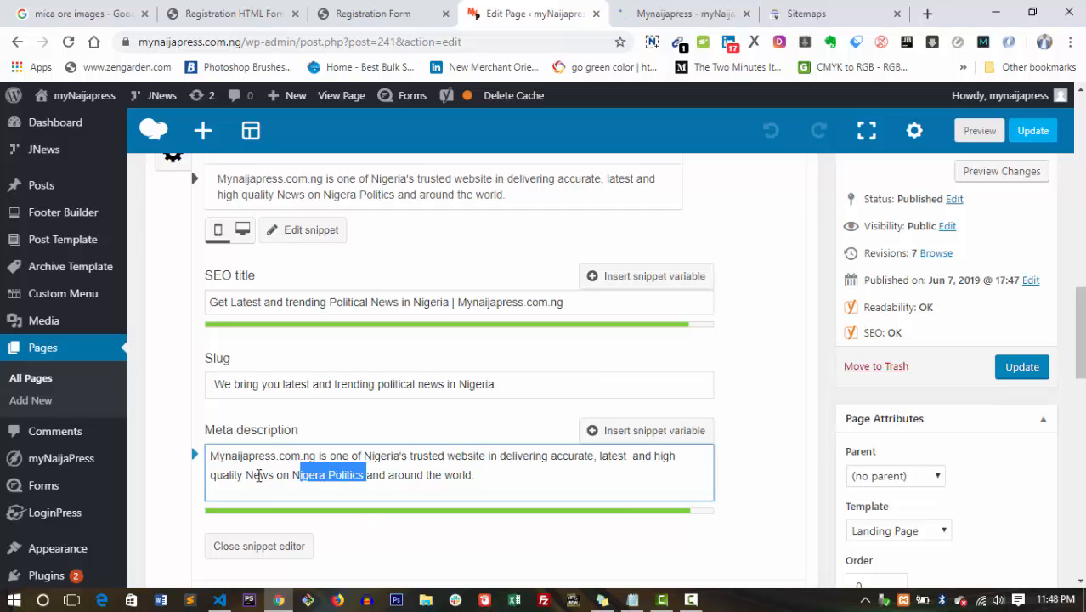
{"action": "left_click", "coordinate": [248, 476], "text": "shift"}
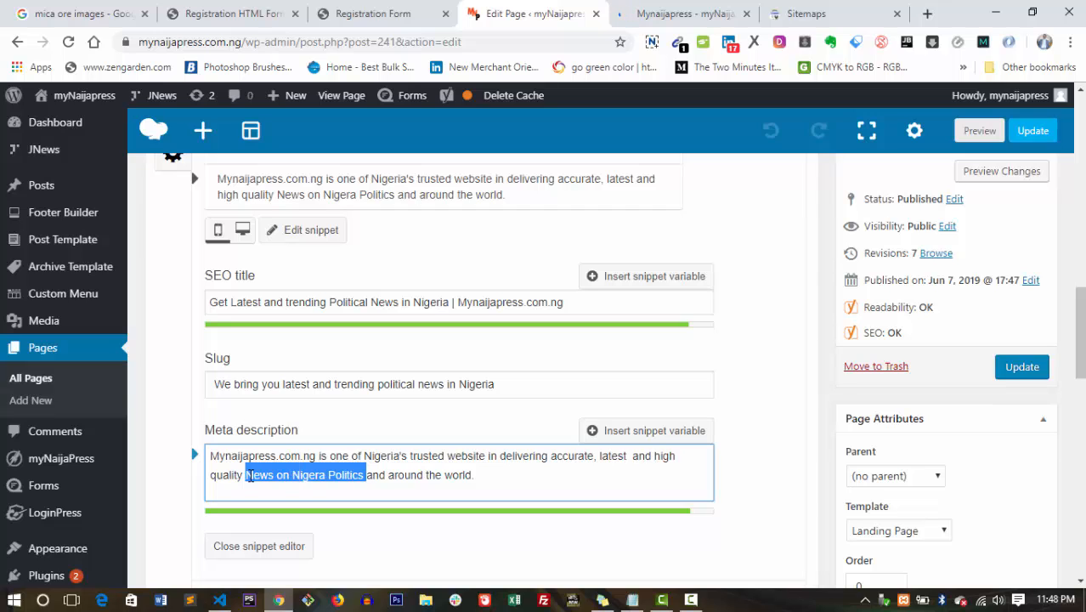
{"action": "type", "text": "Political news "}
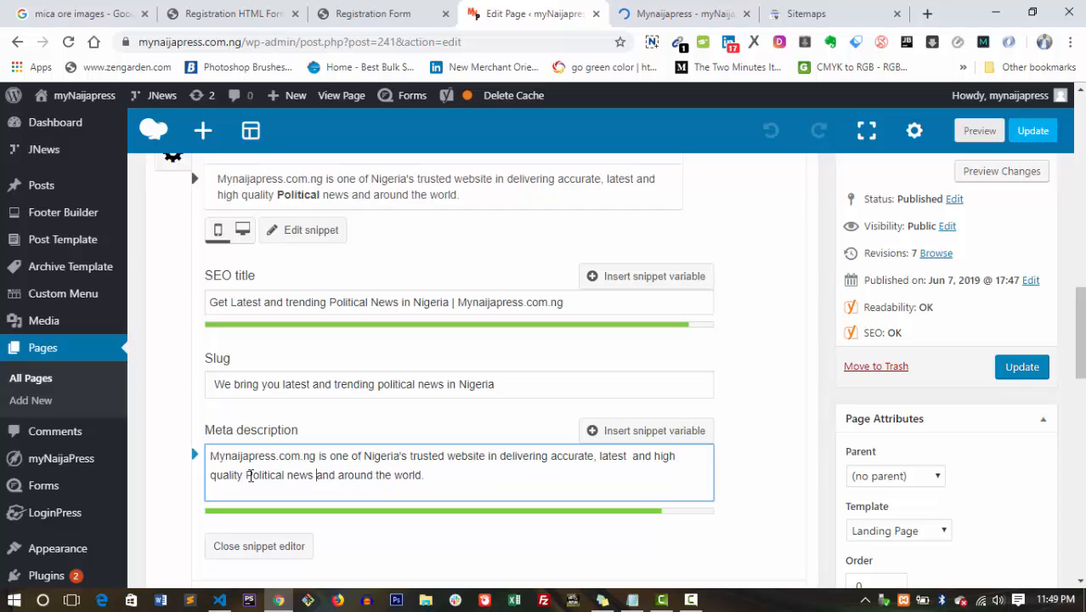
{"action": "type", "text": "in a"}
{"action": "key", "text": "BackSpace"}
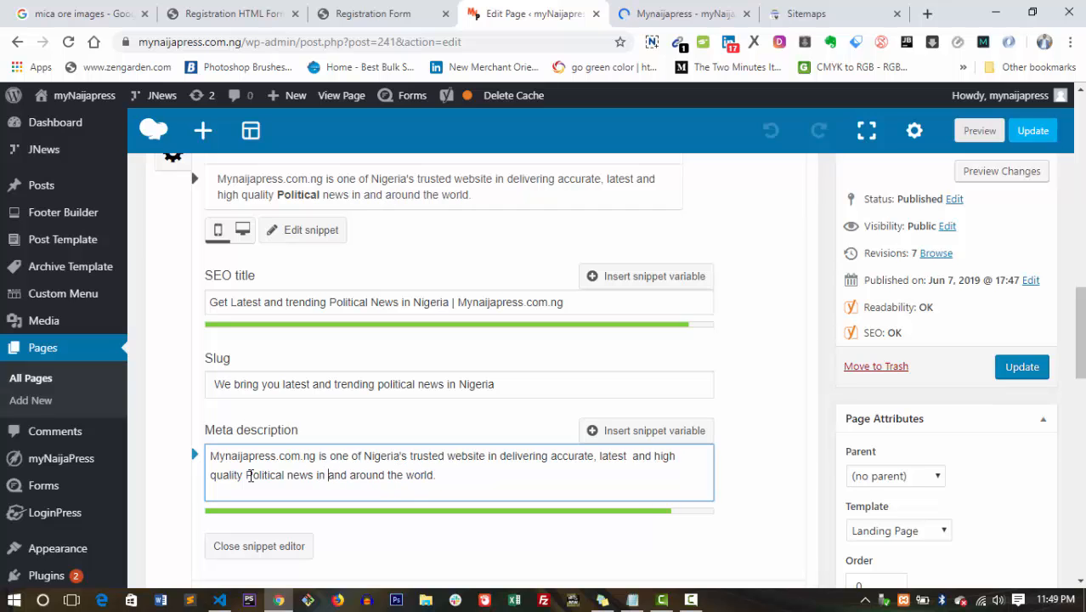
{"action": "type", "text": "Nigeria"}
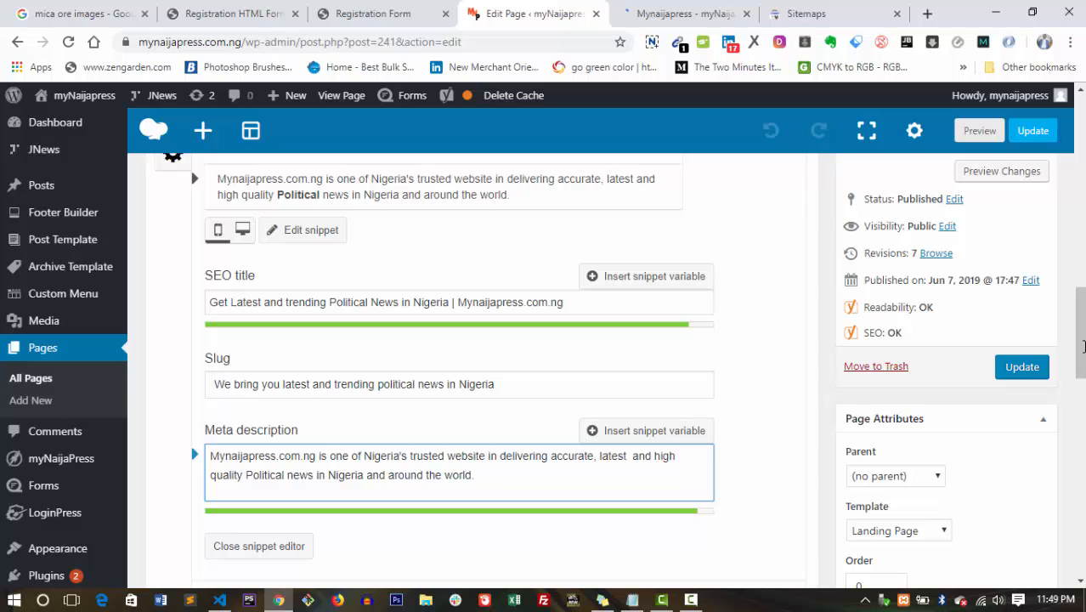
{"action": "mouse_move", "coordinate": [1083, 344]}
{"action": "left_mouse_down"}
{"action": "mouse_move", "coordinate": [1083, 311]}
{"action": "mouse_move", "coordinate": [1084, 382]}
{"action": "mouse_move", "coordinate": [1083, 342]}
{"action": "left_mouse_up"}
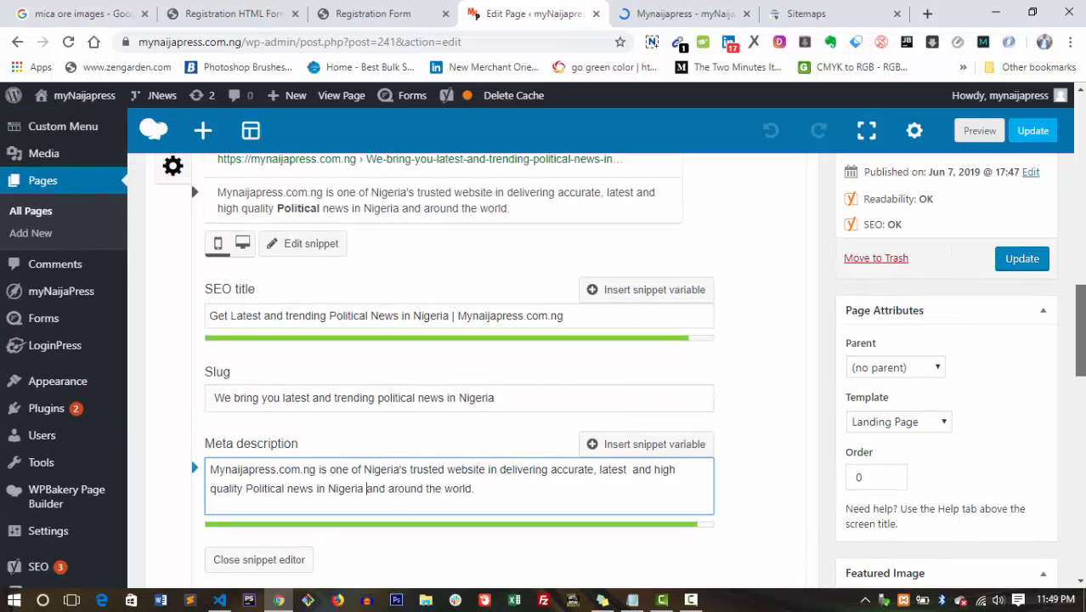
{"action": "left_click_drag", "start_coordinate": [1083, 342], "coordinate": [1083, 342]}
Lowercase 'News' to 'news' in the SEO title and restore the focus keyphrase to 'political news'.
{"action": "left_click", "coordinate": [380, 310]}
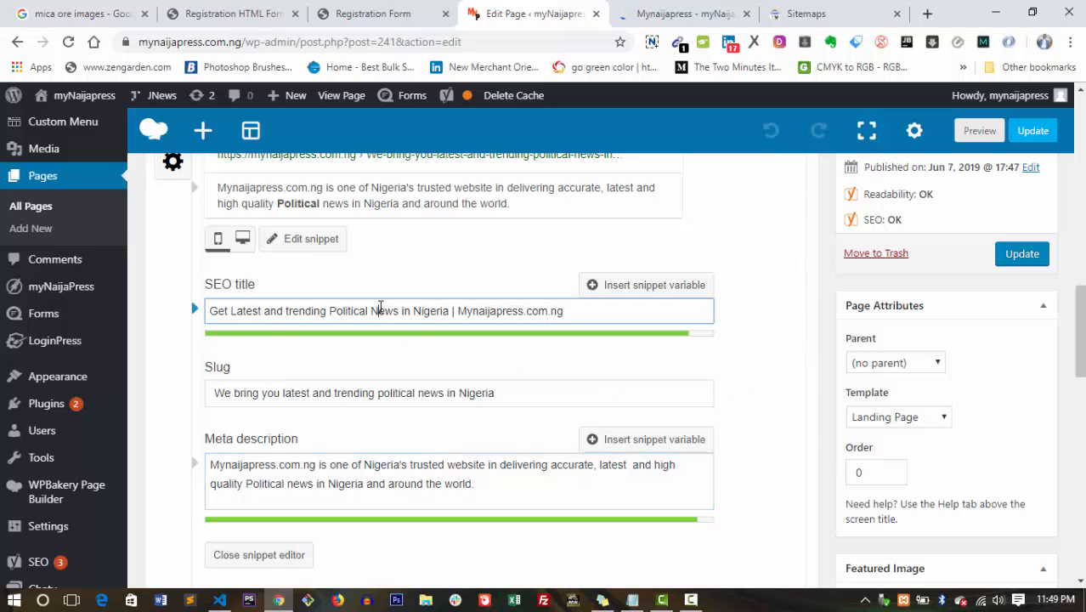
{"action": "key", "text": "BackSpace"}
{"action": "type", "text": "n"}
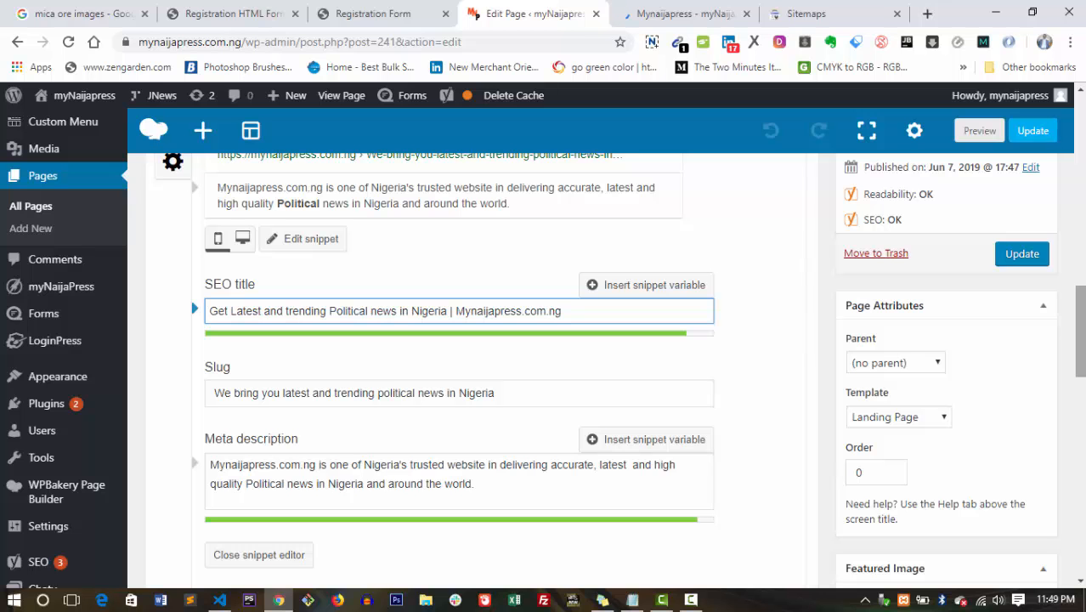
{"action": "left_click_drag", "start_coordinate": [1082, 343], "coordinate": [1080, 384]}
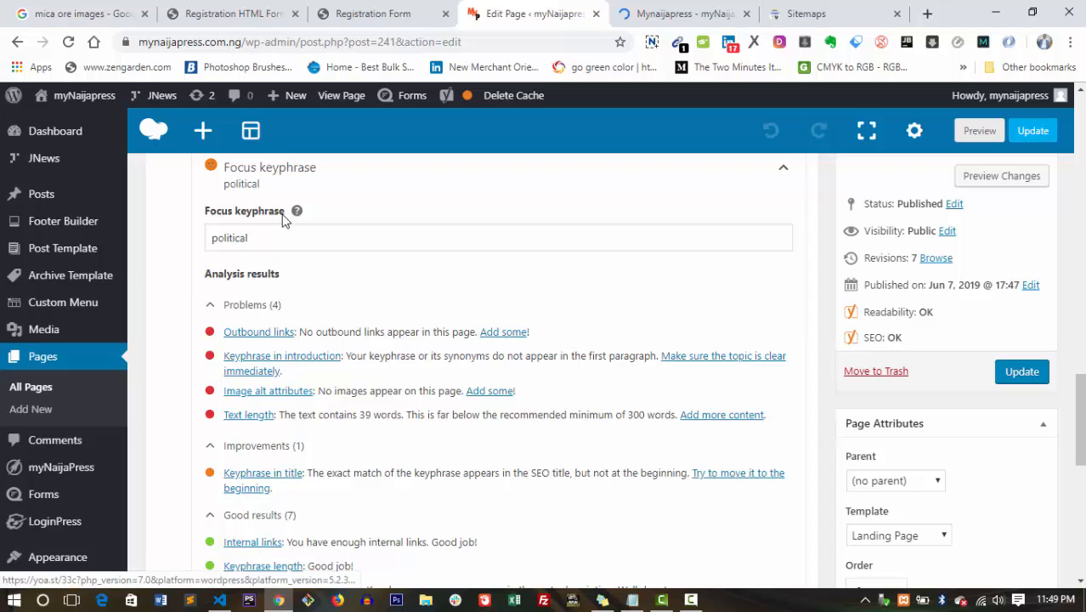
{"action": "left_click", "coordinate": [267, 244]}
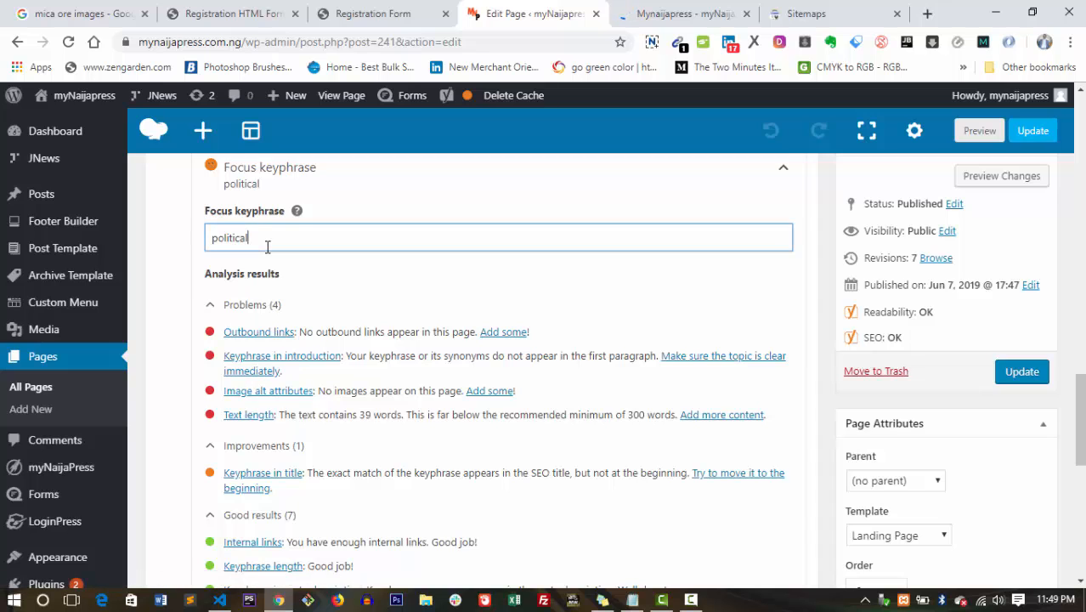
{"action": "type", "text": "news"}
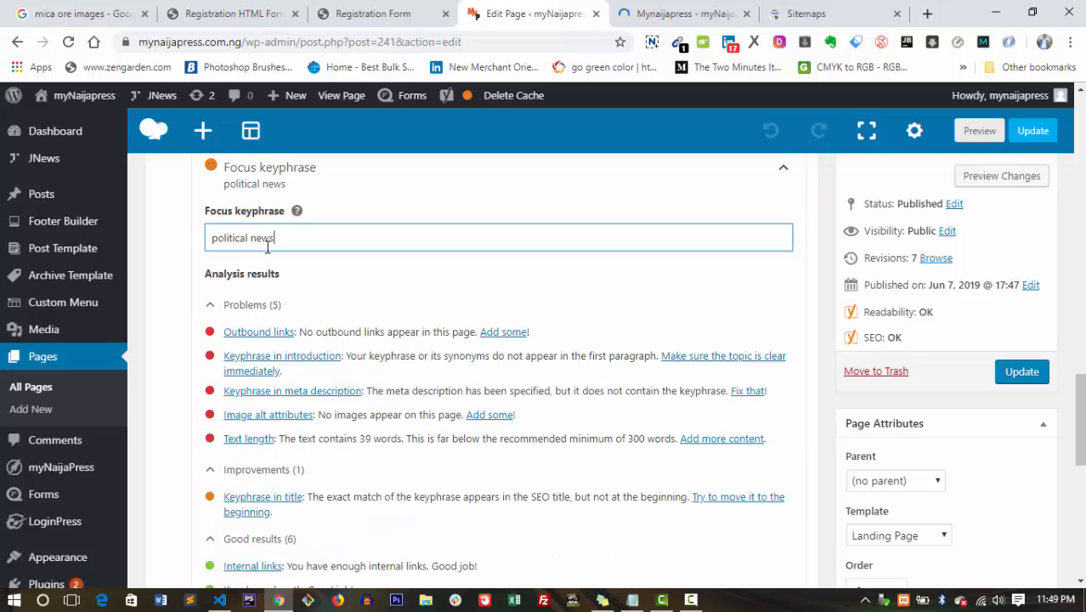
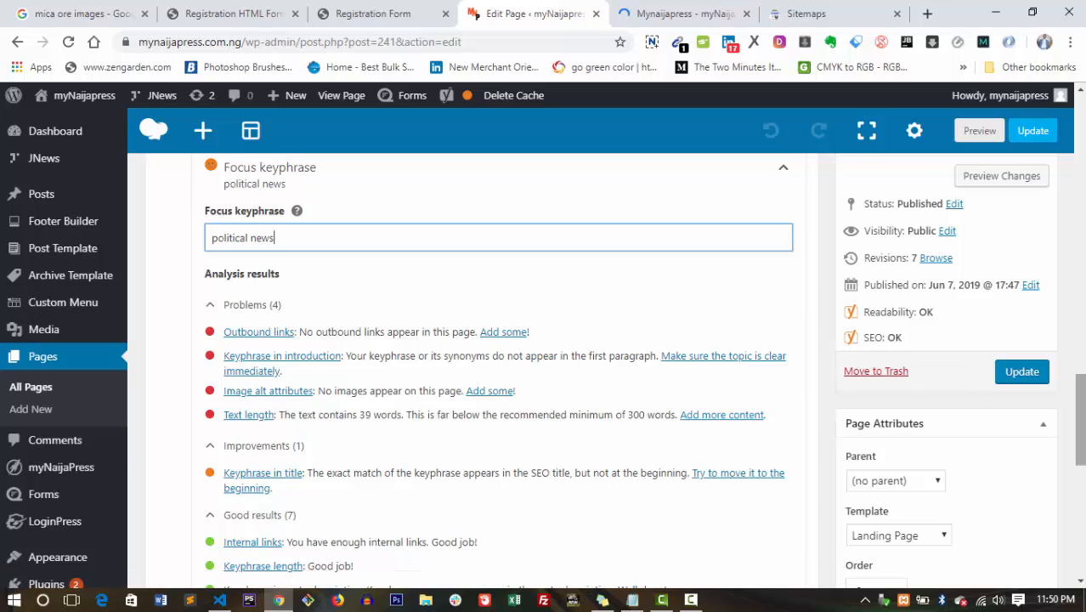
Scroll the Yoast SEO panel up to the snippet preview and SEO title field.
{"action": "left_click_drag", "start_coordinate": [1080, 429], "coordinate": [1079, 427]}
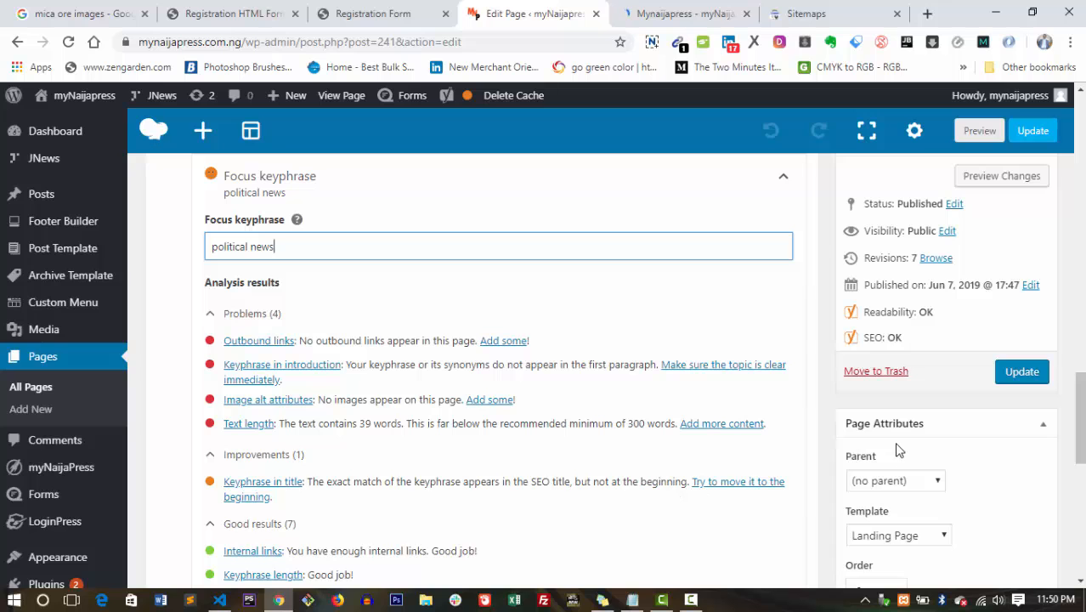
{"action": "left_click_drag", "start_coordinate": [1080, 418], "coordinate": [1081, 319]}
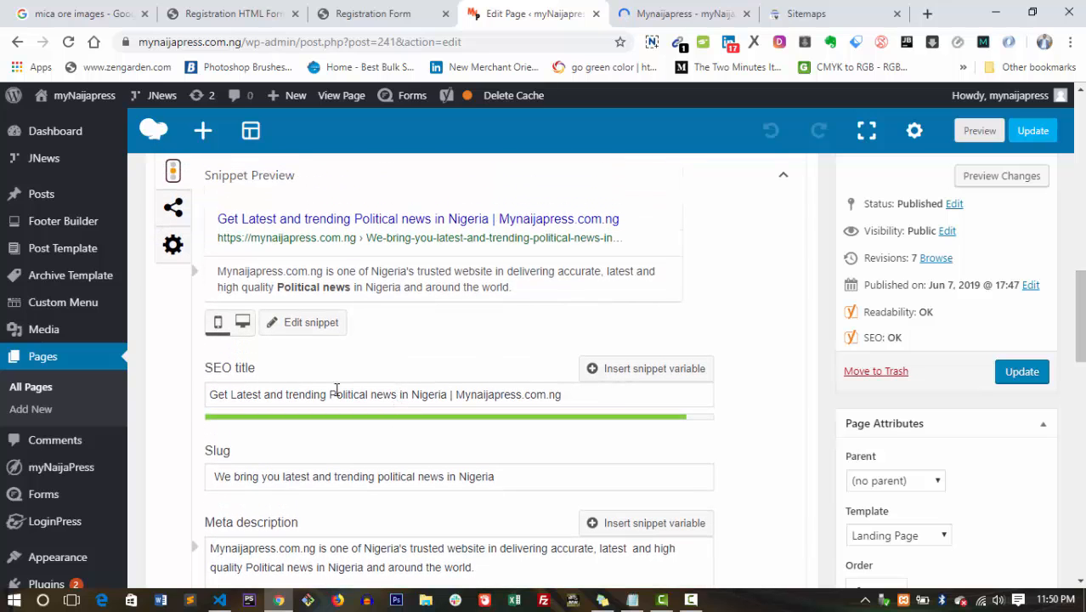
Move 'Political news' from the middle to the start of the SEO title.
{"action": "left_click_drag", "start_coordinate": [396, 393], "coordinate": [329, 393]}
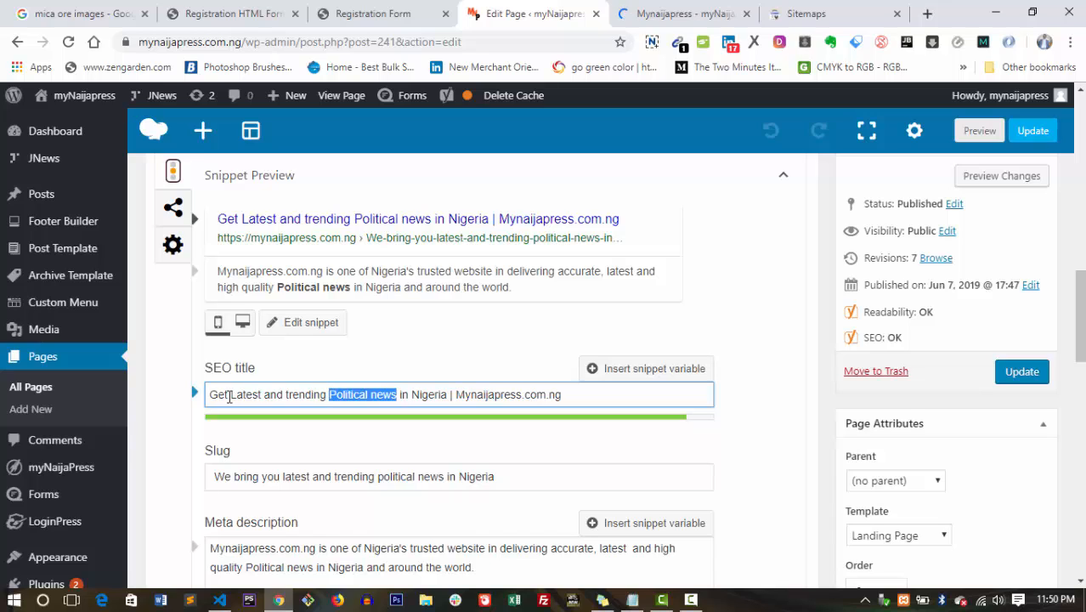
{"action": "key", "text": "ctrl+x"}
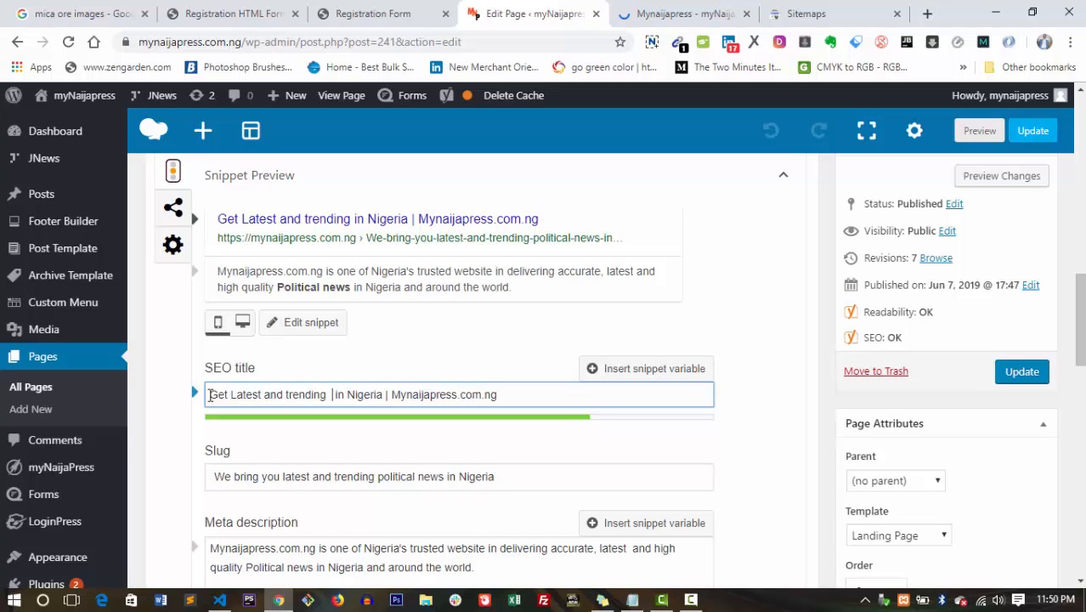
{"action": "key", "text": "ctrl+v"}
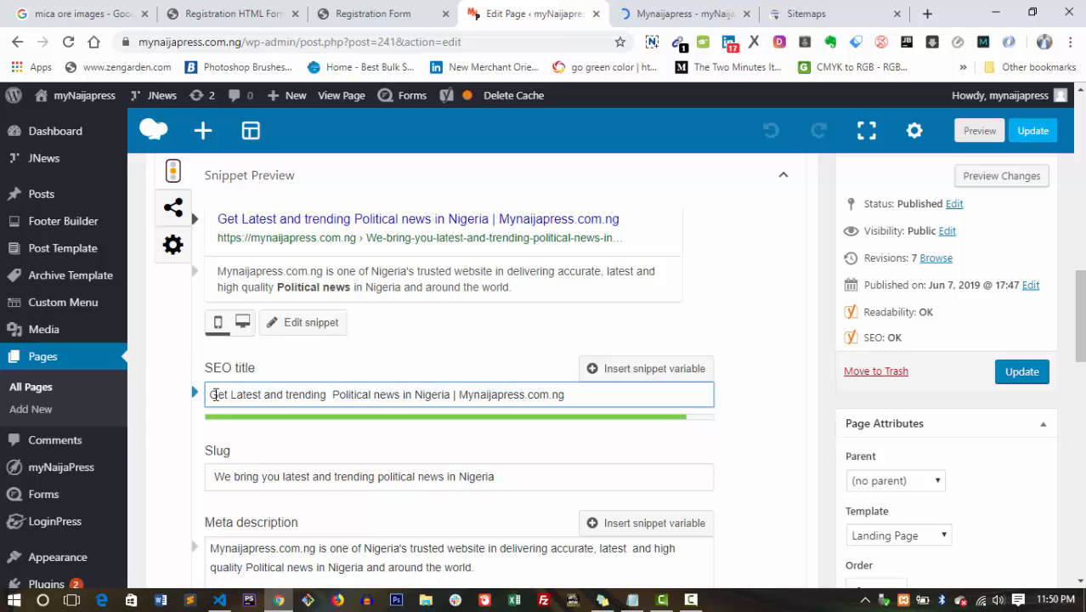
{"action": "left_click", "coordinate": [215, 394]}
{"action": "key", "text": "ctrl+v"}
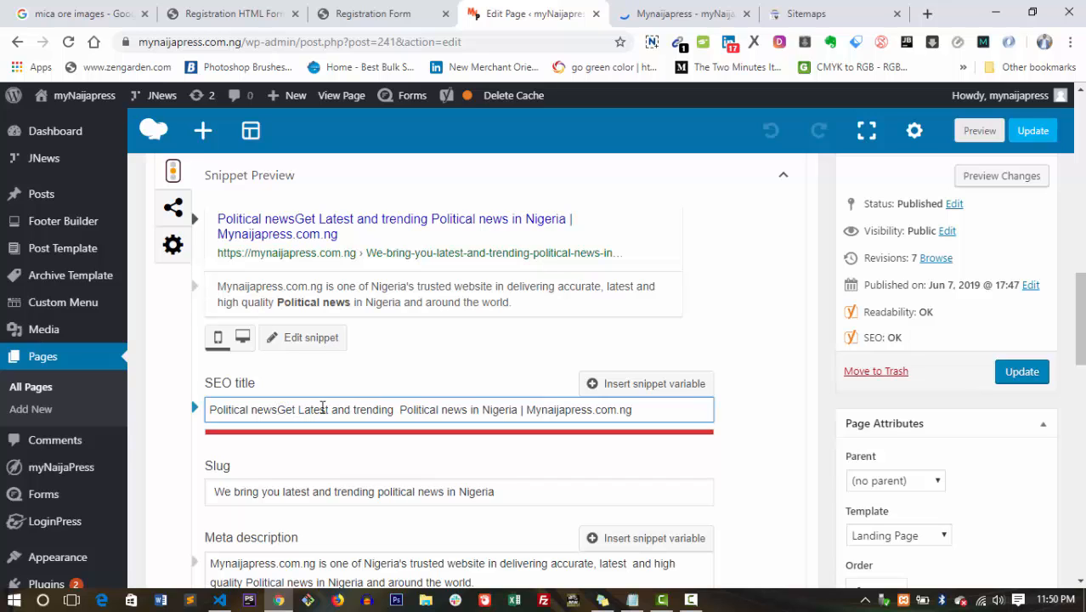
Delete 'Get Latest and trending' and the duplicate 'Political news', and select the site-name suffix.
{"action": "left_click_drag", "start_coordinate": [277, 410], "coordinate": [345, 410]}
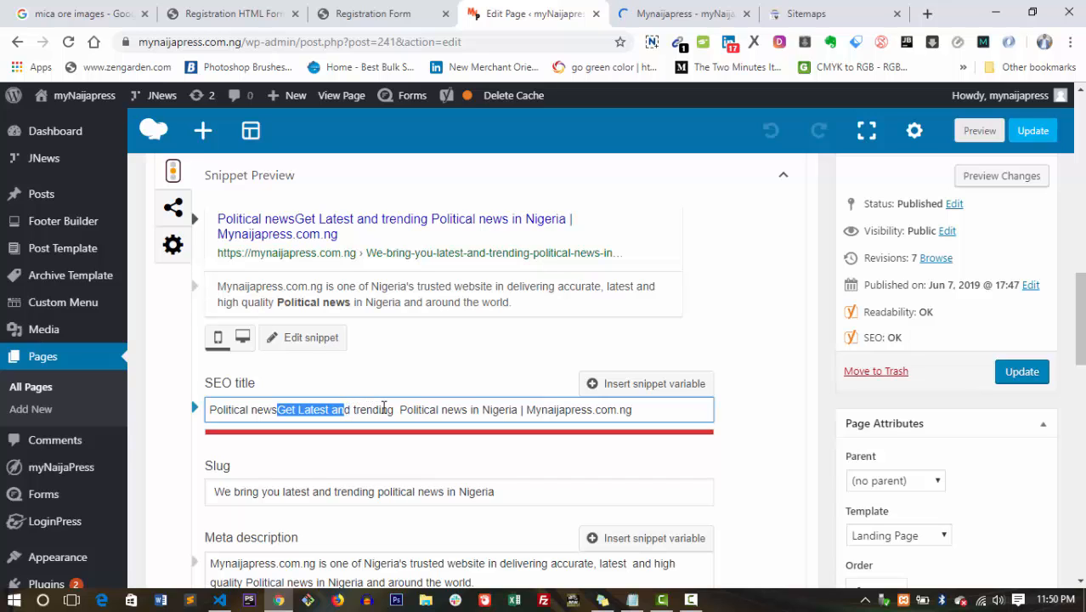
{"action": "left_click", "coordinate": [399, 410], "text": "shift"}
{"action": "key", "text": "BackSpace"}
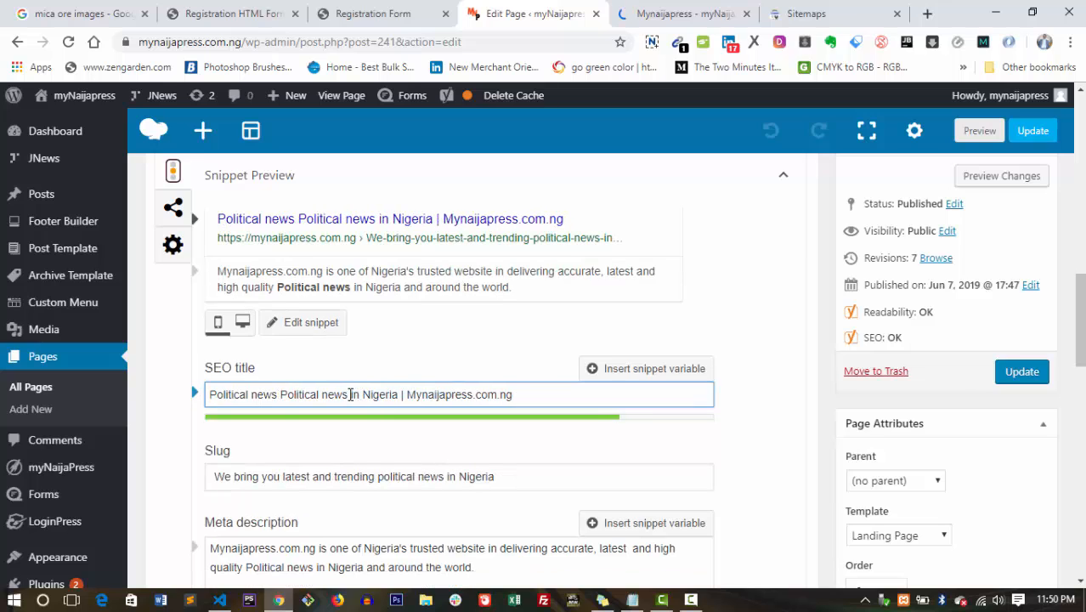
{"action": "left_click_drag", "start_coordinate": [352, 394], "coordinate": [284, 394]}
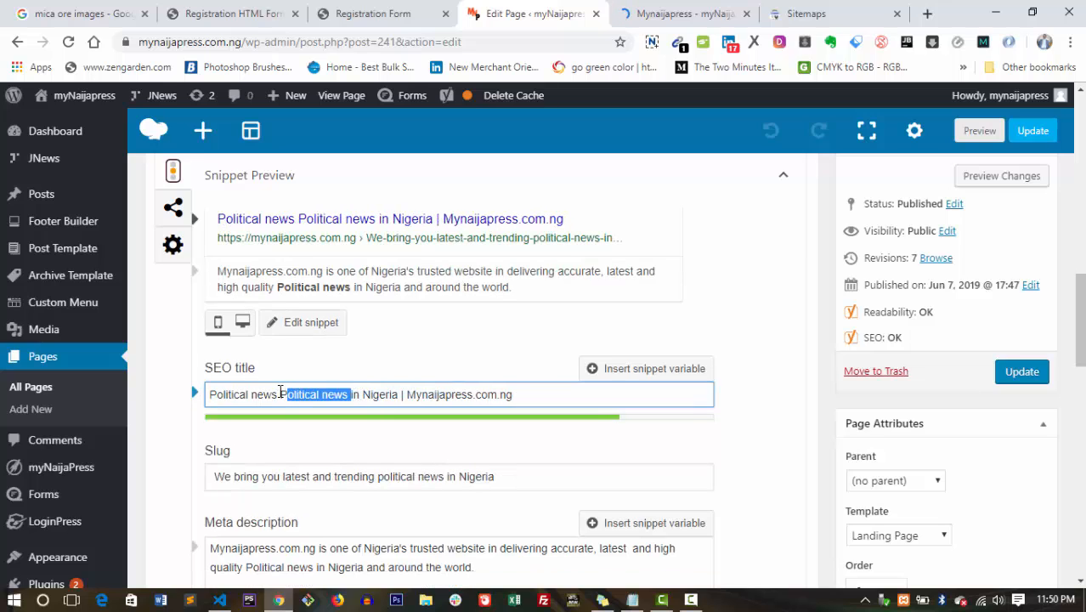
{"action": "key", "text": "BackSpace"}
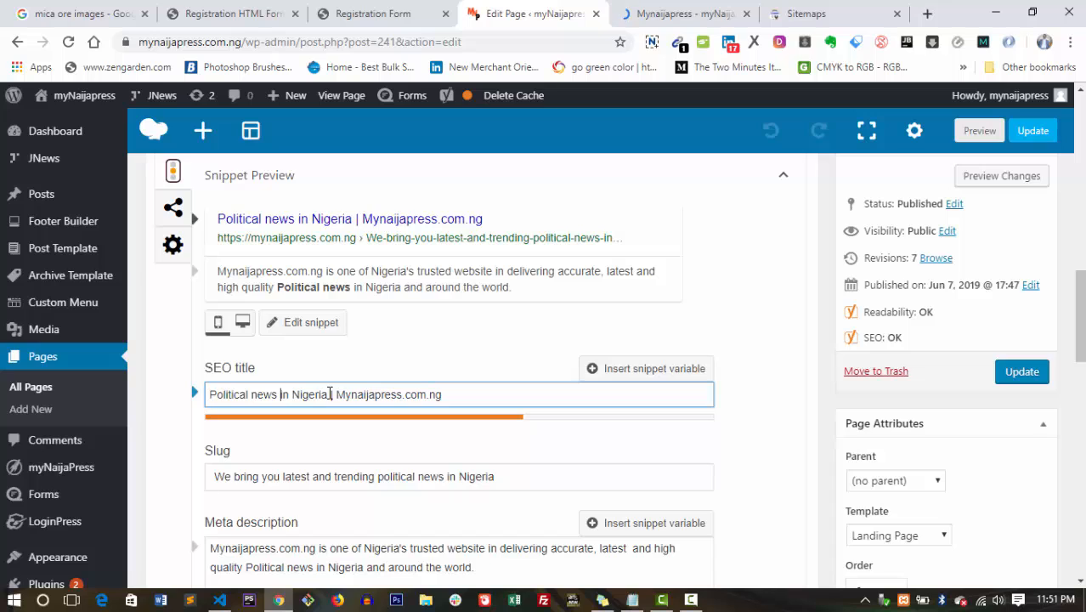
{"action": "left_click_drag", "start_coordinate": [329, 393], "coordinate": [428, 394]}
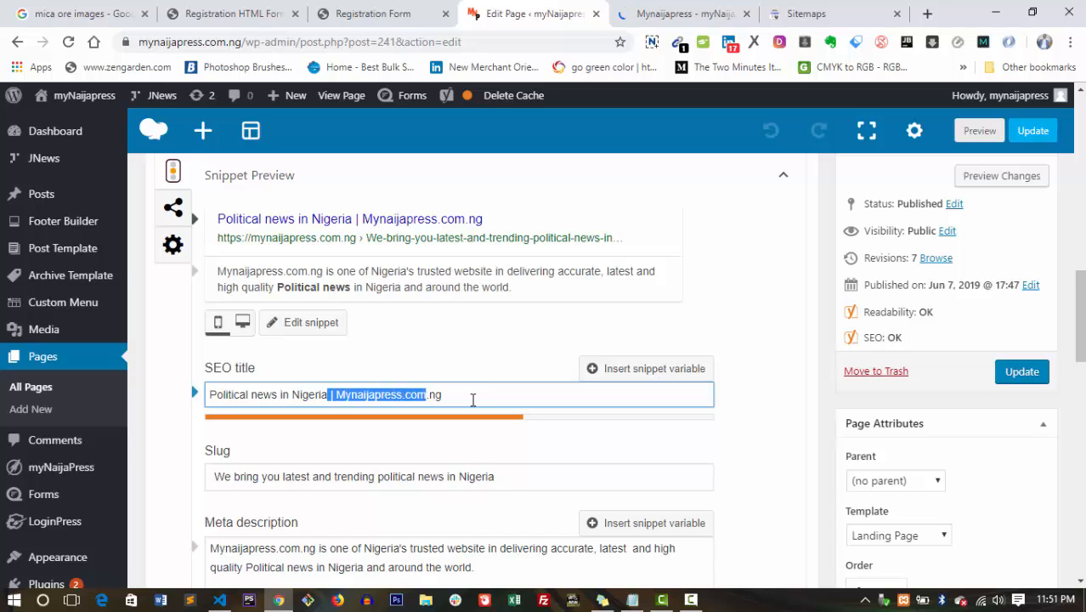
{"action": "key", "text": "shift+End"}
Replace the site-name suffix with ' | Trending and latest Nigerian Poltics and more......' until the length bar is green.
{"action": "key", "text": "BackSpace"}
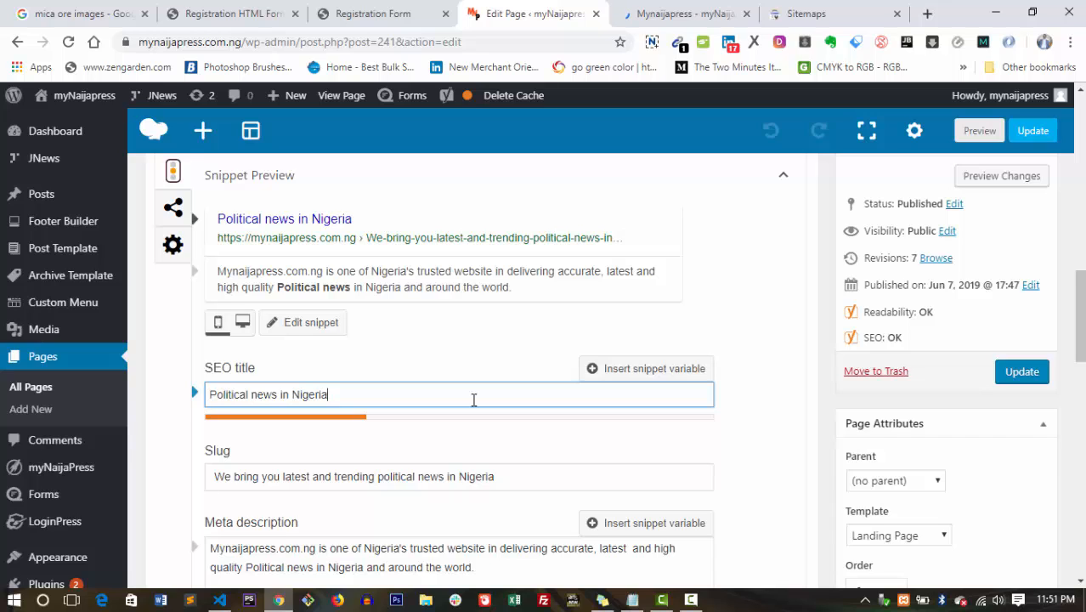
{"action": "type", "text": "| Trending and"}
{"action": "key", "text": "BackSpace"}
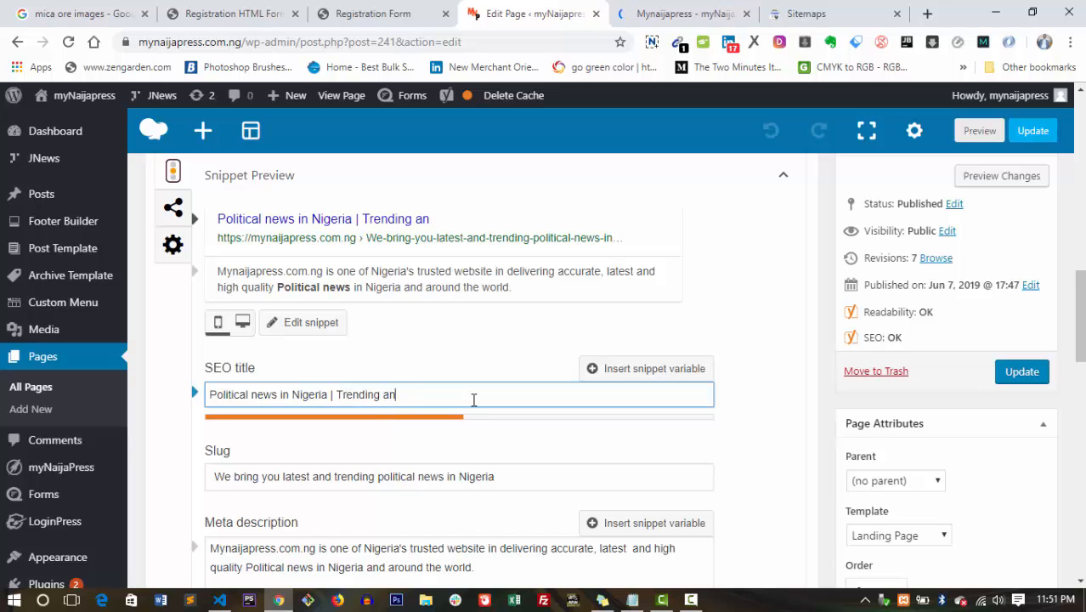
{"action": "type", "text": "d latest"}
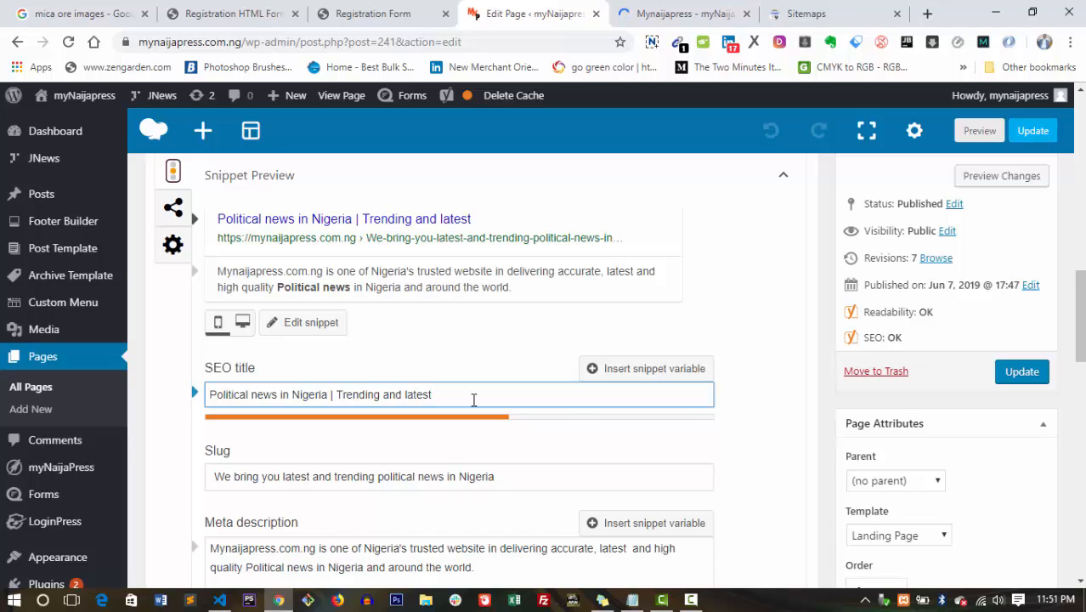
{"action": "type", "text": "Nigerian"}
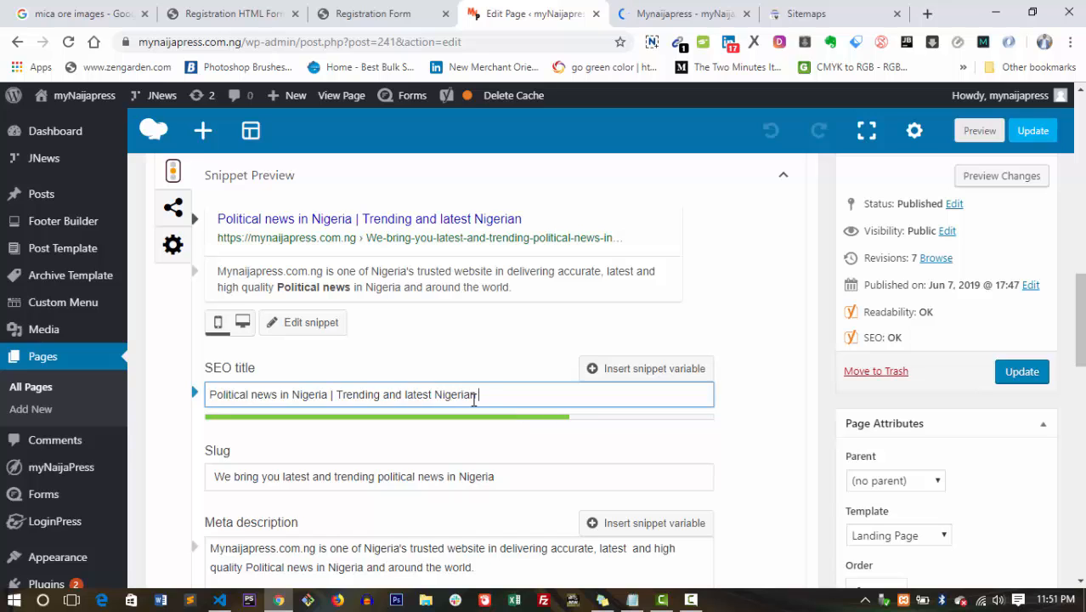
{"action": "type", "text": " Polti"}
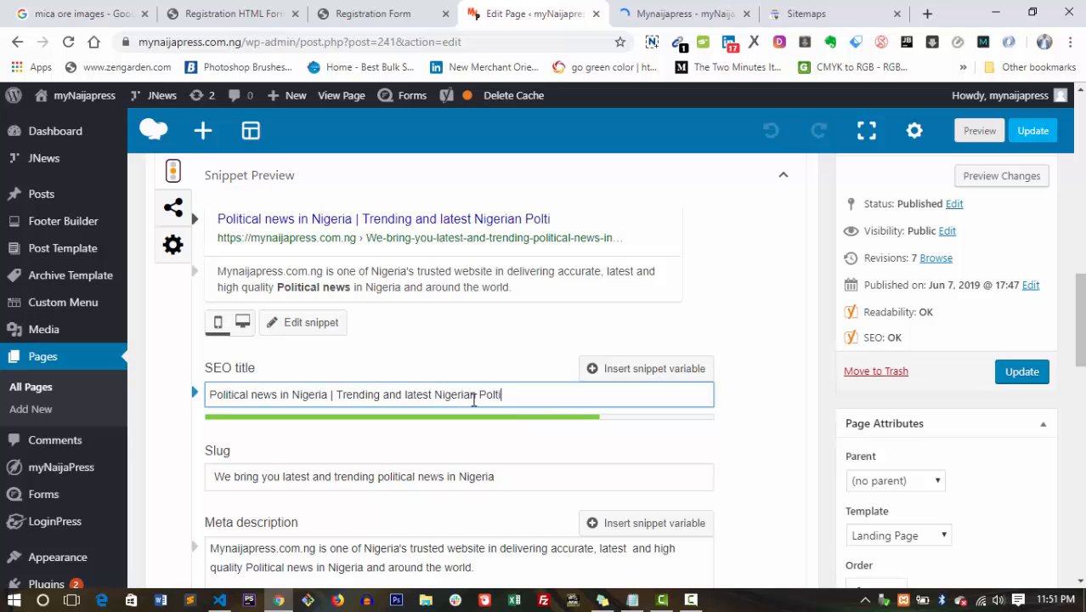
{"action": "type", "text": "cs and"}
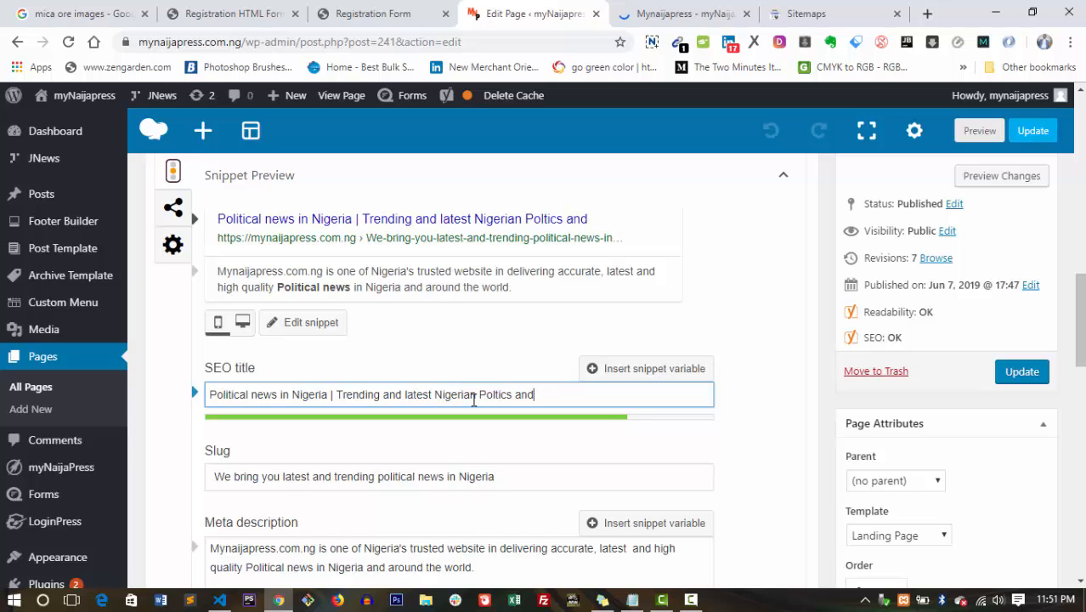
{"action": "type", "text": " many more"}
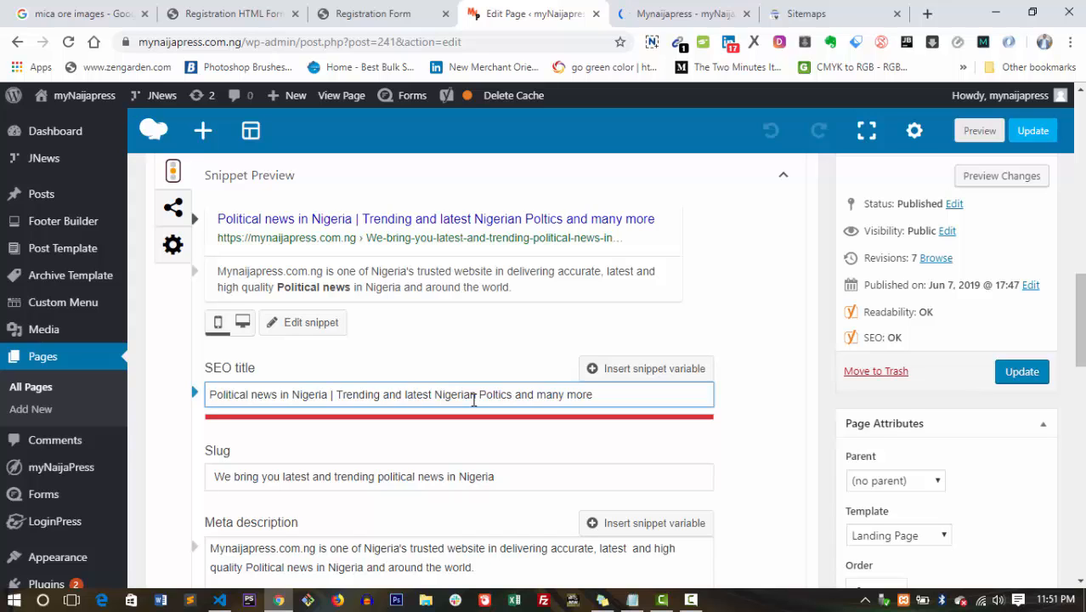
{"action": "key", "text": "BackSpace"}
{"action": "key", "text": "BackSpace"}
{"action": "key", "text": "BackSpace"}
{"action": "key", "text": "BackSpace"}
{"action": "key", "text": "BackSpace"}
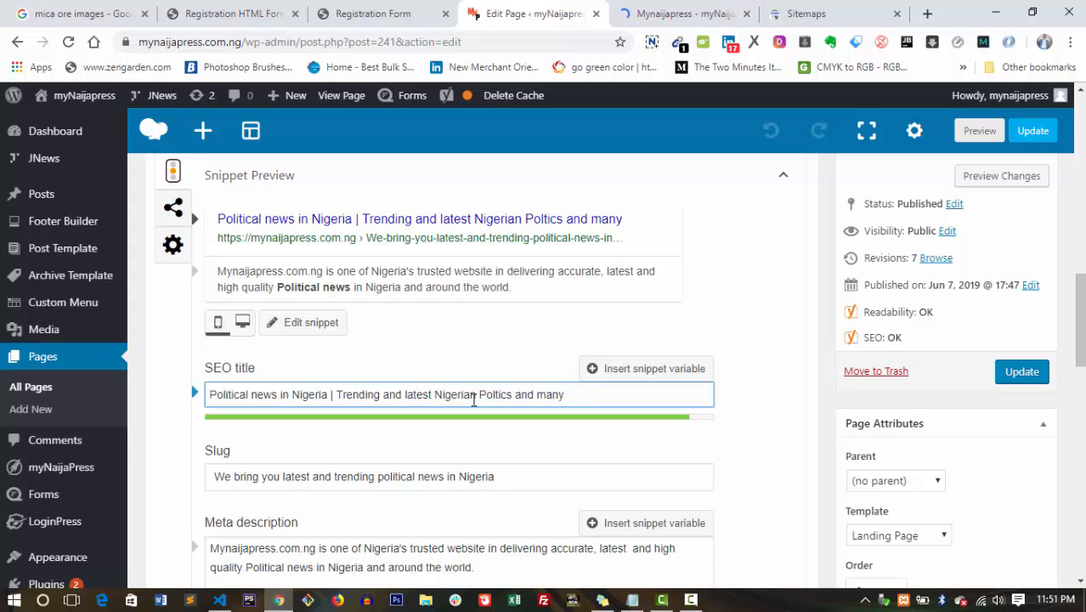
{"action": "key", "text": "BackSpace"}
{"action": "key", "text": "BackSpace"}
{"action": "key", "text": "BackSpace"}
{"action": "key", "text": "BackSpace"}
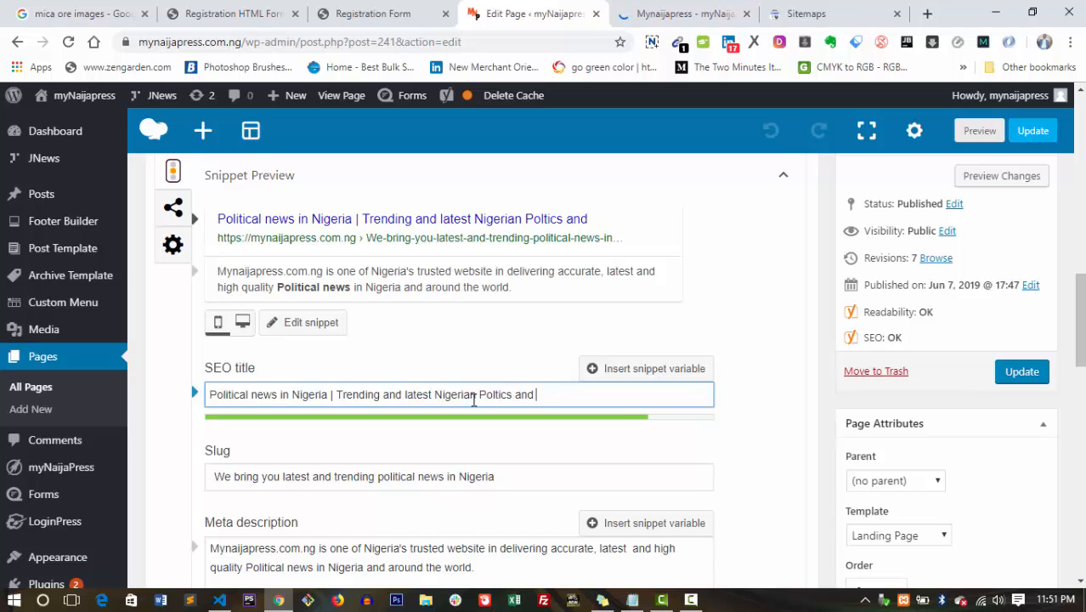
{"action": "key", "text": "BackSpace"}
{"action": "type", "text": "d more"}
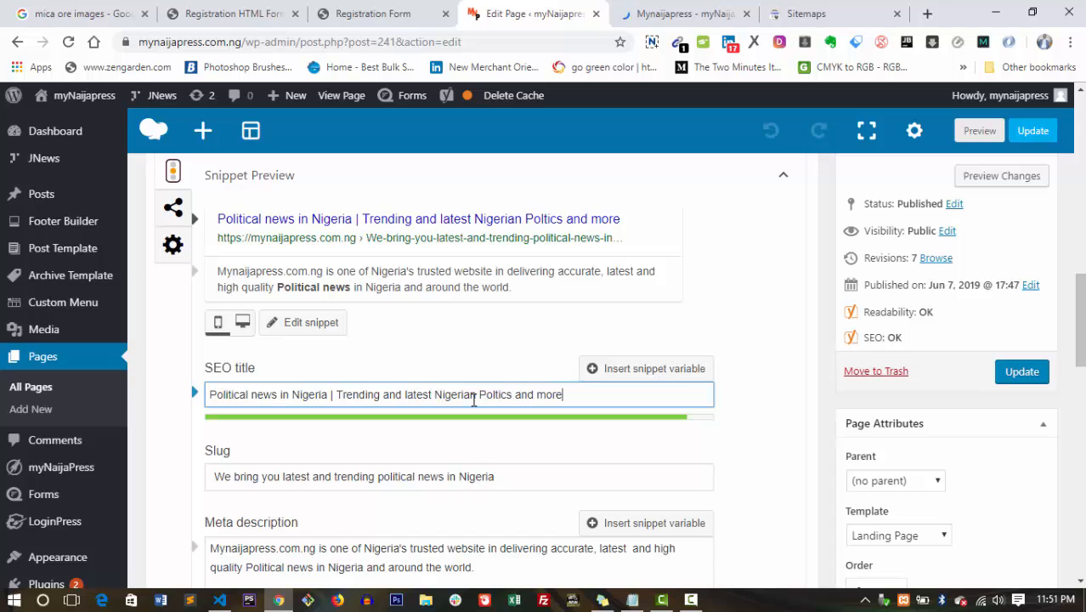
{"action": "type", "text": "....."}
{"action": "key", "text": "BackSpace"}
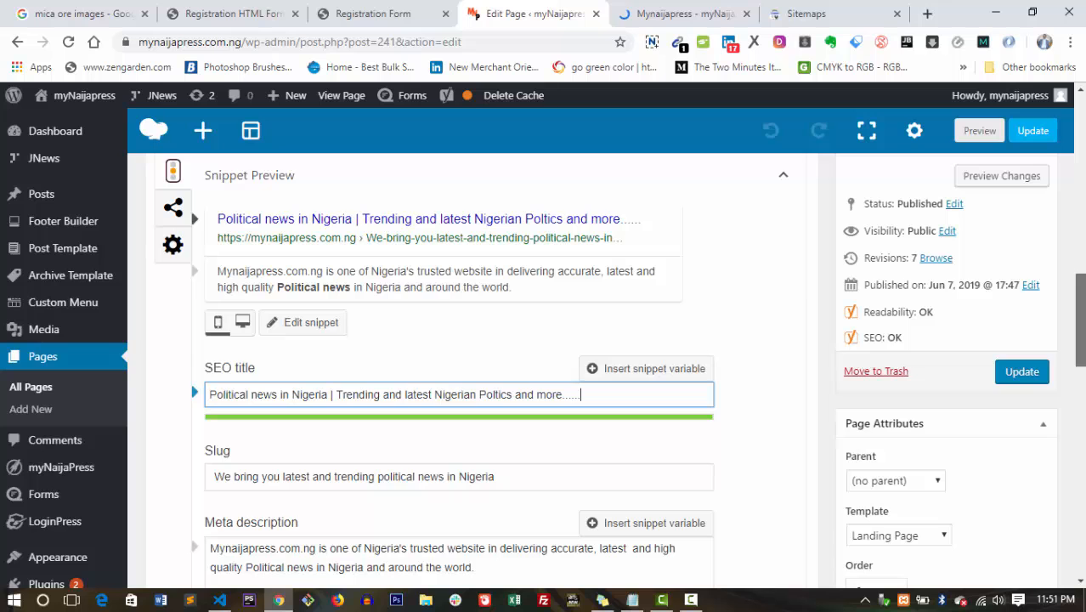
{"action": "scroll", "coordinate": [542, 348], "scroll_direction": "down", "scroll_amount": 3}
{"action": "left_click_drag", "start_coordinate": [1081, 357], "coordinate": [1082, 421]}
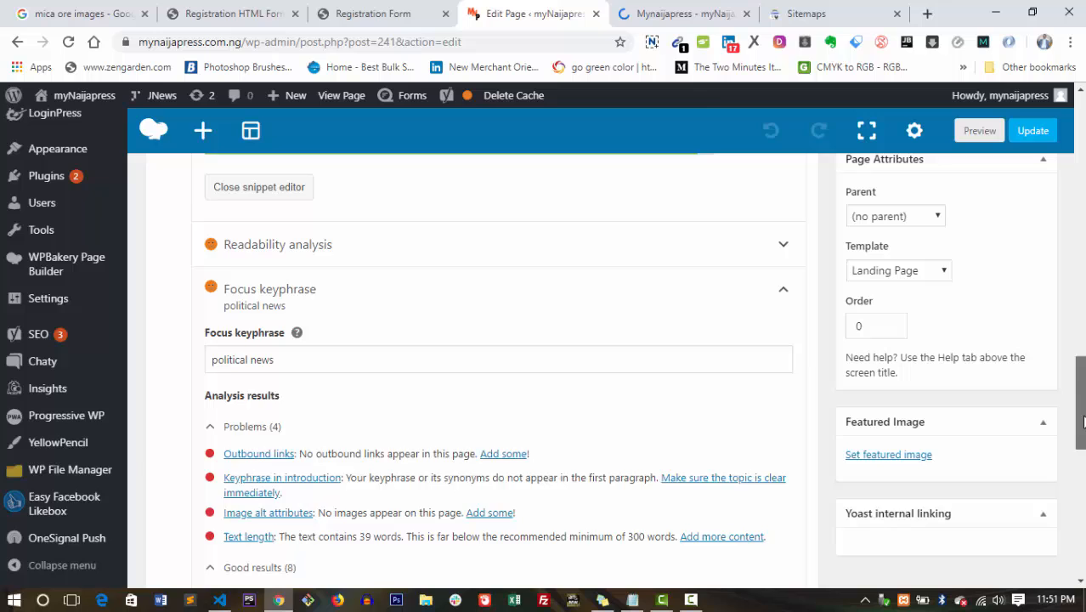
Change the focus keyphrase from 'political news' to 'politics'.
{"action": "left_click", "coordinate": [293, 358]}
{"action": "key", "text": "BackSpace"}
{"action": "key", "text": "BackSpace"}
{"action": "key", "text": "BackSpace"}
{"action": "key", "text": "BackSpace"}
{"action": "key", "text": "BackSpace"}
{"action": "key", "text": "BackSpace"}
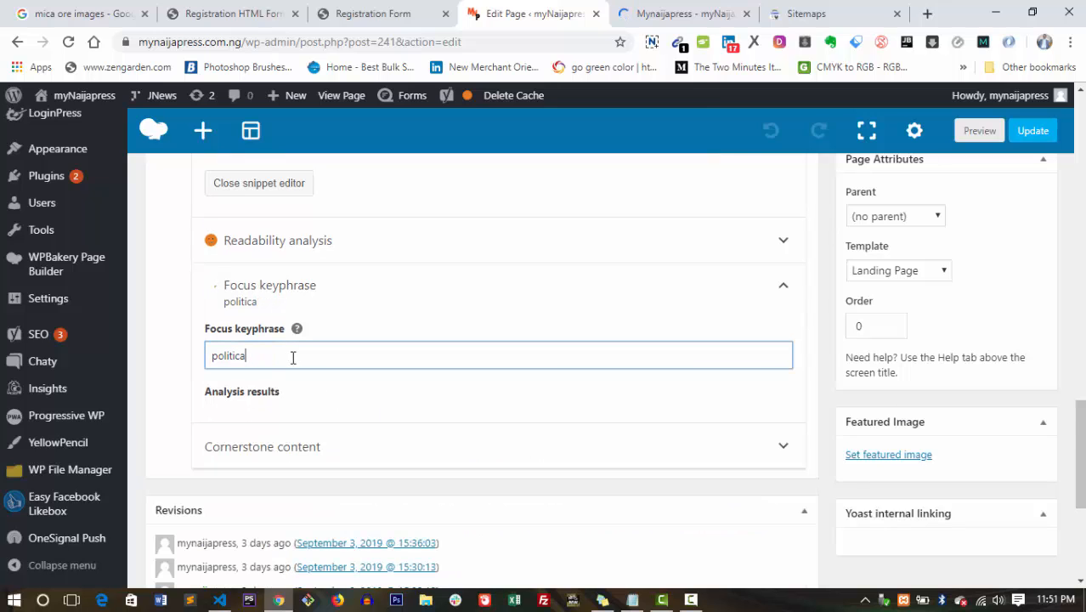
{"action": "key", "text": "BackSpace"}
{"action": "type", "text": "ss"}
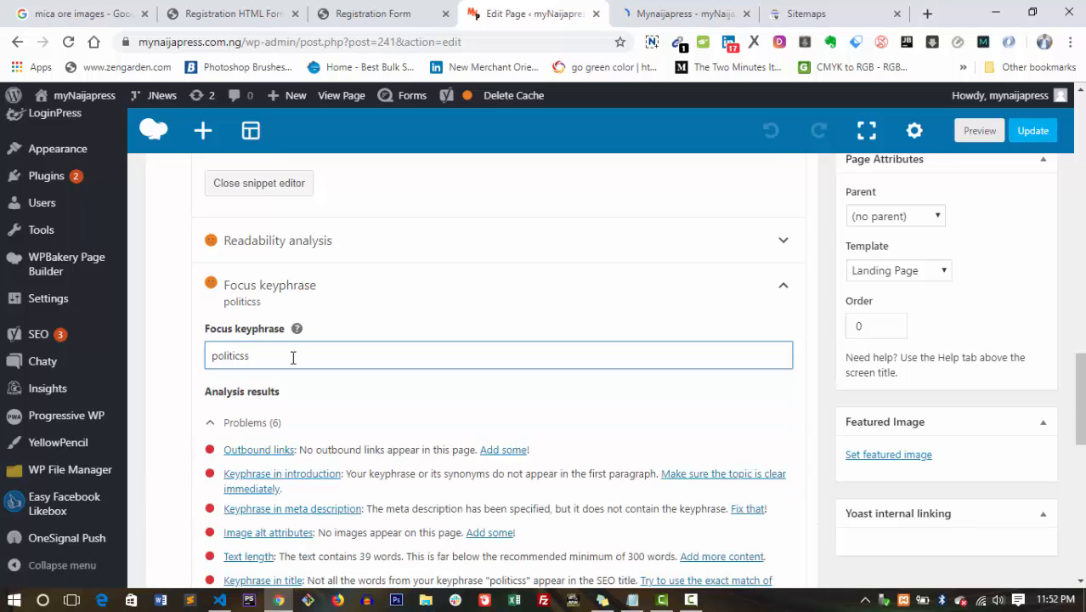
{"action": "key", "text": "BackSpace"}
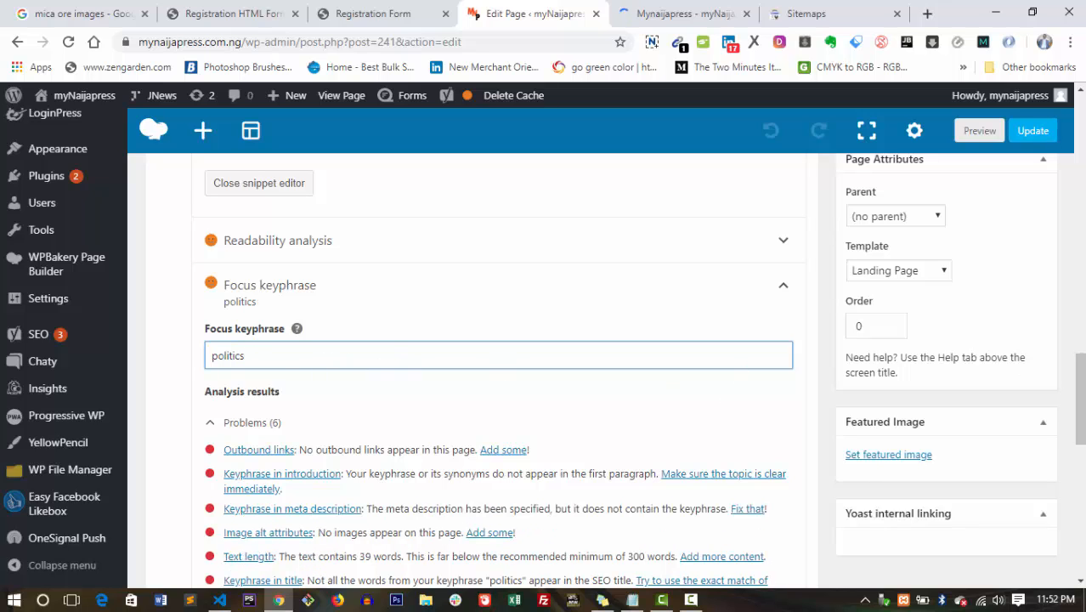
{"action": "scroll", "coordinate": [1081, 442], "scroll_direction": "down", "scroll_amount": 3}
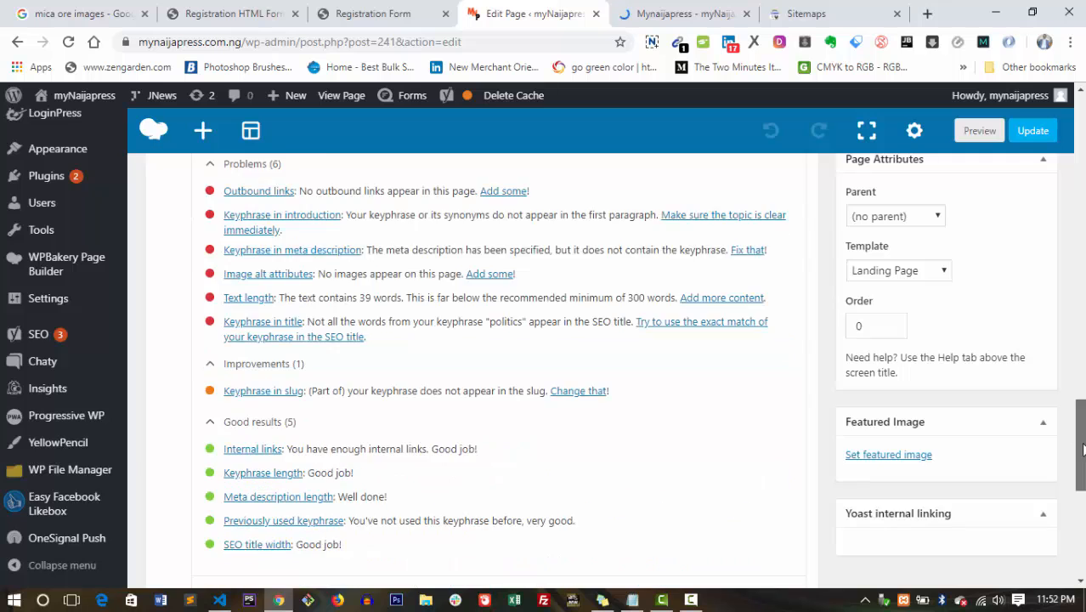
{"action": "scroll", "coordinate": [1080, 442], "scroll_direction": "up", "scroll_amount": 3}
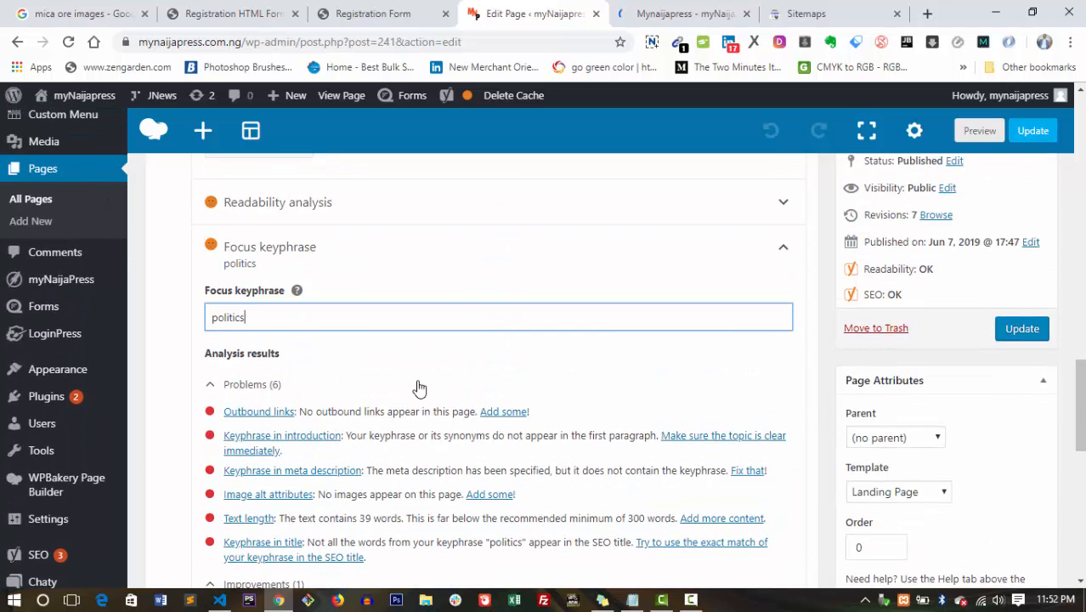
Change the focus keyphrase to 'political news in Nigeria' with a capital N.
{"action": "key", "text": "BackSpace"}
{"action": "type", "text": "al news "}
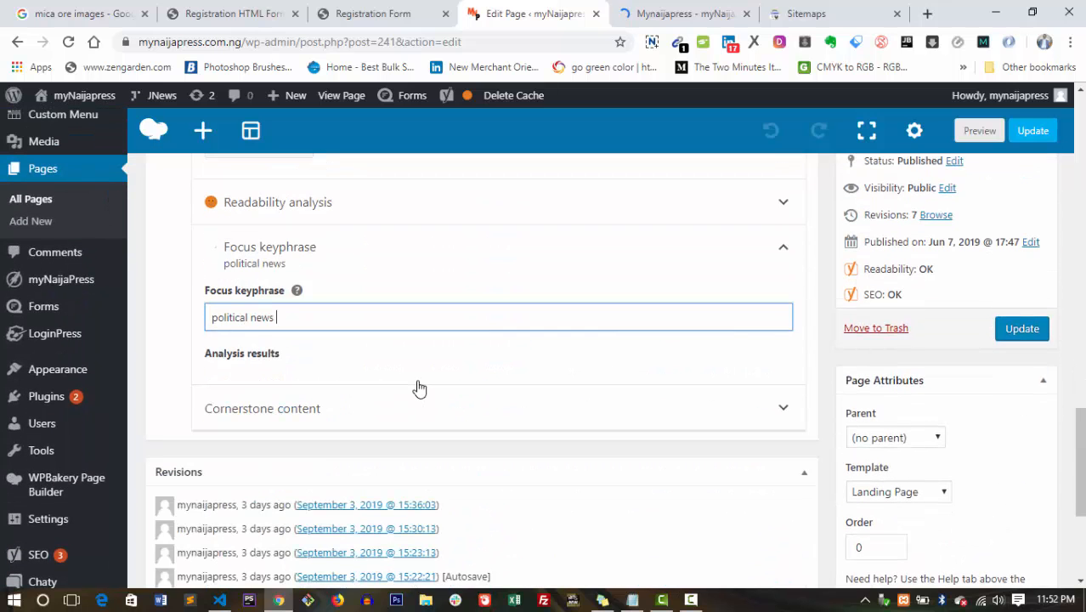
{"action": "type", "text": "in nigeria"}
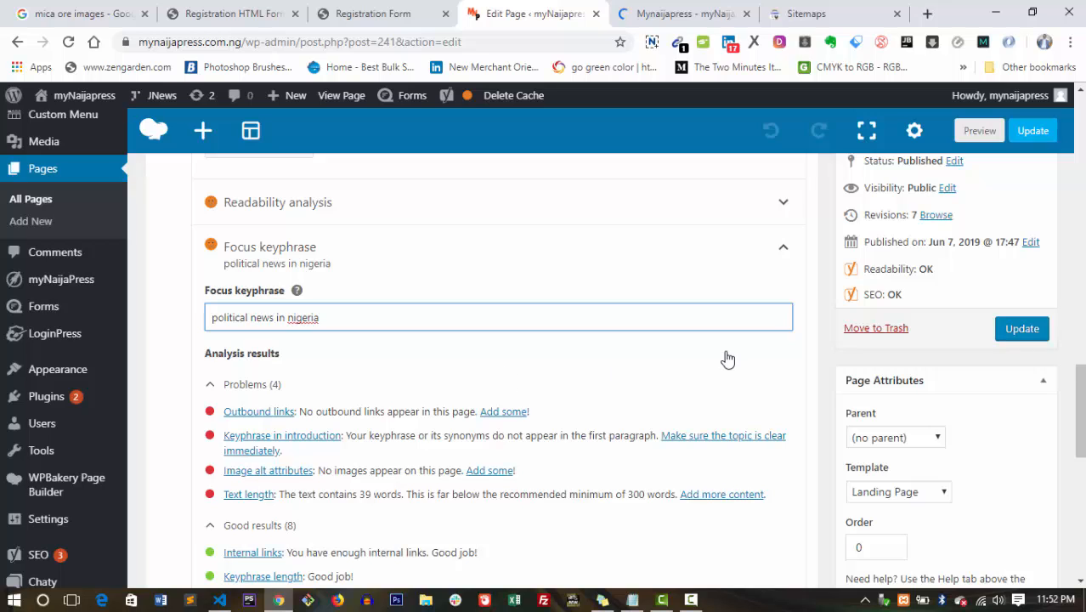
{"action": "left_click", "coordinate": [293, 319]}
{"action": "key", "text": "BackSpace"}
{"action": "type", "text": "N"}
{"action": "left_click_drag", "start_coordinate": [1083, 431], "coordinate": [1080, 356]}
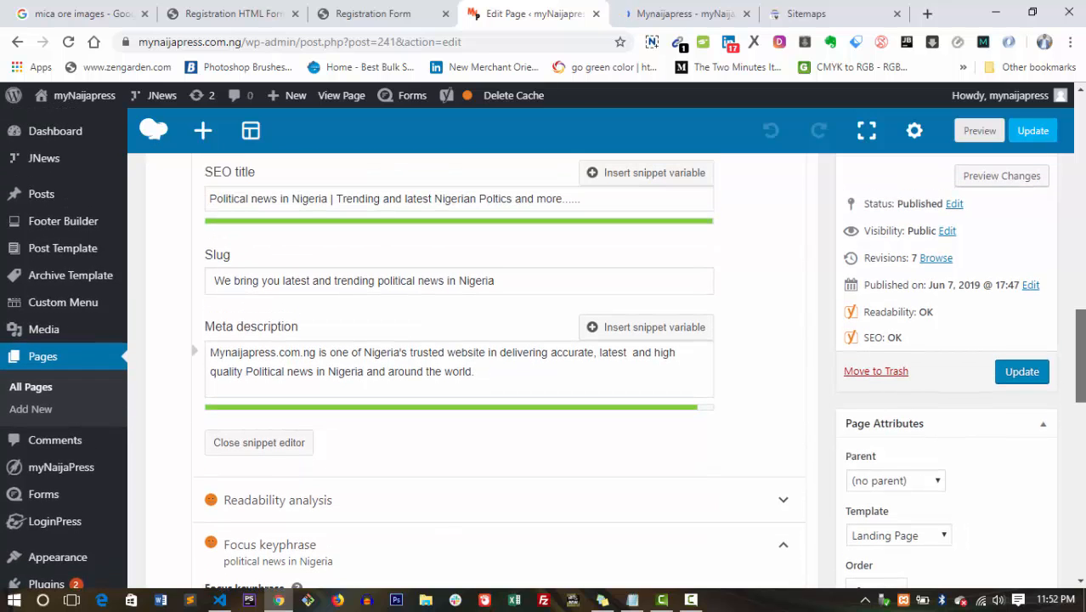
{"action": "left_click_drag", "start_coordinate": [1081, 356], "coordinate": [1081, 197]}
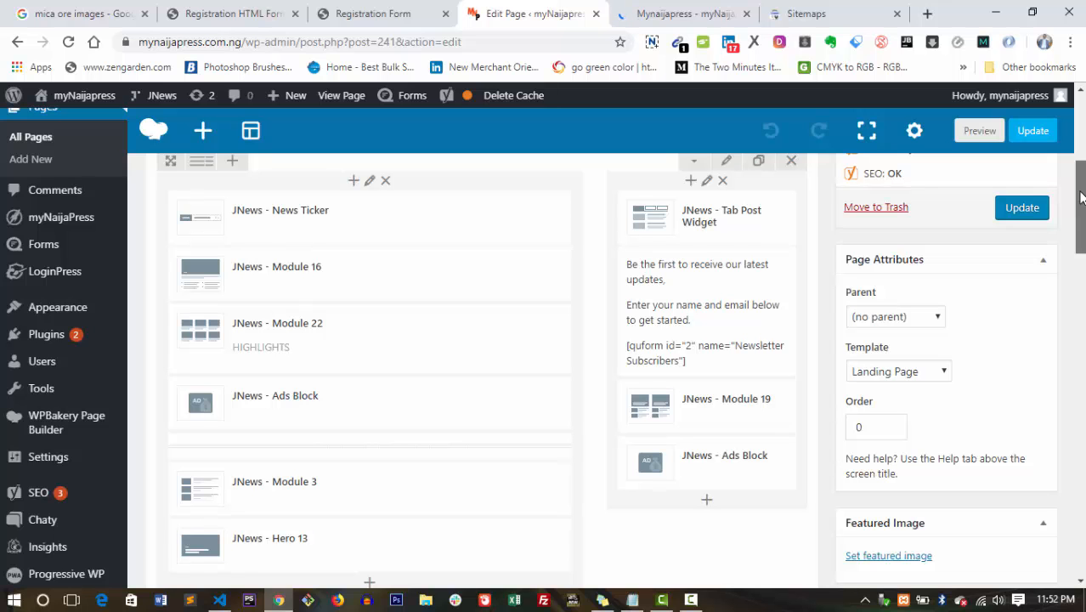
{"action": "mouse_move", "coordinate": [1080, 197]}
{"action": "left_mouse_down"}
{"action": "mouse_move", "coordinate": [1081, 247]}
{"action": "mouse_move", "coordinate": [1081, 198]}
{"action": "left_mouse_up"}
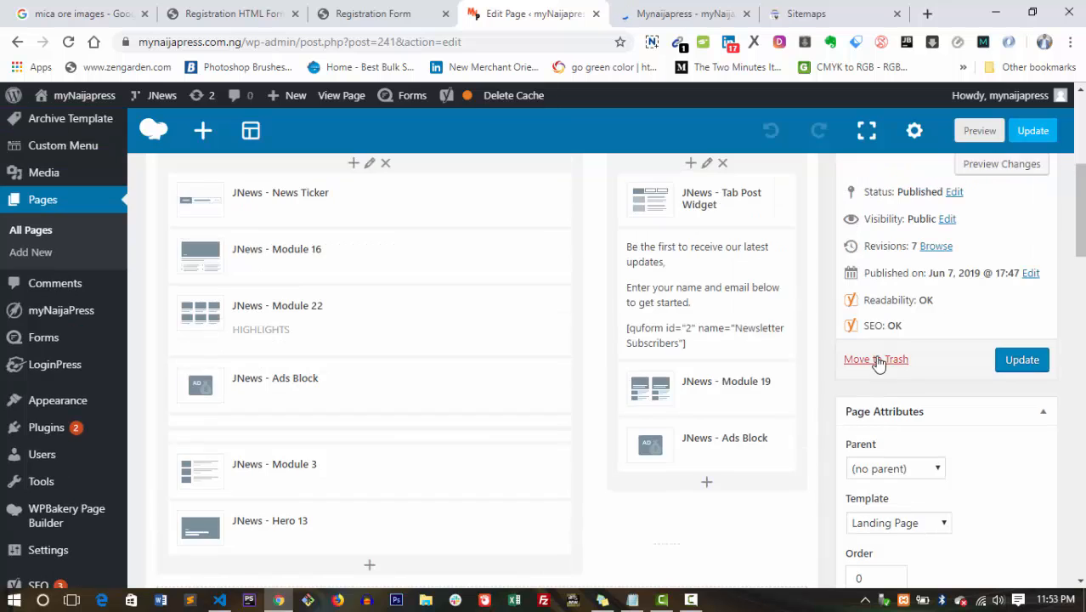
{"action": "left_click_drag", "start_coordinate": [865, 324], "coordinate": [899, 325]}
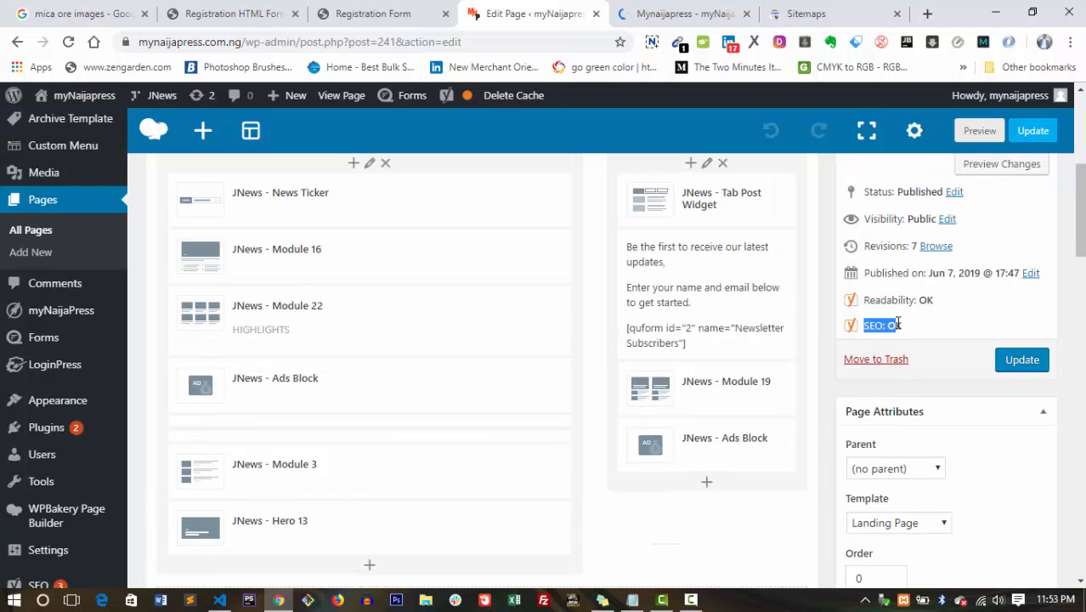
{"action": "left_click", "coordinate": [902, 325]}
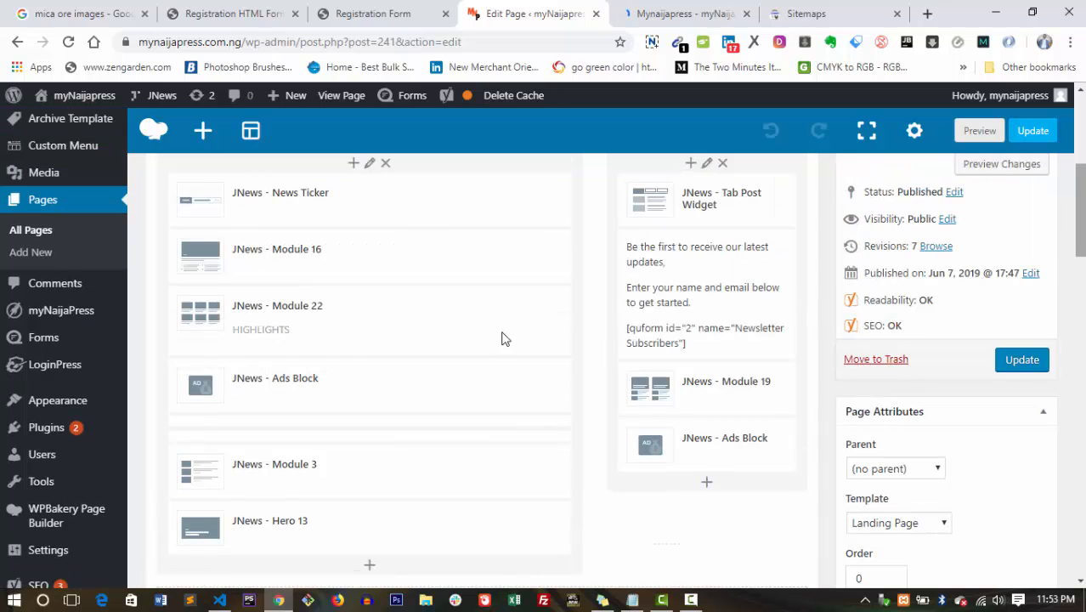
{"action": "scroll", "coordinate": [404, 280], "scroll_direction": "up", "scroll_amount": 2}
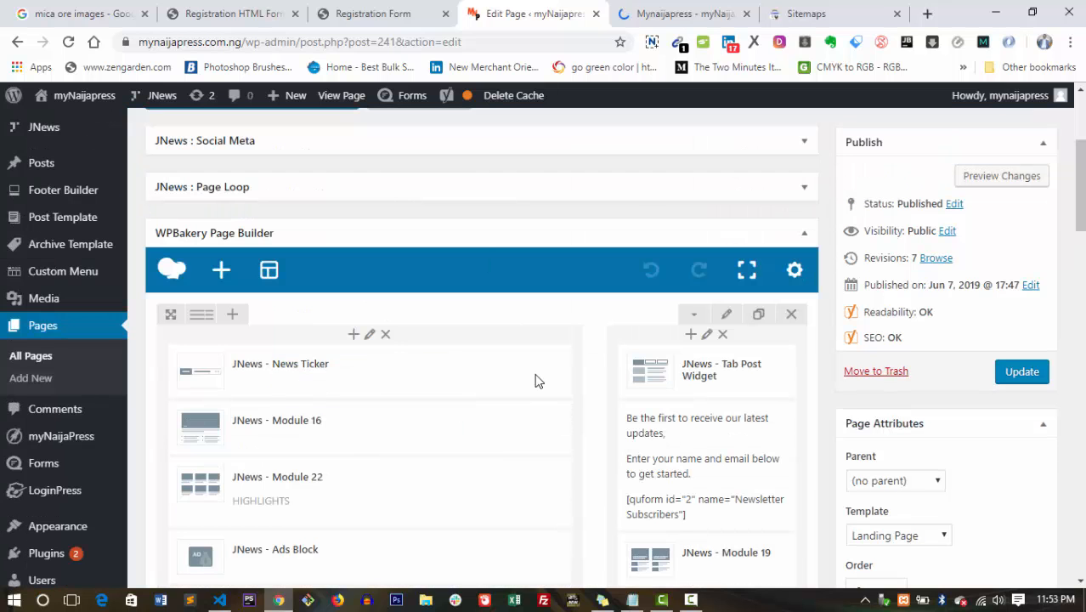
{"action": "scroll", "coordinate": [481, 382], "scroll_direction": "down", "scroll_amount": 2}
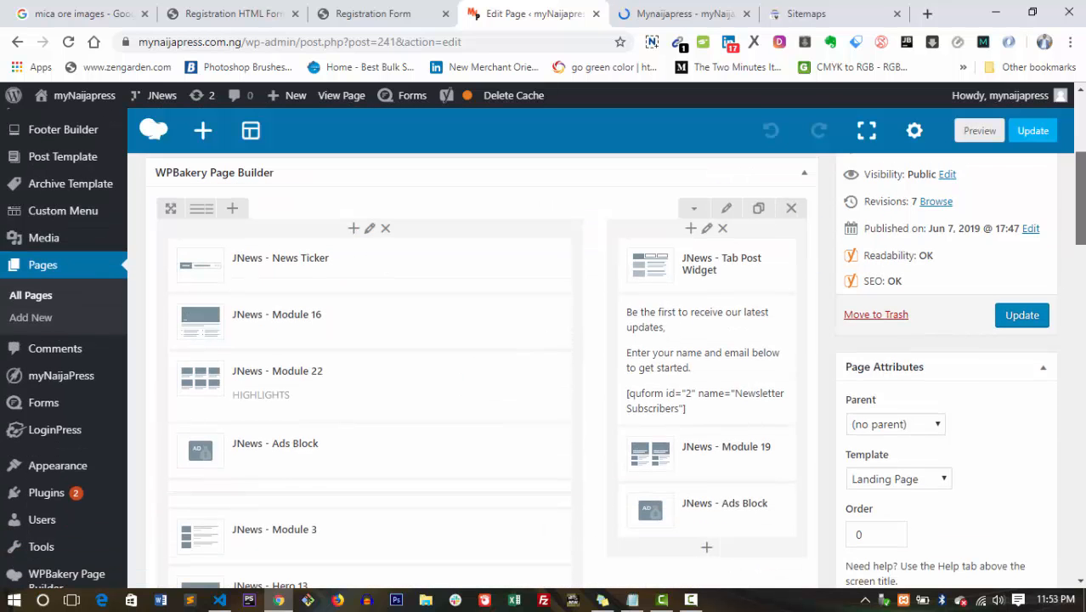
{"action": "left_click", "coordinate": [705, 12]}
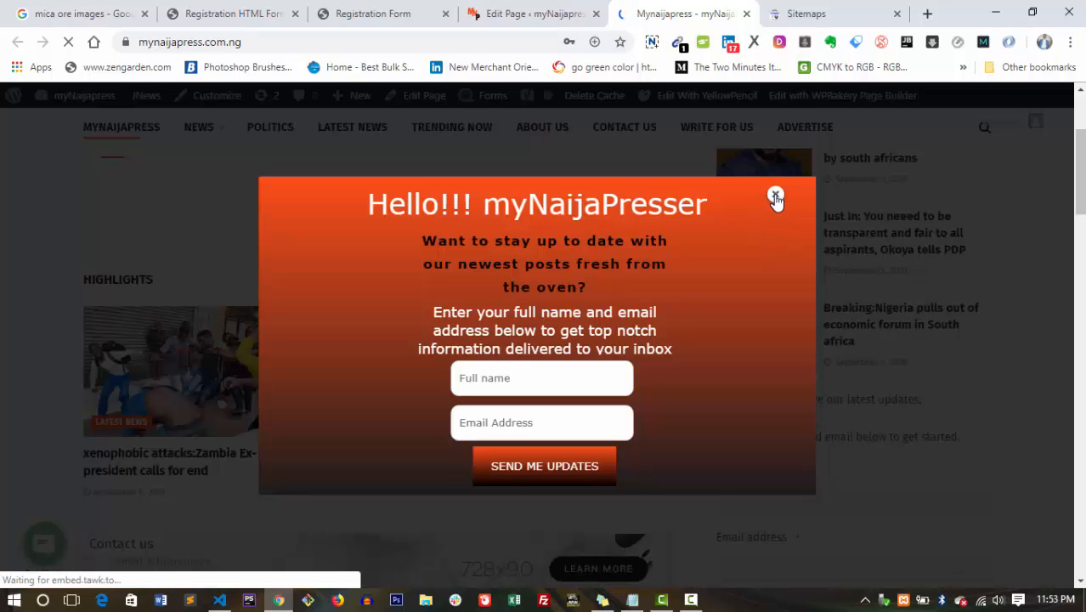
{"action": "left_click", "coordinate": [776, 196]}
{"action": "left_click_drag", "start_coordinate": [1081, 184], "coordinate": [1077, 143]}
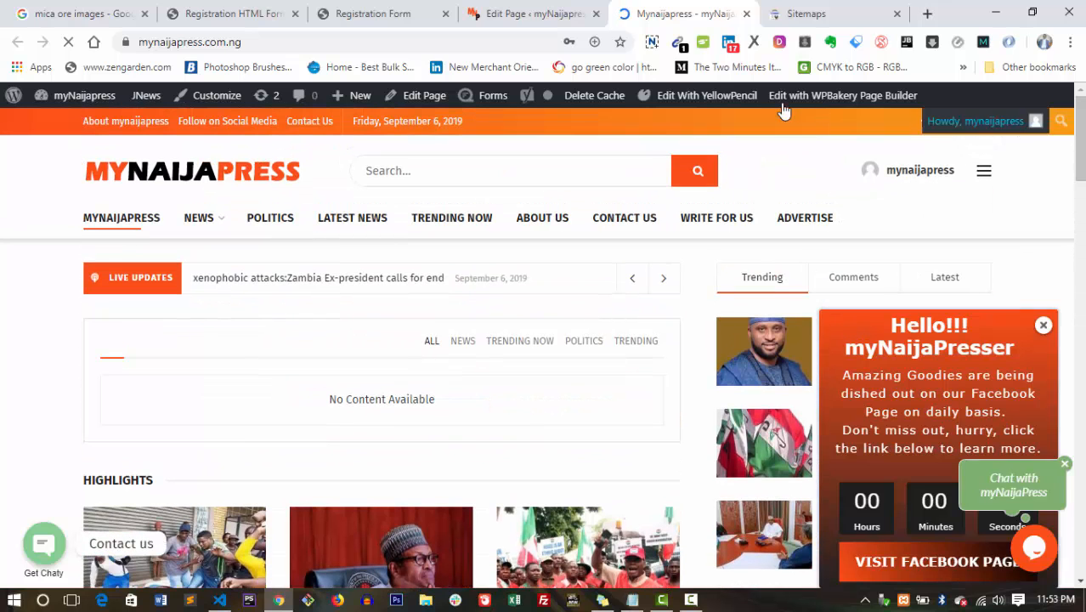
{"action": "left_click", "coordinate": [545, 10]}
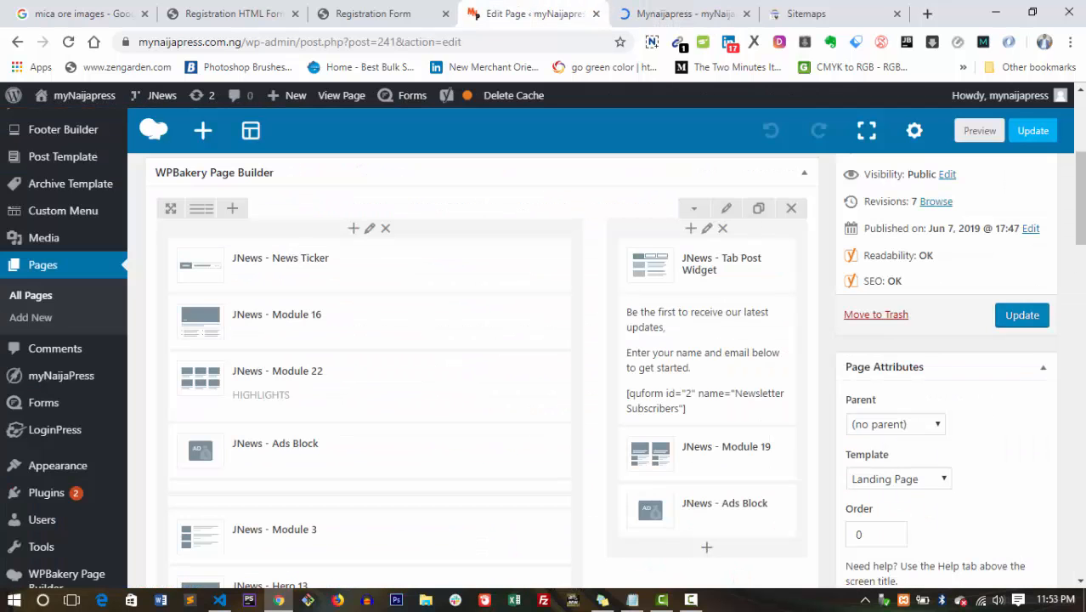
{"action": "scroll", "coordinate": [1082, 264], "scroll_direction": "down", "scroll_amount": 5}
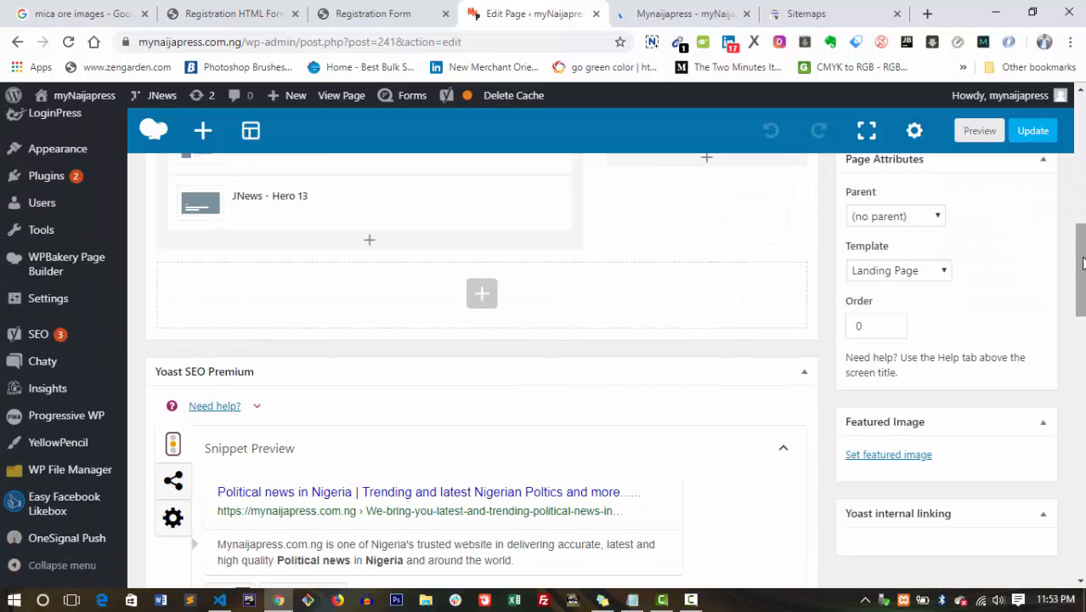
{"action": "scroll", "coordinate": [1083, 263], "scroll_direction": "down", "scroll_amount": 2}
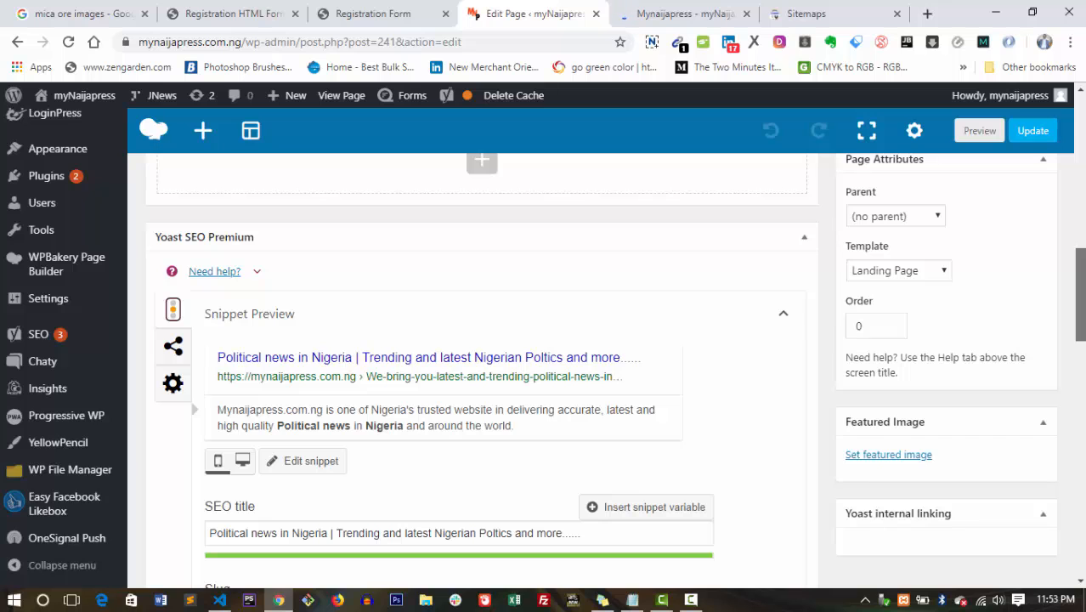
{"action": "scroll", "coordinate": [1082, 264], "scroll_direction": "up", "scroll_amount": 3}
{"action": "scroll", "coordinate": [1082, 263], "scroll_direction": "down", "scroll_amount": 4}
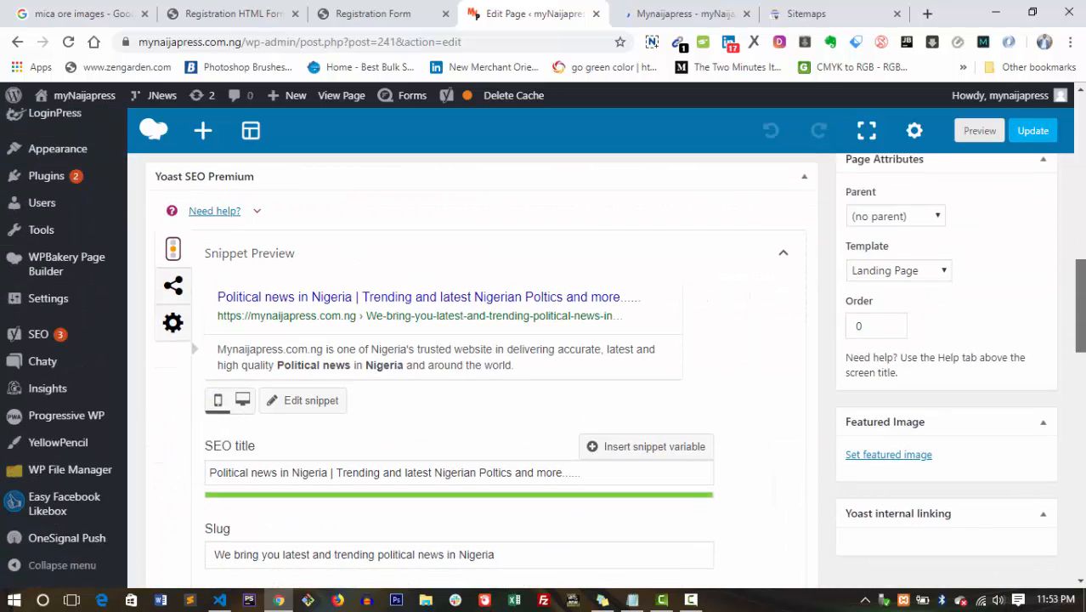
{"action": "scroll", "coordinate": [1074, 374], "scroll_direction": "down", "scroll_amount": 5}
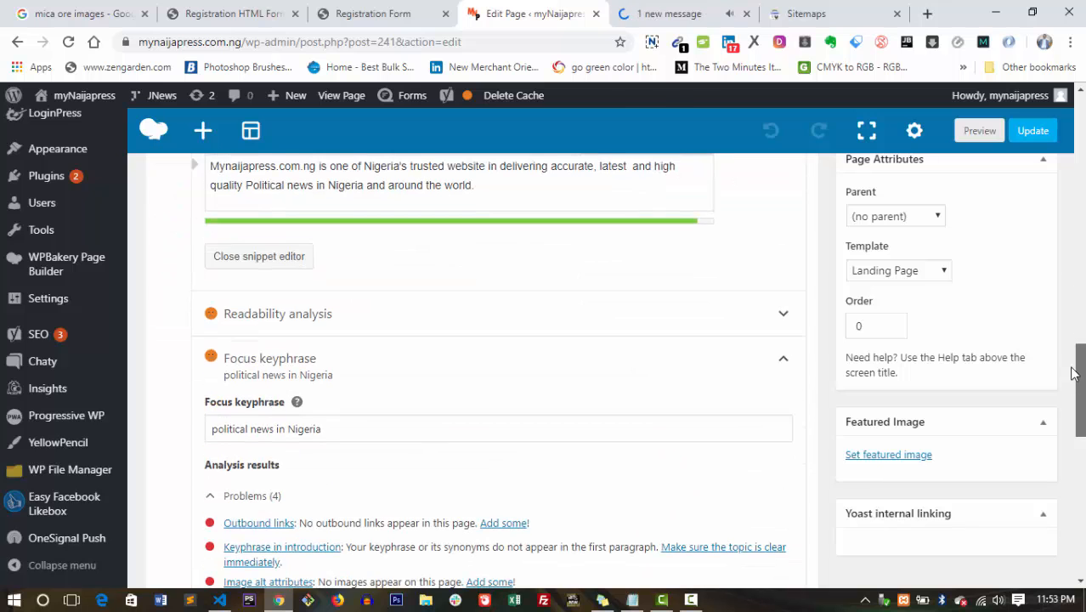
{"action": "scroll", "coordinate": [1074, 374], "scroll_direction": "up", "scroll_amount": 3}
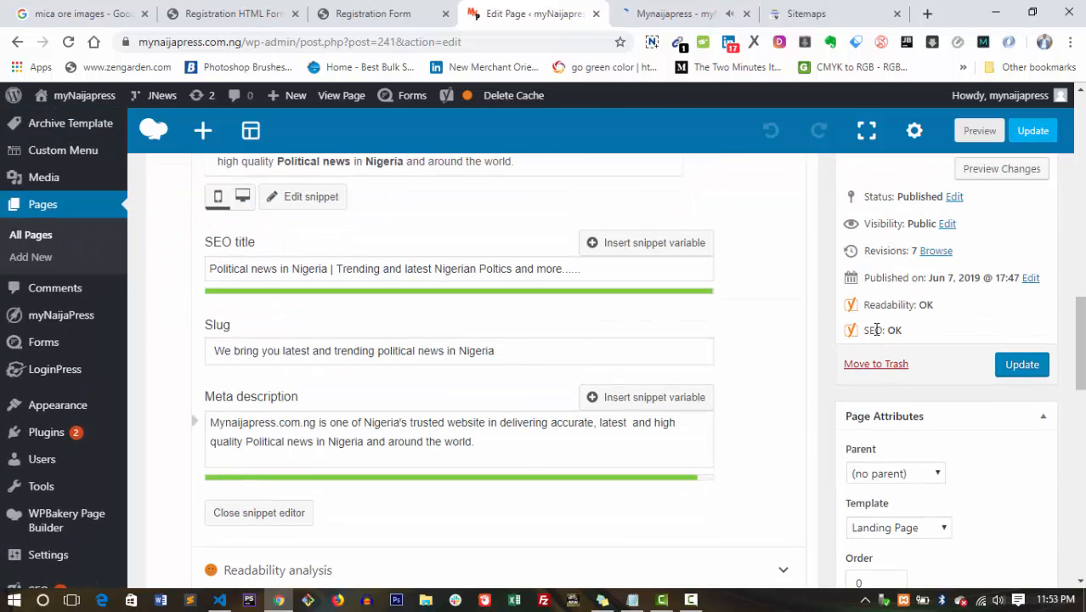
{"action": "double_click", "coordinate": [904, 332]}
{"action": "left_click", "coordinate": [904, 339]}
{"action": "scroll", "coordinate": [904, 338], "scroll_direction": "down", "scroll_amount": 1}
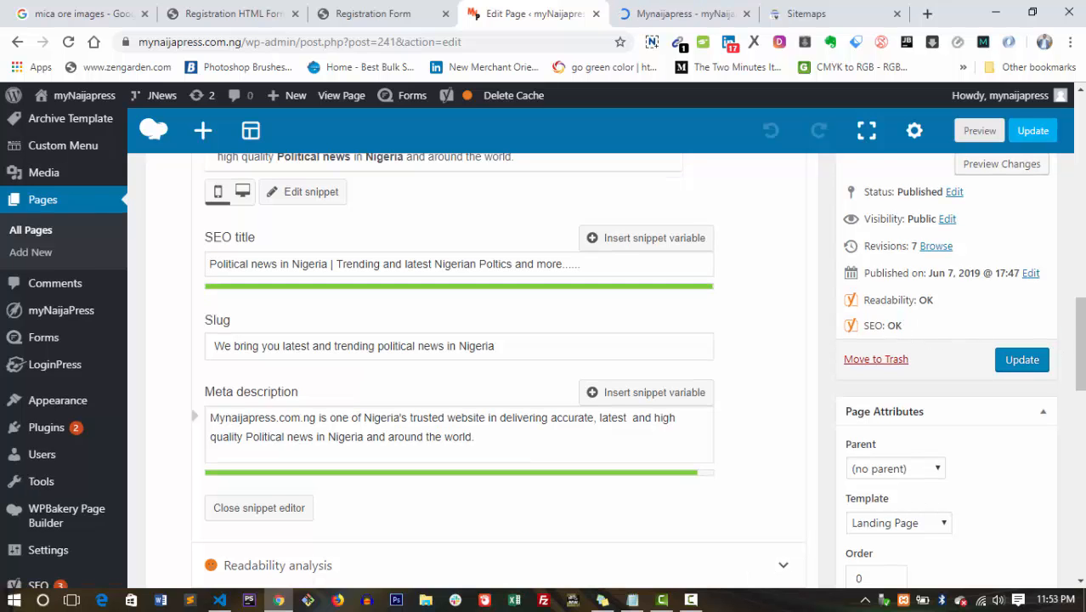
{"action": "scroll", "coordinate": [896, 318], "scroll_direction": "down", "scroll_amount": 1}
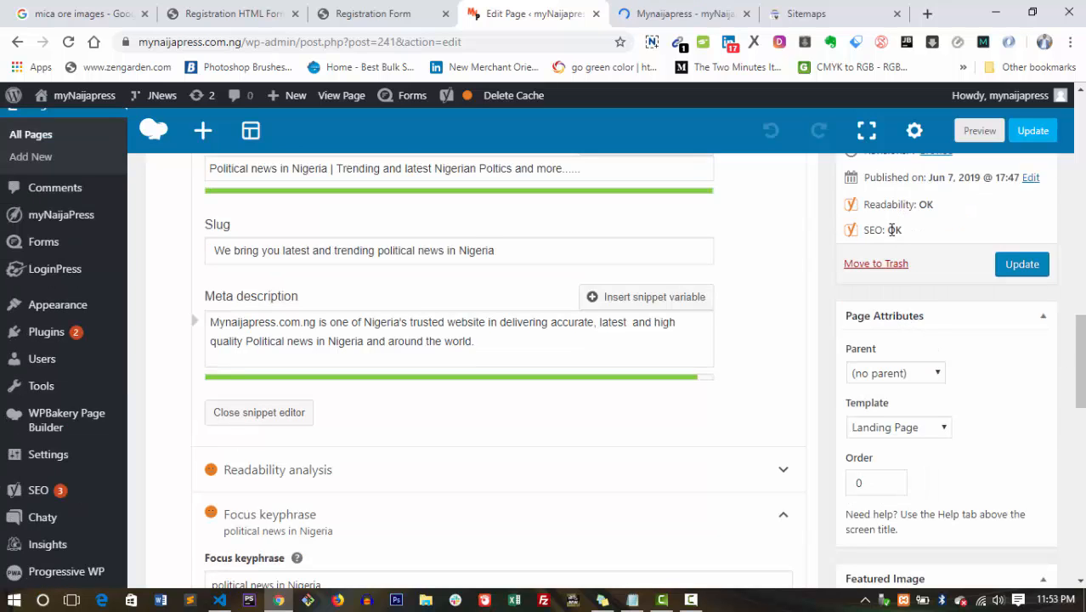
{"action": "scroll", "coordinate": [476, 373], "scroll_direction": "down", "scroll_amount": 3}
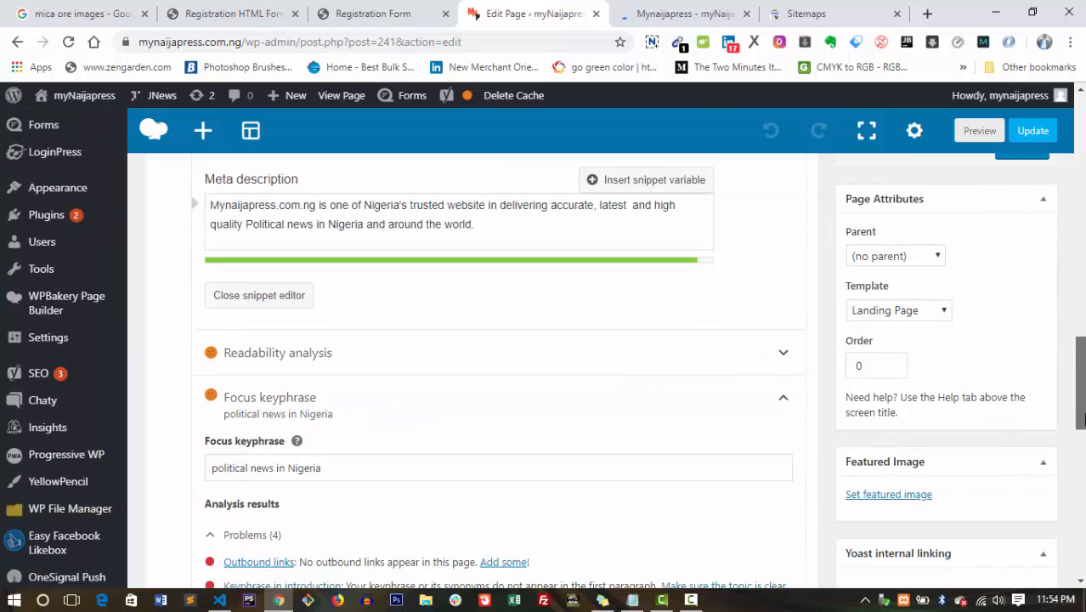
{"action": "scroll", "coordinate": [476, 374], "scroll_direction": "up", "scroll_amount": 8}
{"action": "scroll", "coordinate": [476, 374], "scroll_direction": "up", "scroll_amount": 8}
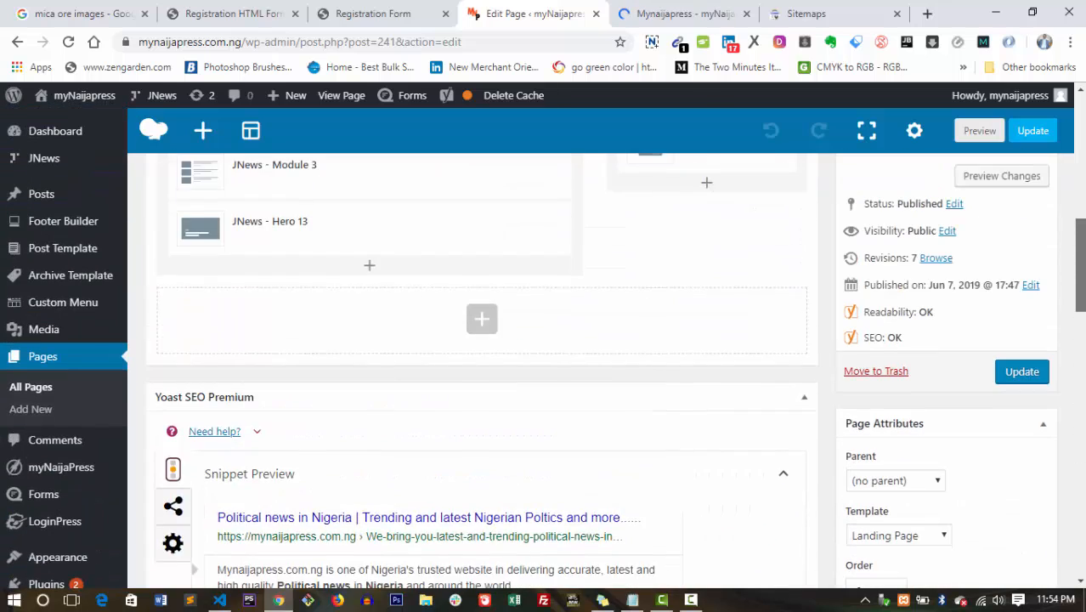
{"action": "scroll", "coordinate": [360, 373], "scroll_direction": "down", "scroll_amount": 2}
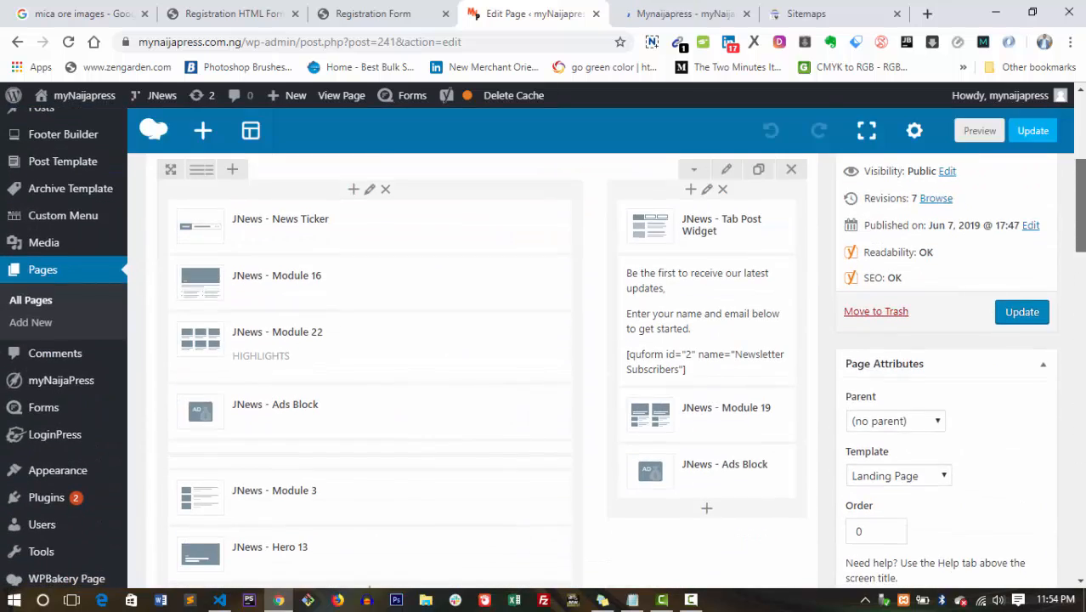
{"action": "scroll", "coordinate": [361, 374], "scroll_direction": "up", "scroll_amount": 2}
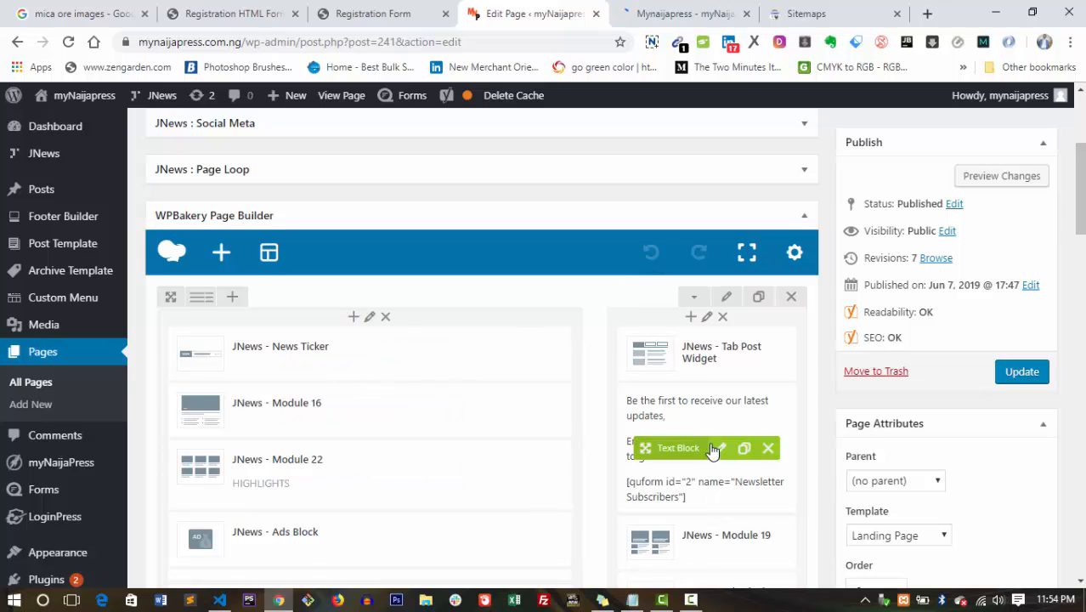
Append 'on political news in Nigeria' to the first line of the newsletter text block.
{"action": "left_click", "coordinate": [719, 450]}
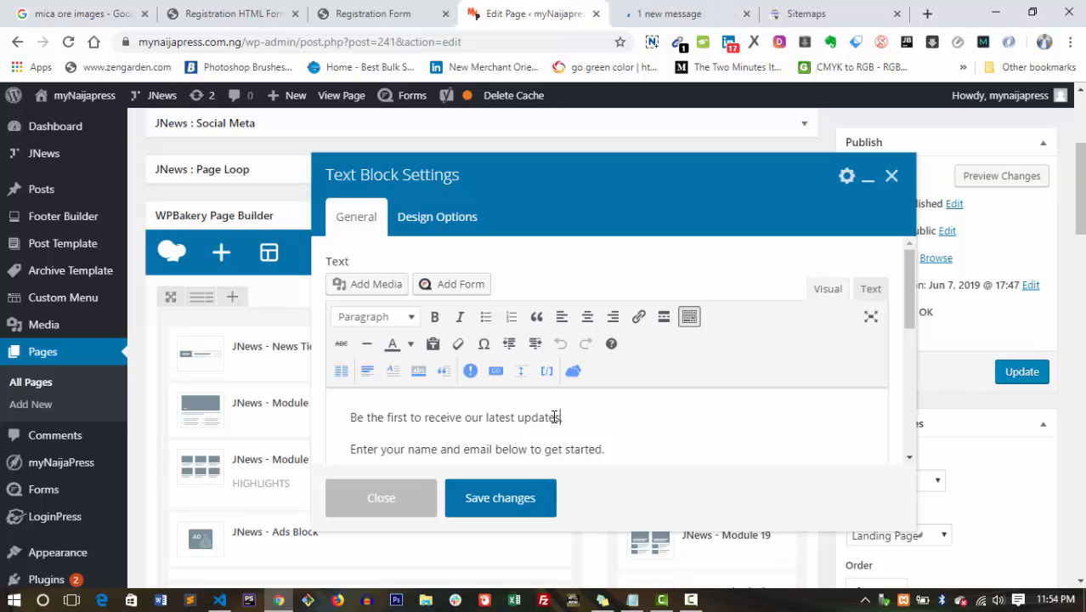
{"action": "type", "text": "on political new s"}
{"action": "key", "text": "BackSpace"}
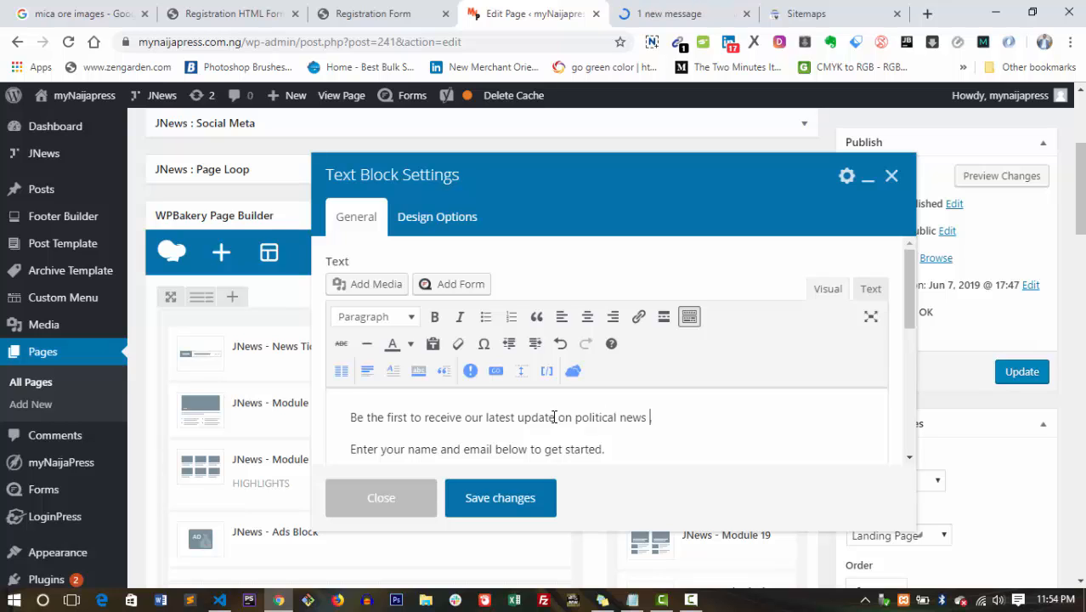
{"action": "type", "text": "in Nigeria,"}
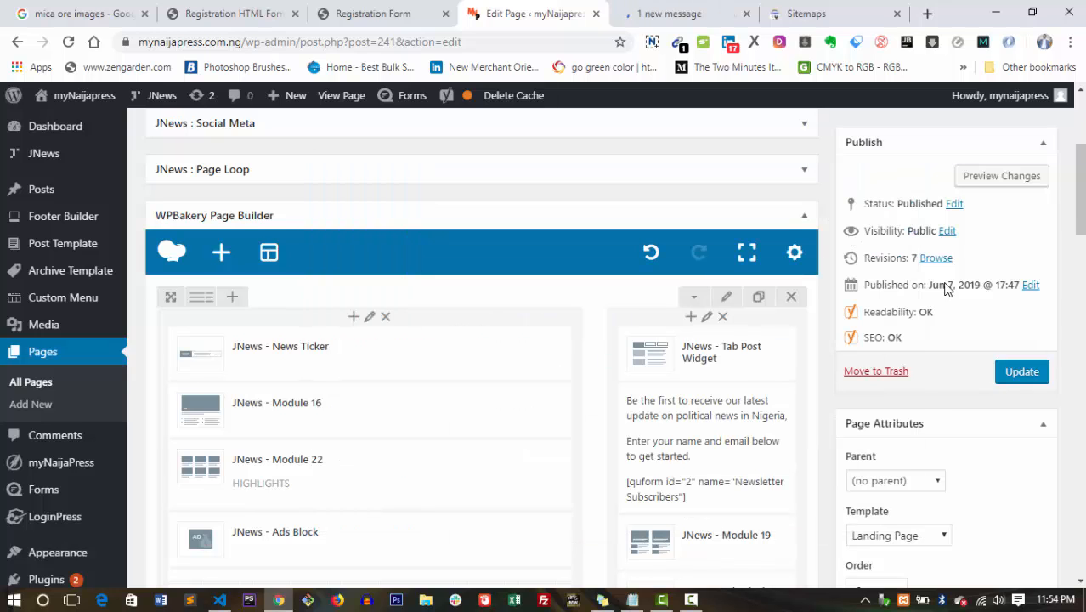
{"action": "mouse_move", "coordinate": [690, 413]}
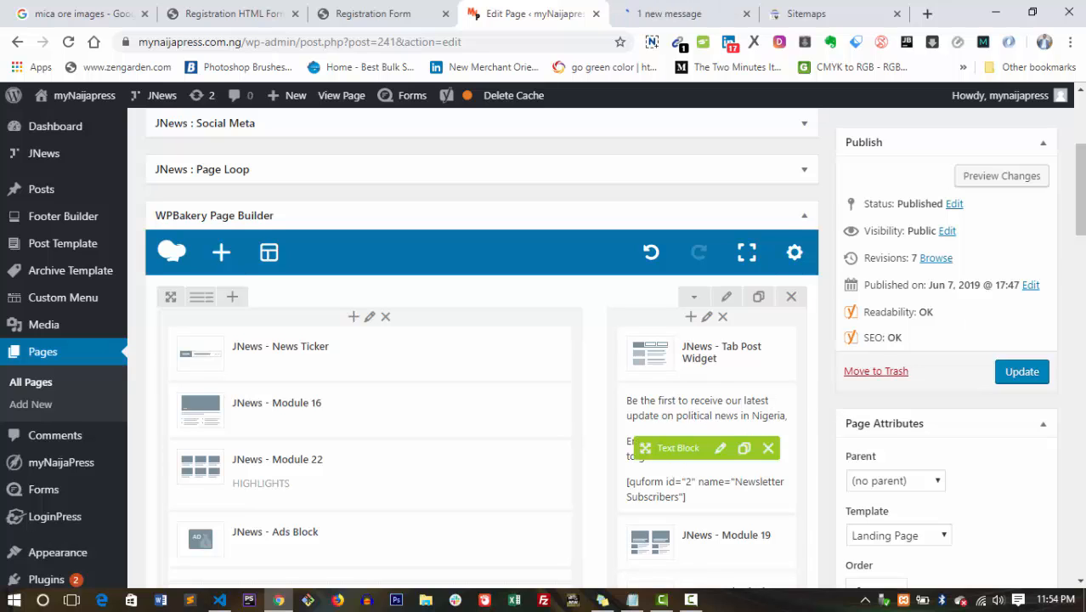
{"action": "scroll", "coordinate": [481, 357], "scroll_direction": "down", "scroll_amount": 4}
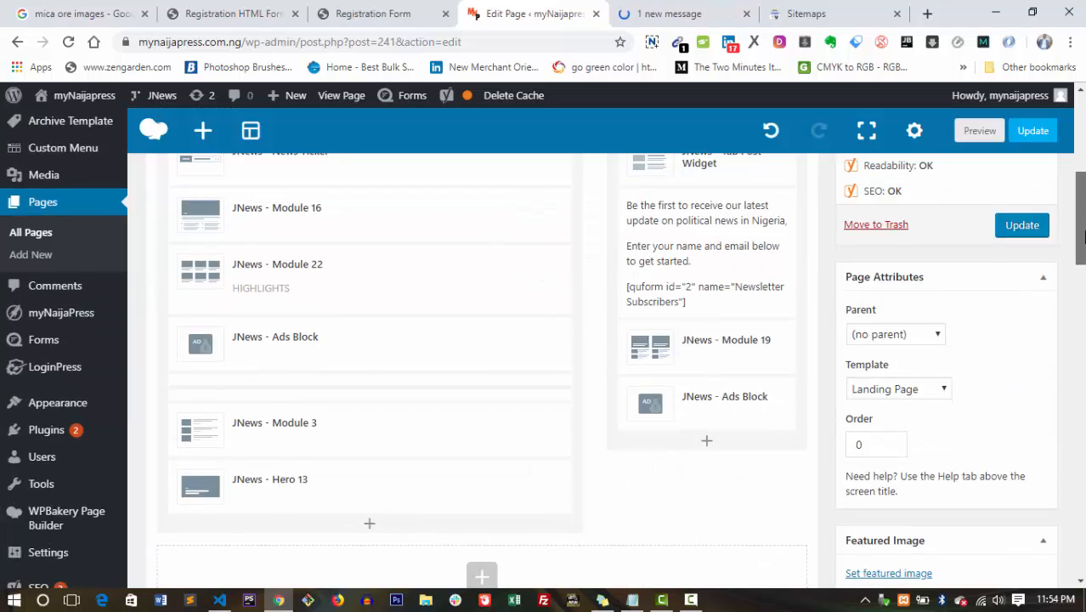
{"action": "left_click_drag", "start_coordinate": [1081, 259], "coordinate": [1078, 404]}
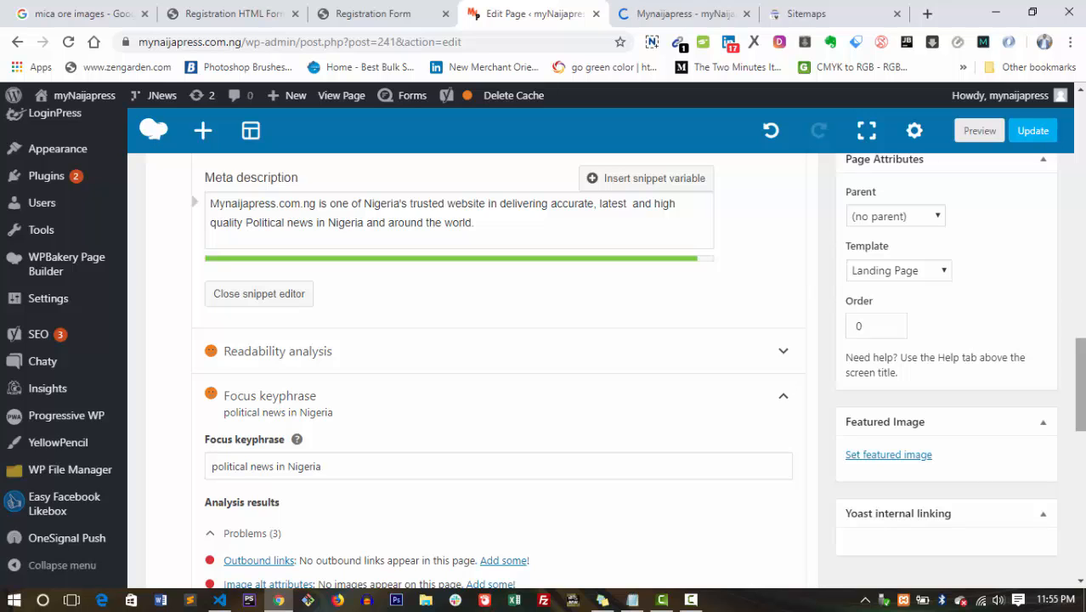
{"action": "left_click_drag", "start_coordinate": [1081, 410], "coordinate": [1082, 439]}
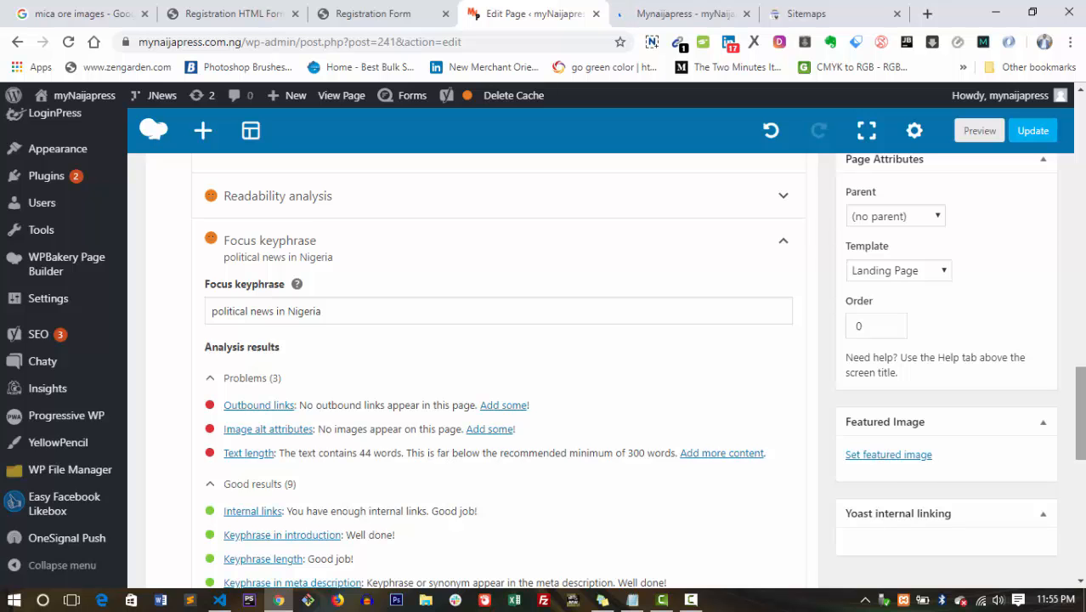
{"action": "scroll", "coordinate": [940, 454], "scroll_direction": "down", "scroll_amount": 1}
{"action": "scroll", "coordinate": [940, 454], "scroll_direction": "up", "scroll_amount": 2}
{"action": "scroll", "coordinate": [542, 348], "scroll_direction": "up", "scroll_amount": 8}
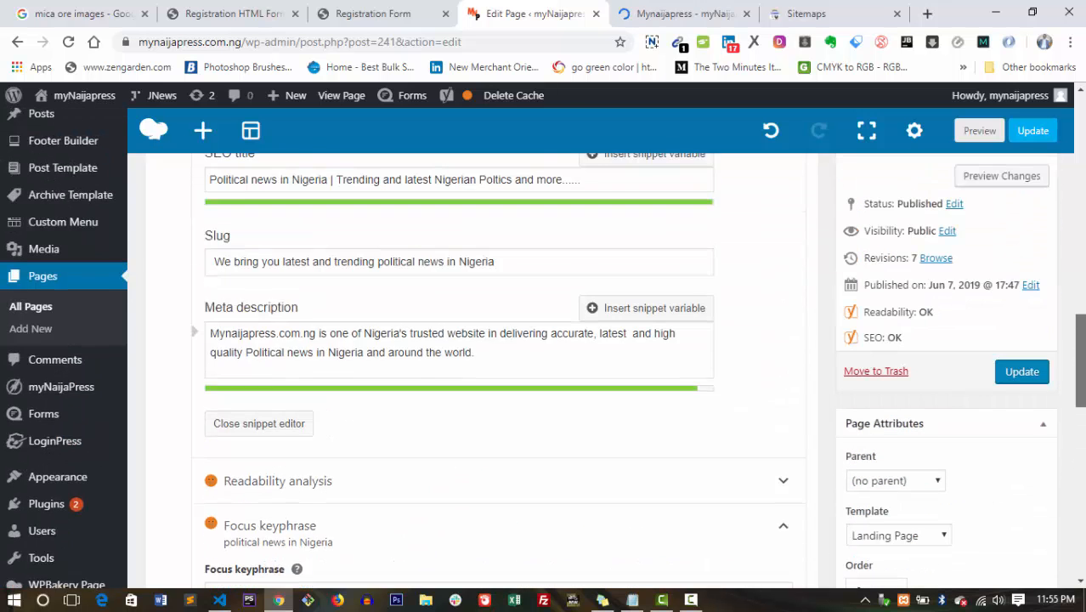
{"action": "scroll", "coordinate": [573, 396], "scroll_direction": "up", "scroll_amount": 8}
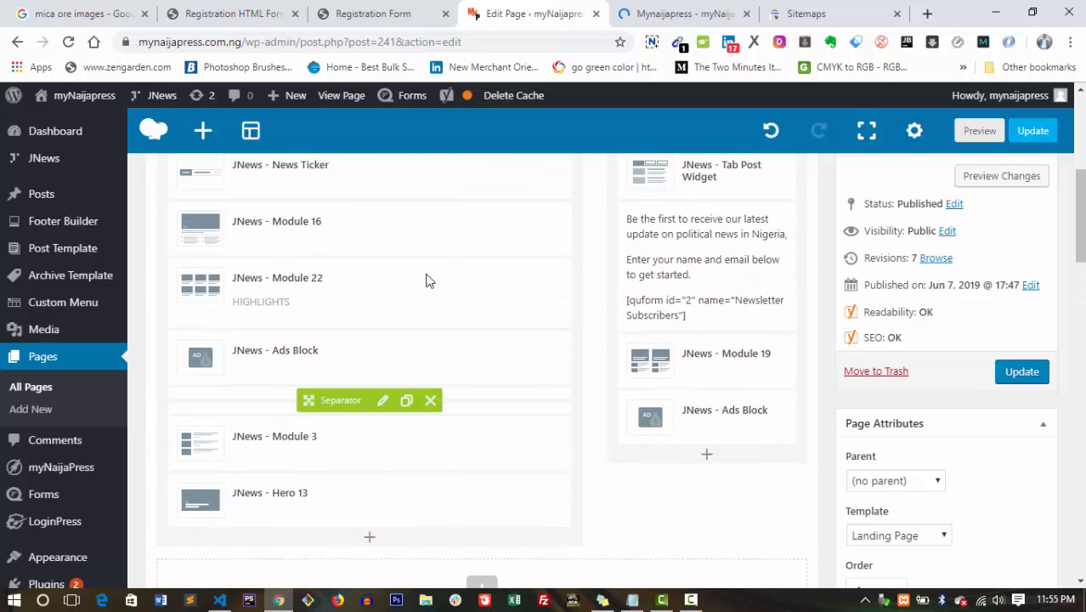
{"action": "scroll", "coordinate": [426, 280], "scroll_direction": "up", "scroll_amount": 1}
{"action": "scroll", "coordinate": [476, 356], "scroll_direction": "up", "scroll_amount": 2}
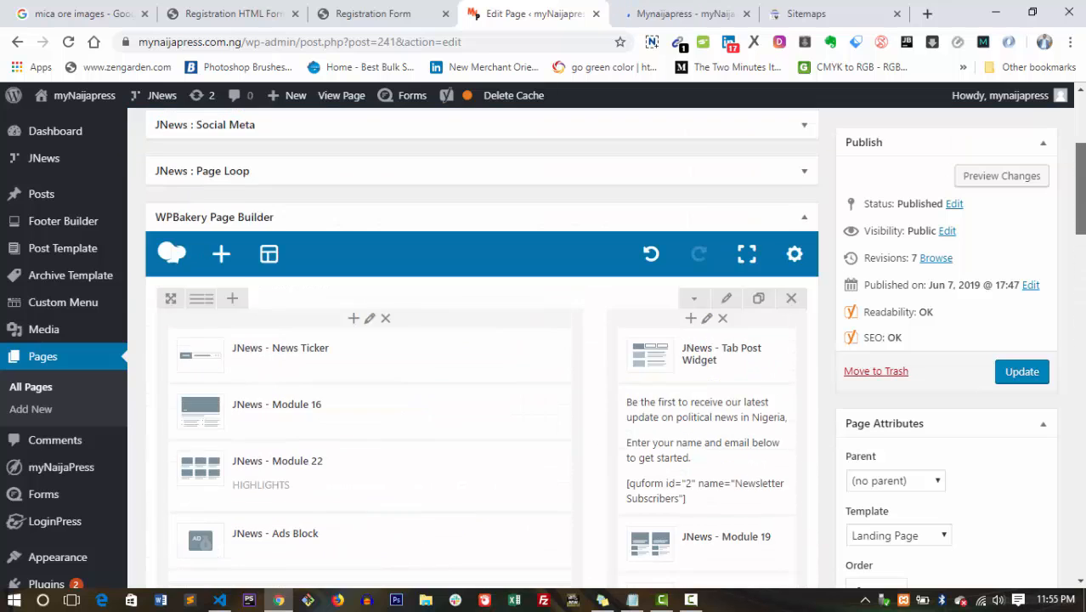
{"action": "scroll", "coordinate": [475, 356], "scroll_direction": "down", "scroll_amount": 3}
{"action": "left_click_drag", "start_coordinate": [1079, 221], "coordinate": [1077, 357]}
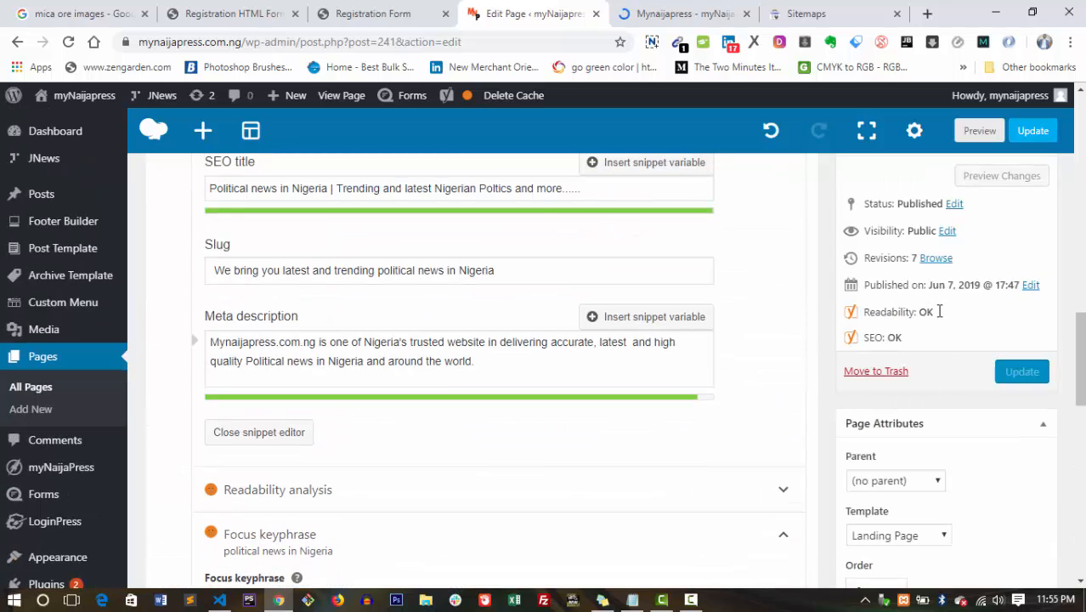
{"action": "scroll", "coordinate": [476, 365], "scroll_direction": "up", "scroll_amount": 4}
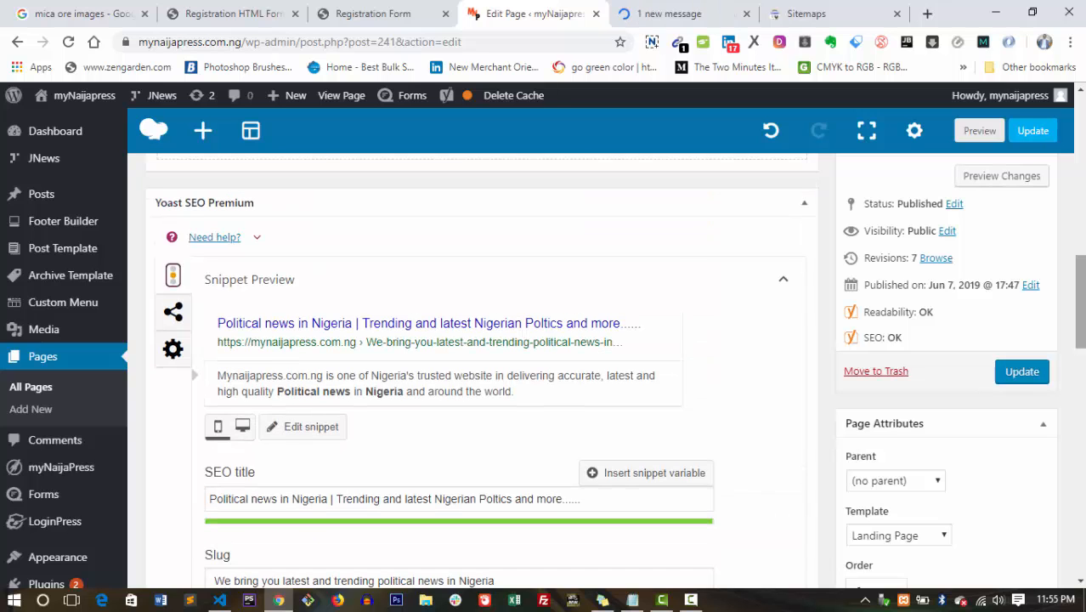
{"action": "scroll", "coordinate": [1083, 223], "scroll_direction": "up", "scroll_amount": 5}
{"action": "scroll", "coordinate": [1083, 224], "scroll_direction": "down", "scroll_amount": 1}
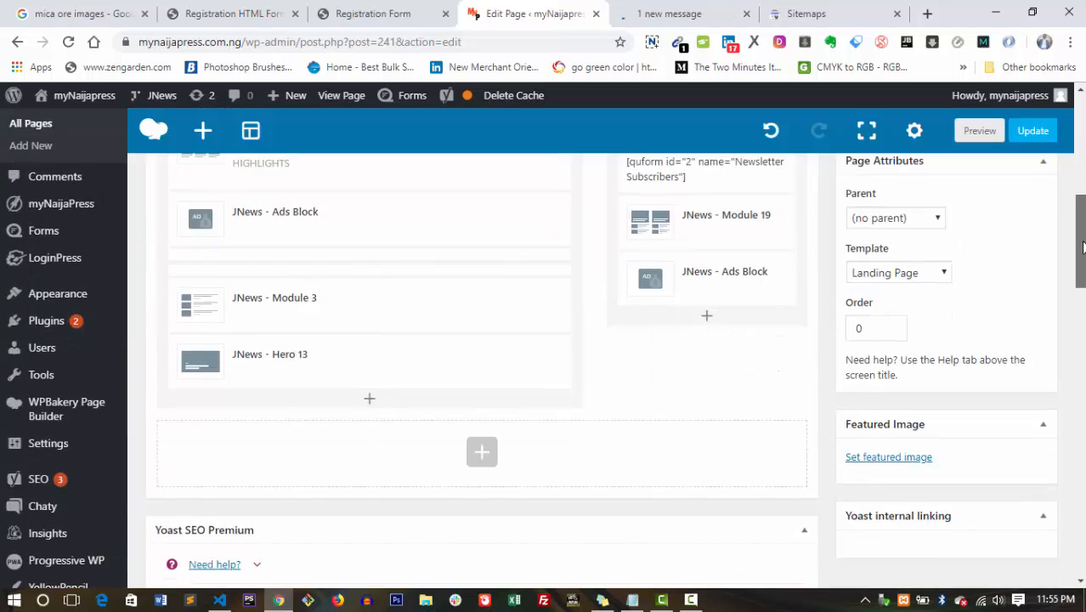
{"action": "scroll", "coordinate": [1084, 224], "scroll_direction": "up", "scroll_amount": 1}
Update the homepage so the Page updated notice appears.
{"action": "scroll", "coordinate": [1083, 224], "scroll_direction": "up", "scroll_amount": 1}
{"action": "left_click", "coordinate": [1020, 280]}
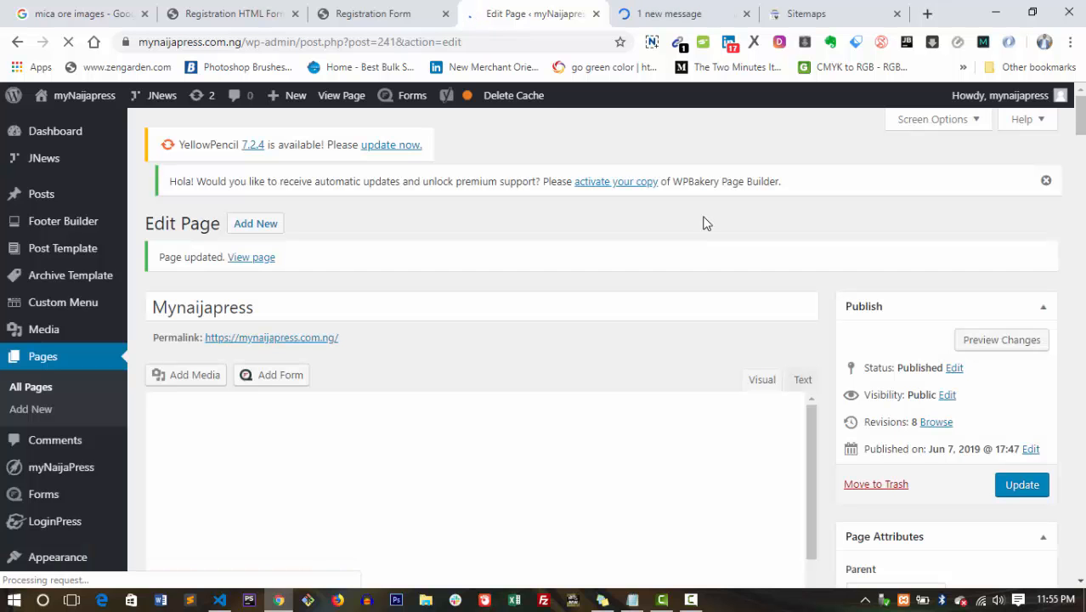
{"action": "scroll", "coordinate": [722, 223], "scroll_direction": "down", "scroll_amount": 5}
{"action": "scroll", "coordinate": [510, 298], "scroll_direction": "up", "scroll_amount": 5}
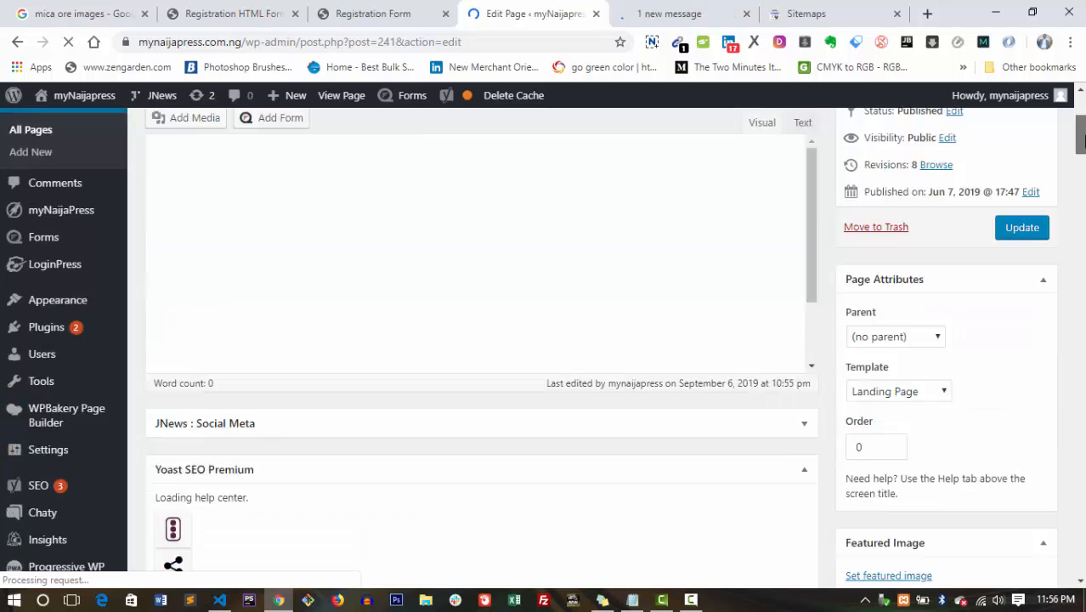
{"action": "mouse_move", "coordinate": [467, 101]}
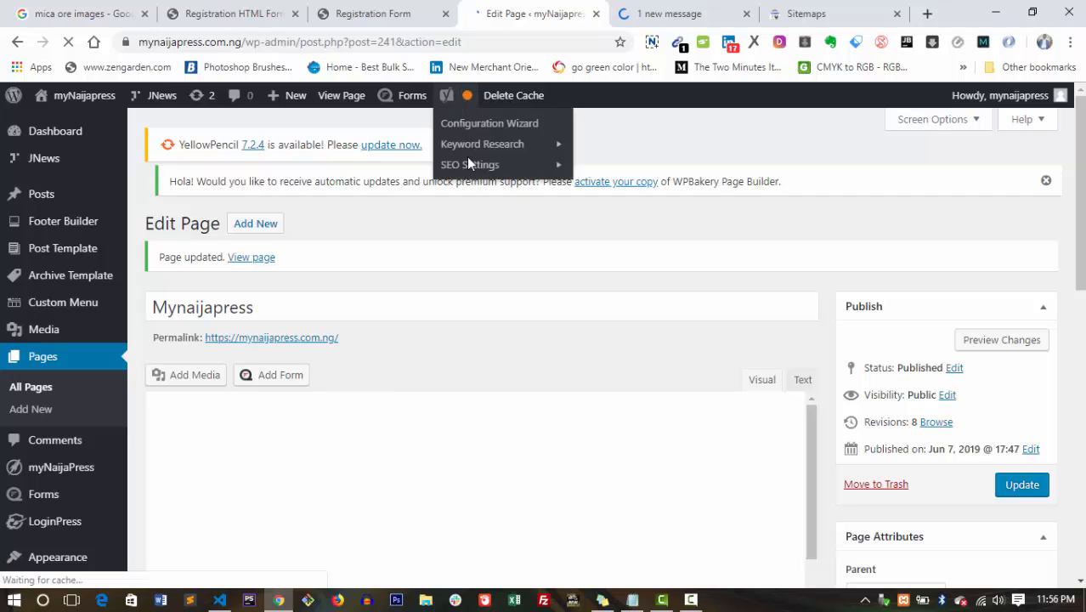
{"action": "mouse_move", "coordinate": [467, 161]}
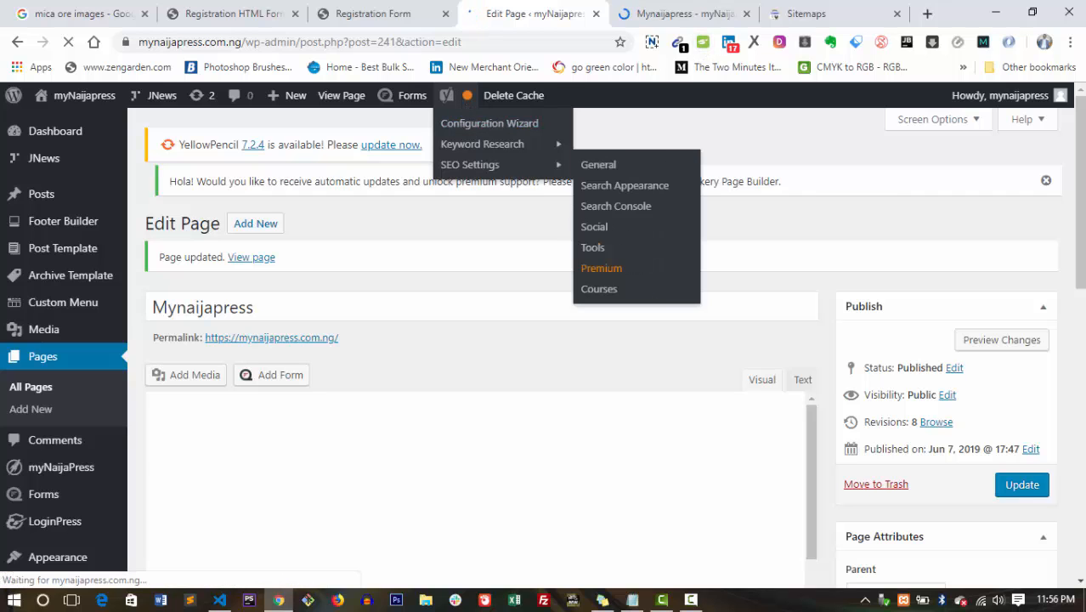
{"action": "scroll", "coordinate": [1078, 255], "scroll_direction": "down", "scroll_amount": 2}
{"action": "left_click_drag", "start_coordinate": [1084, 295], "coordinate": [1083, 386]}
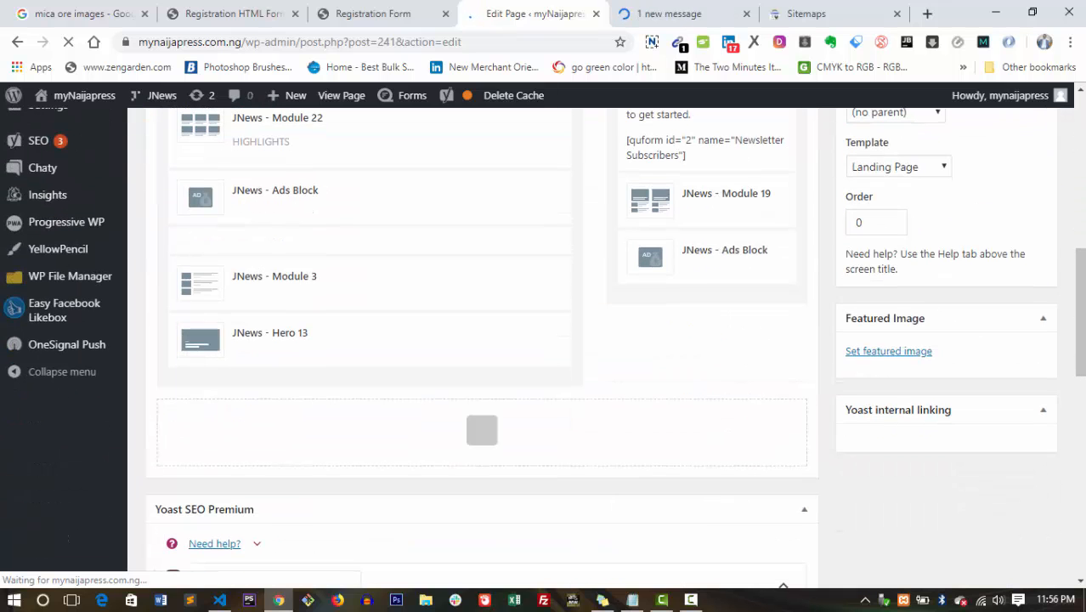
{"action": "left_click_drag", "start_coordinate": [1080, 320], "coordinate": [1080, 440]}
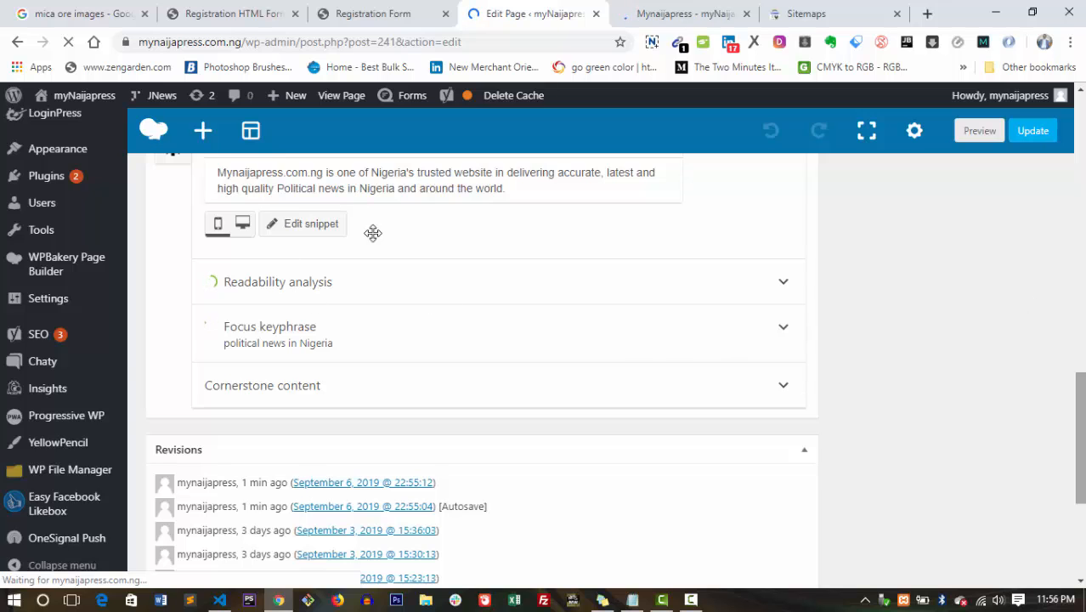
Return to the top of the Edit Page screen and switch to another open program.
{"action": "scroll", "coordinate": [373, 233], "scroll_direction": "up", "scroll_amount": 5}
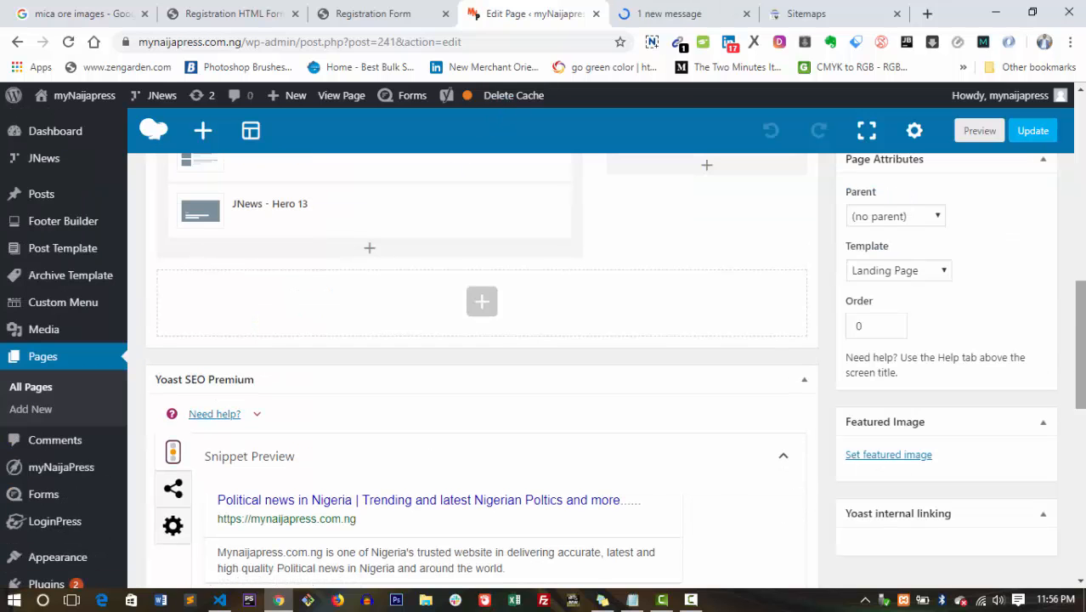
{"action": "scroll", "coordinate": [481, 340], "scroll_direction": "up", "scroll_amount": 6}
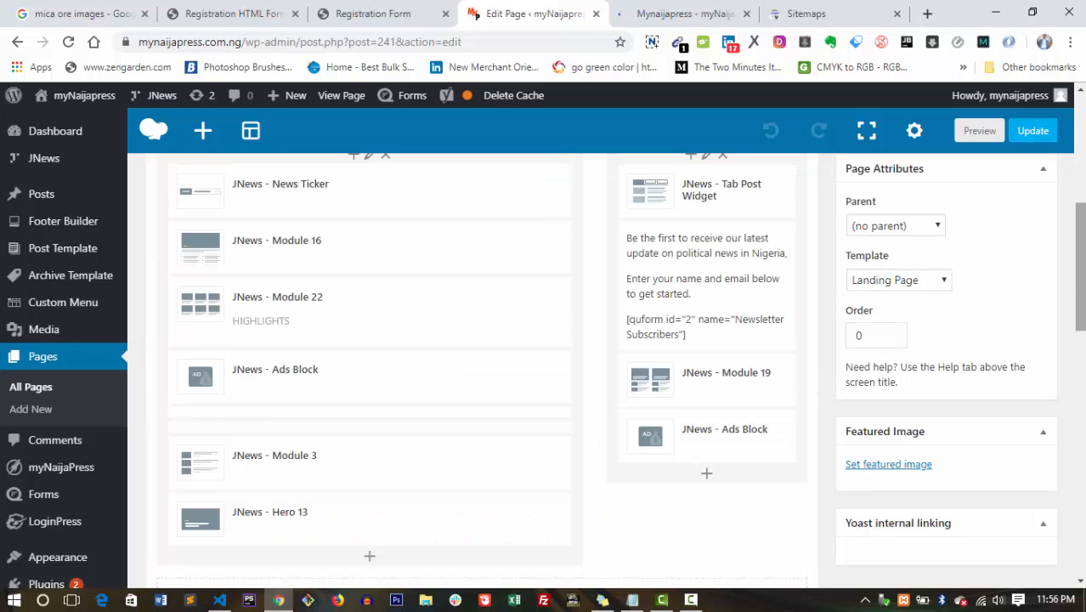
{"action": "scroll", "coordinate": [480, 340], "scroll_direction": "up", "scroll_amount": 1}
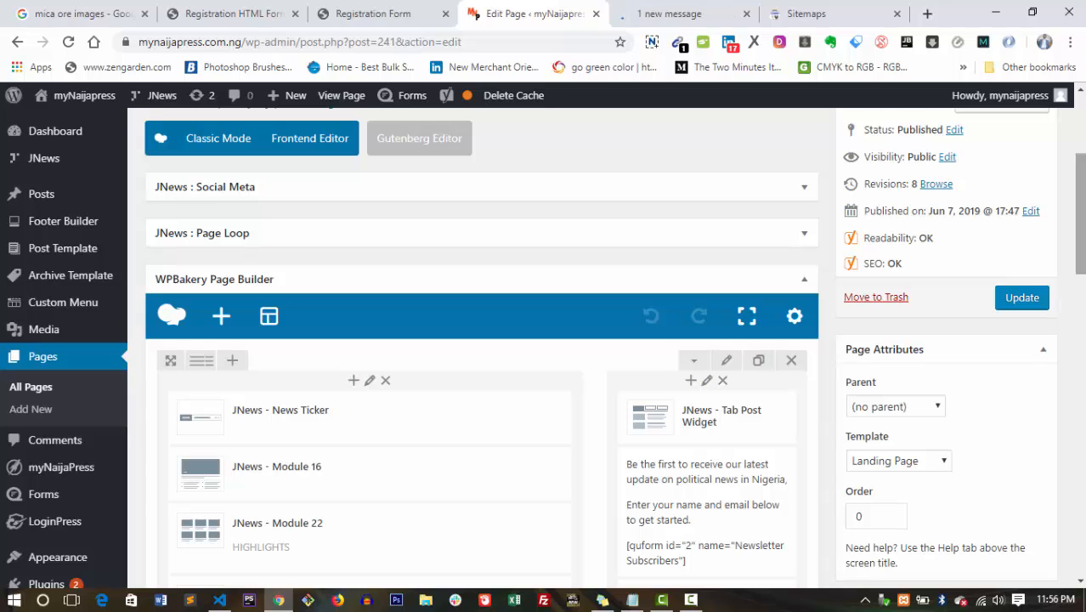
{"action": "scroll", "coordinate": [480, 340], "scroll_direction": "up", "scroll_amount": 3}
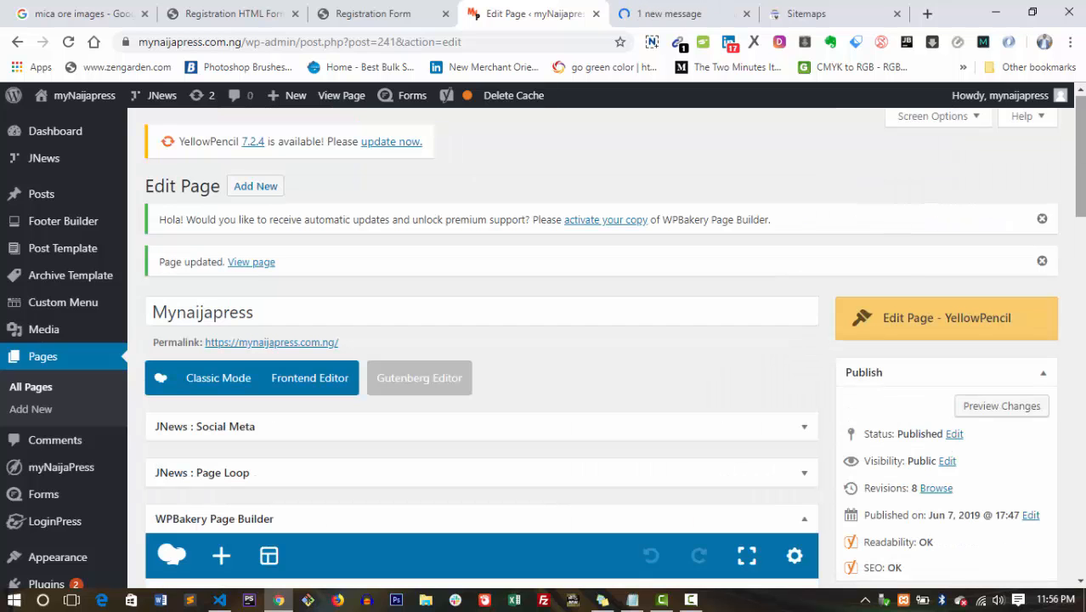
{"action": "scroll", "coordinate": [1082, 182], "scroll_direction": "down", "scroll_amount": 1}
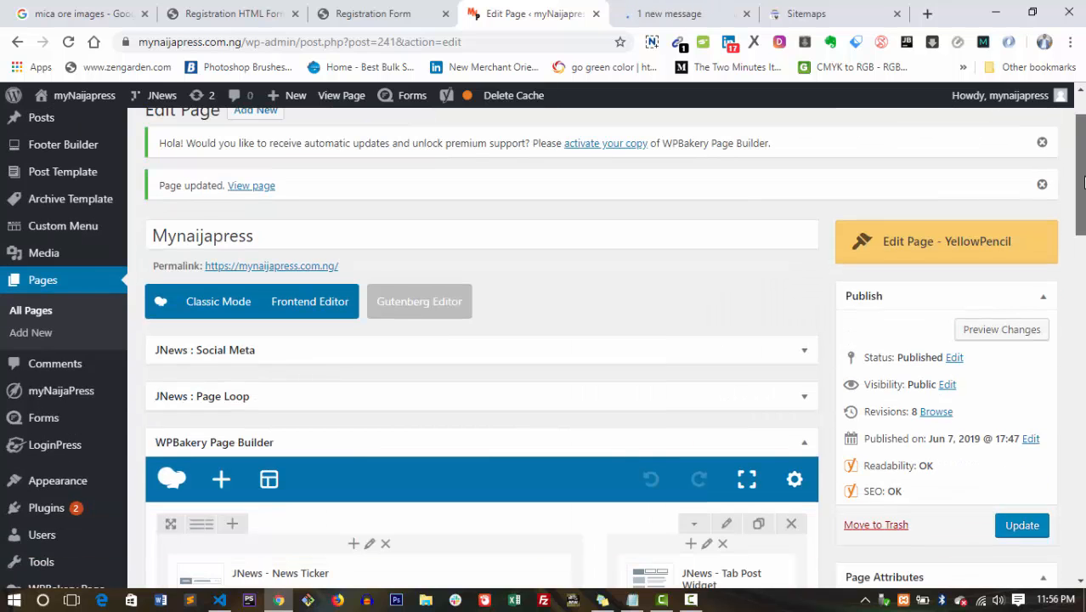
{"action": "left_click_drag", "start_coordinate": [1082, 183], "coordinate": [1082, 161]}
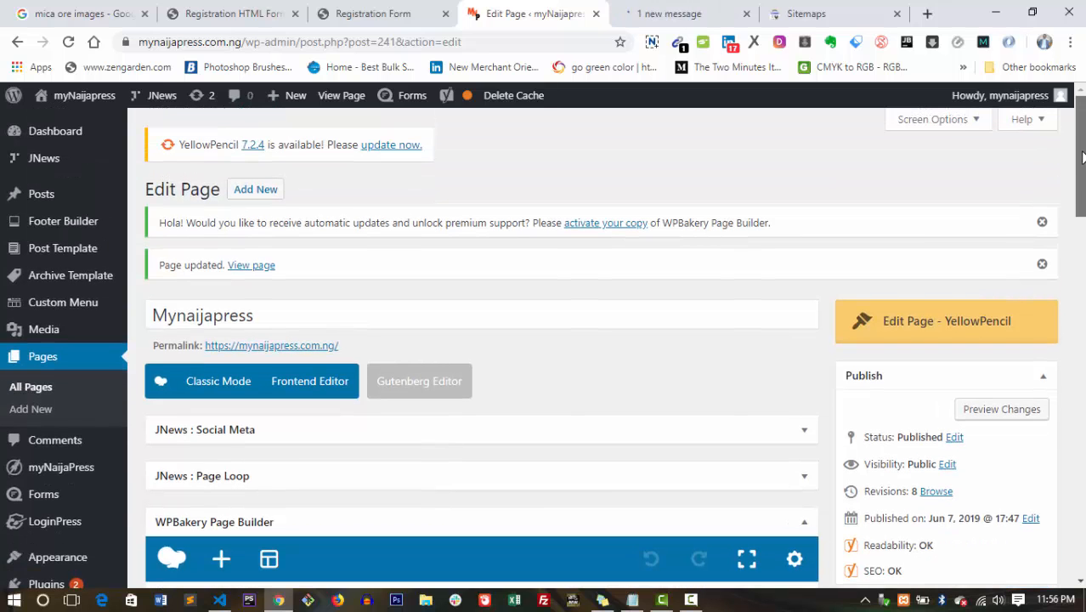
{"action": "mouse_move", "coordinate": [1083, 156]}
{"action": "left_mouse_down"}
{"action": "mouse_move", "coordinate": [1083, 459]}
{"action": "mouse_move", "coordinate": [1083, 161]}
{"action": "left_mouse_up"}
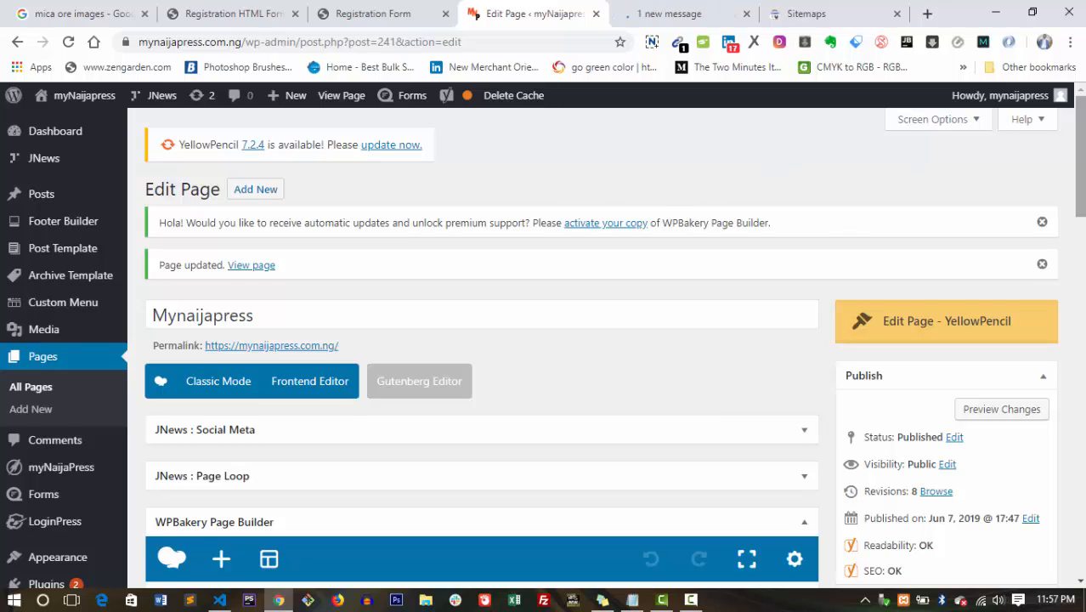
{"action": "mouse_move", "coordinate": [1080, 191]}
{"action": "left_mouse_down"}
{"action": "mouse_move", "coordinate": [1080, 220]}
{"action": "mouse_move", "coordinate": [1080, 191]}
{"action": "left_mouse_up"}
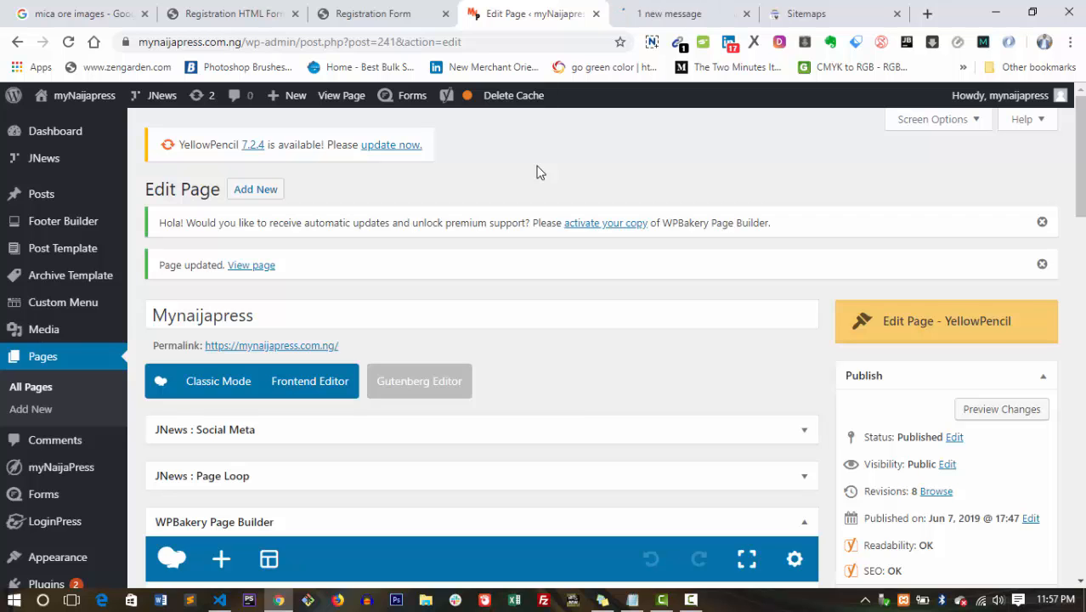
{"action": "scroll", "coordinate": [969, 284], "scroll_direction": "down", "scroll_amount": 3}
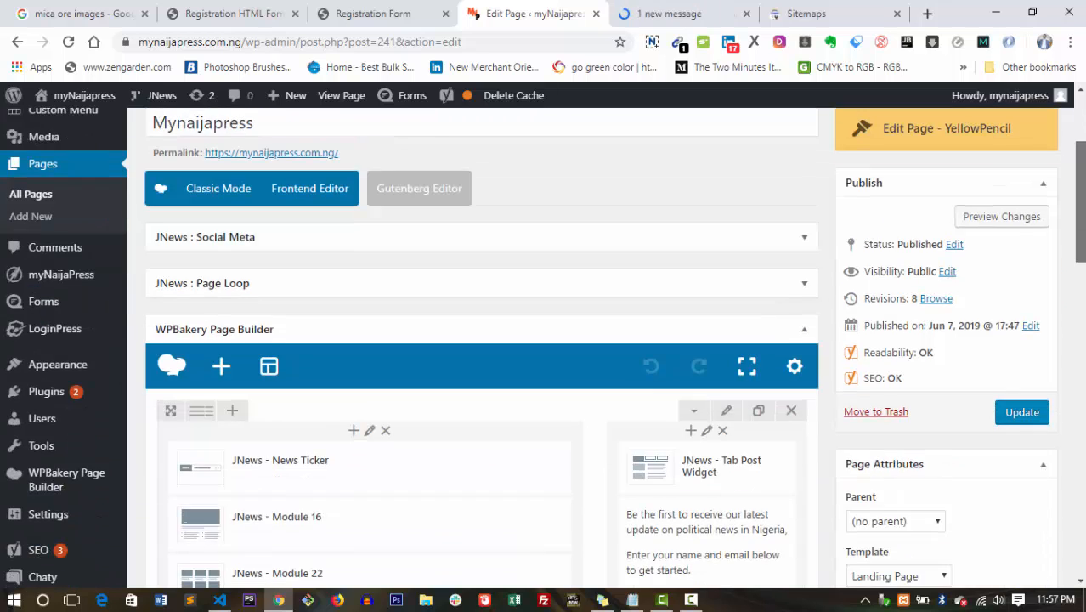
{"action": "scroll", "coordinate": [968, 284], "scroll_direction": "up", "scroll_amount": 3}
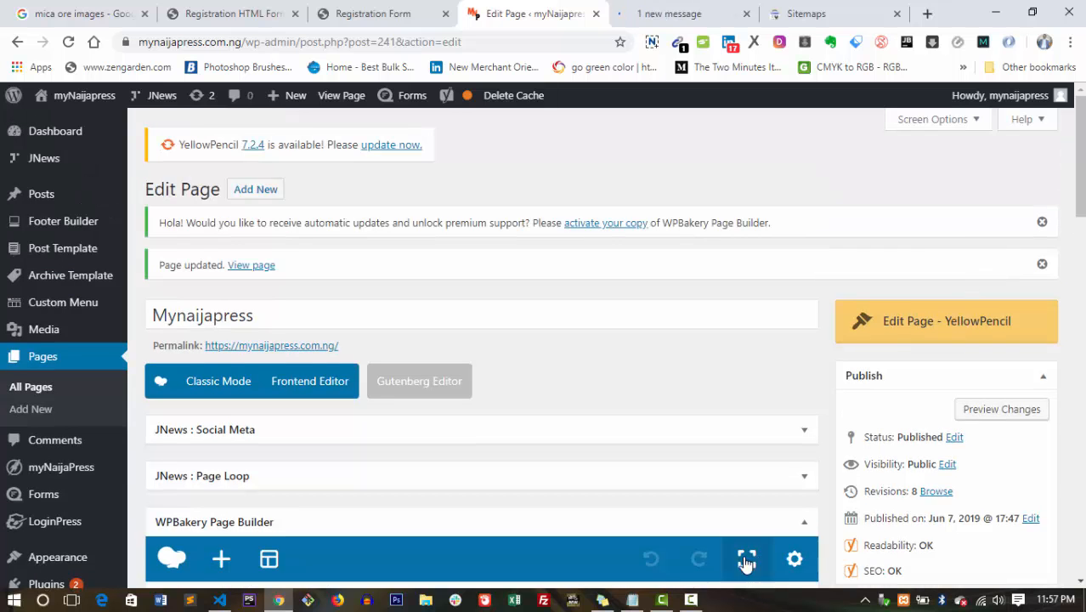
{"action": "left_click", "coordinate": [688, 603]}
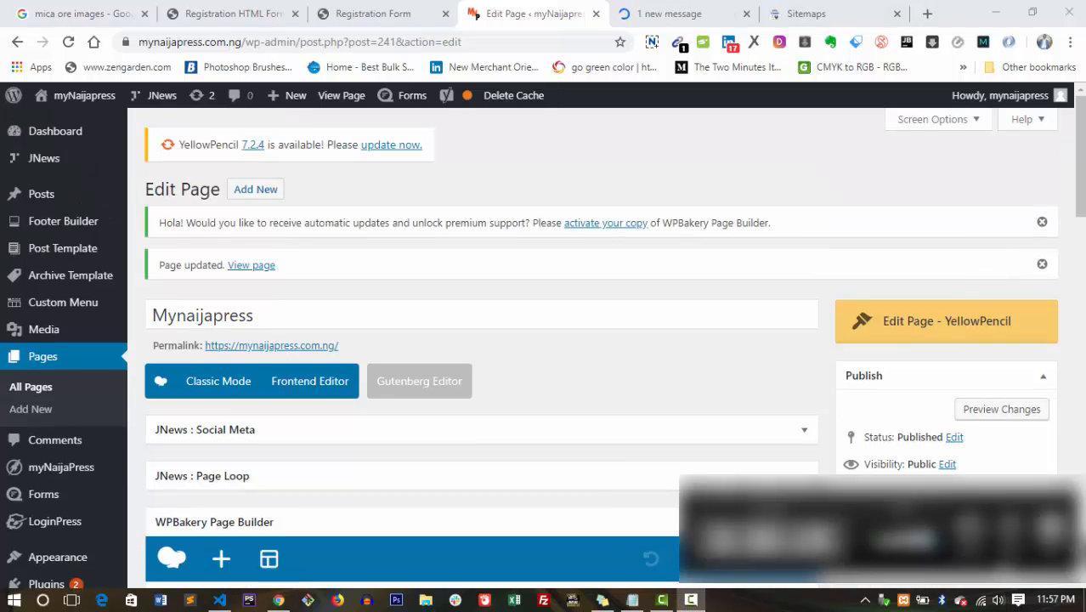